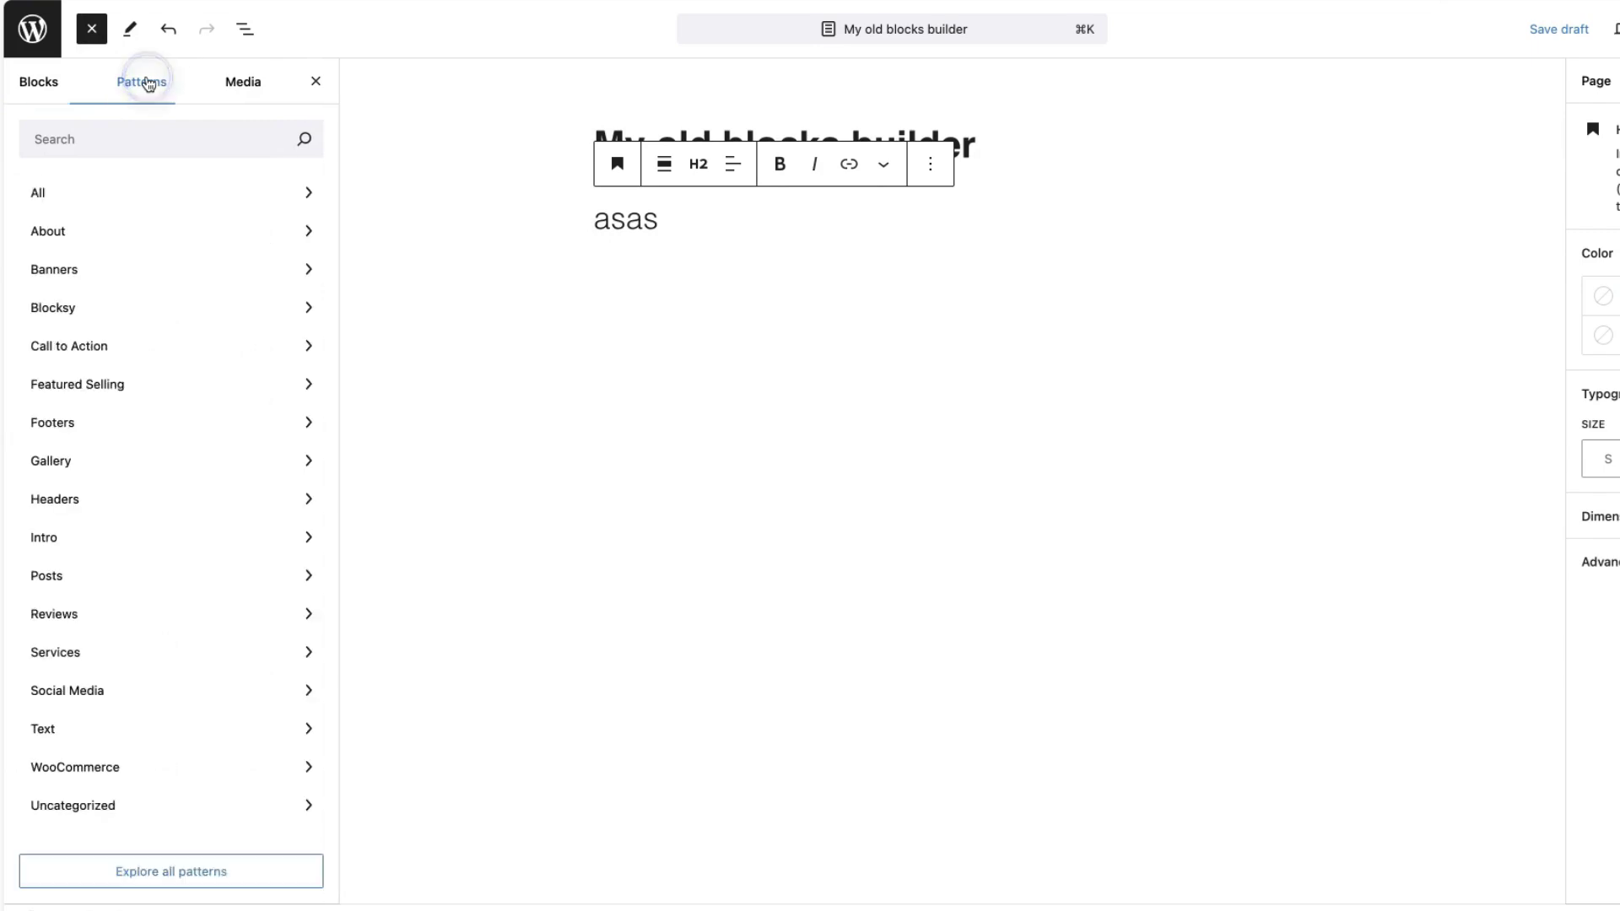
View the About category of block patterns, then close the block inserter
click(90, 233)
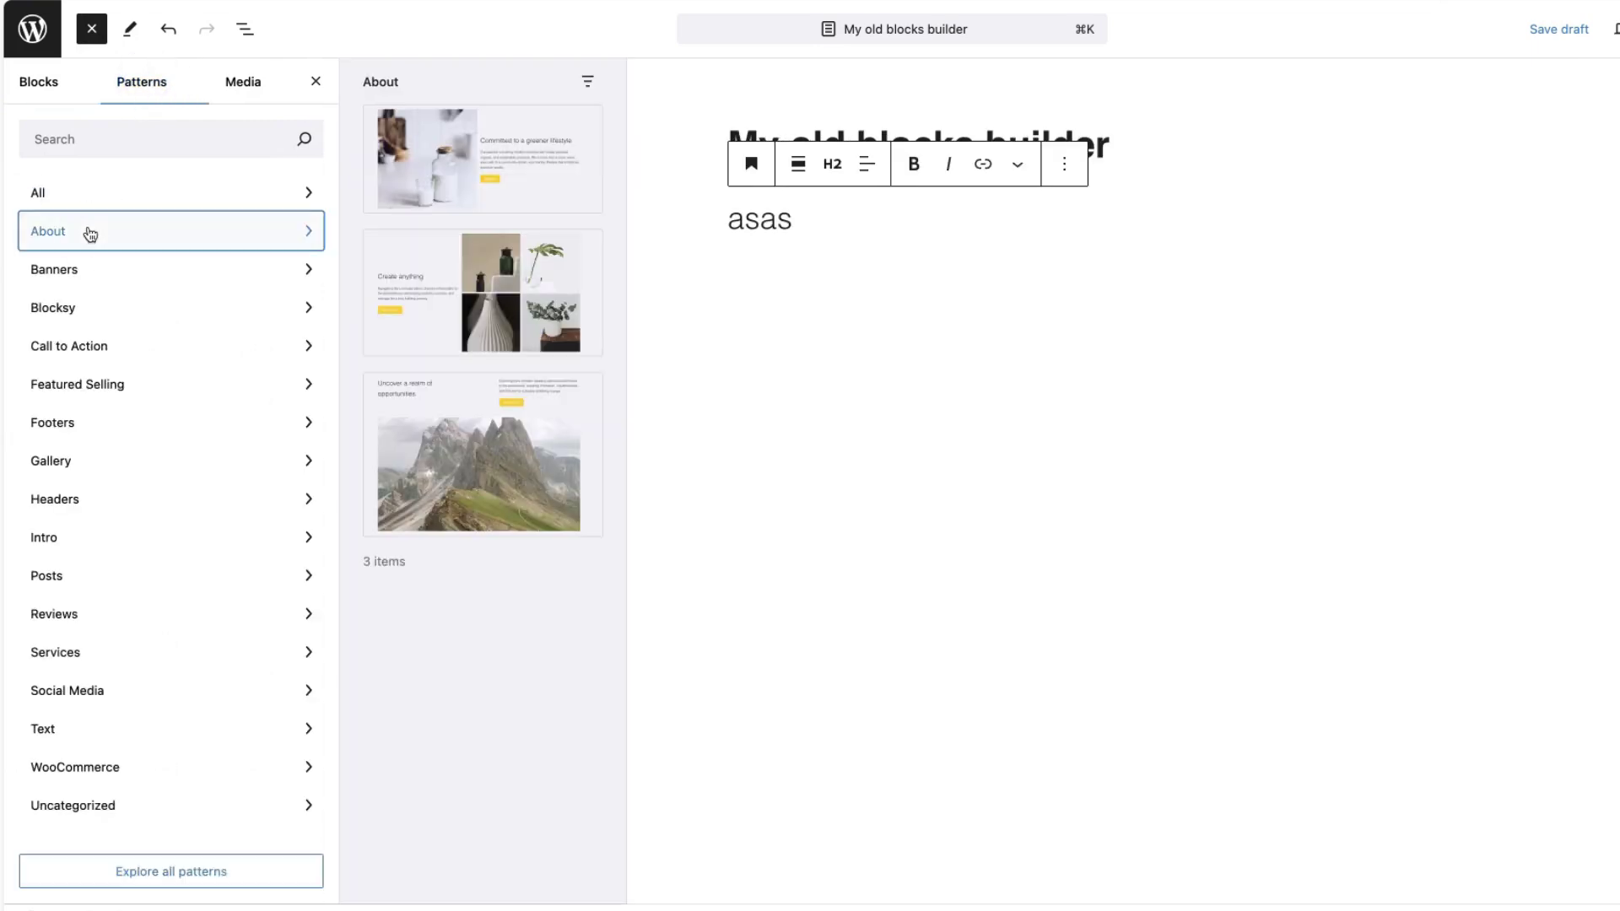
click(317, 81)
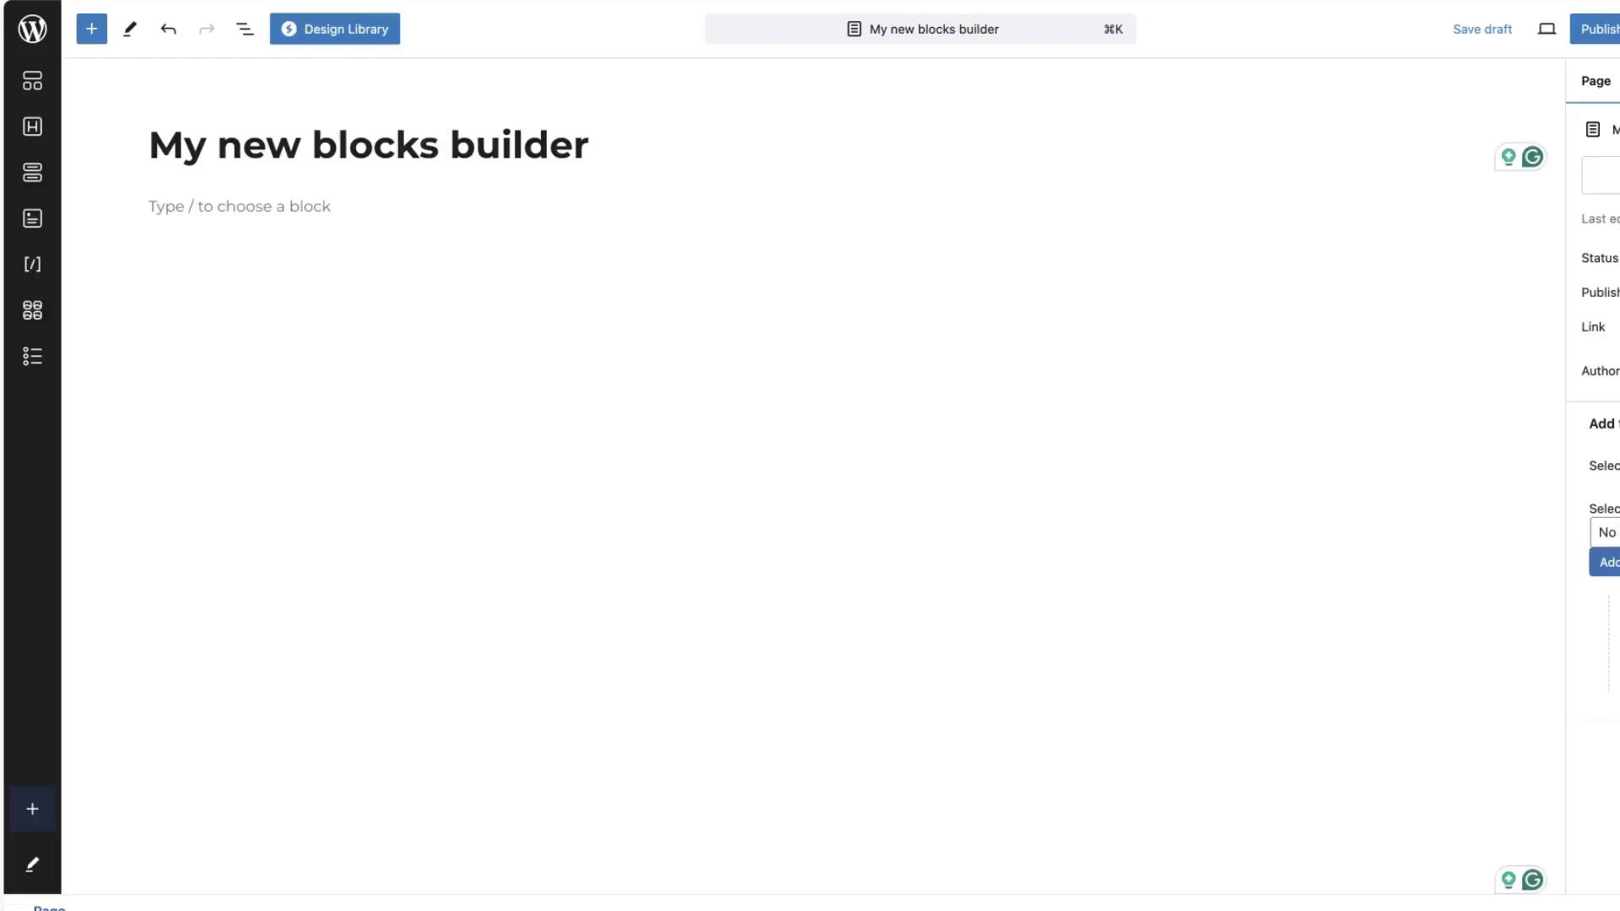
Add a single-column Container to the page "My new blocks builder" and place a Heading block inside it
click(30, 80)
click(463, 368)
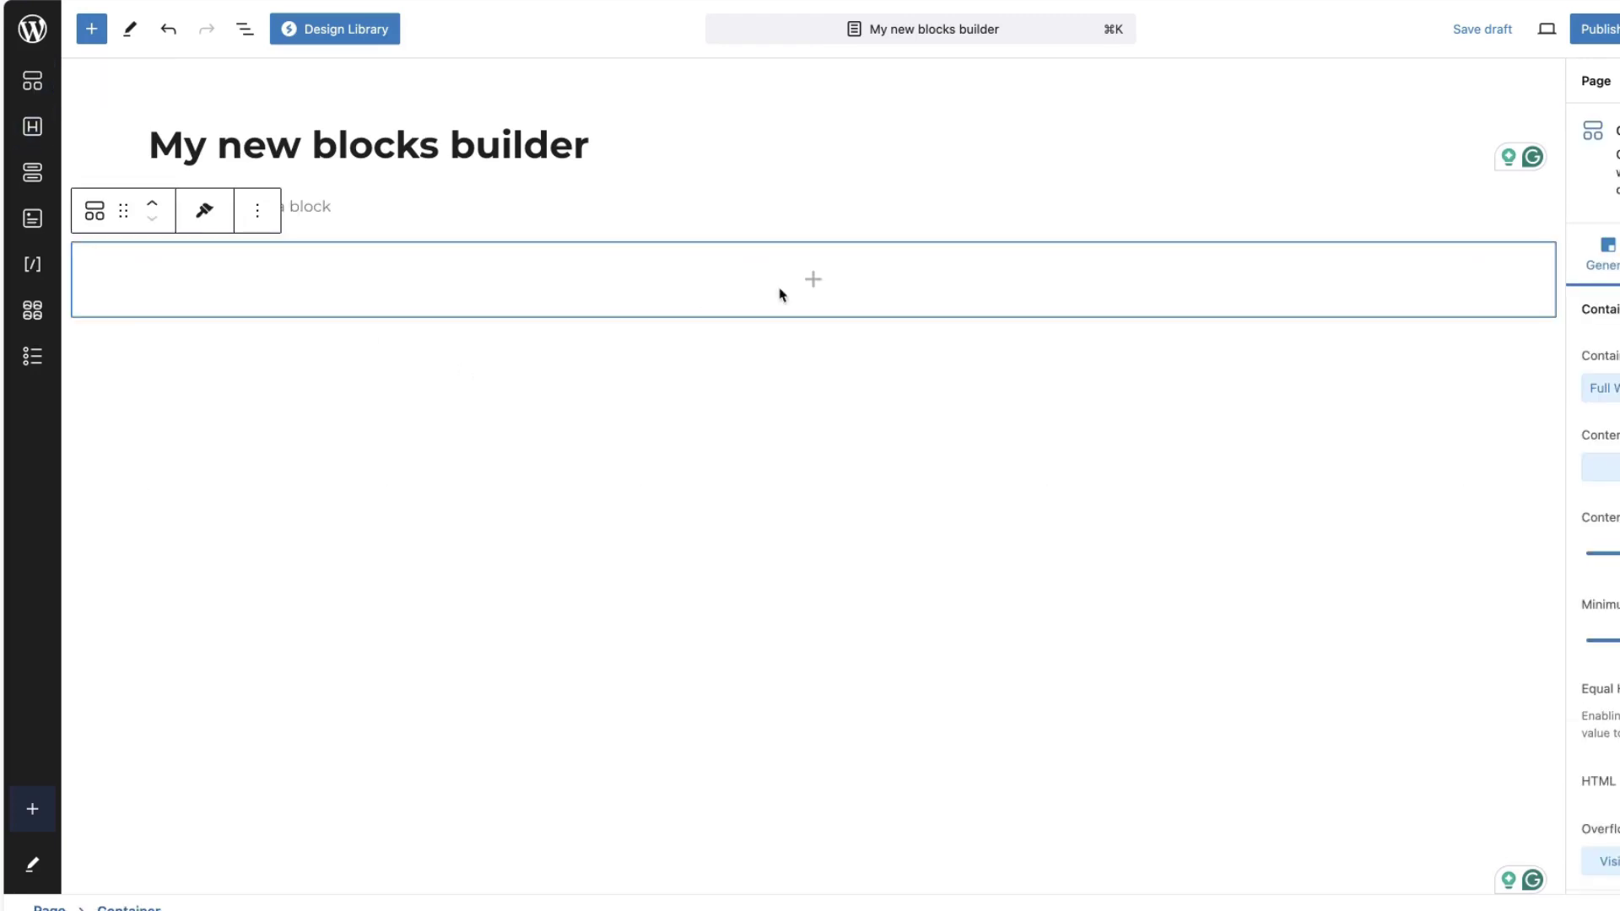
drag(32, 126, 407, 275)
click(557, 274)
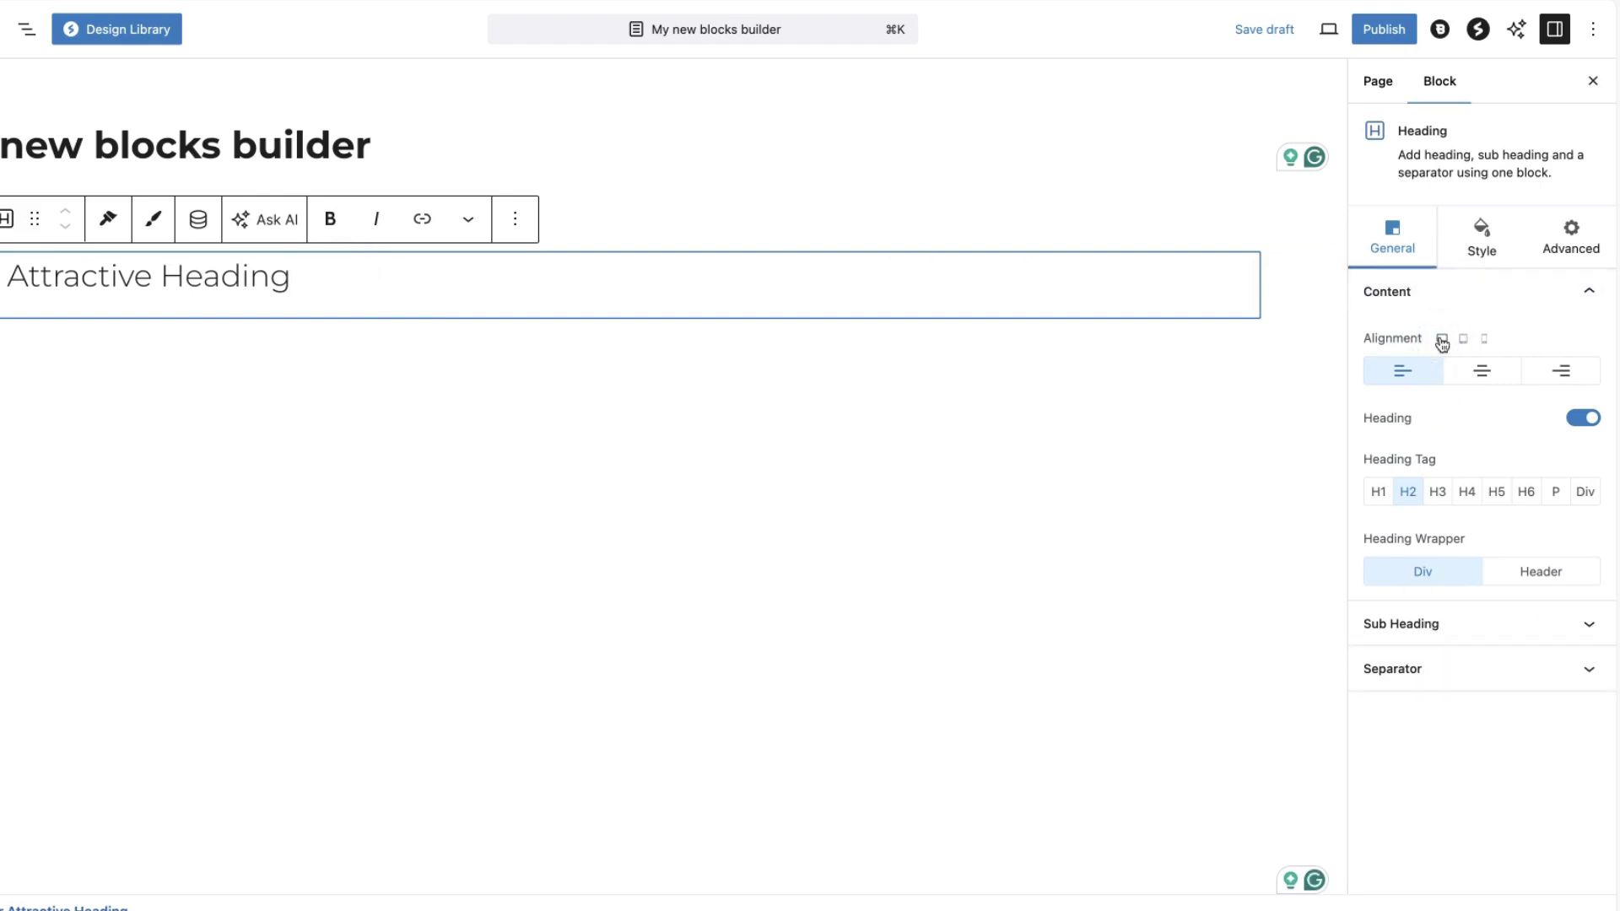
Preview the heading's alignment for tablet and mobile, then return to the desktop view
click(1463, 340)
click(1484, 339)
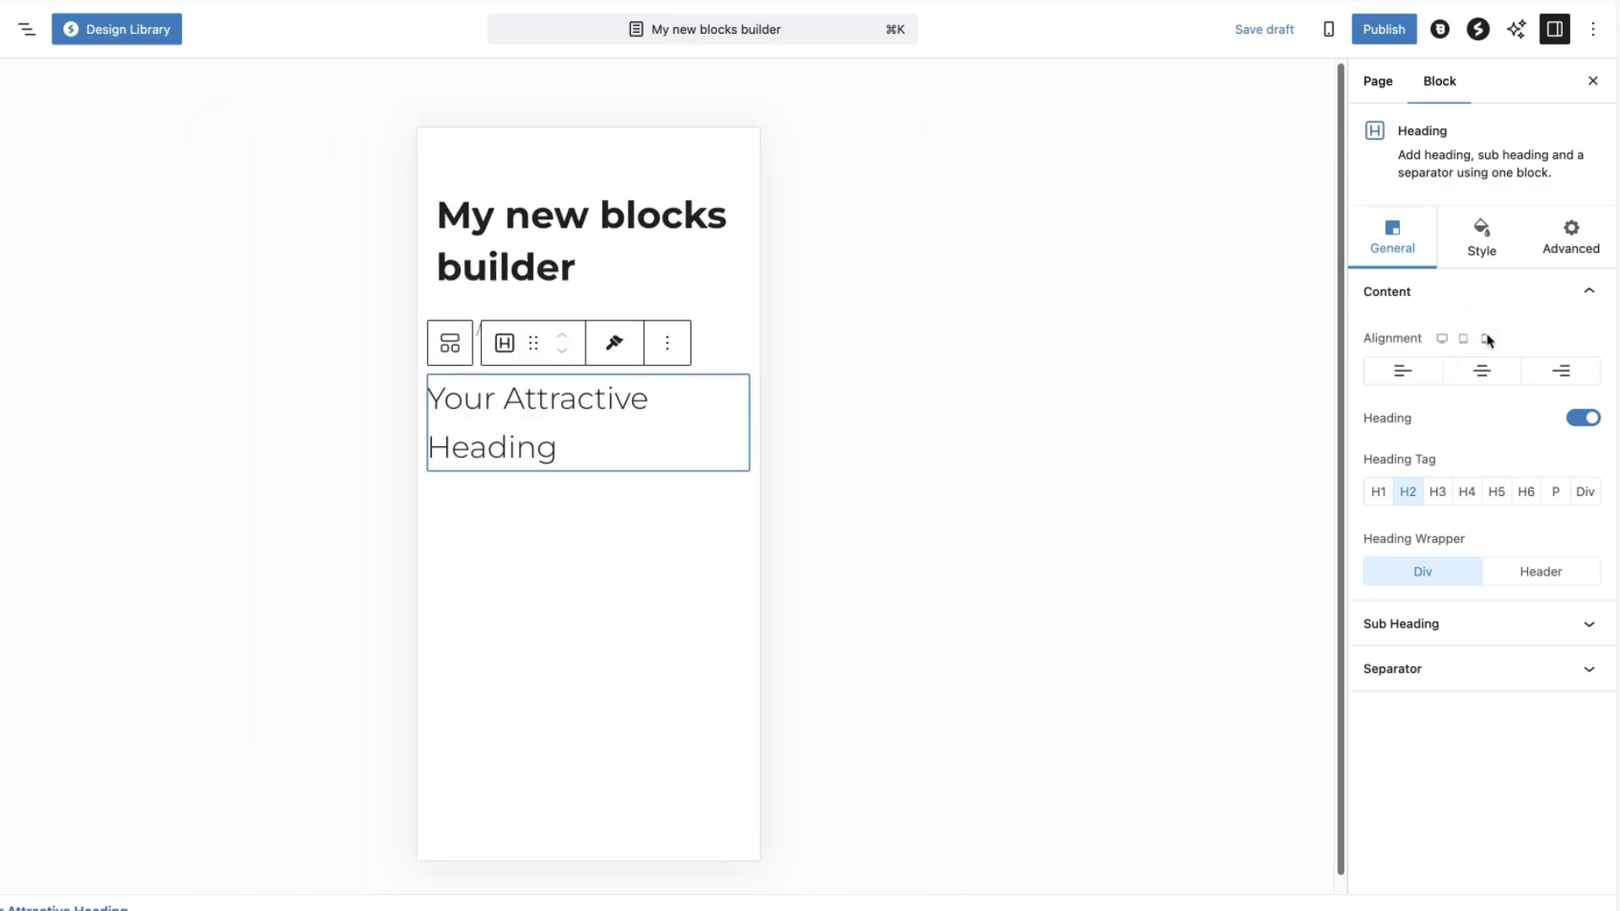
click(1442, 338)
Browse the patterns, page templates and template kits in the Design Library
click(353, 38)
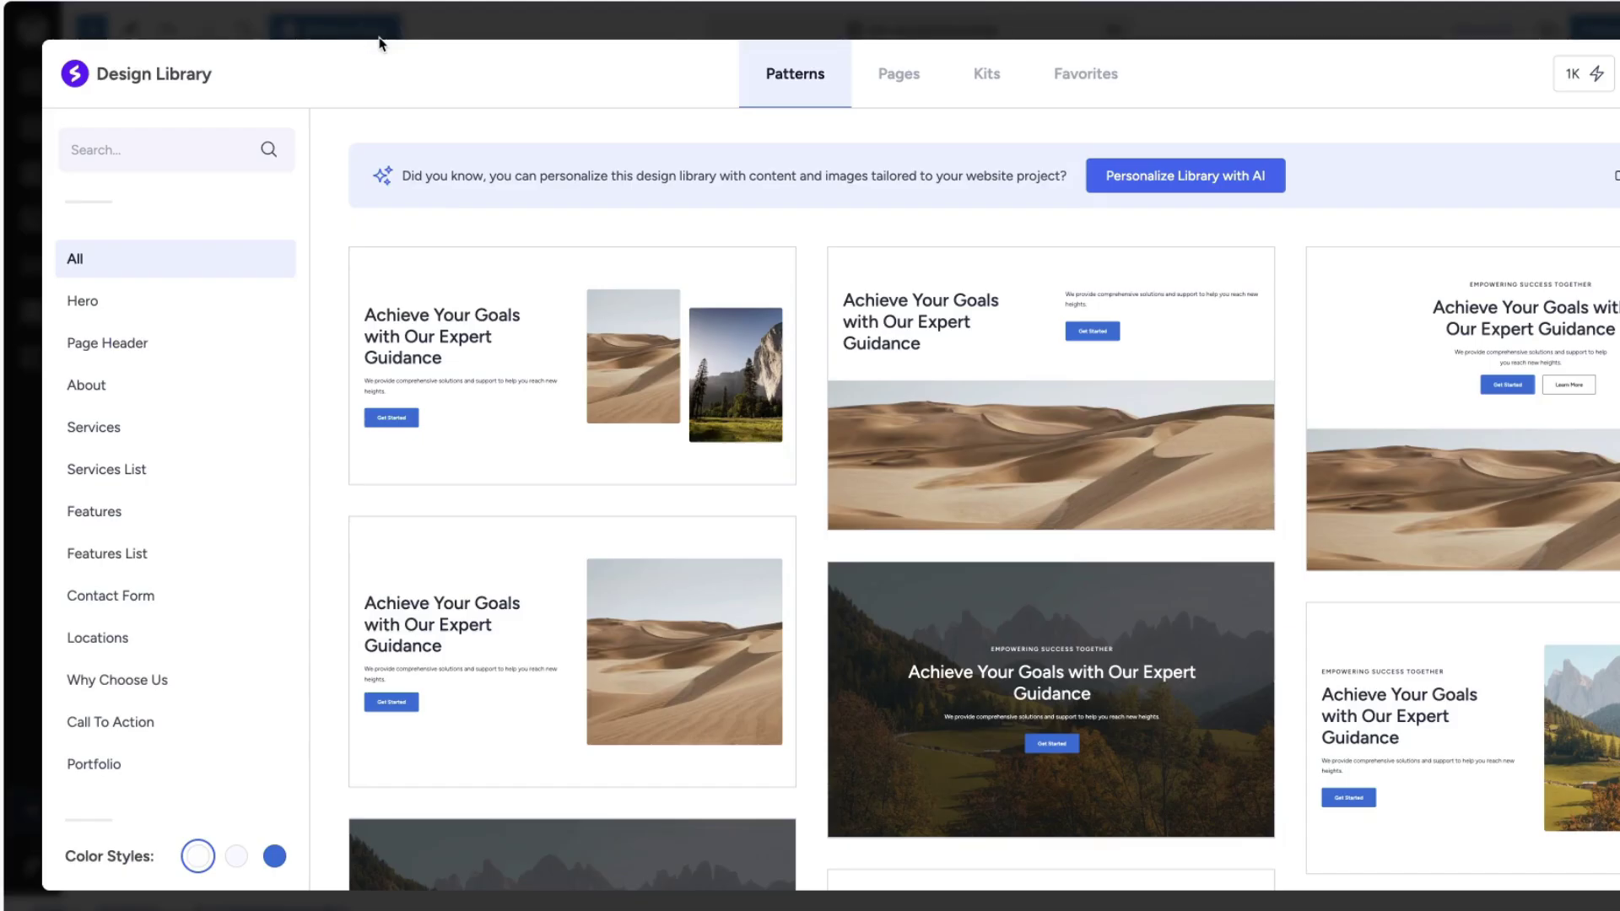
click(897, 76)
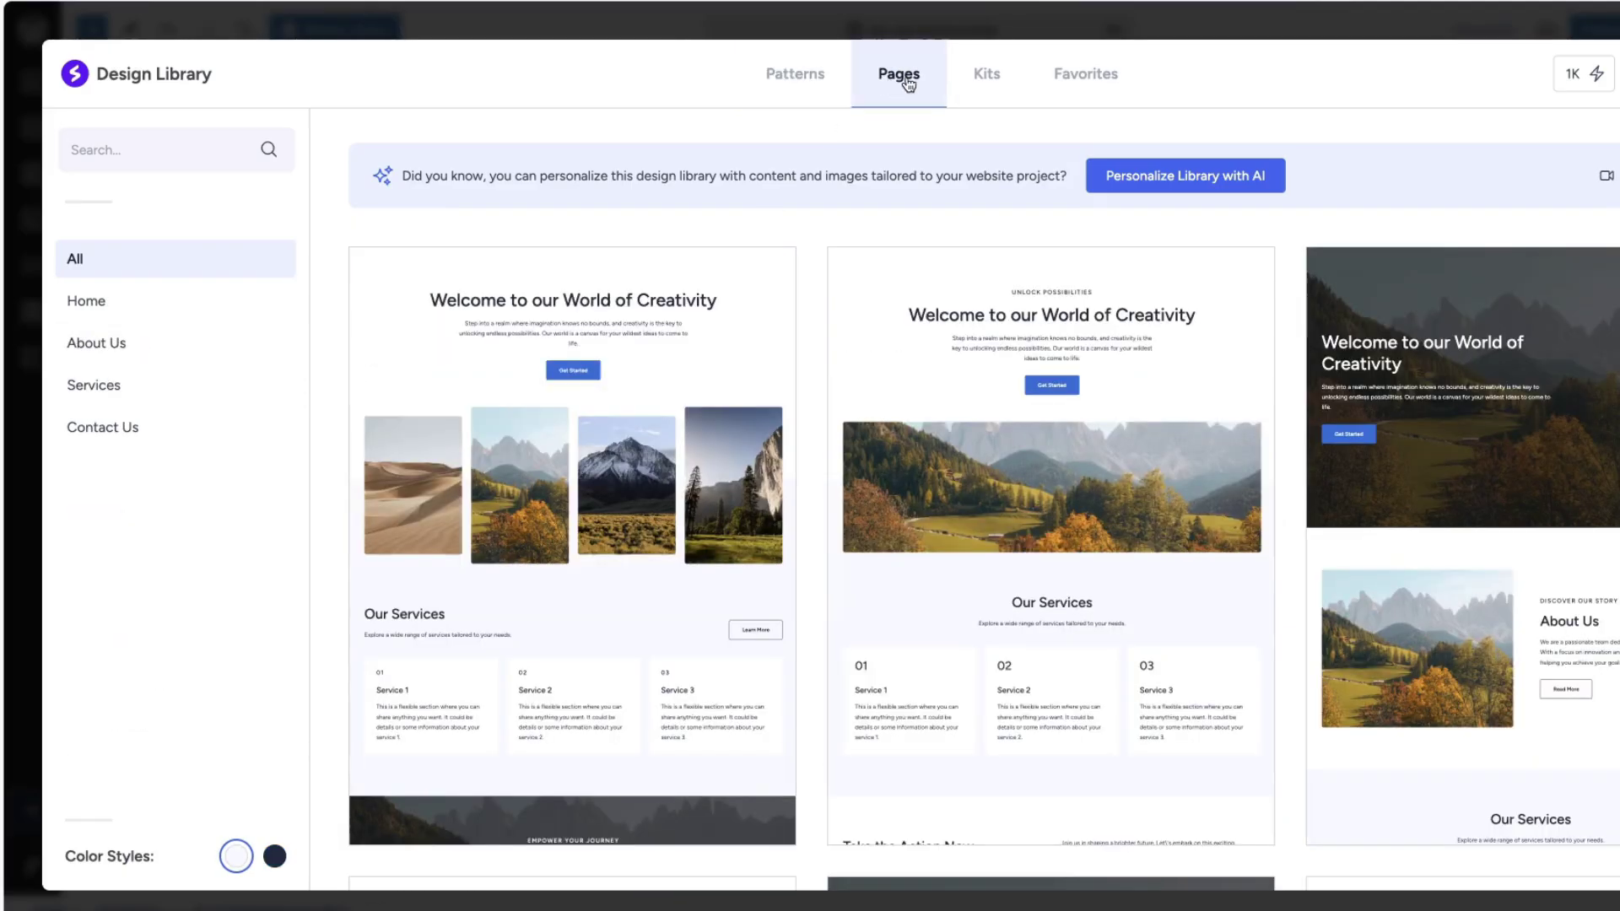
click(983, 77)
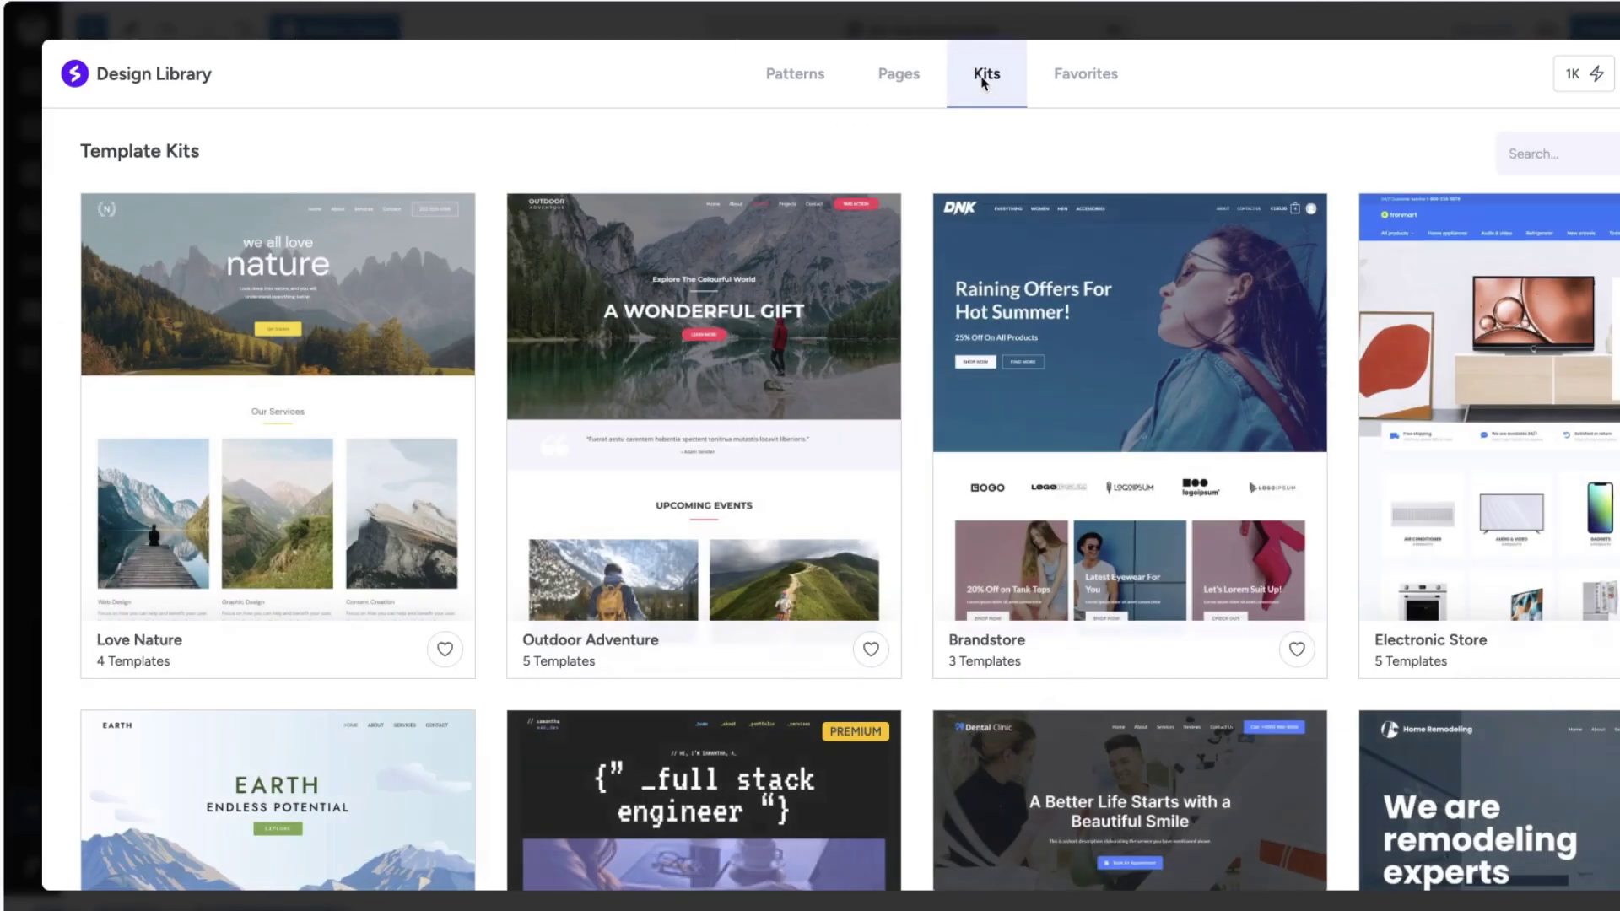
Examine the pages of the Brandstore template kit, return to the kit overview, and view the favorites
click(1180, 346)
scroll(1179, 399, down, 1)
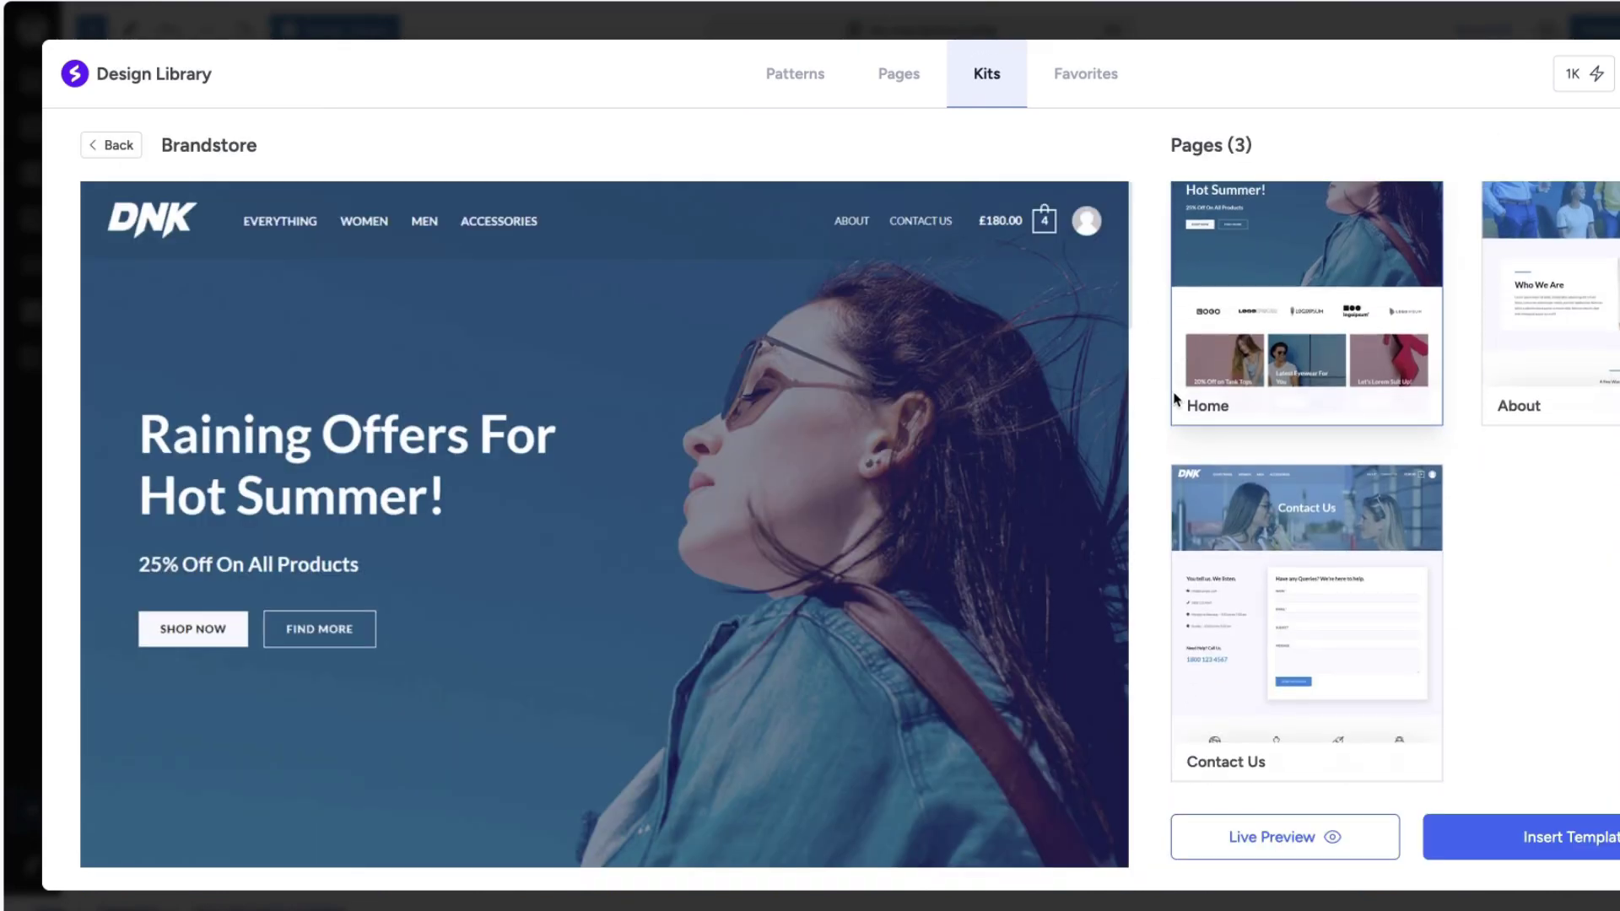
scroll(1173, 400, up, 1)
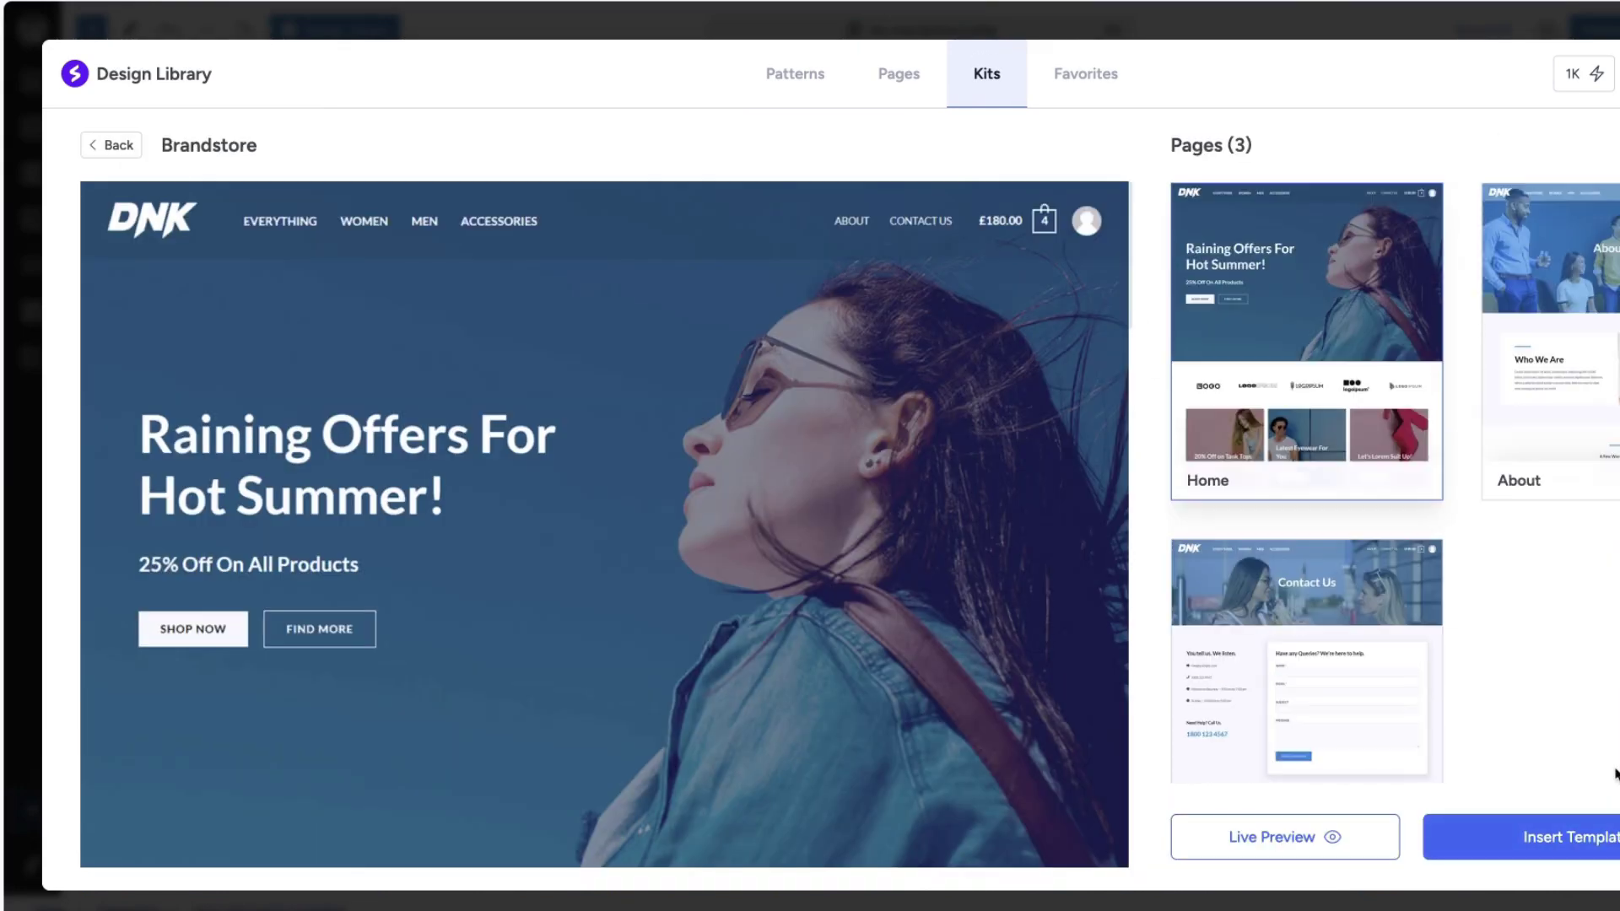
key(Escape)
click(1298, 650)
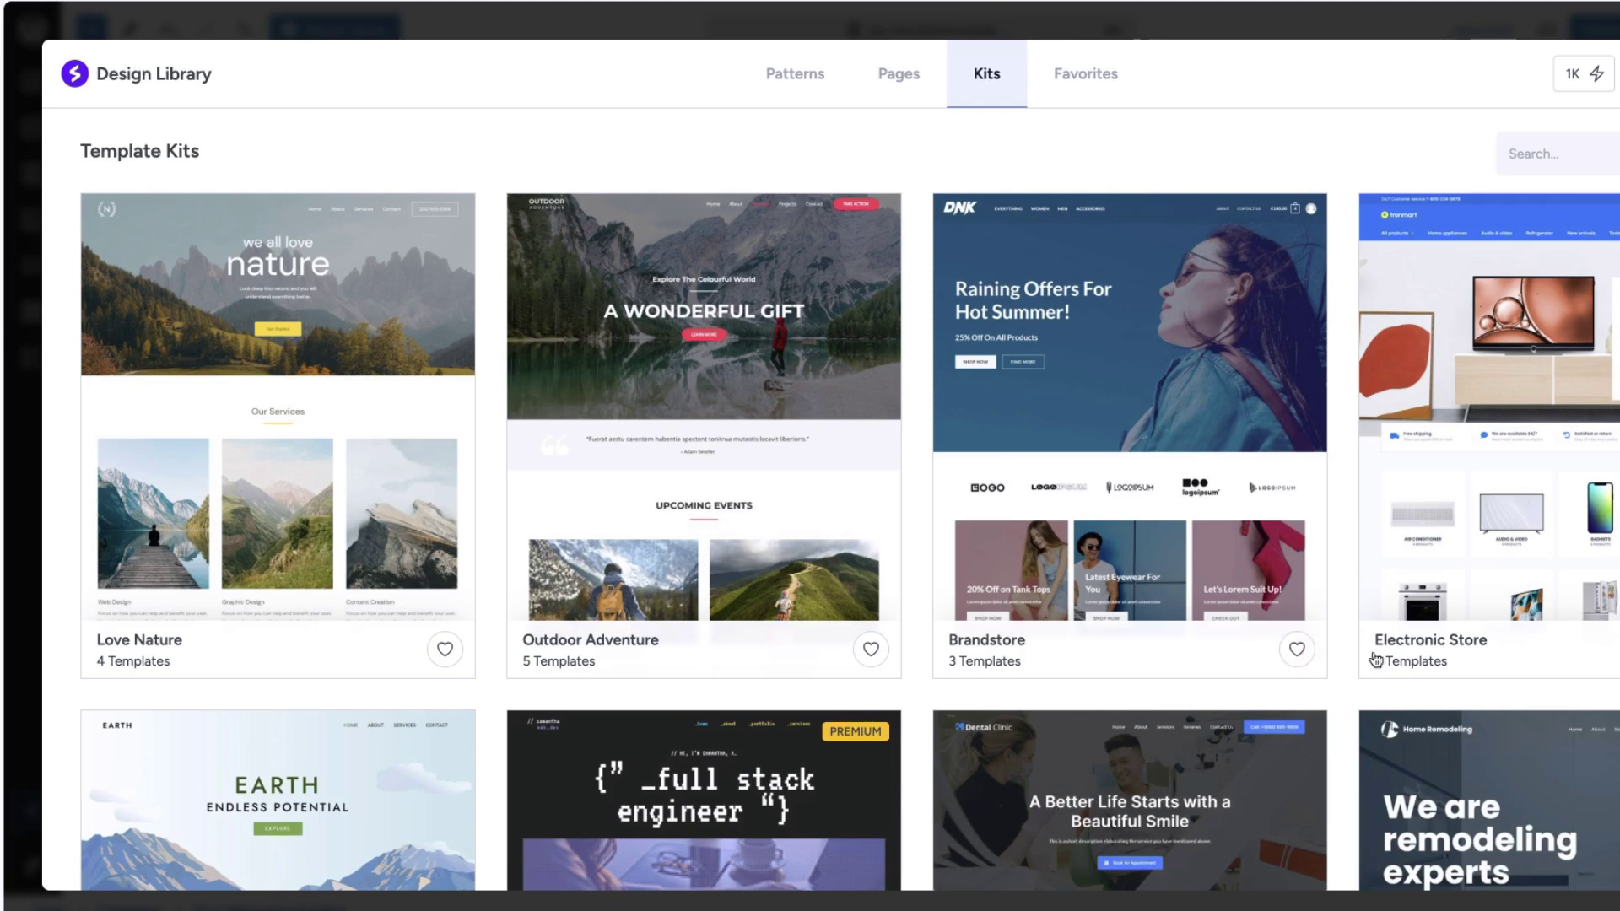
click(1104, 77)
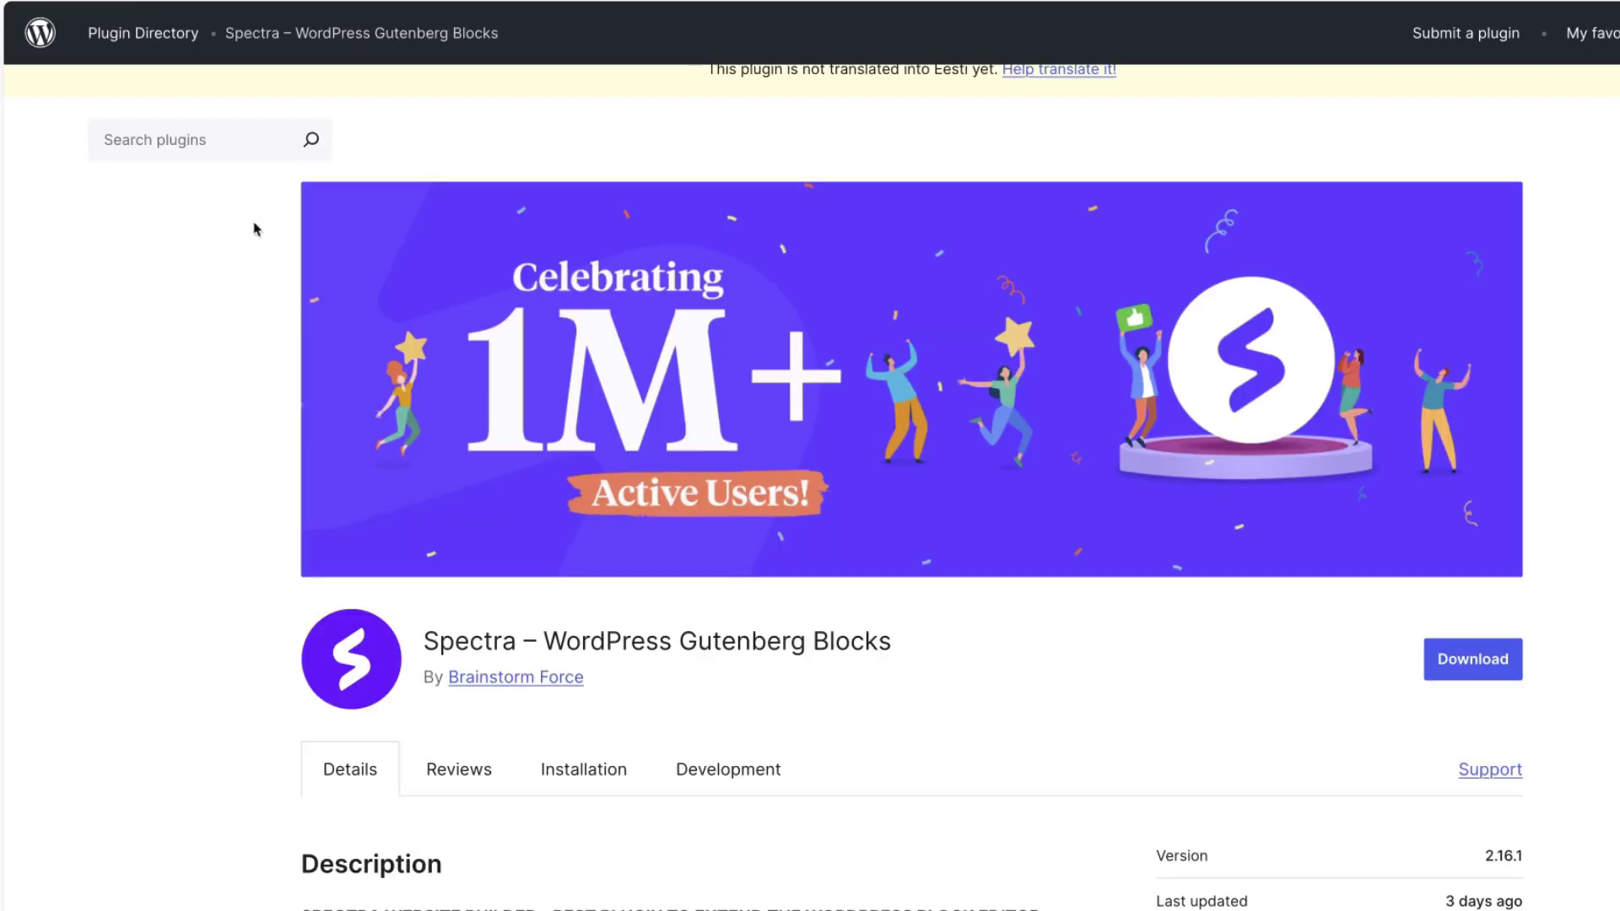
Review the description and details of the Spectra plugin in the WordPress plugin directory and look at the Spectra website
scroll(227, 338, down, 1)
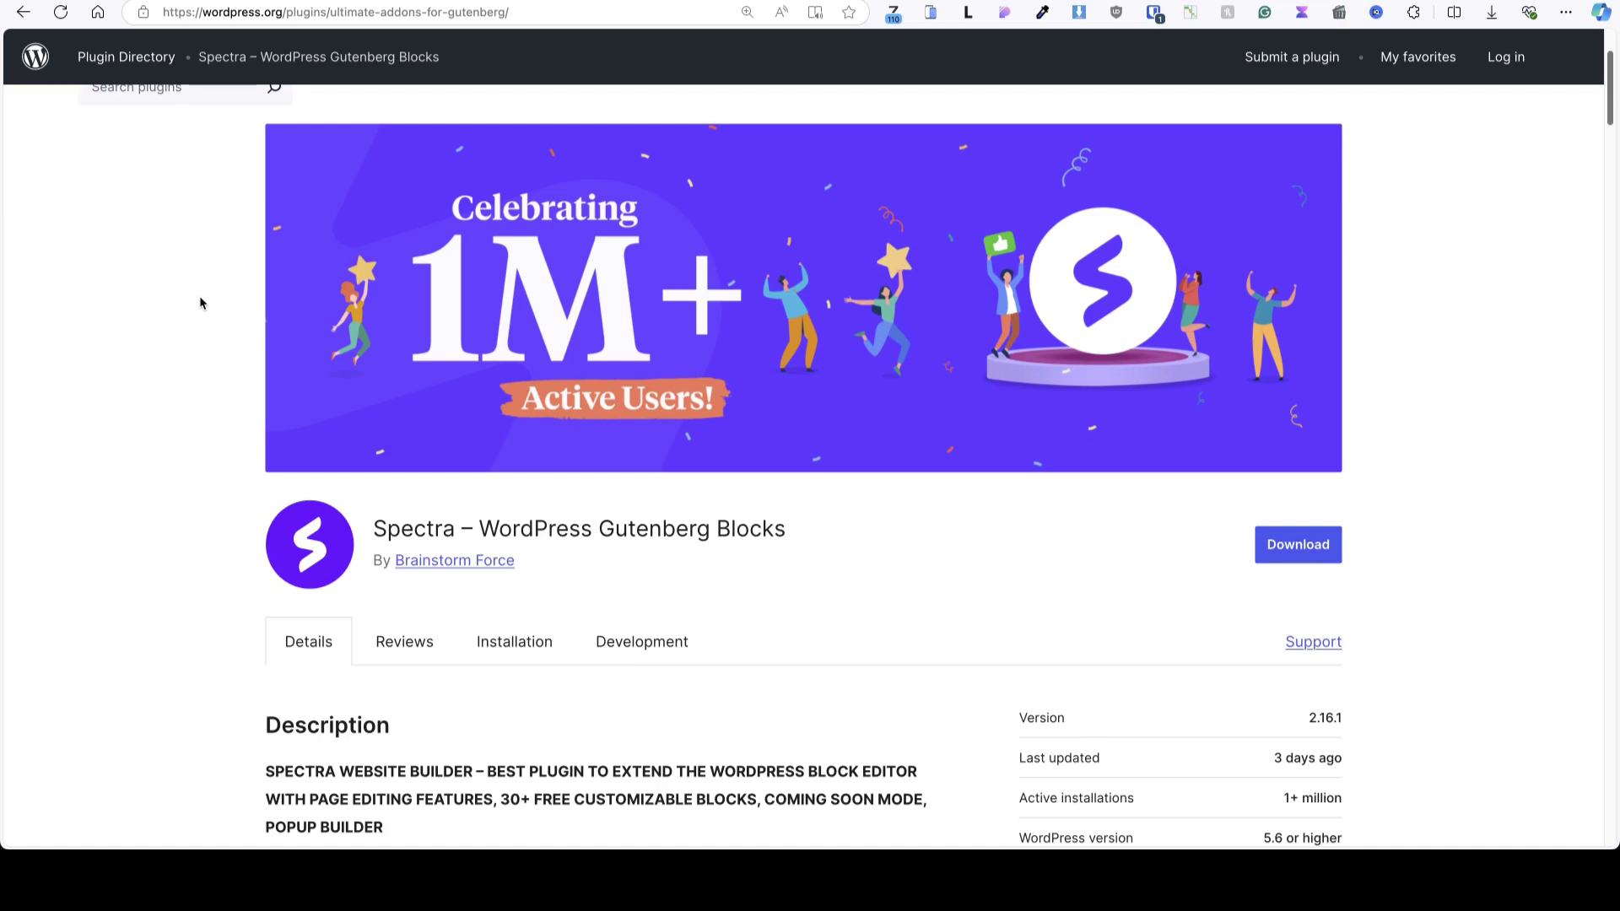
scroll(200, 302, down, 3)
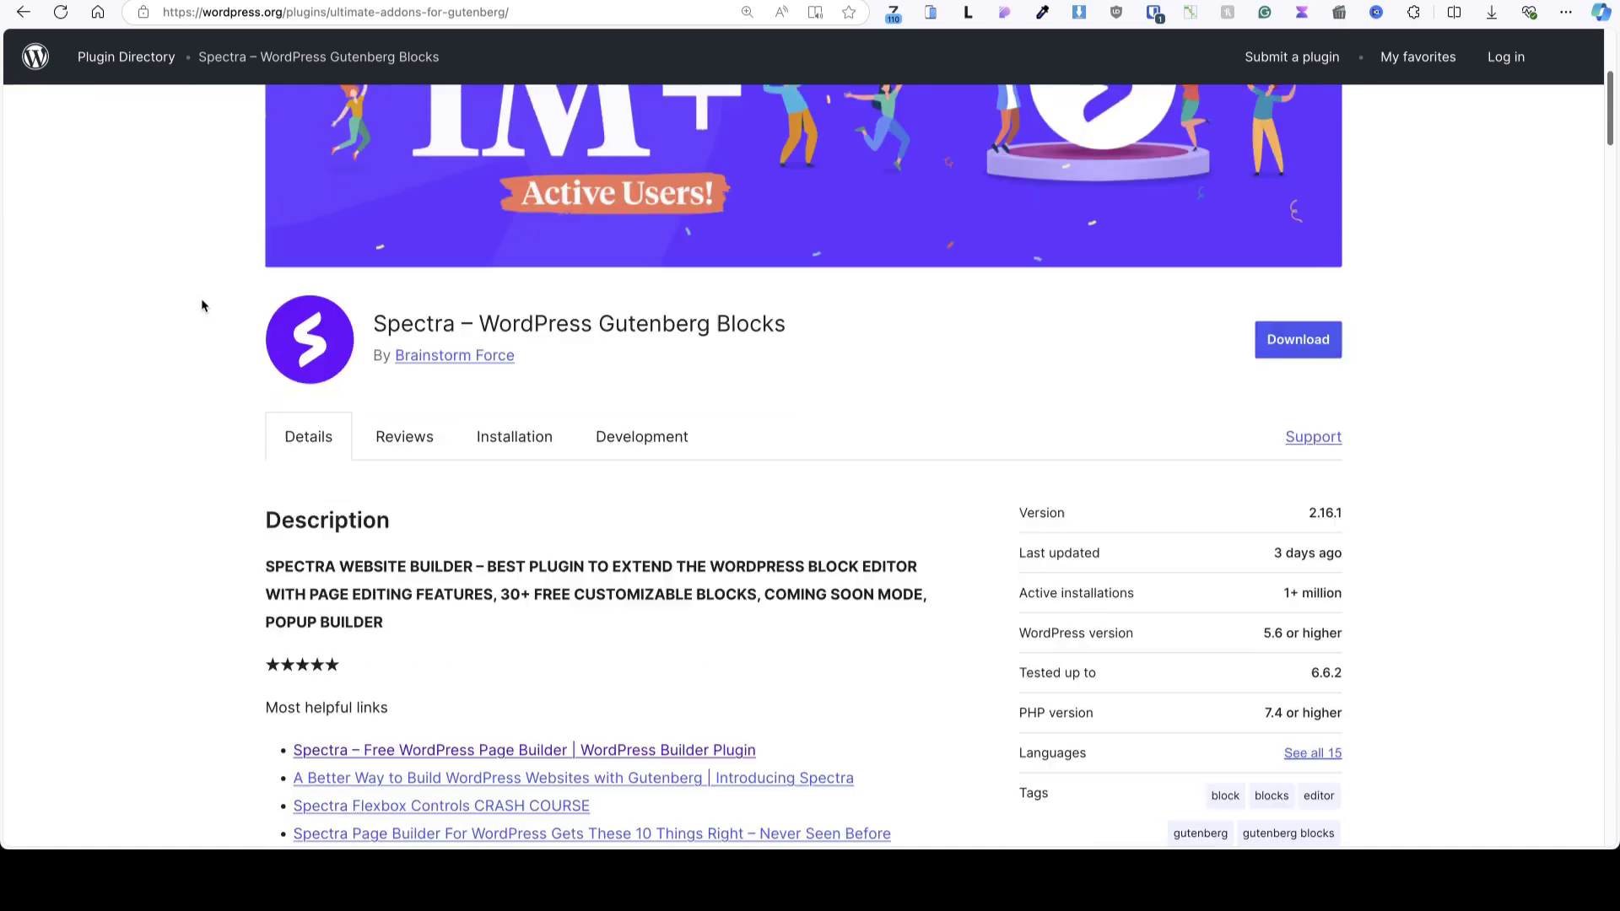
scroll(201, 305, down, 2)
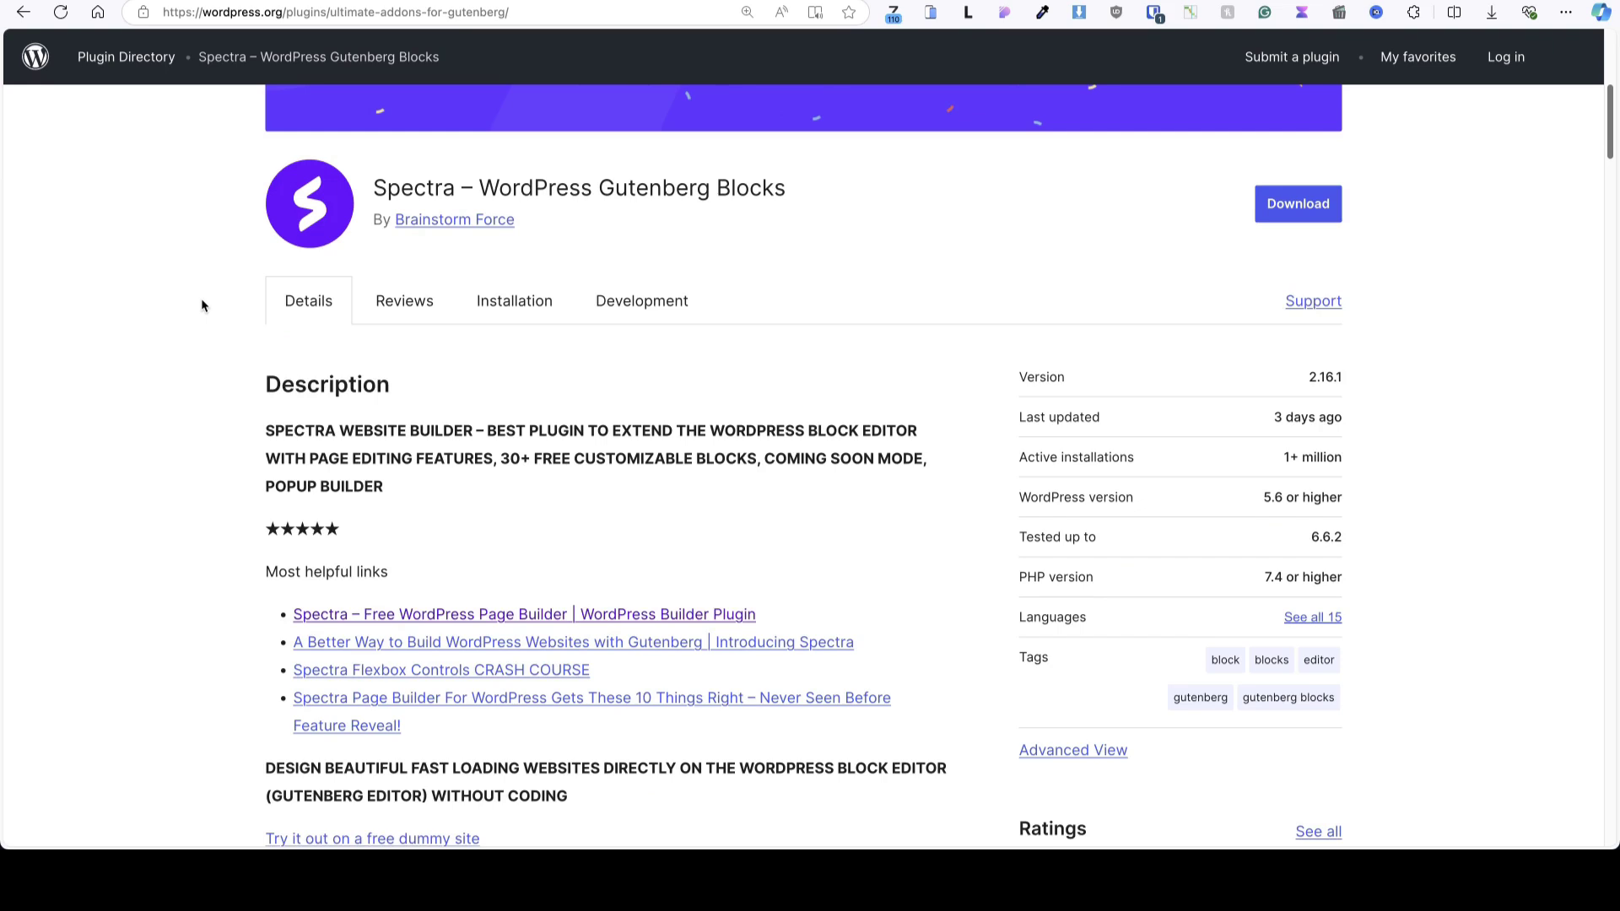
scroll(170, 341, down, 1)
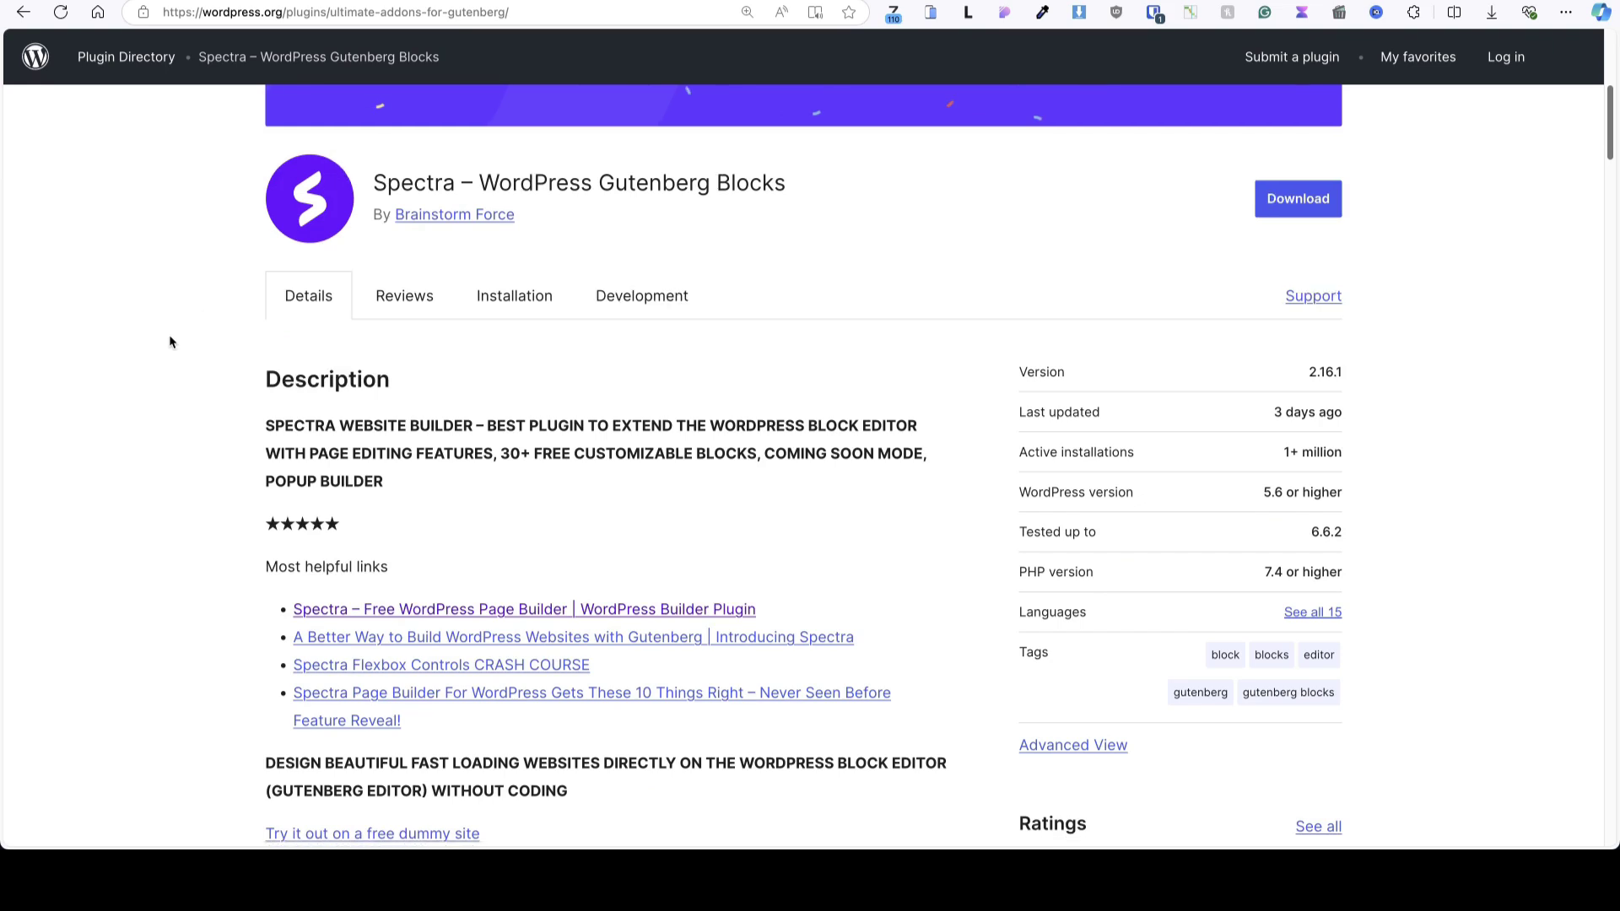
scroll(170, 341, down, 2)
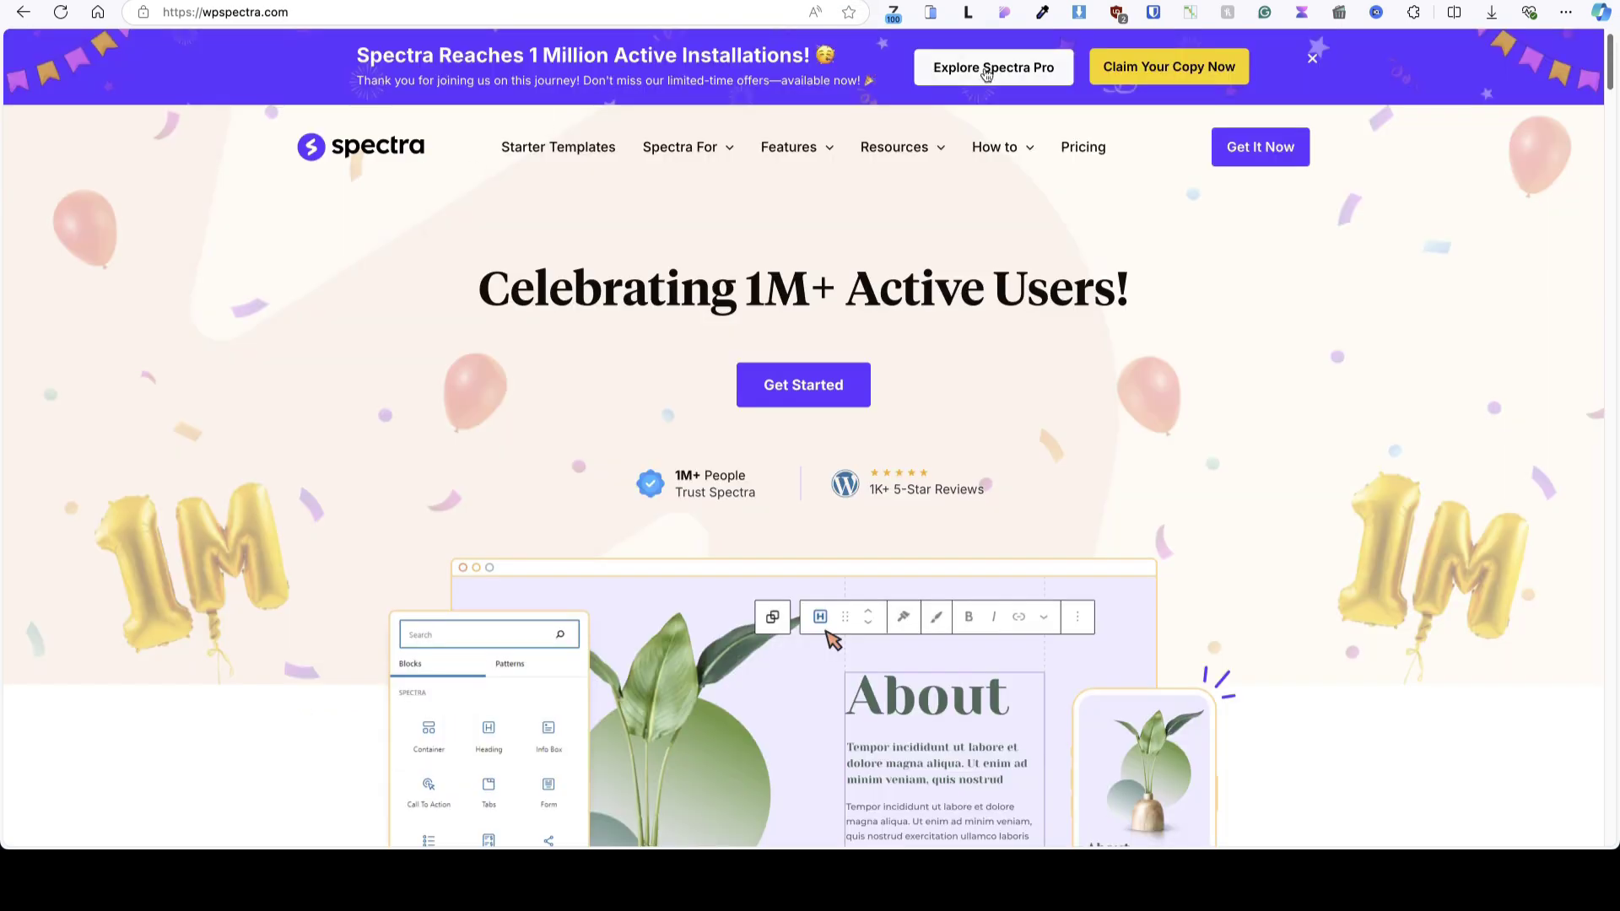
click(986, 74)
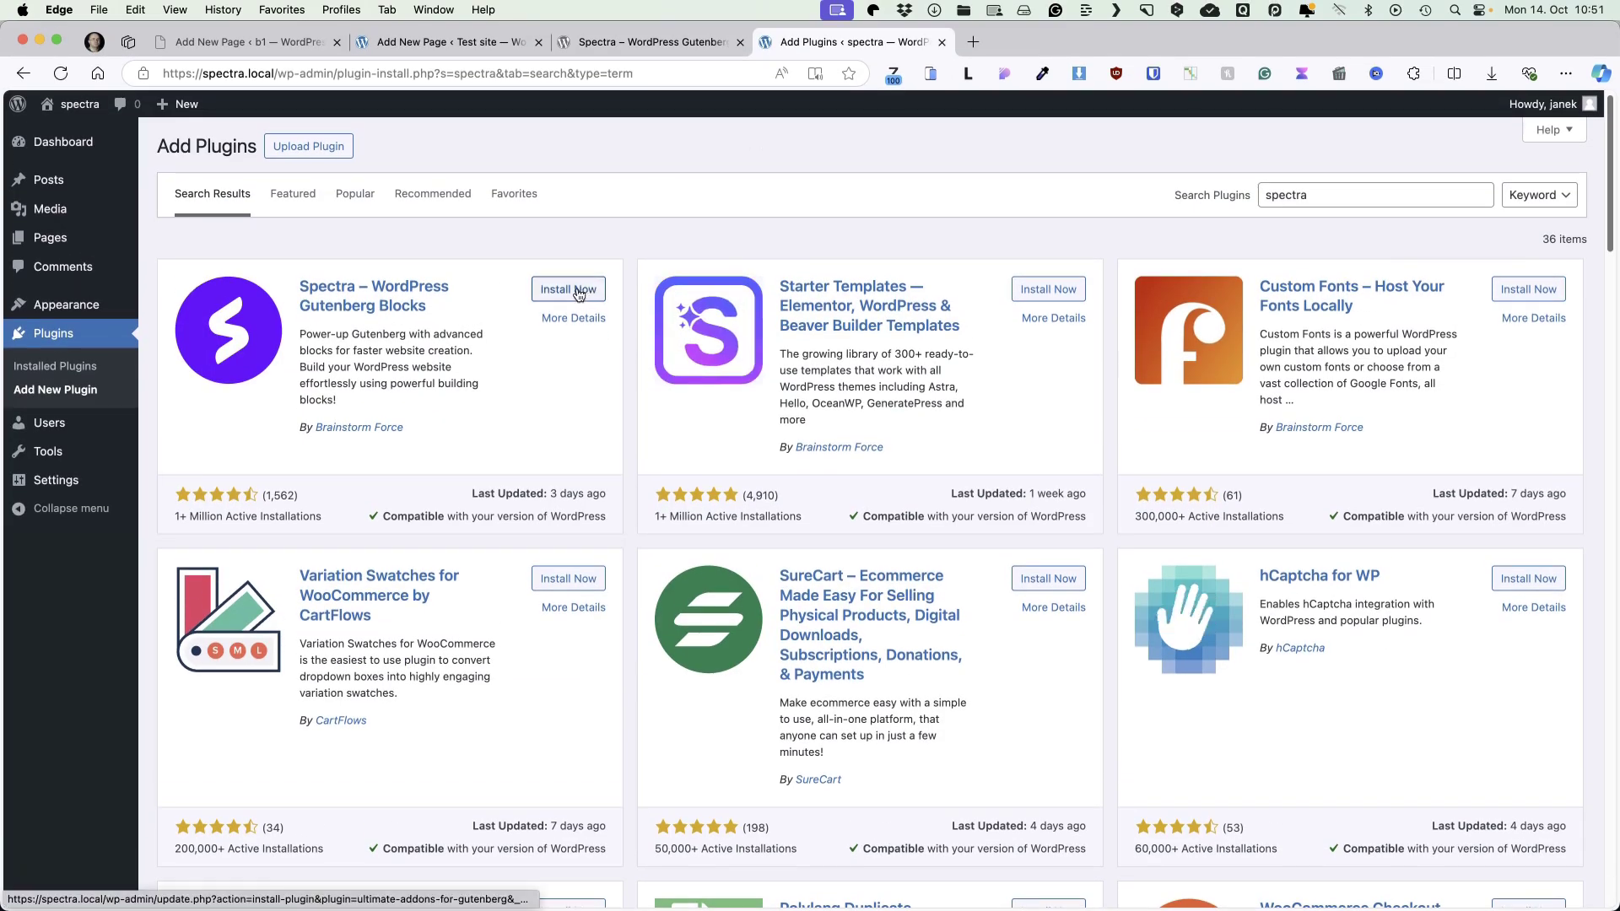
Install and activate the "Spectra – WordPress Gutenberg Blocks" plugin and open its Blocks / Extensions list
click(577, 291)
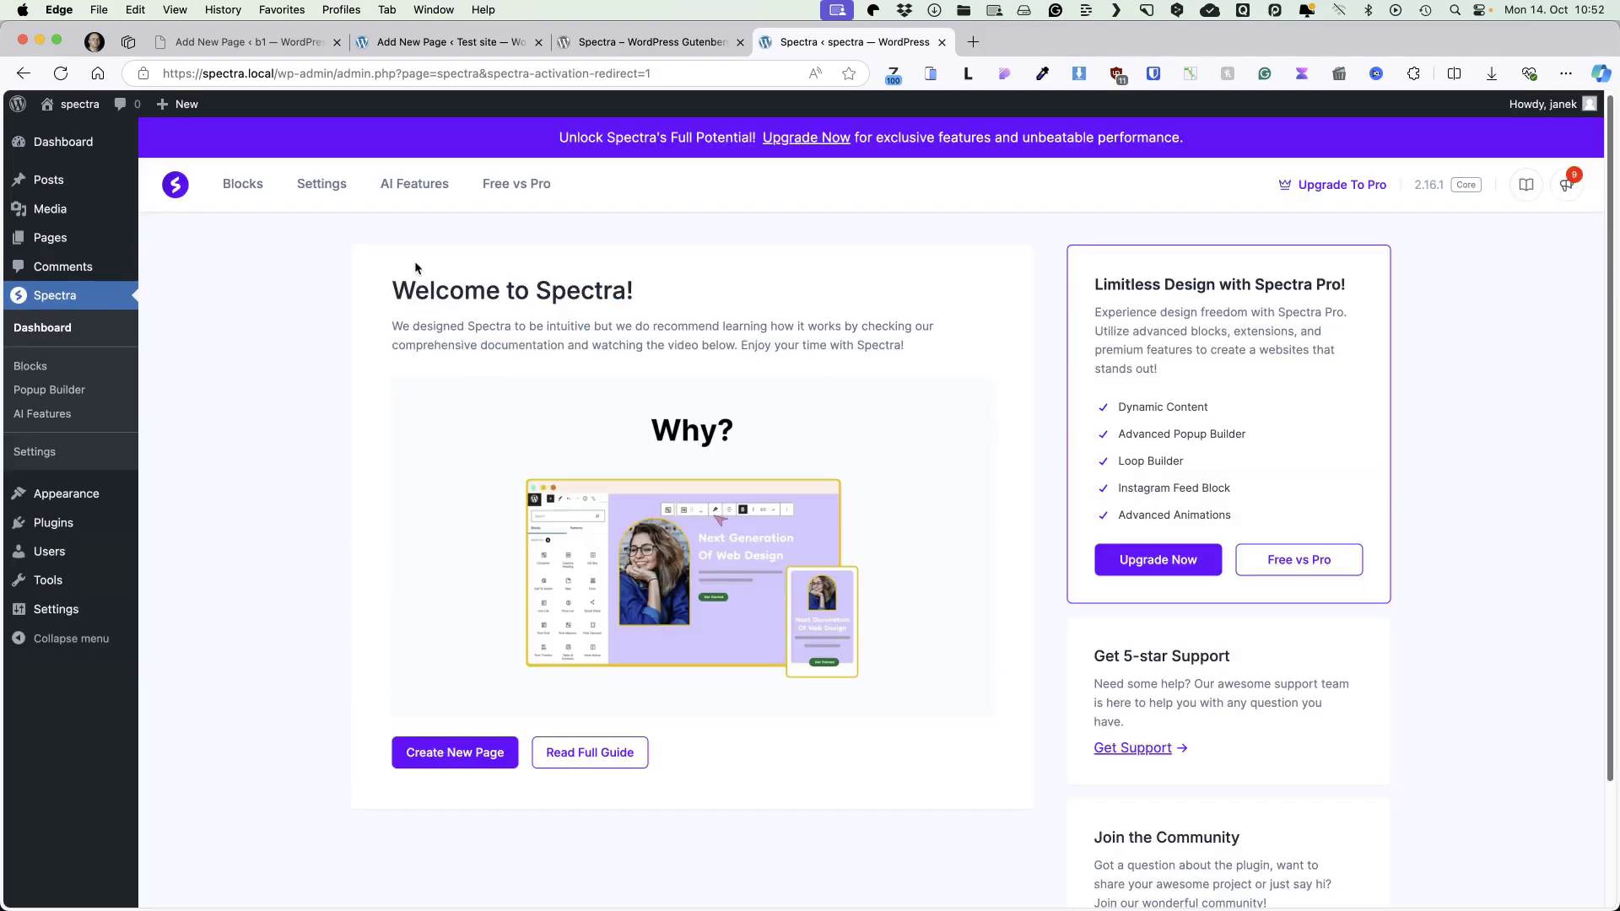
click(243, 189)
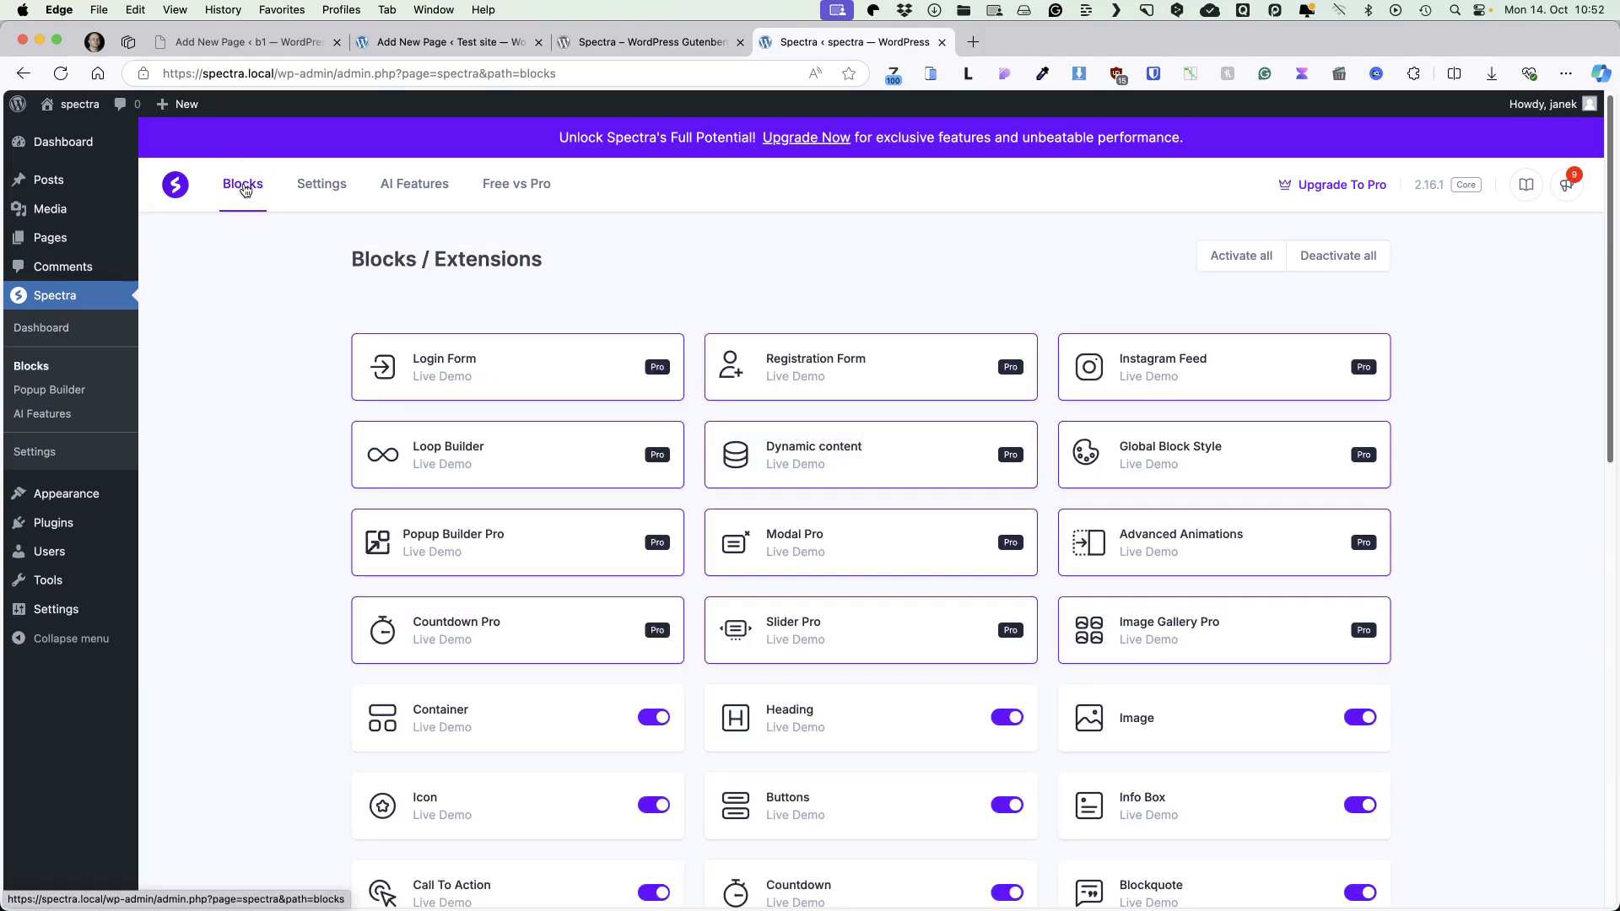
mouse_move(657, 375)
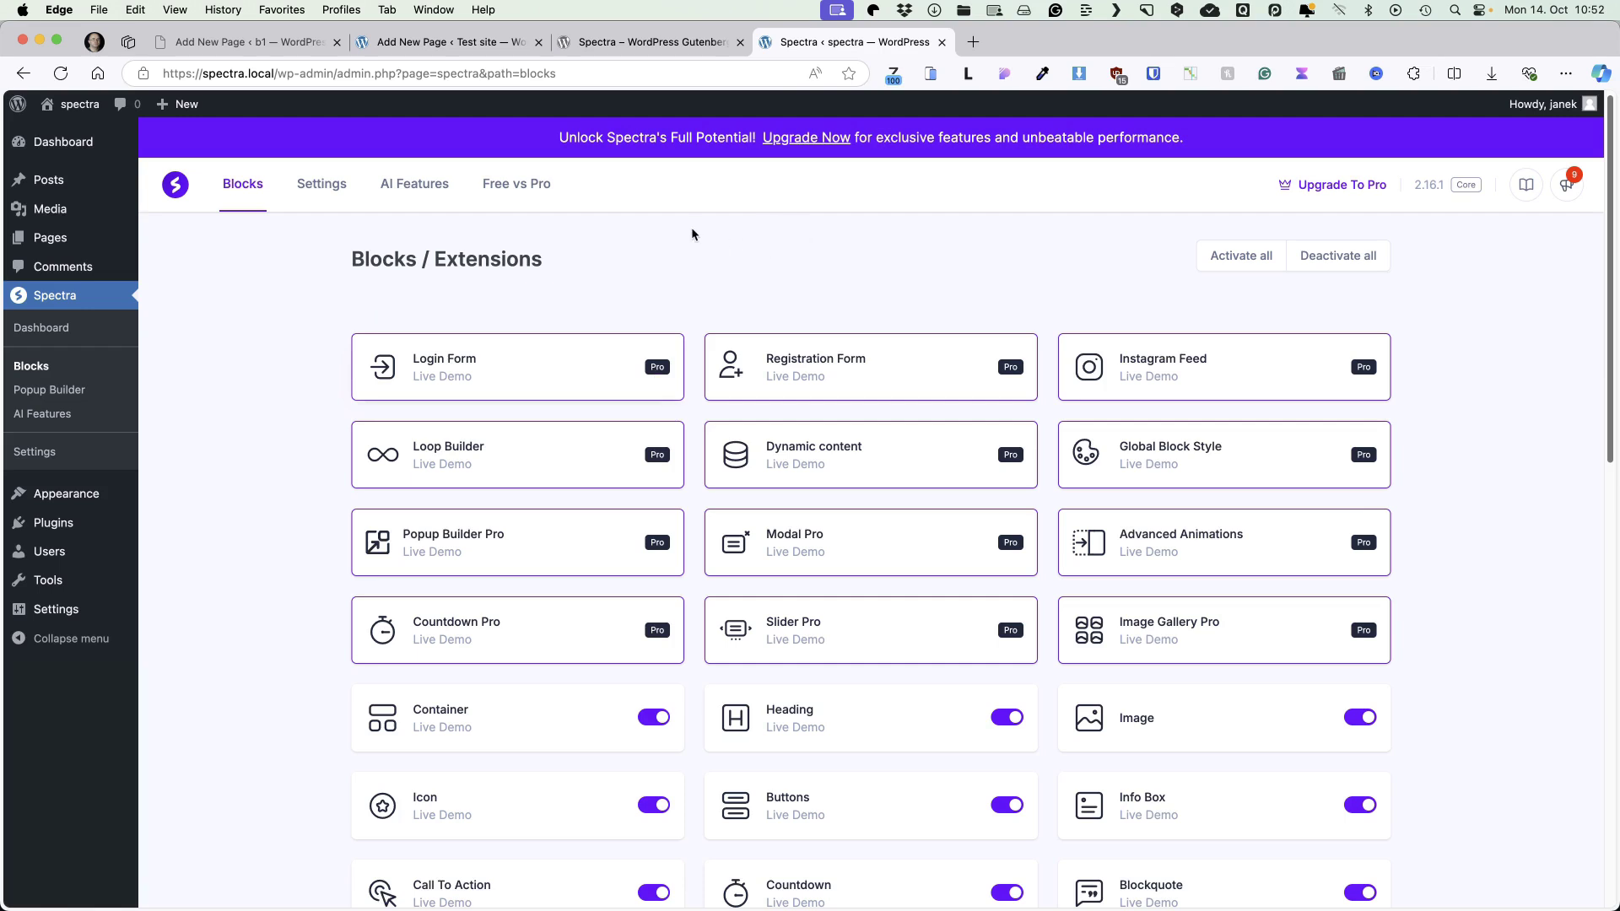
Review Spectra's Free vs Pro feature comparison
click(516, 185)
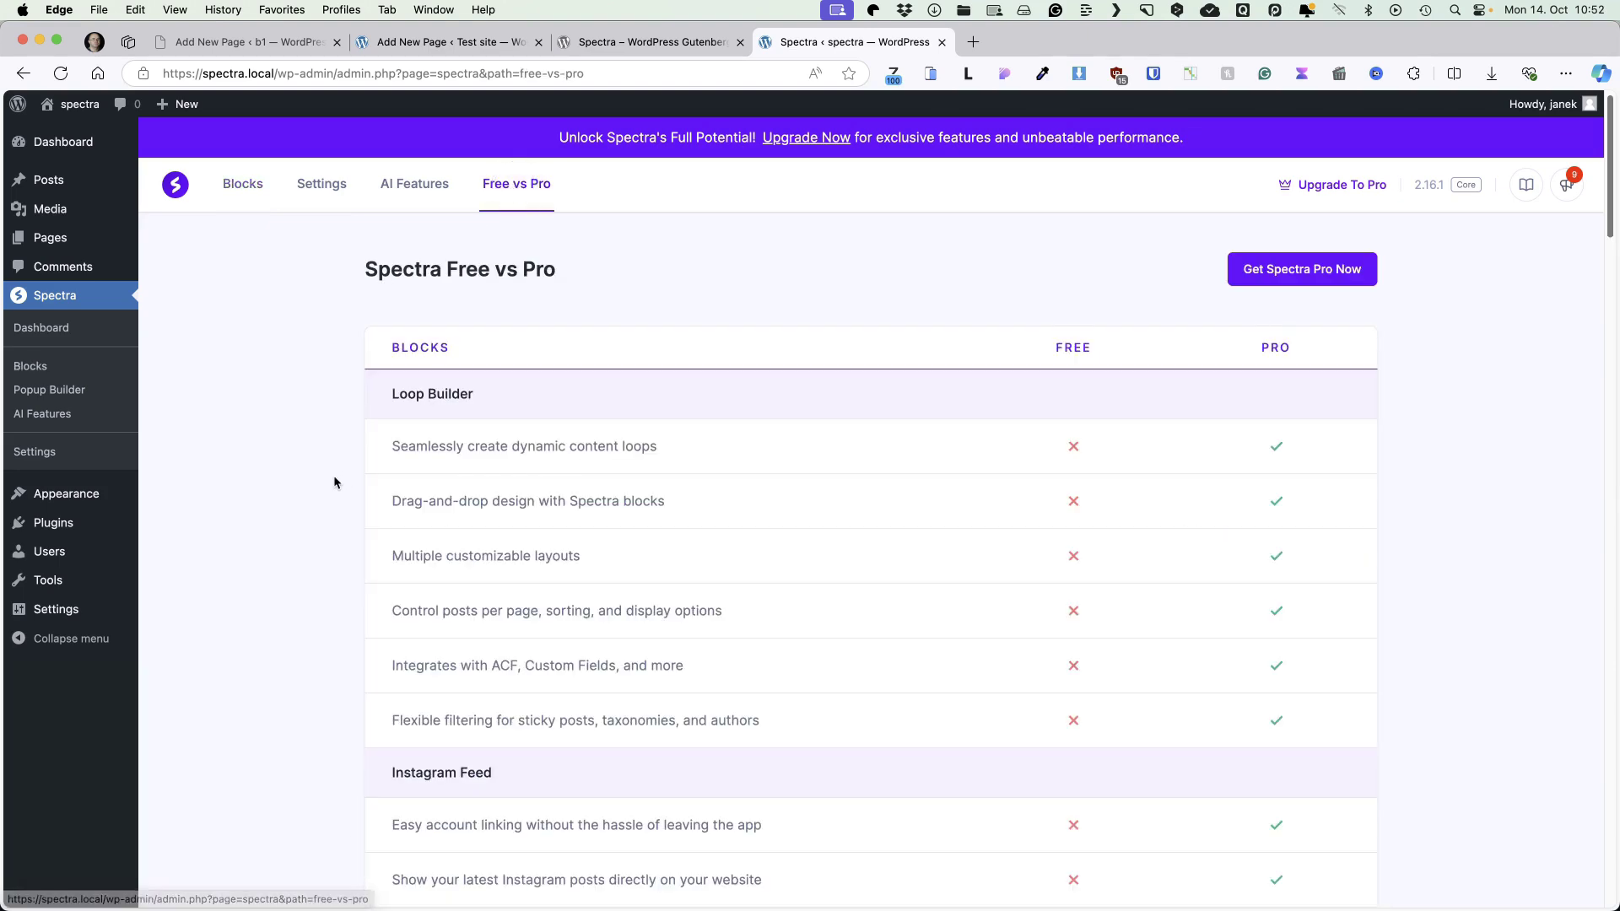
scroll(334, 474, down, 5)
scroll(334, 474, up, 5)
Disable the Form block in Spectra's Blocks / Extensions list and enable it again
click(255, 199)
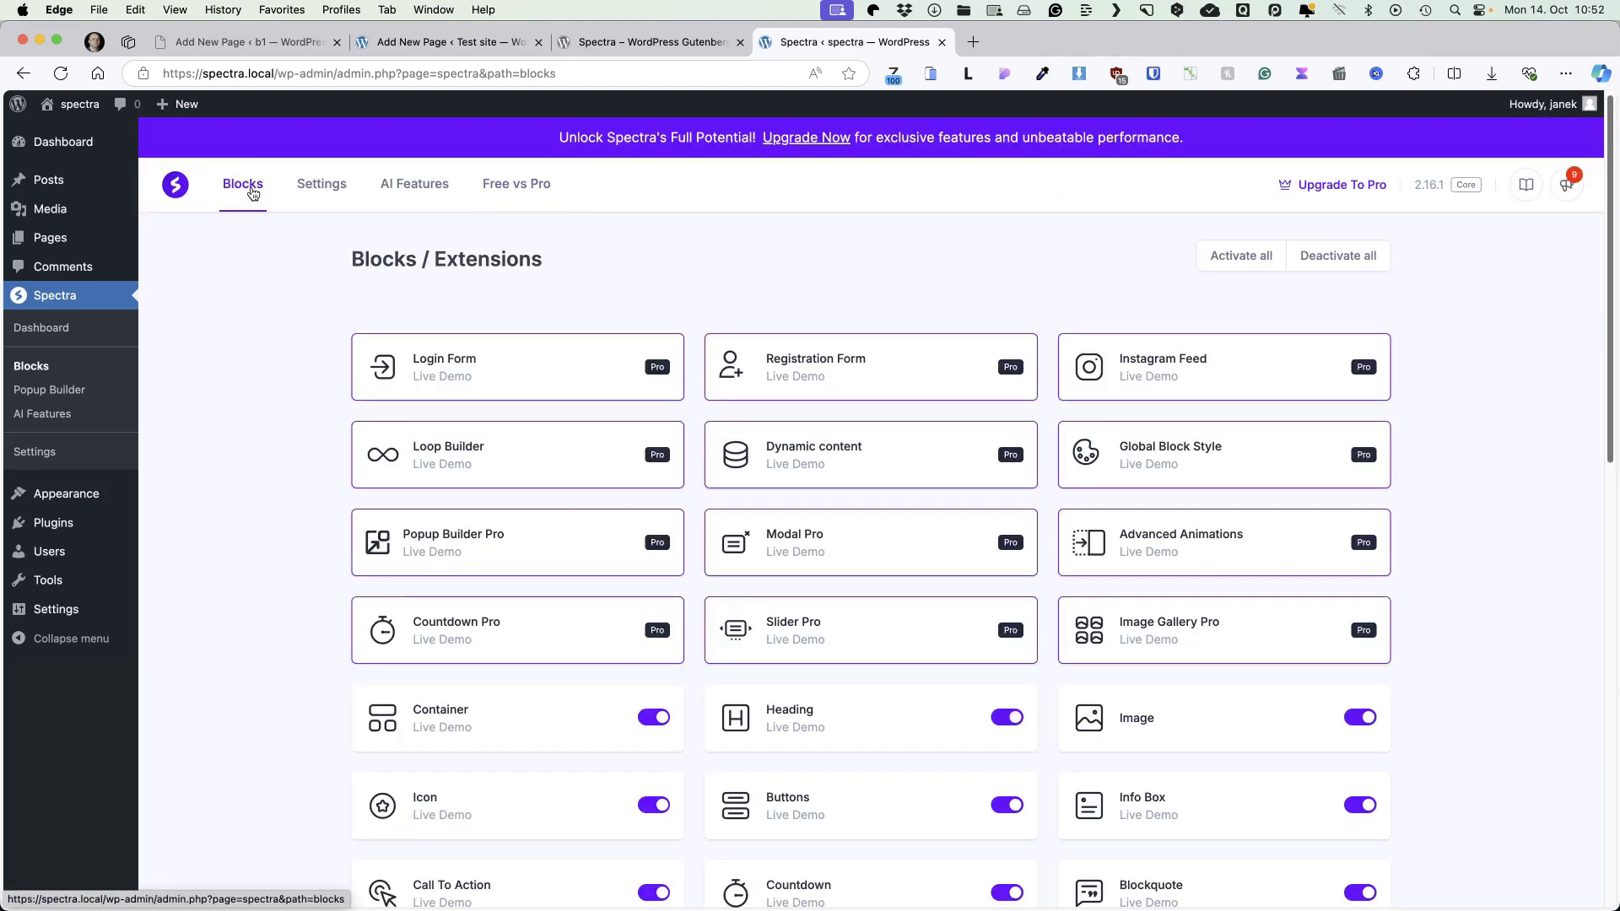
scroll(256, 354, down, 5)
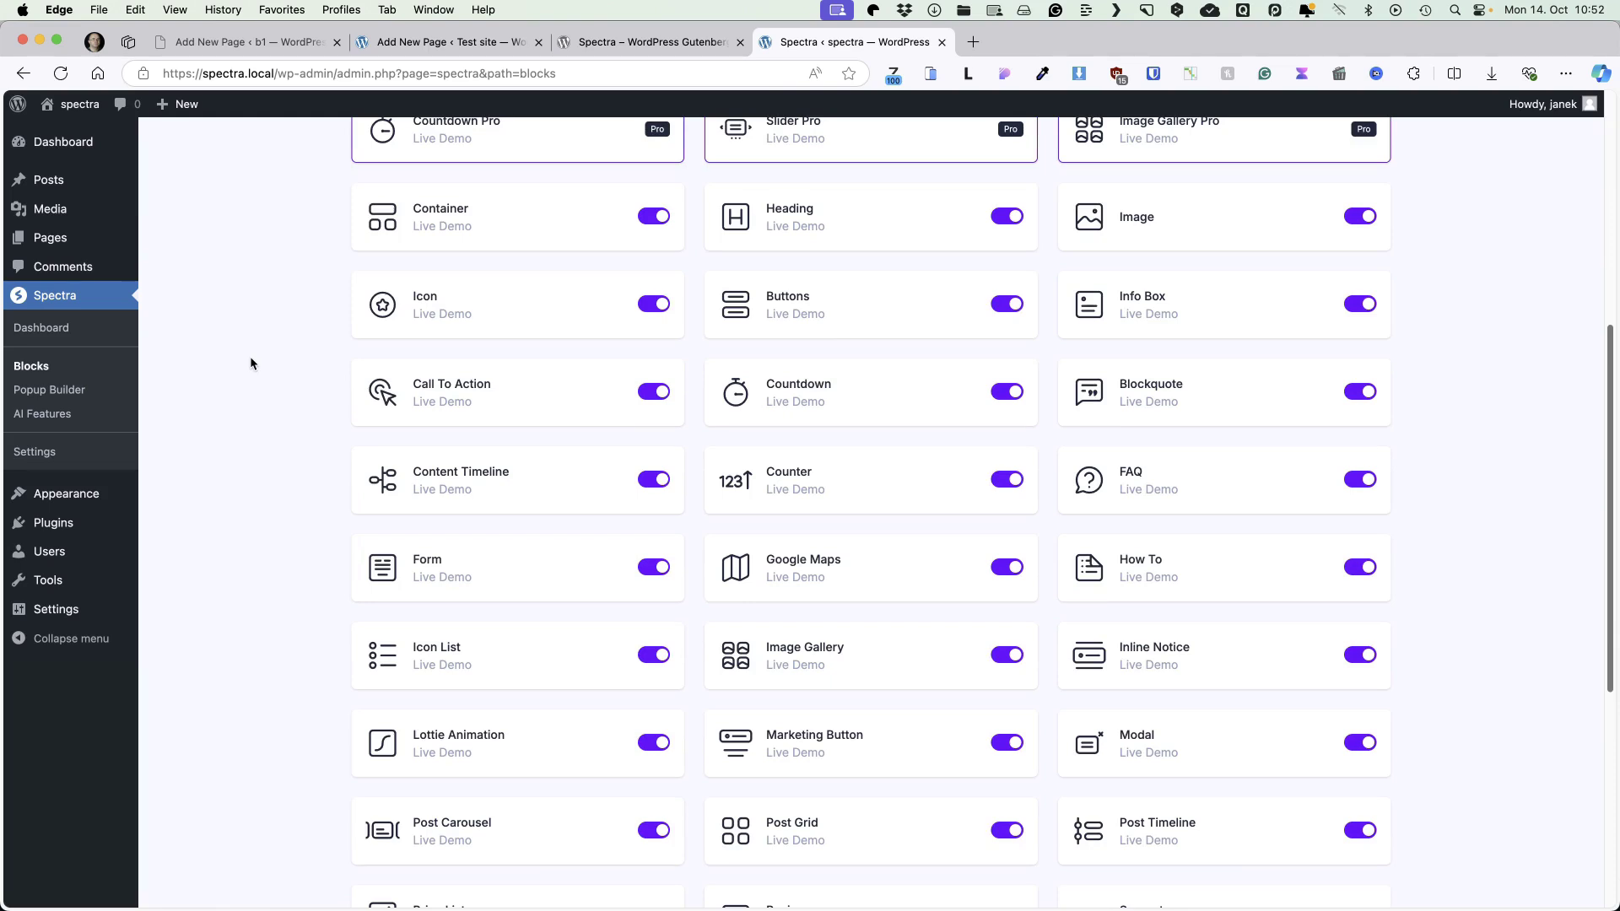
scroll(250, 356, down, 1)
click(652, 464)
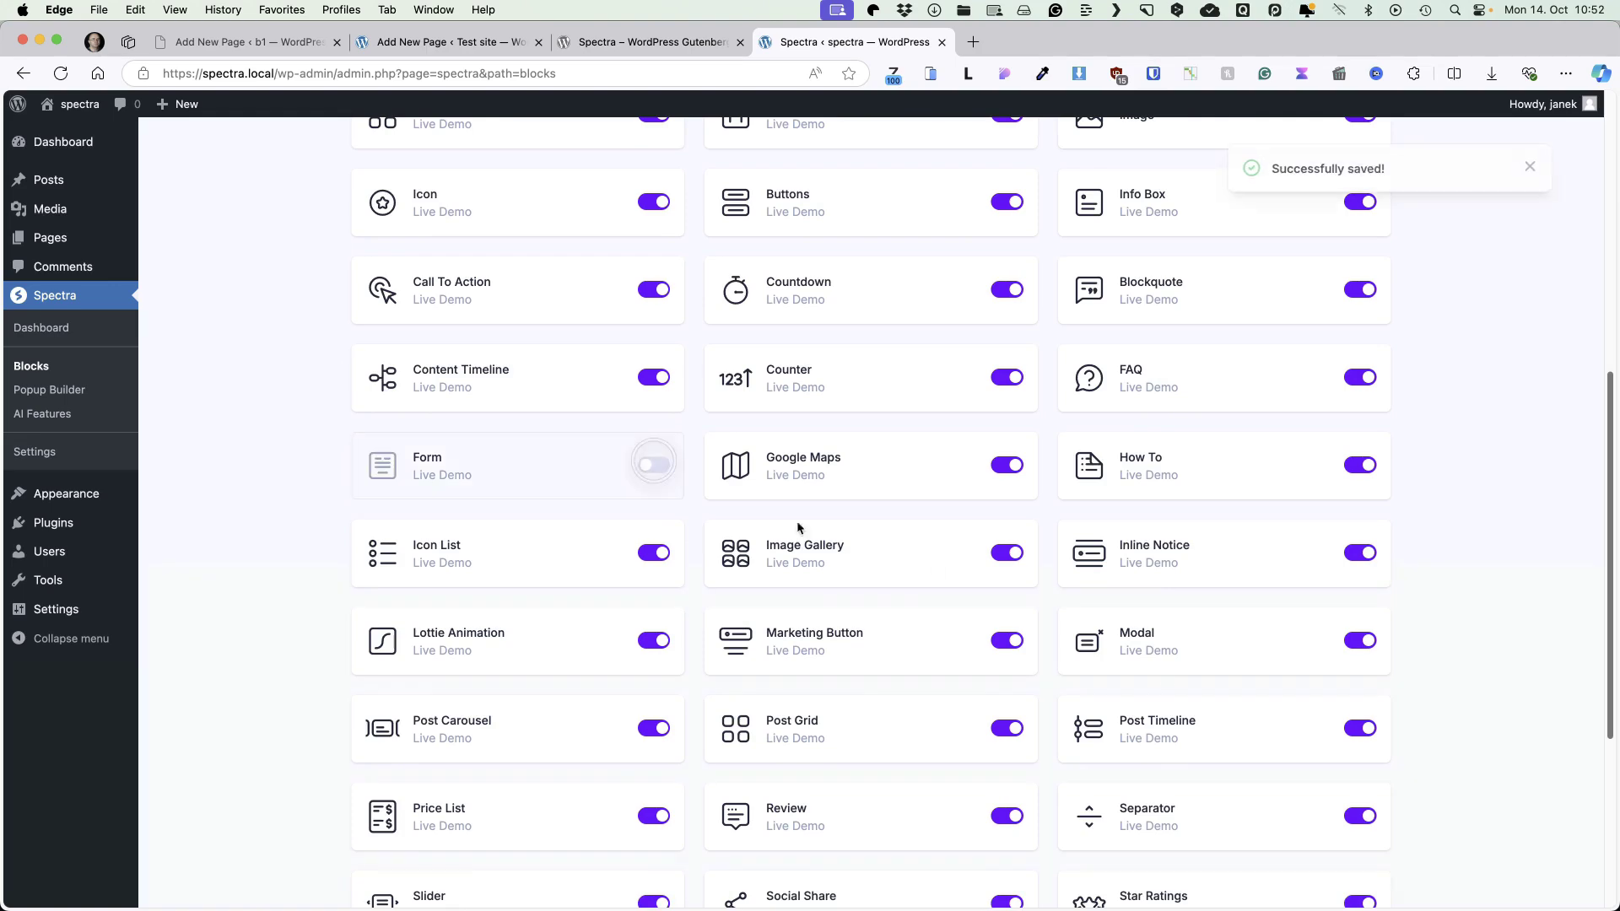
click(655, 466)
Deactivate all Spectra blocks at once and activate them all again
scroll(979, 452, up, 4)
scroll(977, 452, up, 3)
click(1240, 256)
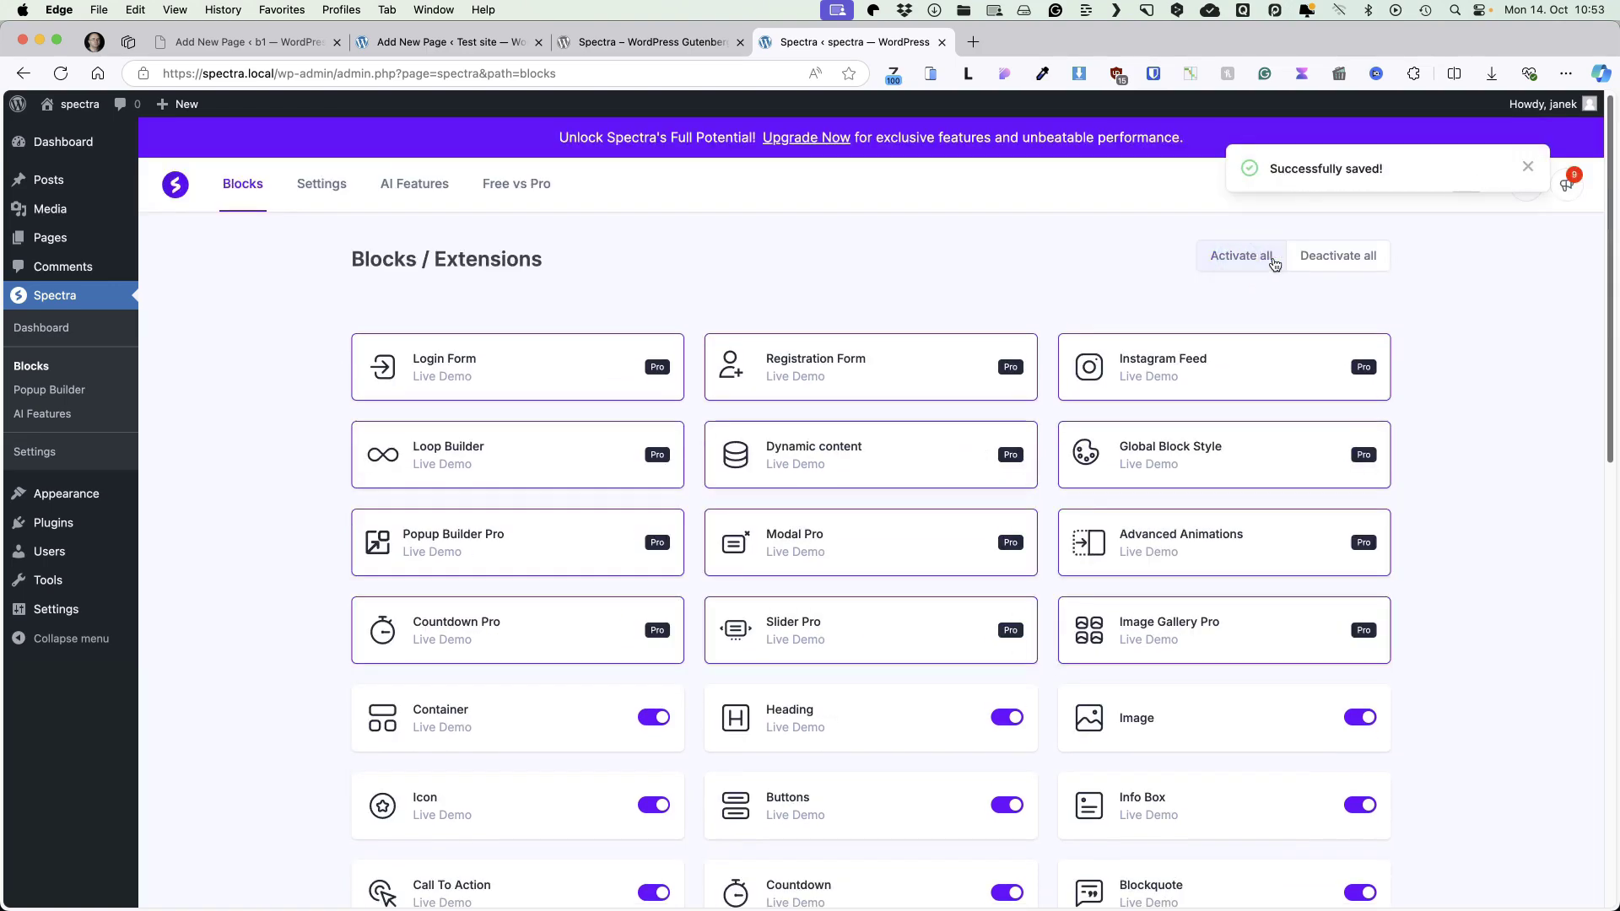
click(1333, 256)
click(1247, 253)
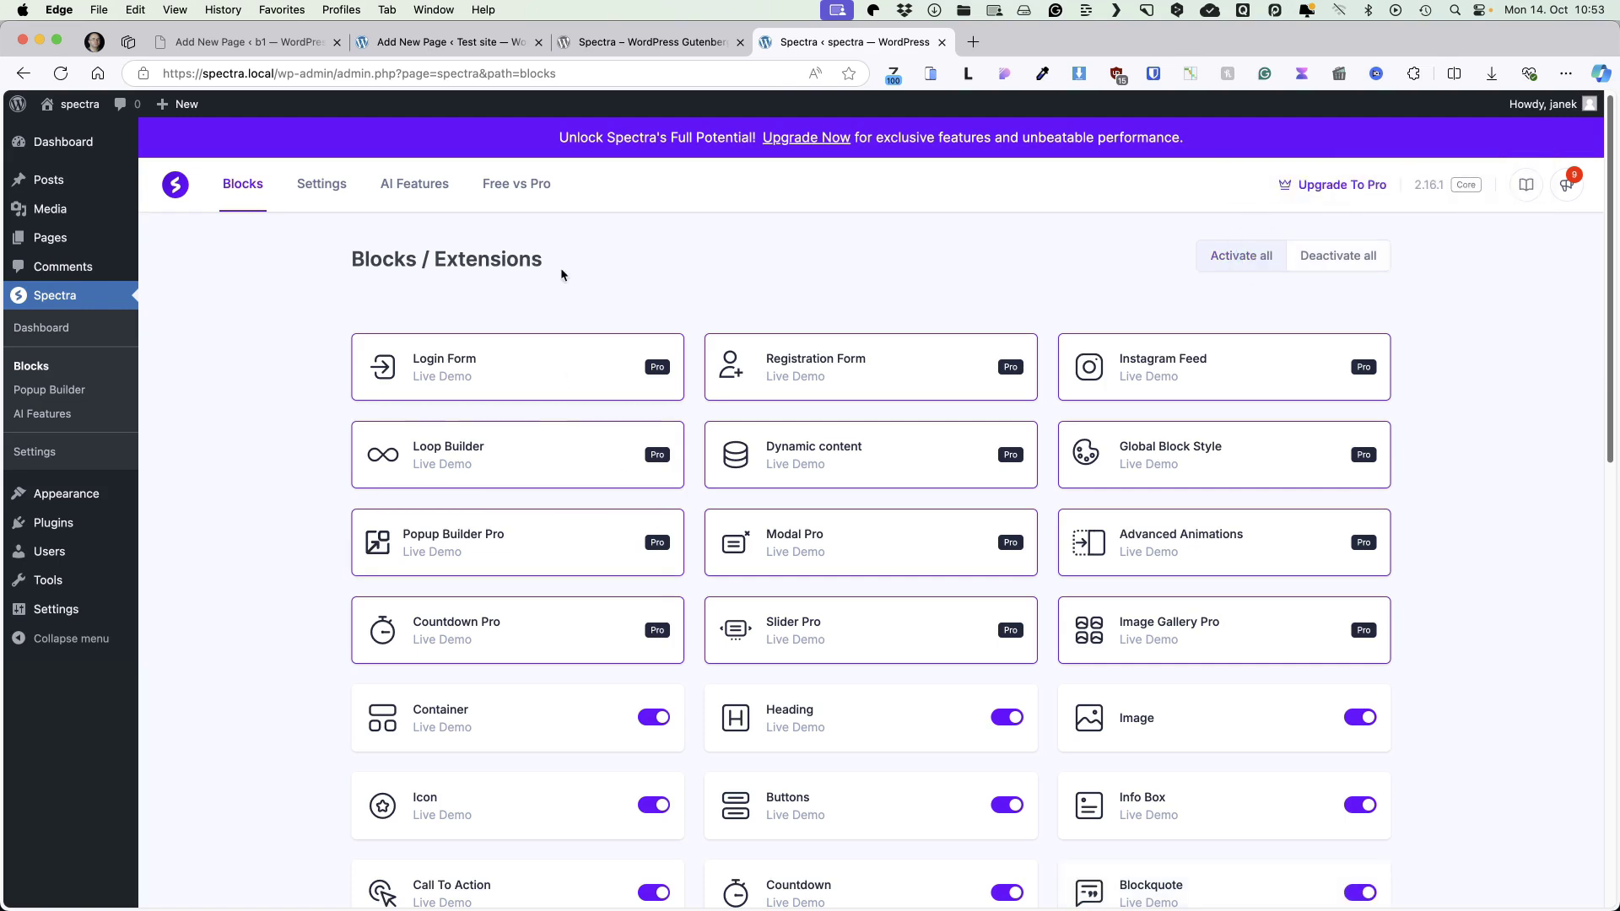
Enable "Button - Inherit From Theme" in Spectra's Editor Options and review the remaining options
click(325, 185)
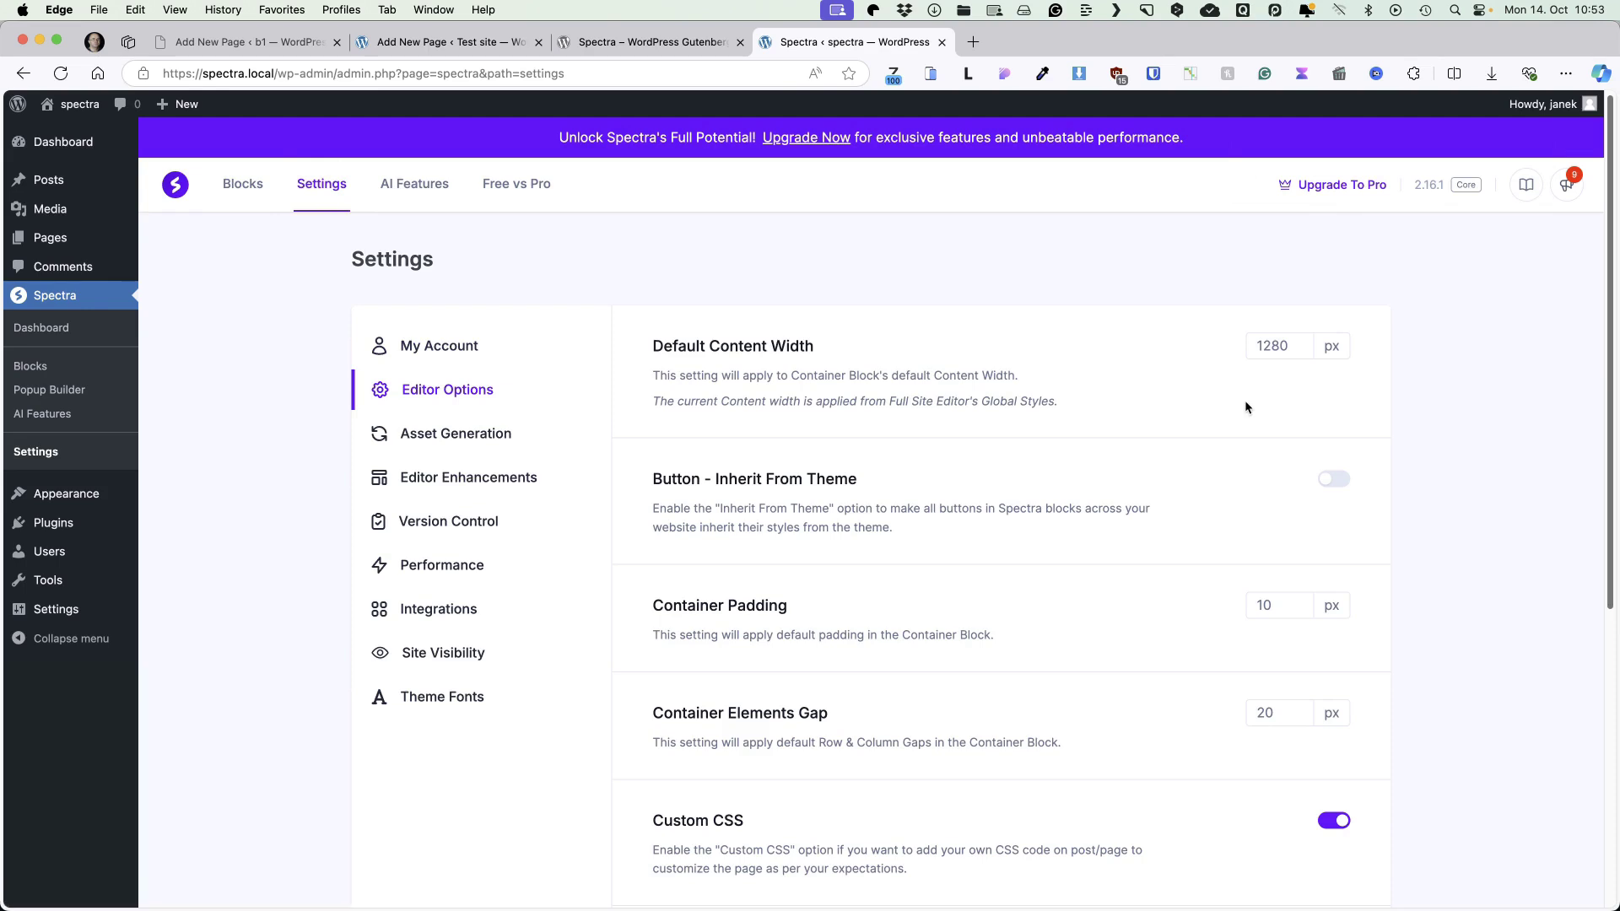
click(253, 532)
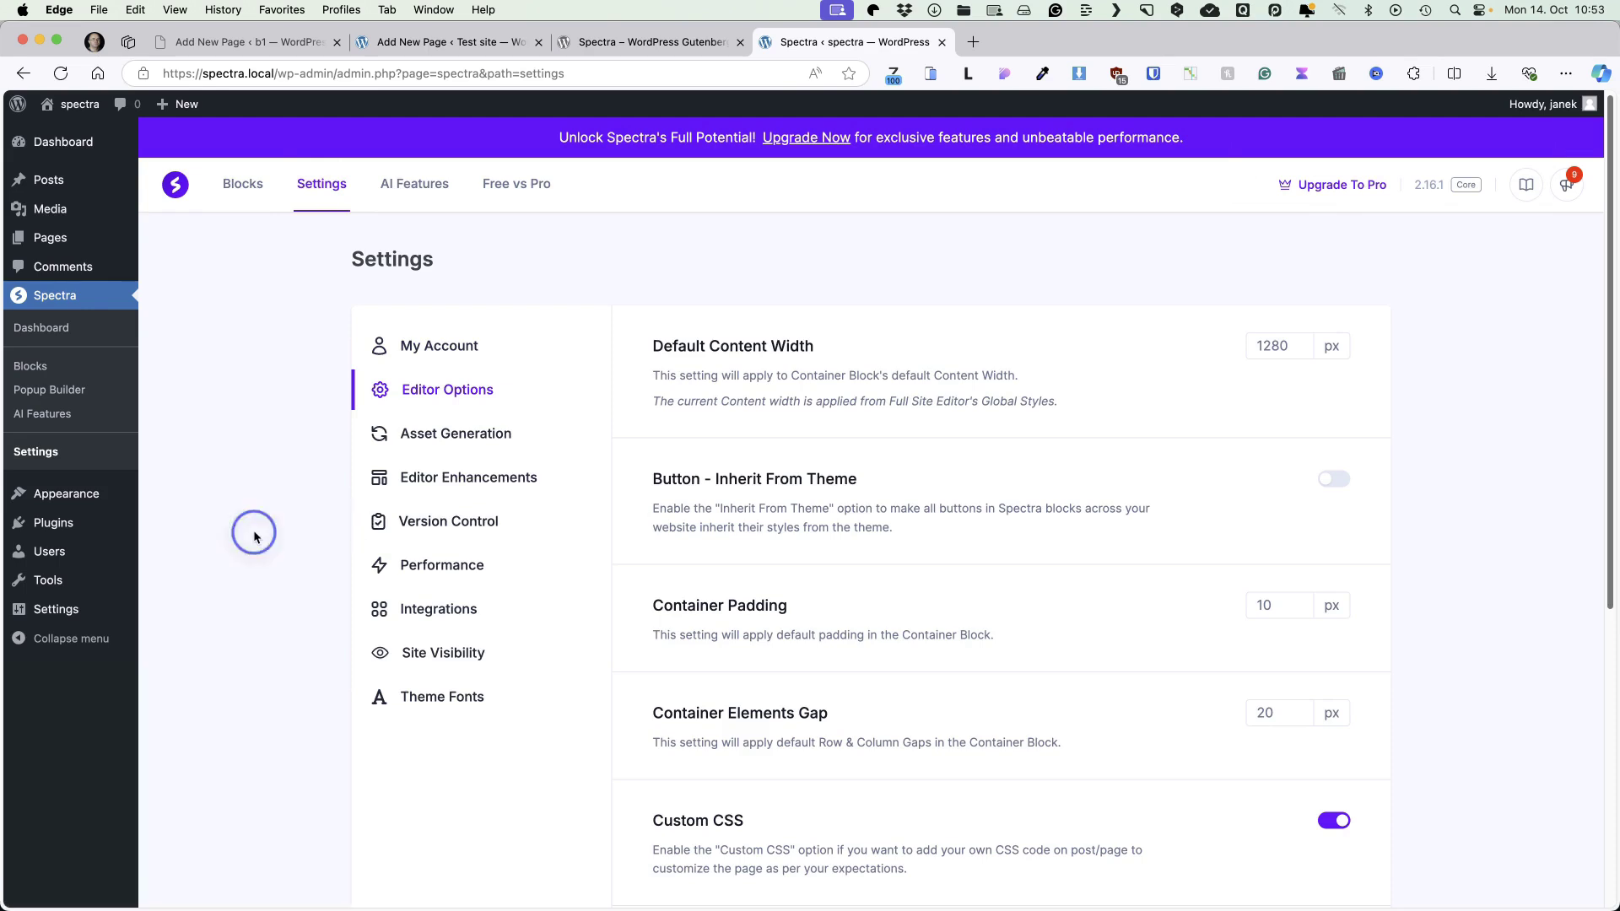
click(1343, 481)
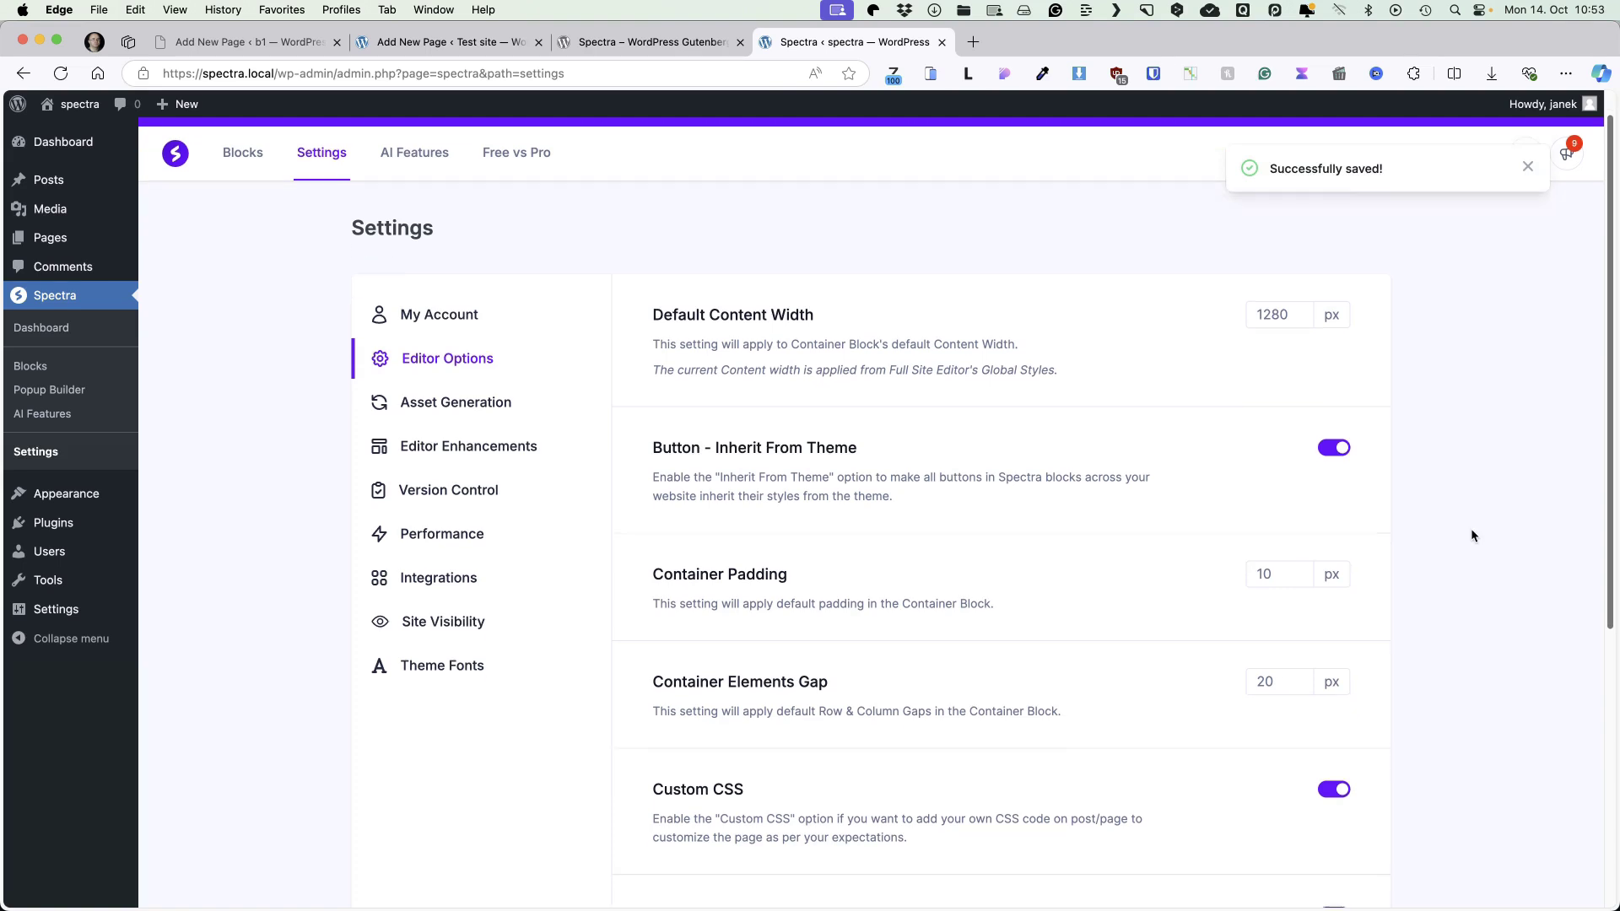
scroll(1471, 527, down, 3)
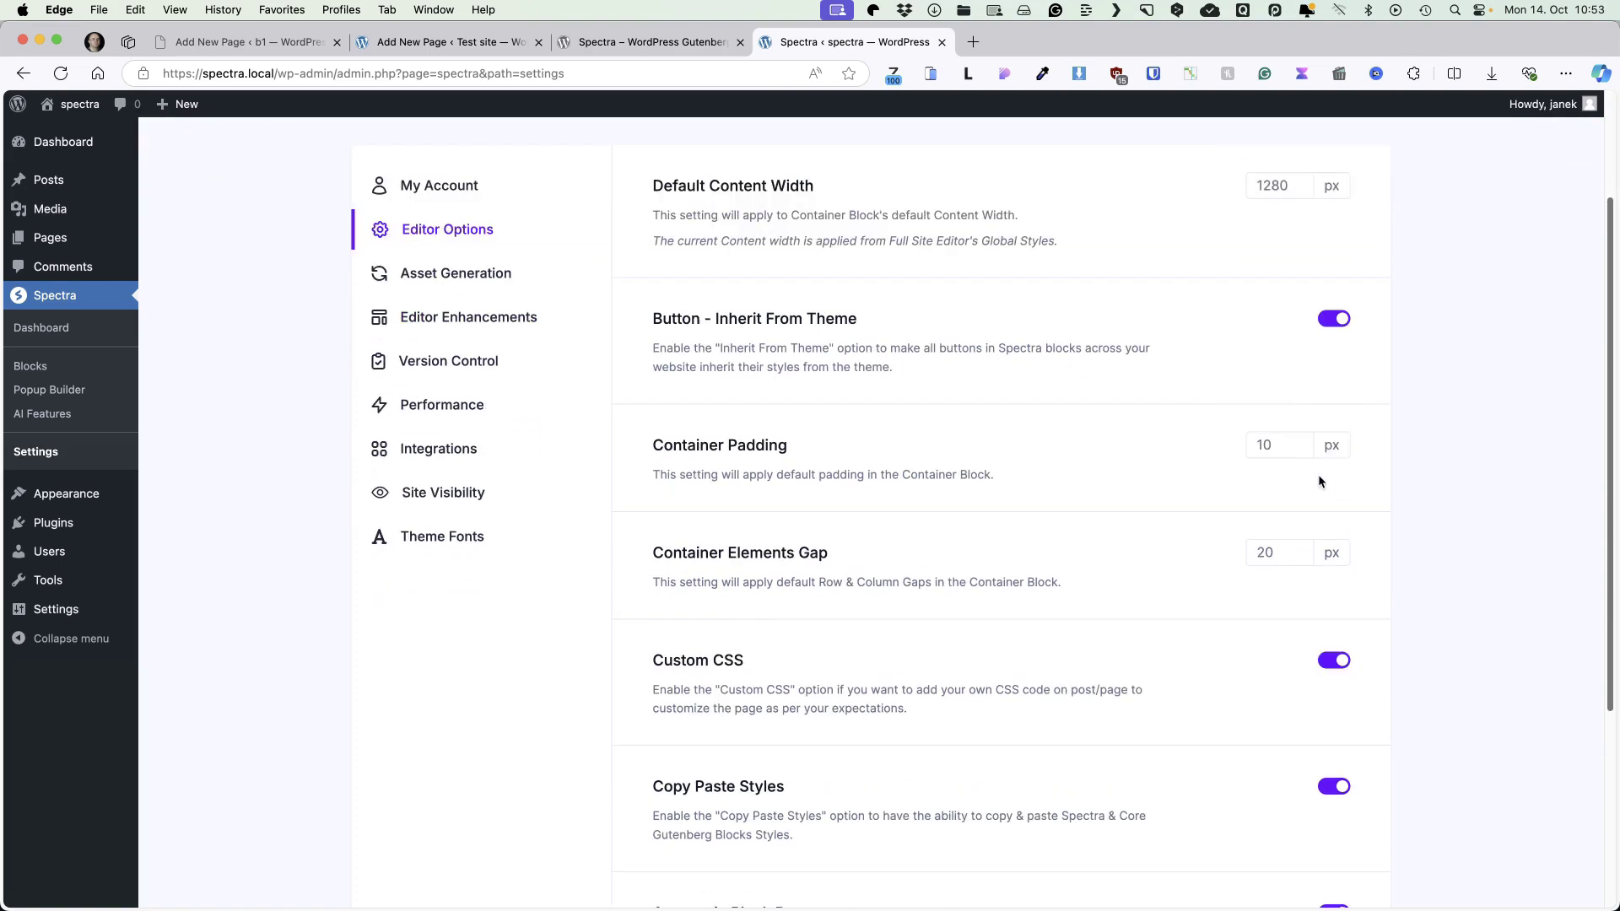
scroll(1319, 481, down, 5)
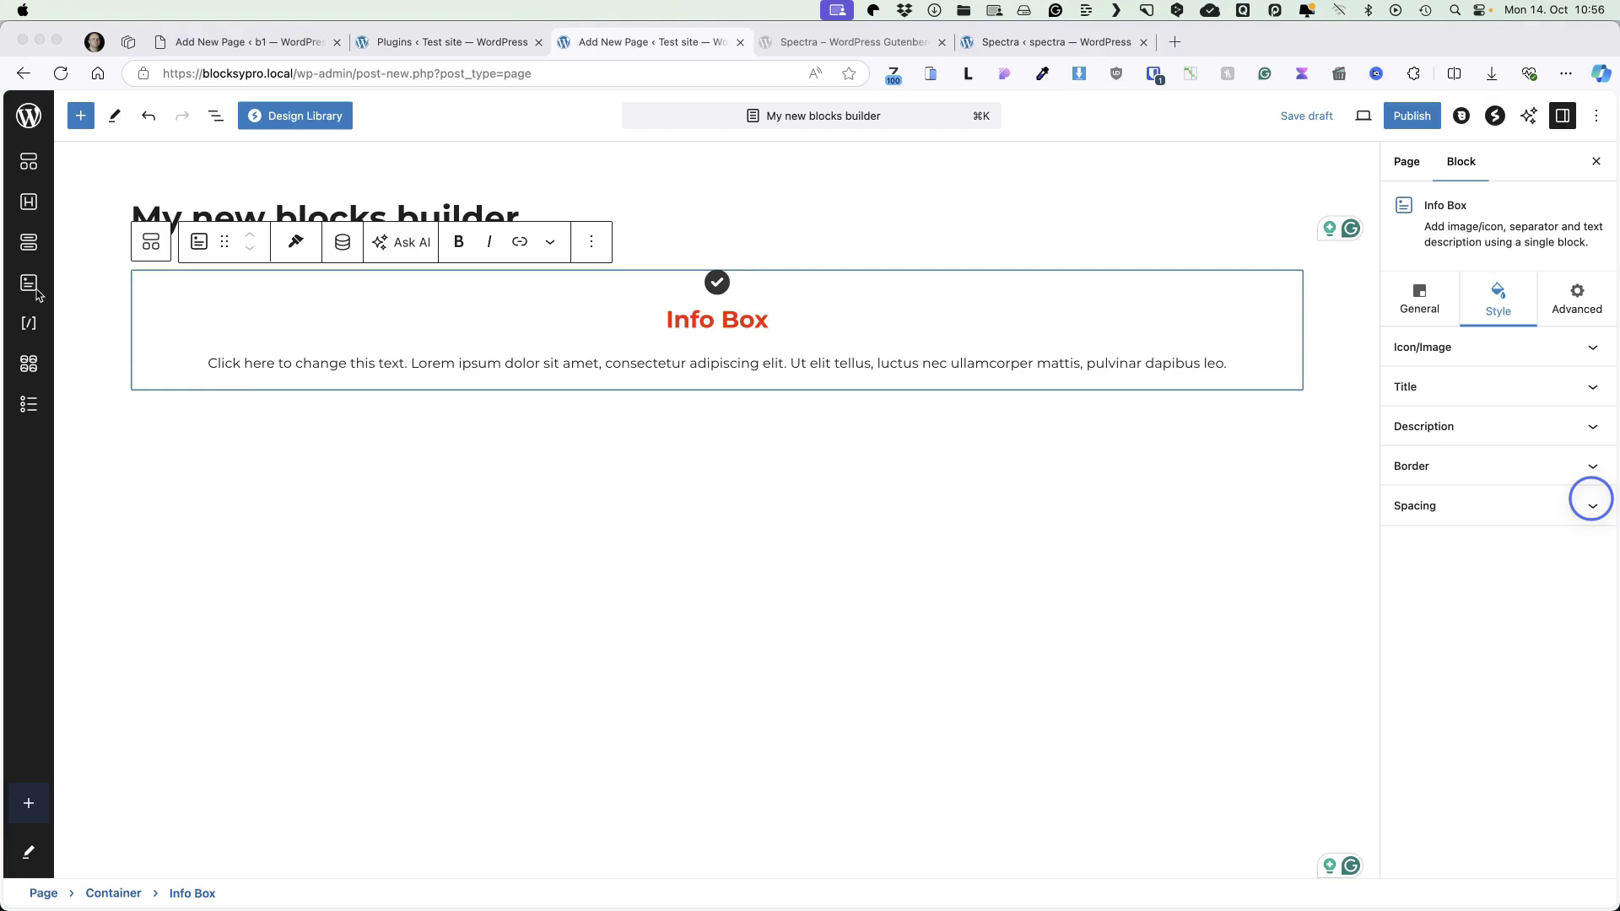
Add a second Info Box below the one with the red title and copy the first box's styles
drag(29, 283, 312, 375)
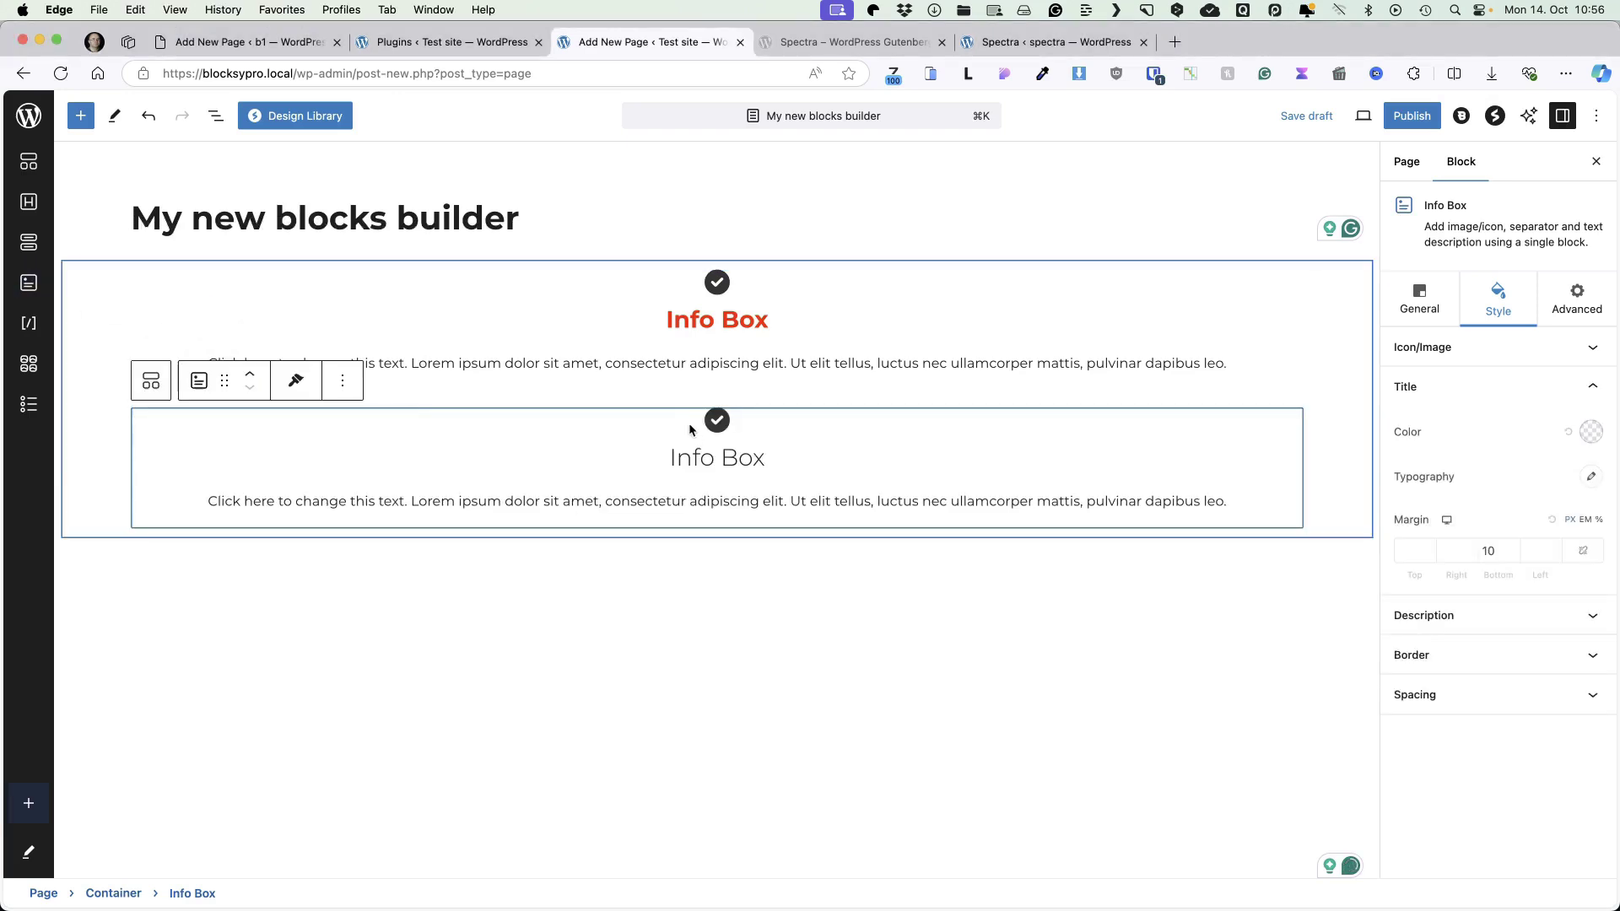
click(620, 297)
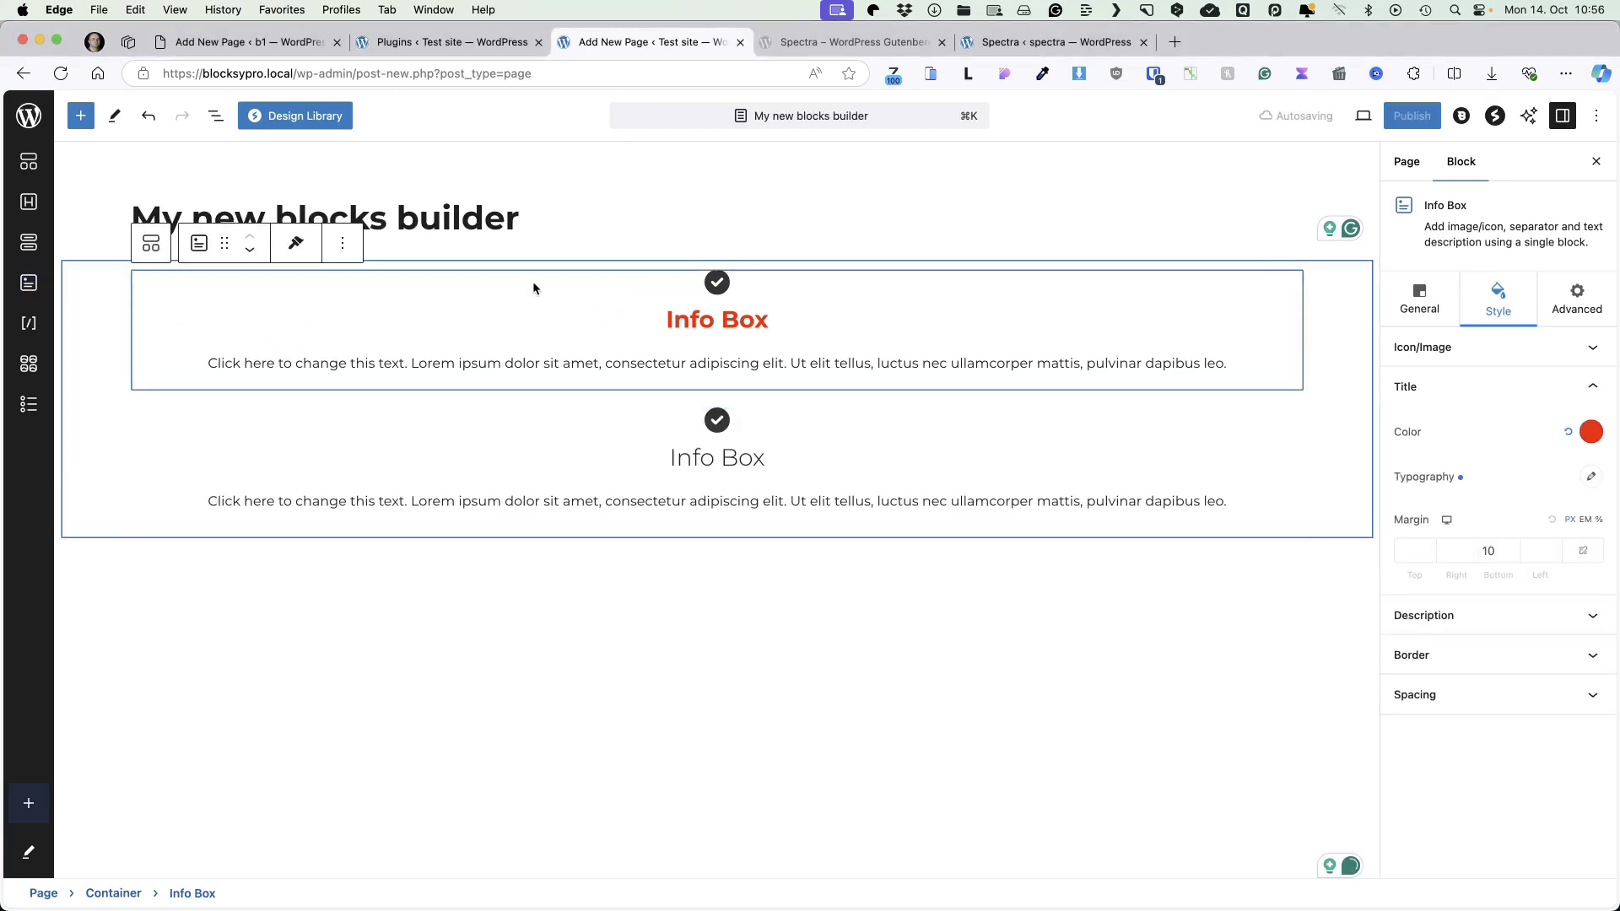
click(295, 242)
click(302, 280)
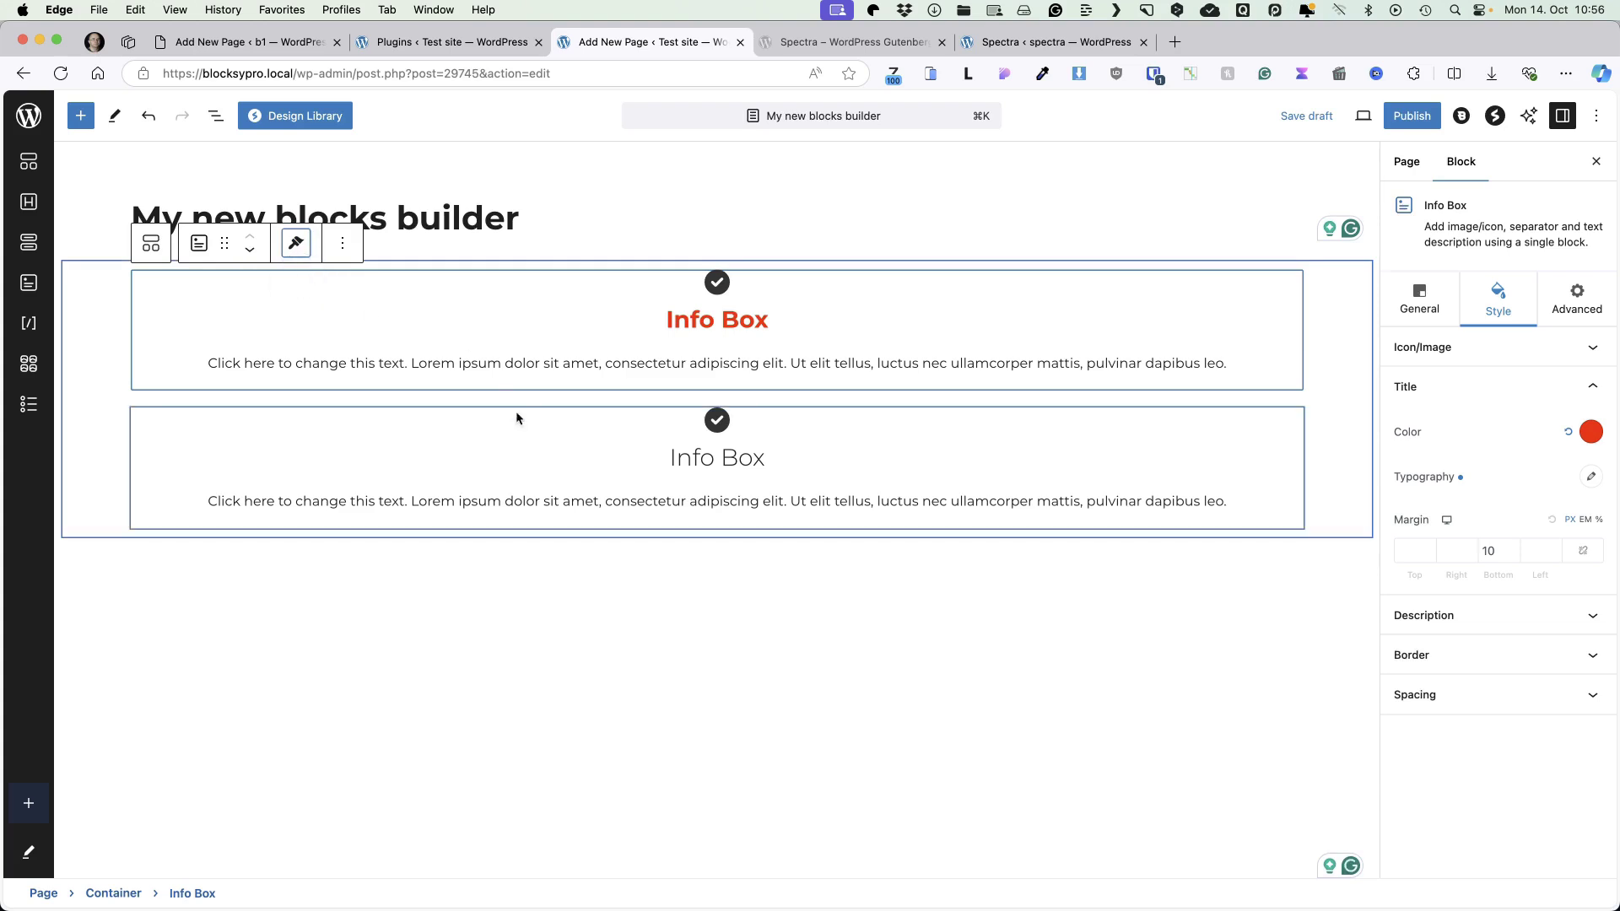
Paste the copied styles onto the second Info Box
click(501, 436)
click(295, 380)
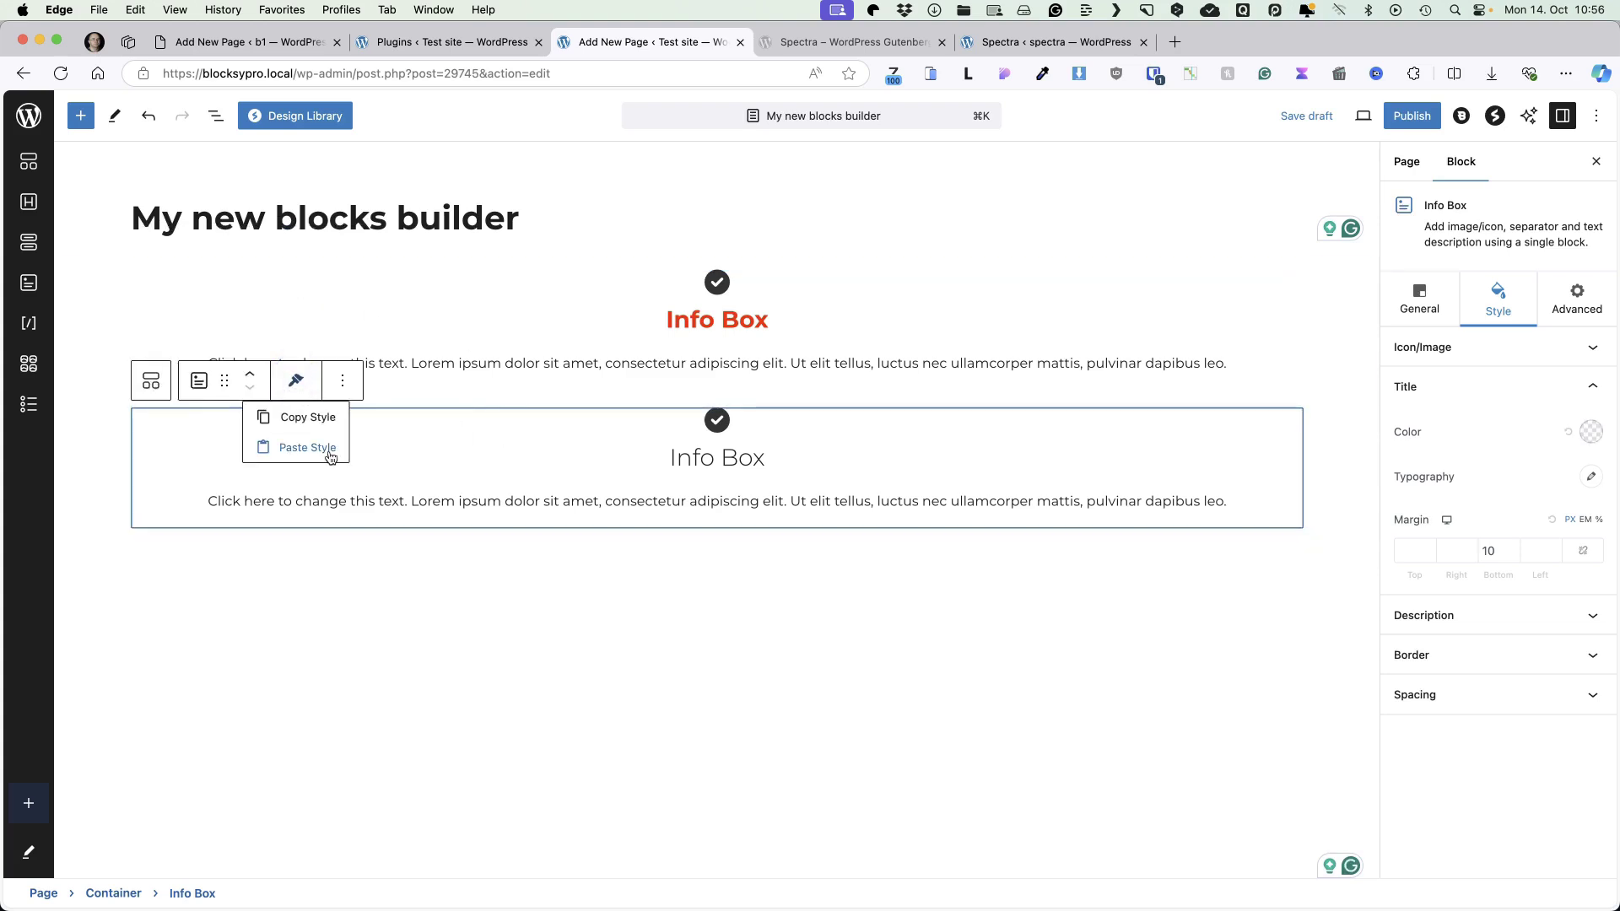
click(329, 455)
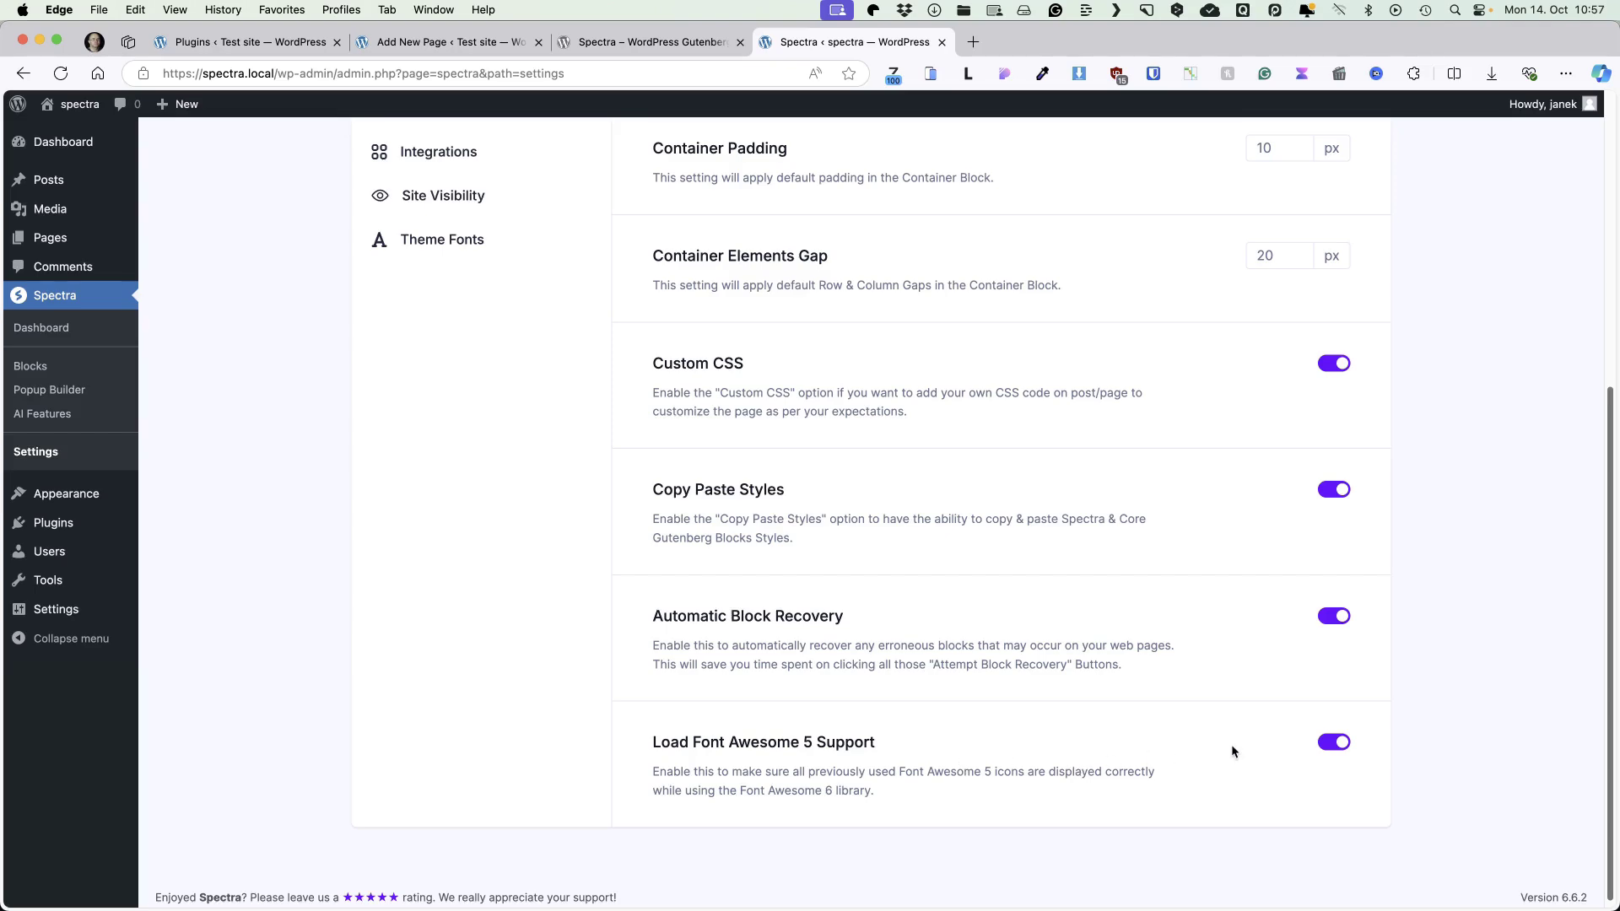
Review Spectra's Asset Generation settings and open the Editor Enhancements settings
scroll(1177, 734, up, 6)
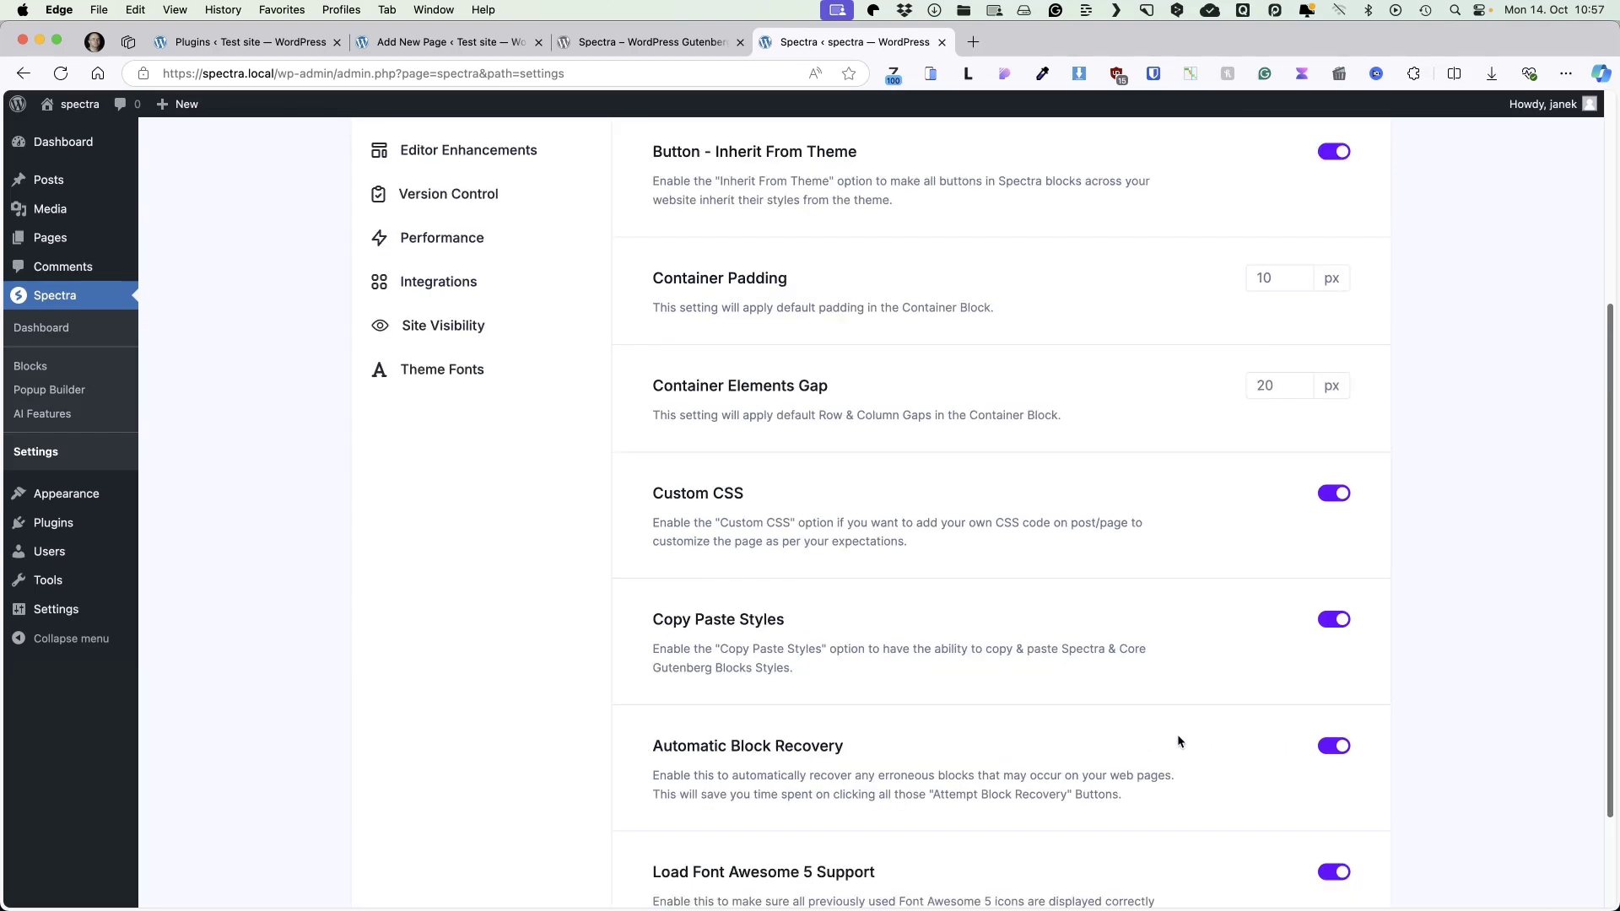
click(443, 432)
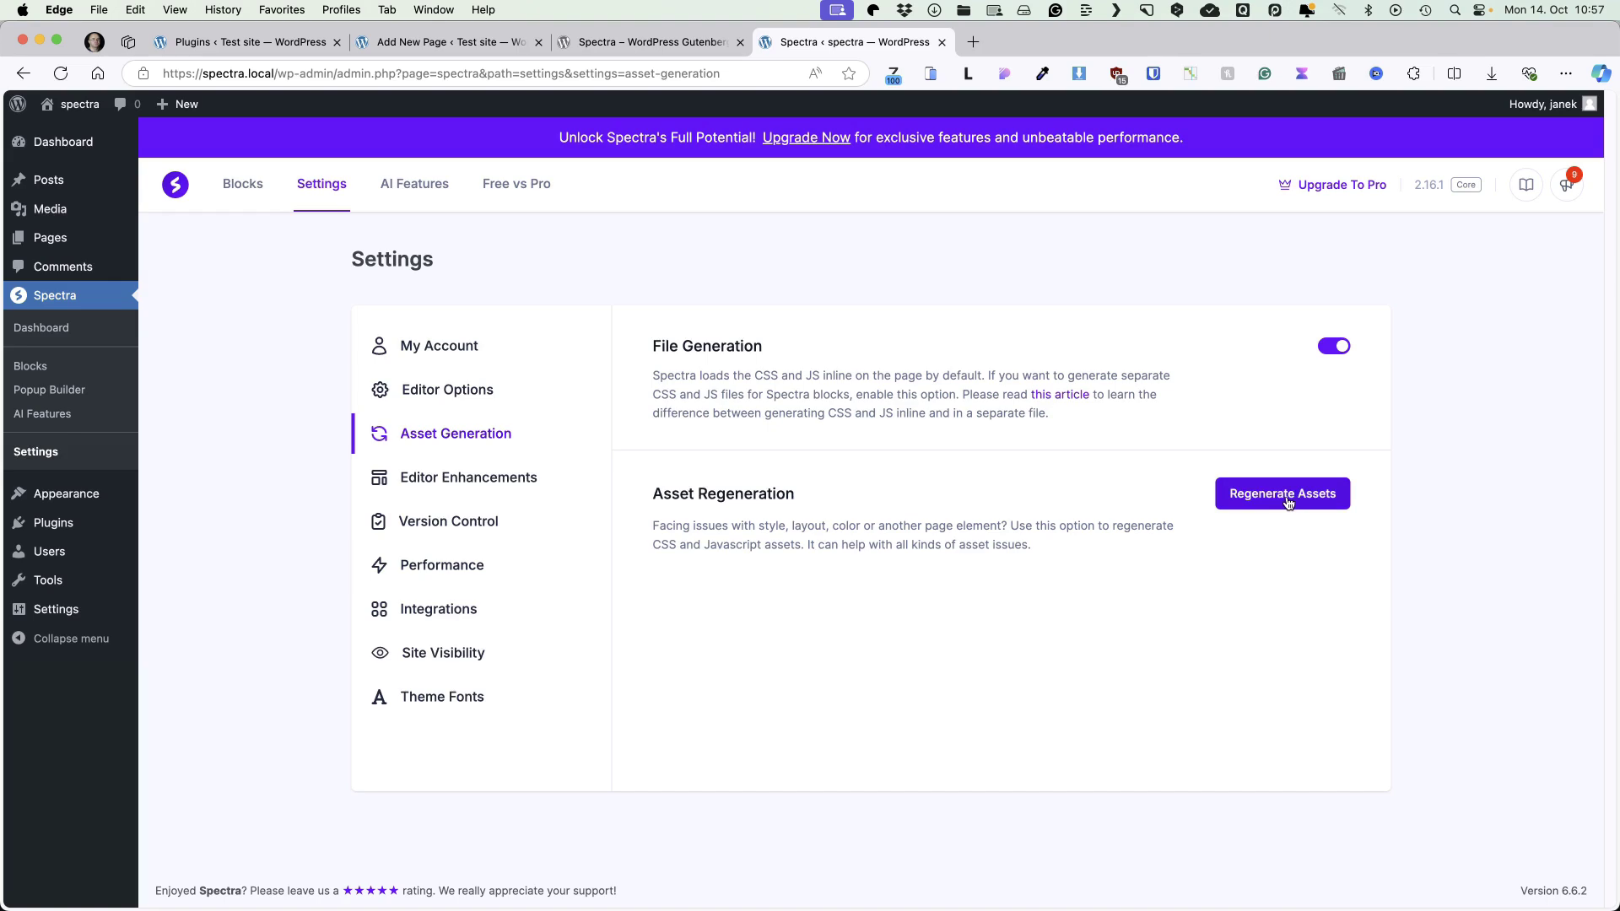
click(428, 477)
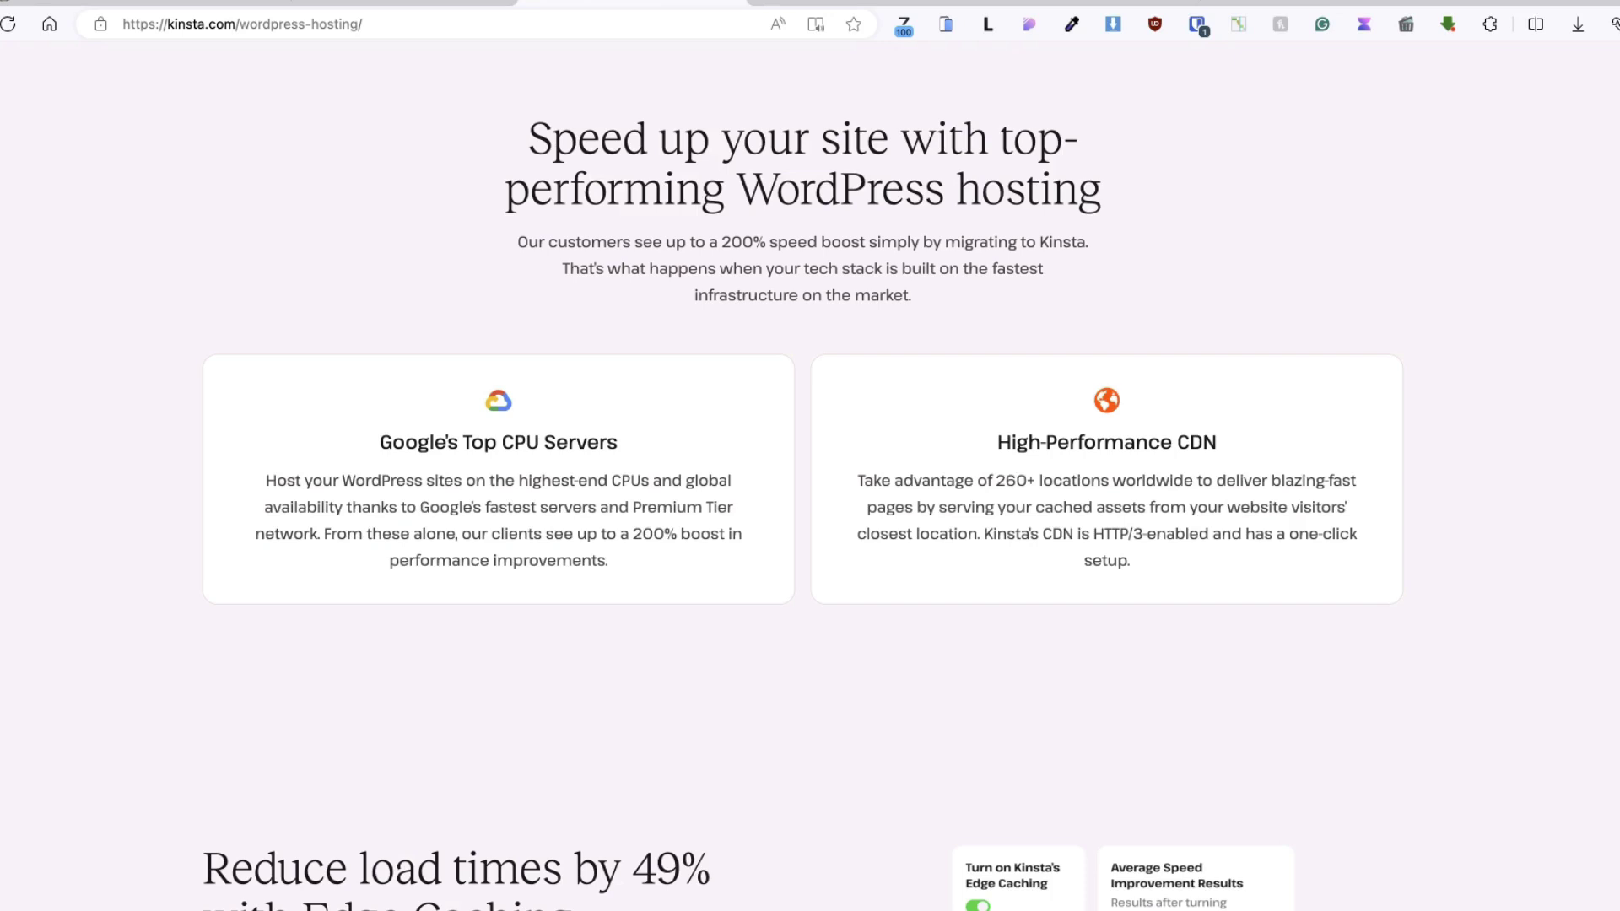
scroll(810, 472, down, 15)
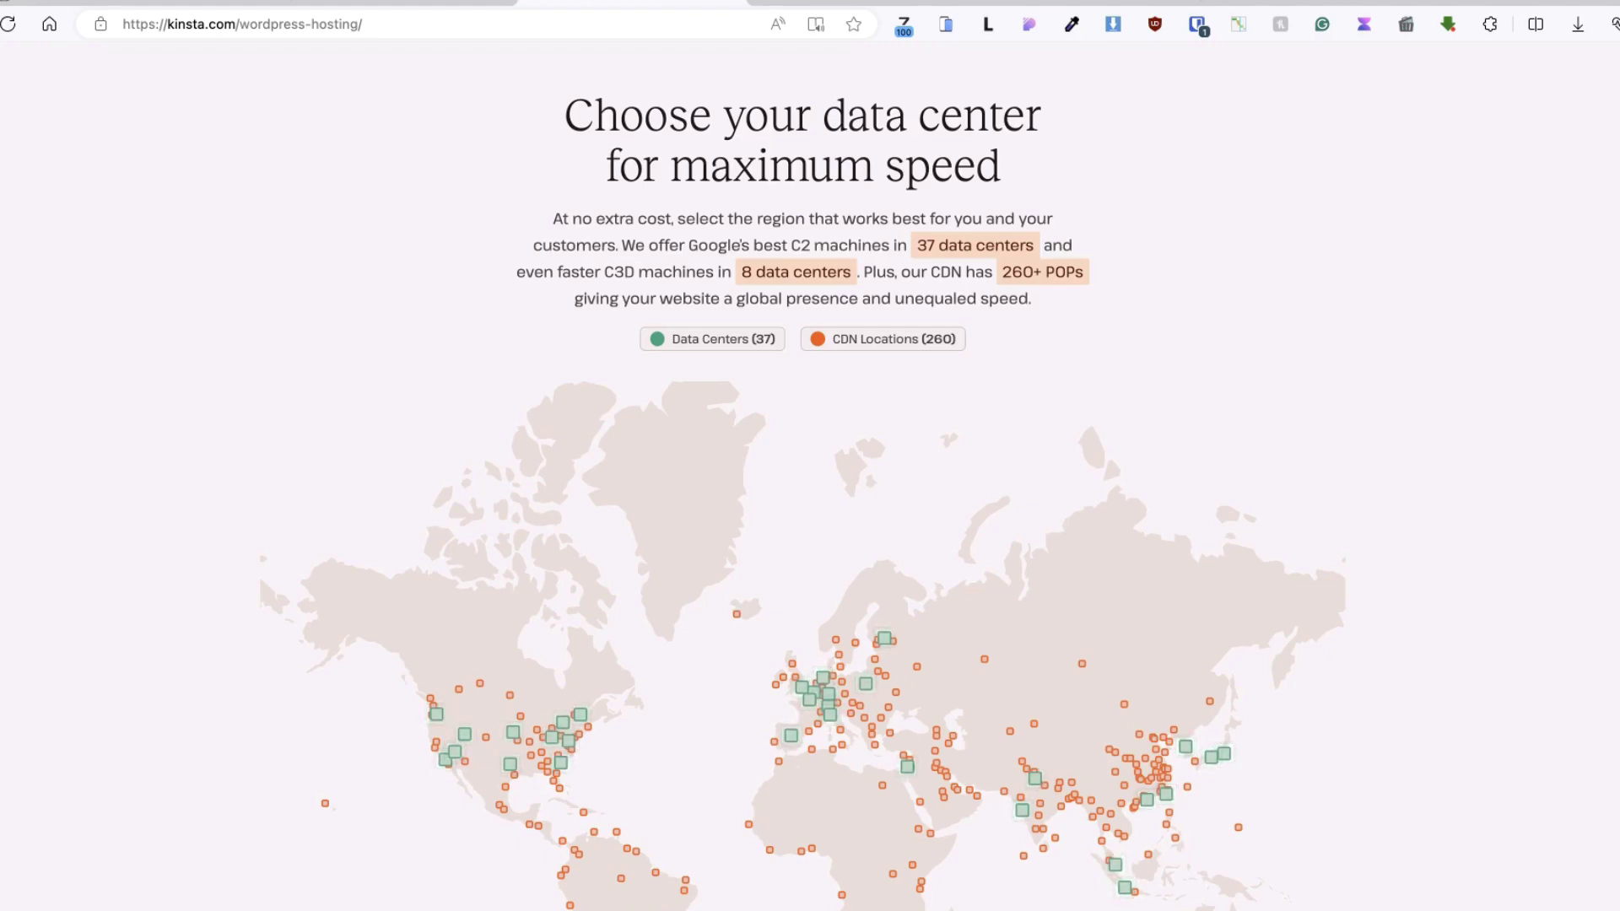
scroll(1363, 750, up, 15)
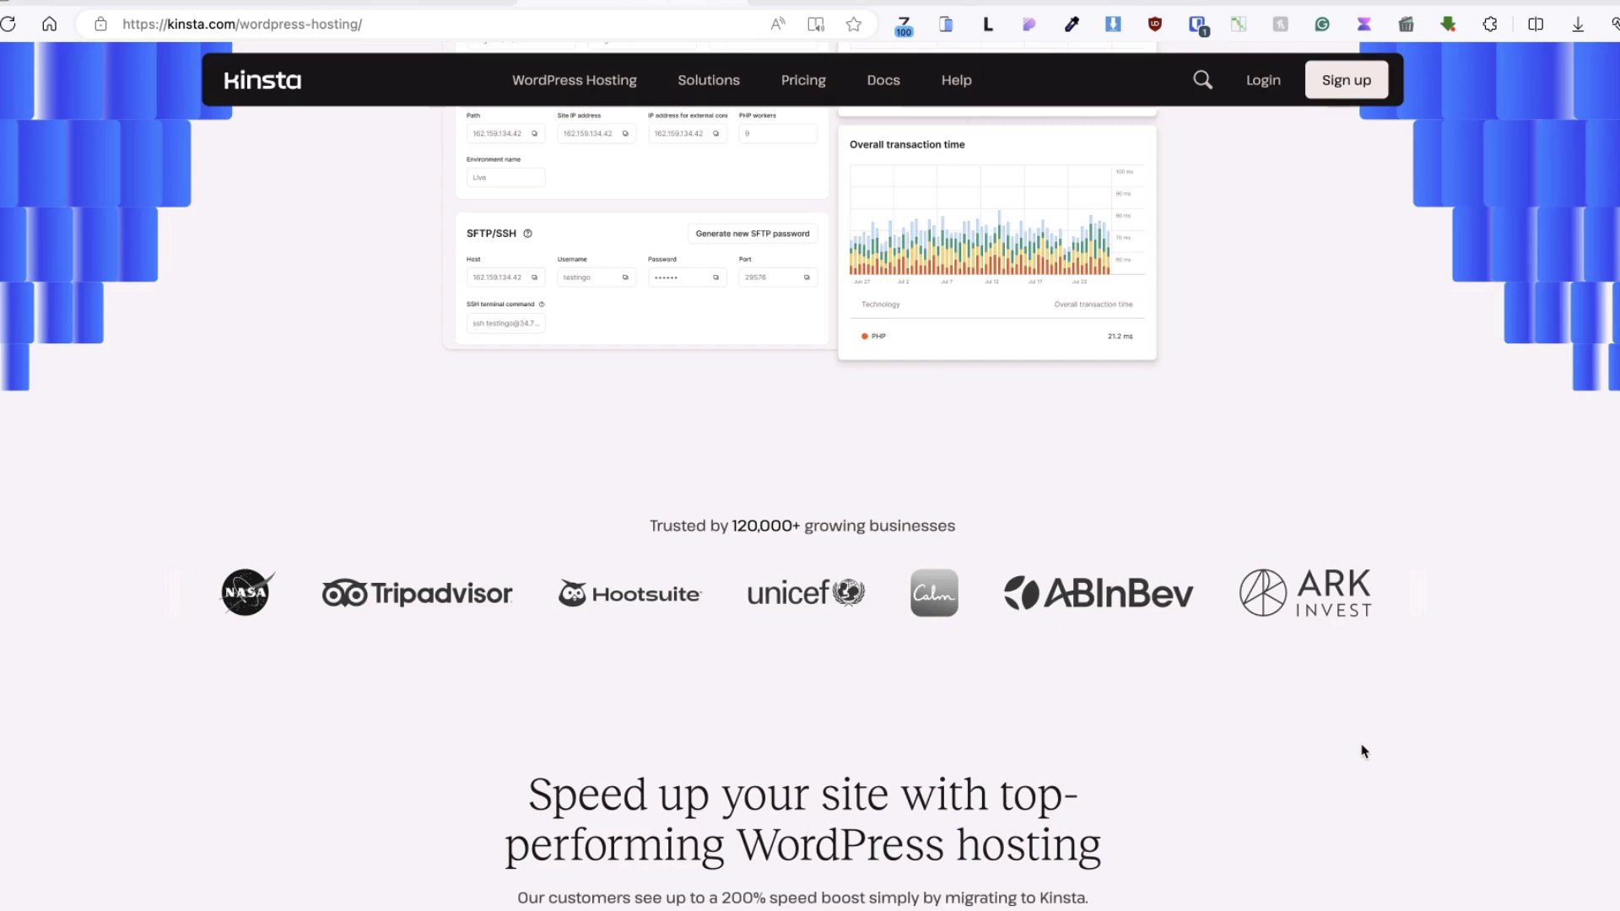
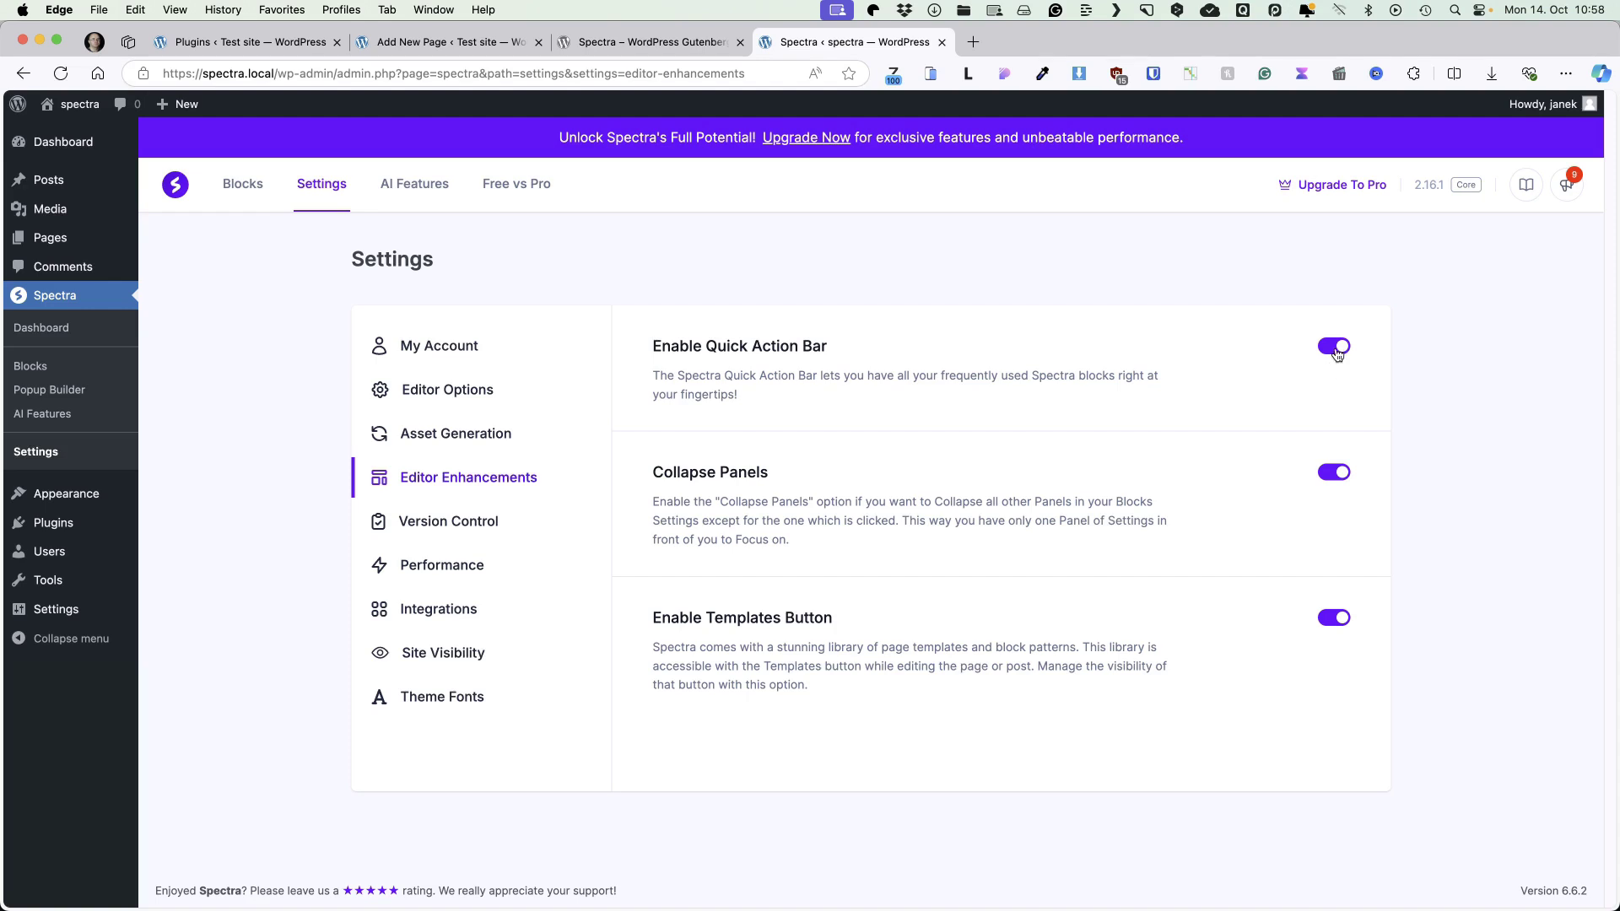
In the page editor for "My new blocks builder", add Filter by Price Controls and Table Builder to the Quick Action Bar
click(401, 42)
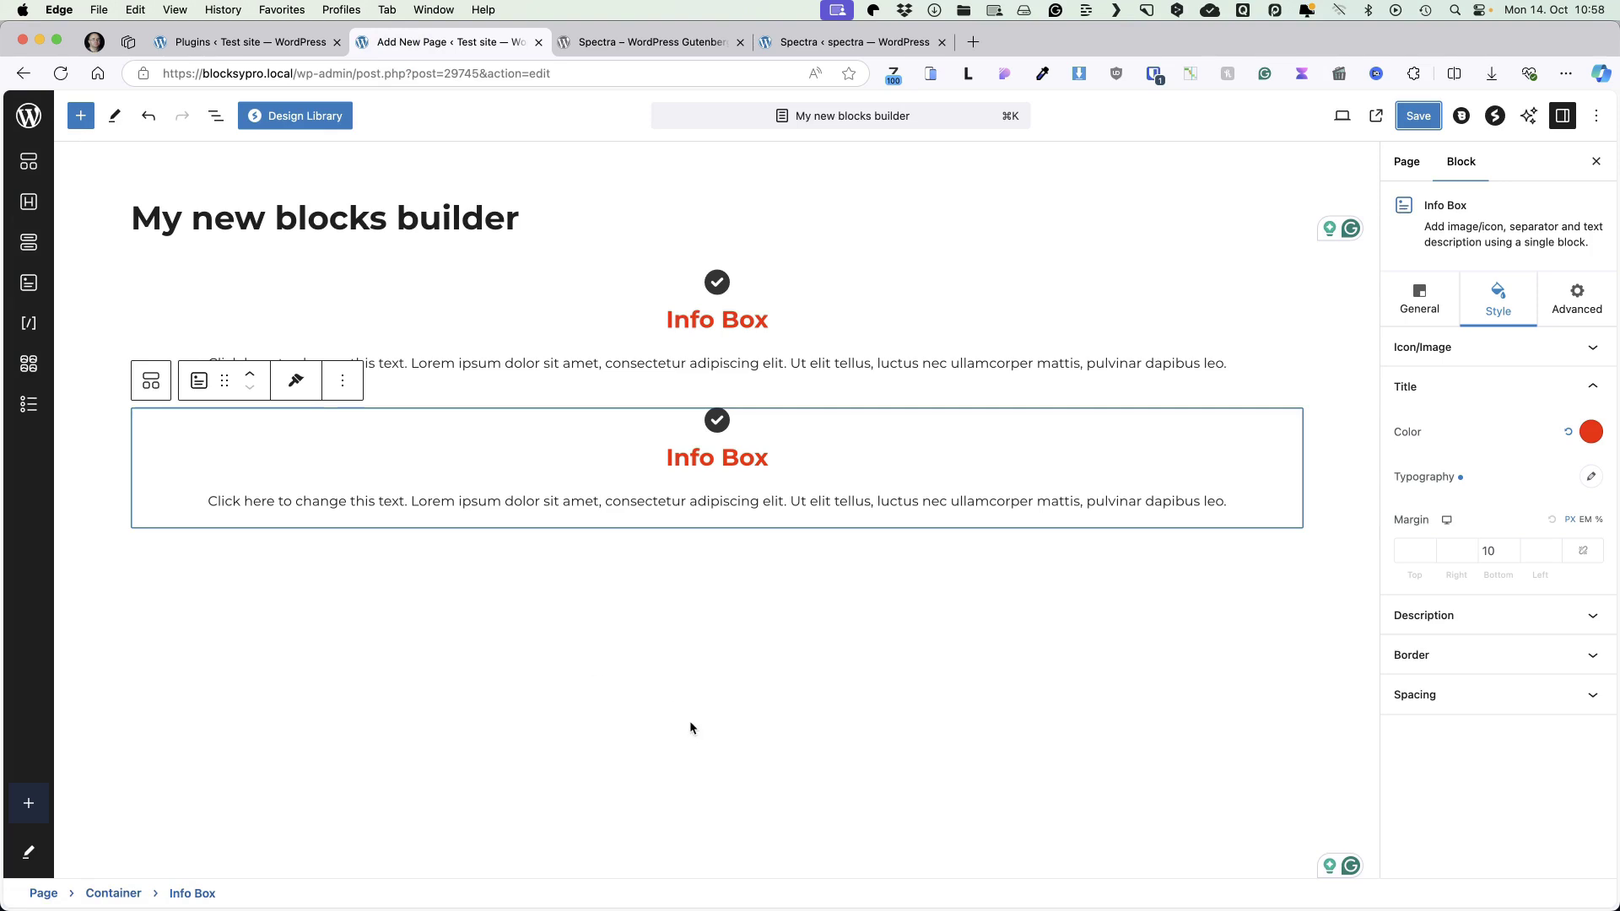
click(30, 807)
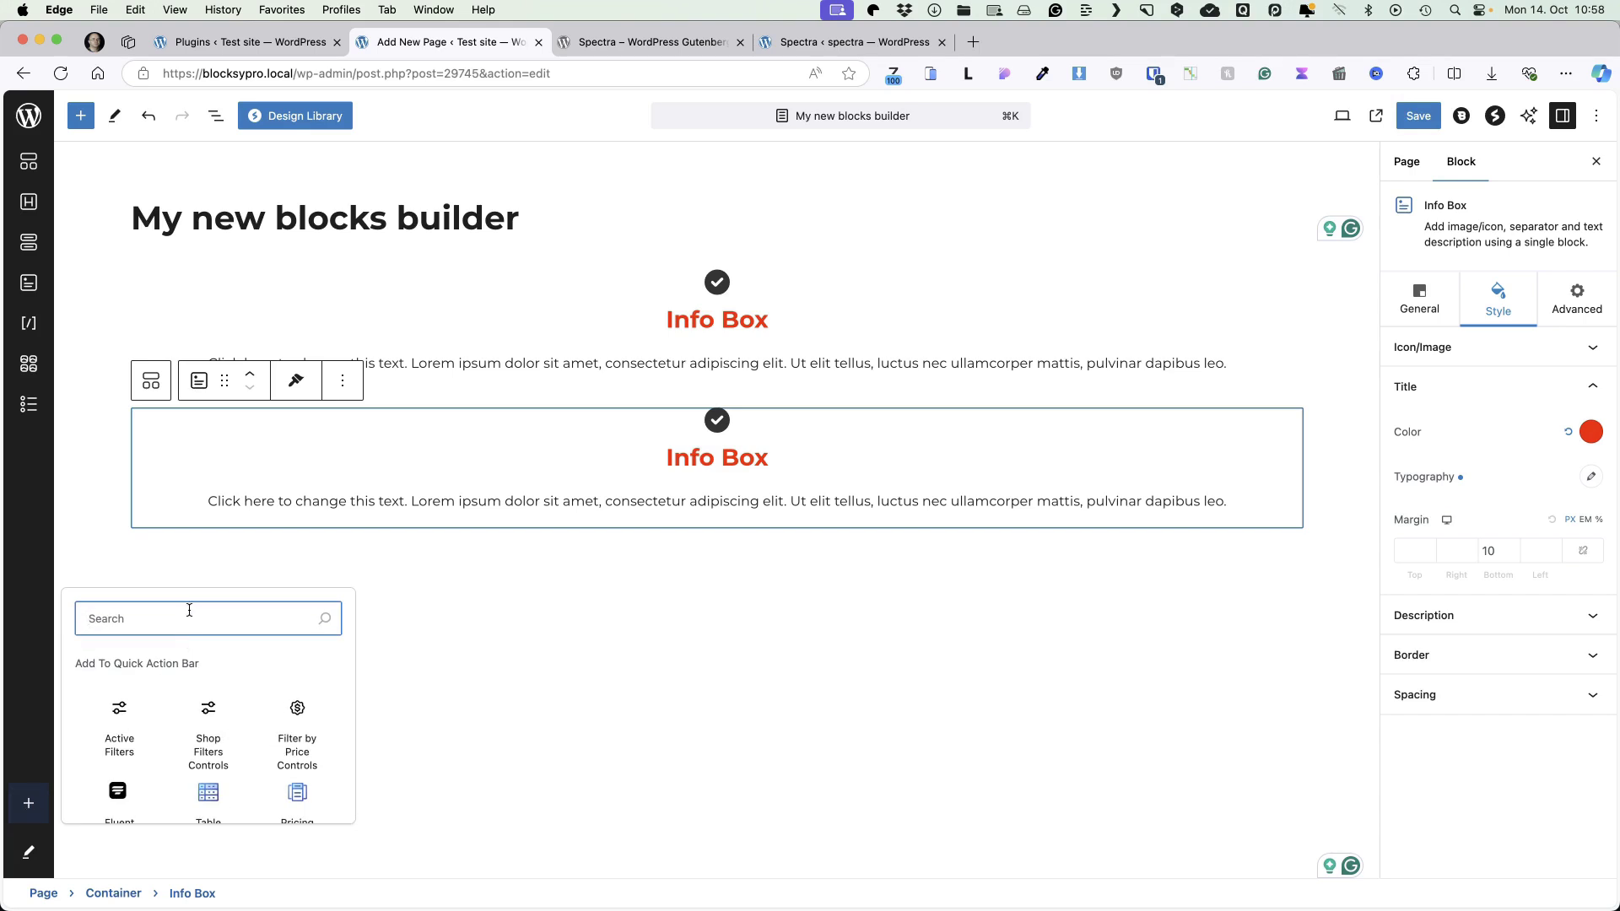
scroll(208, 675, down, 3)
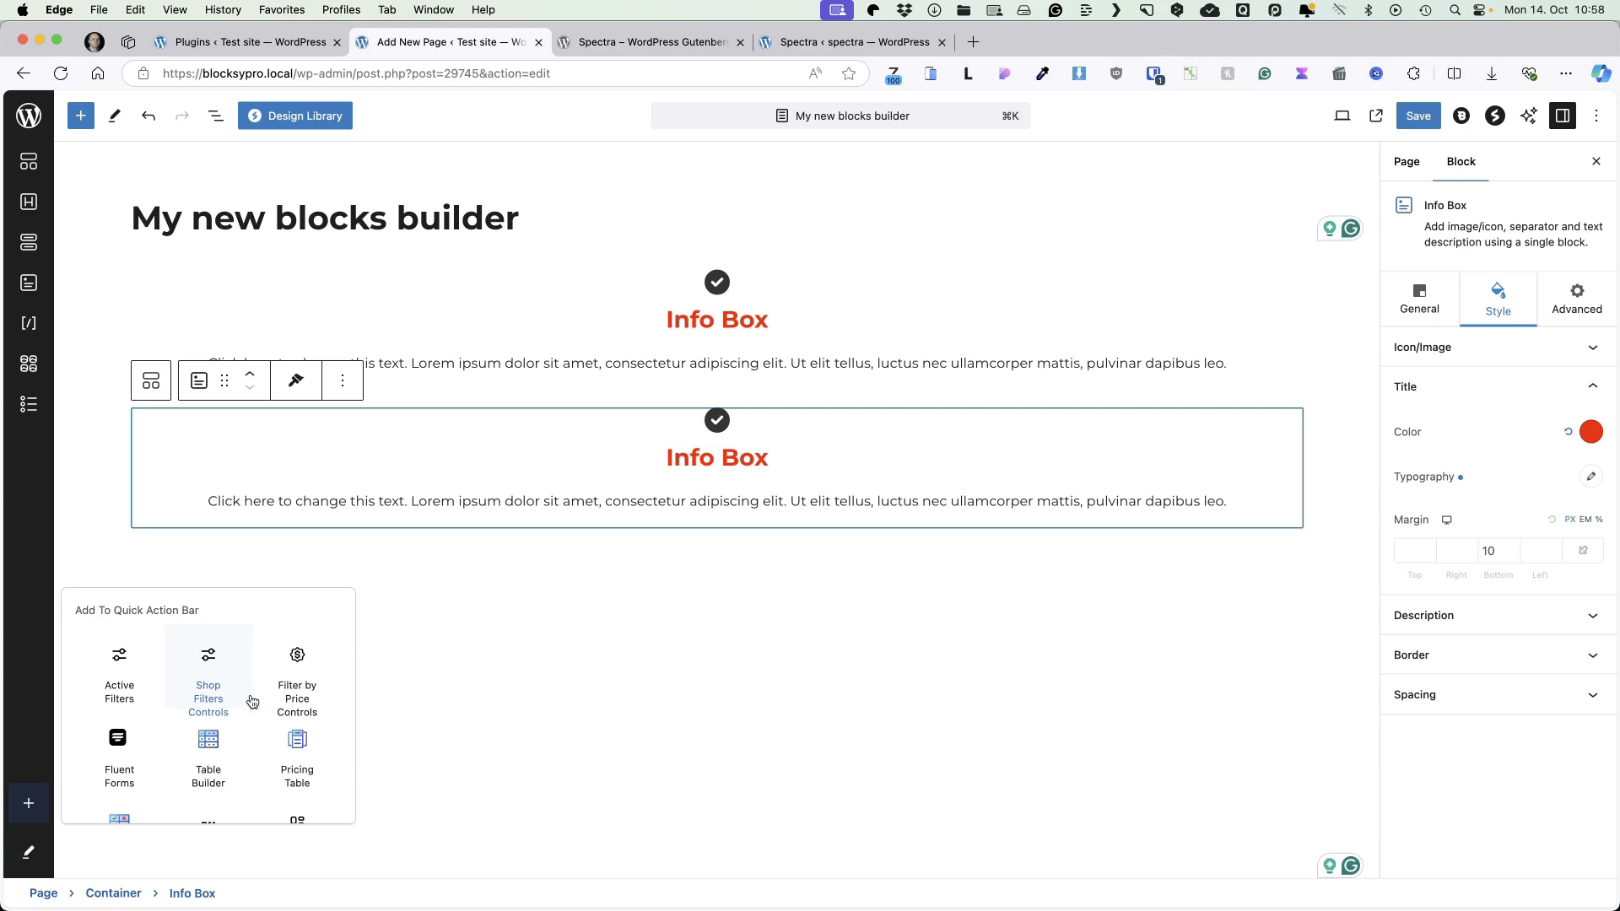
click(213, 717)
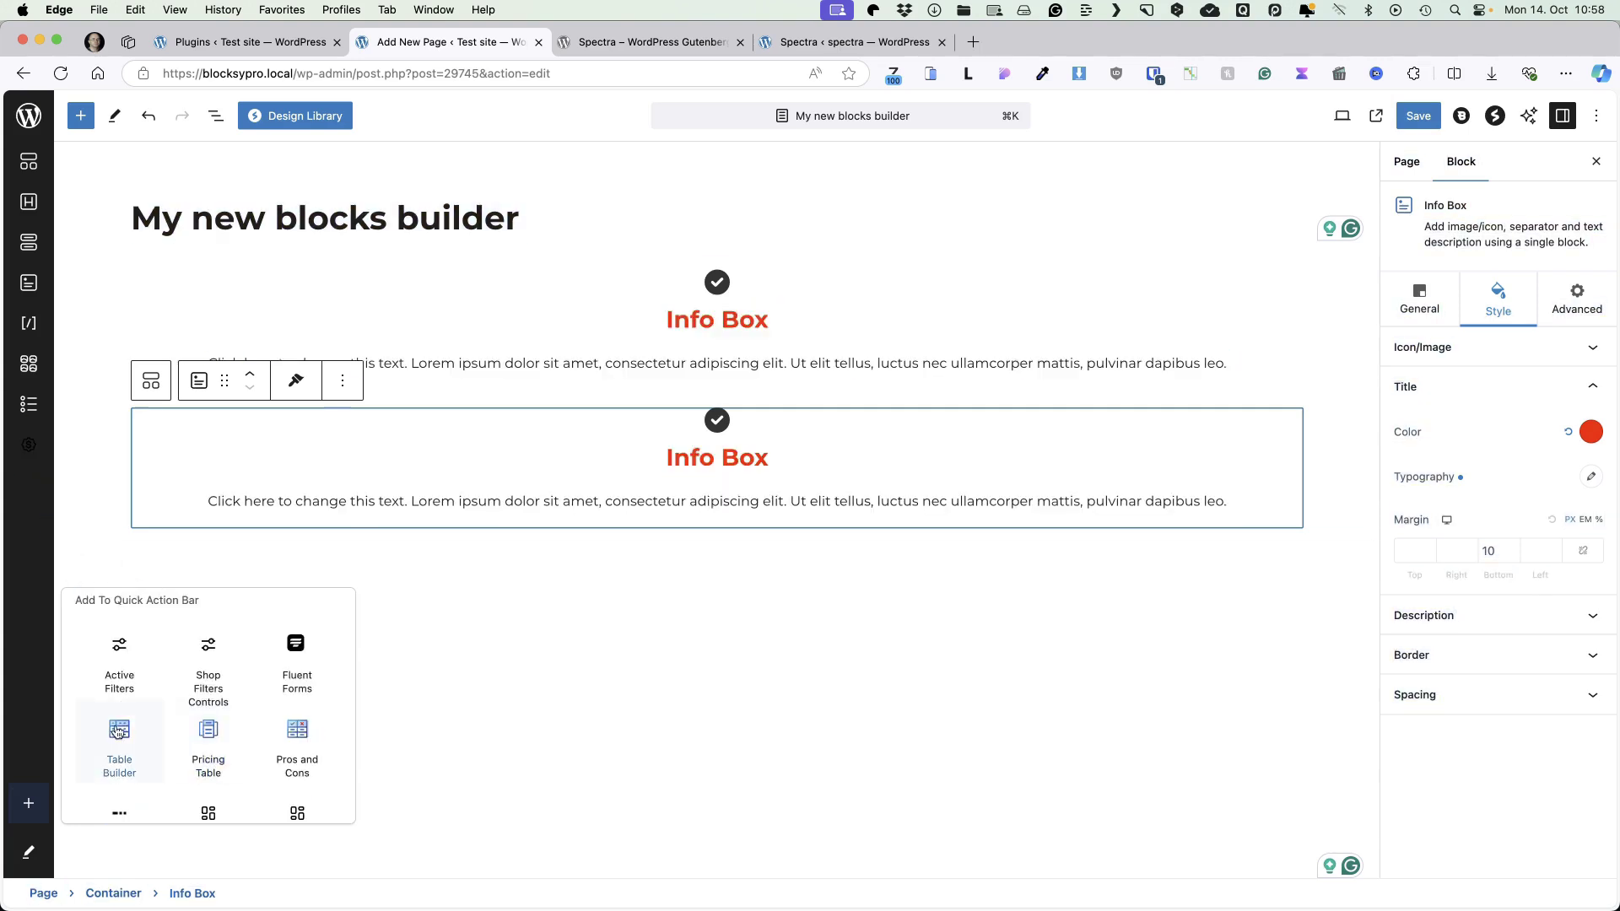
click(115, 723)
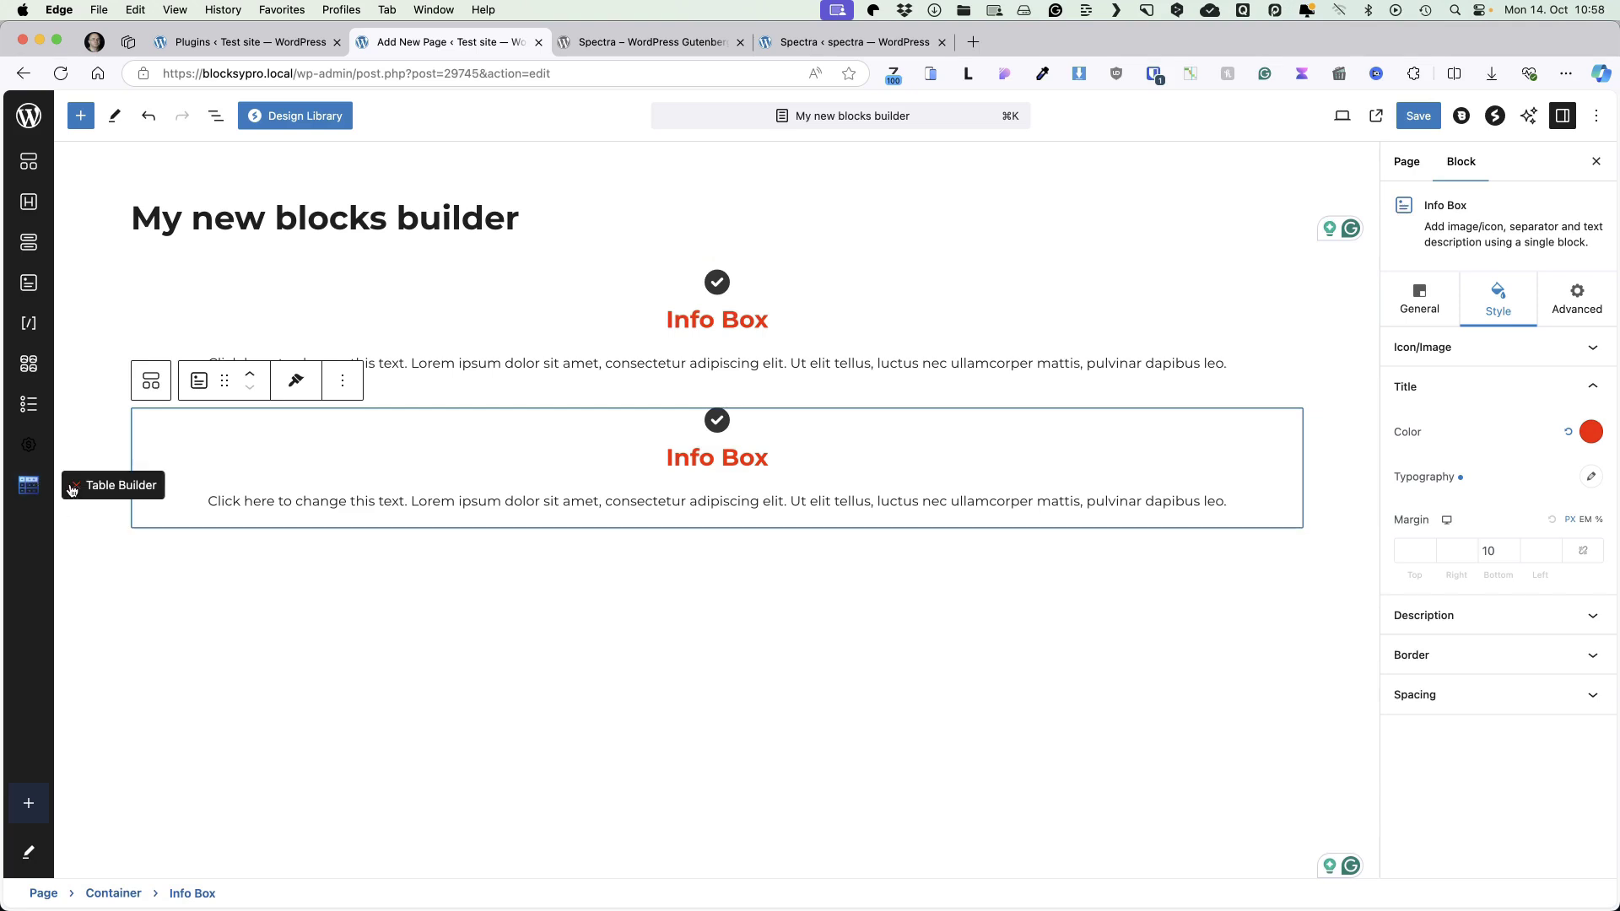
Remove Table Builder, Icon List, Image Gallery and the block above Image Gallery from the Quick Action Bar
click(75, 488)
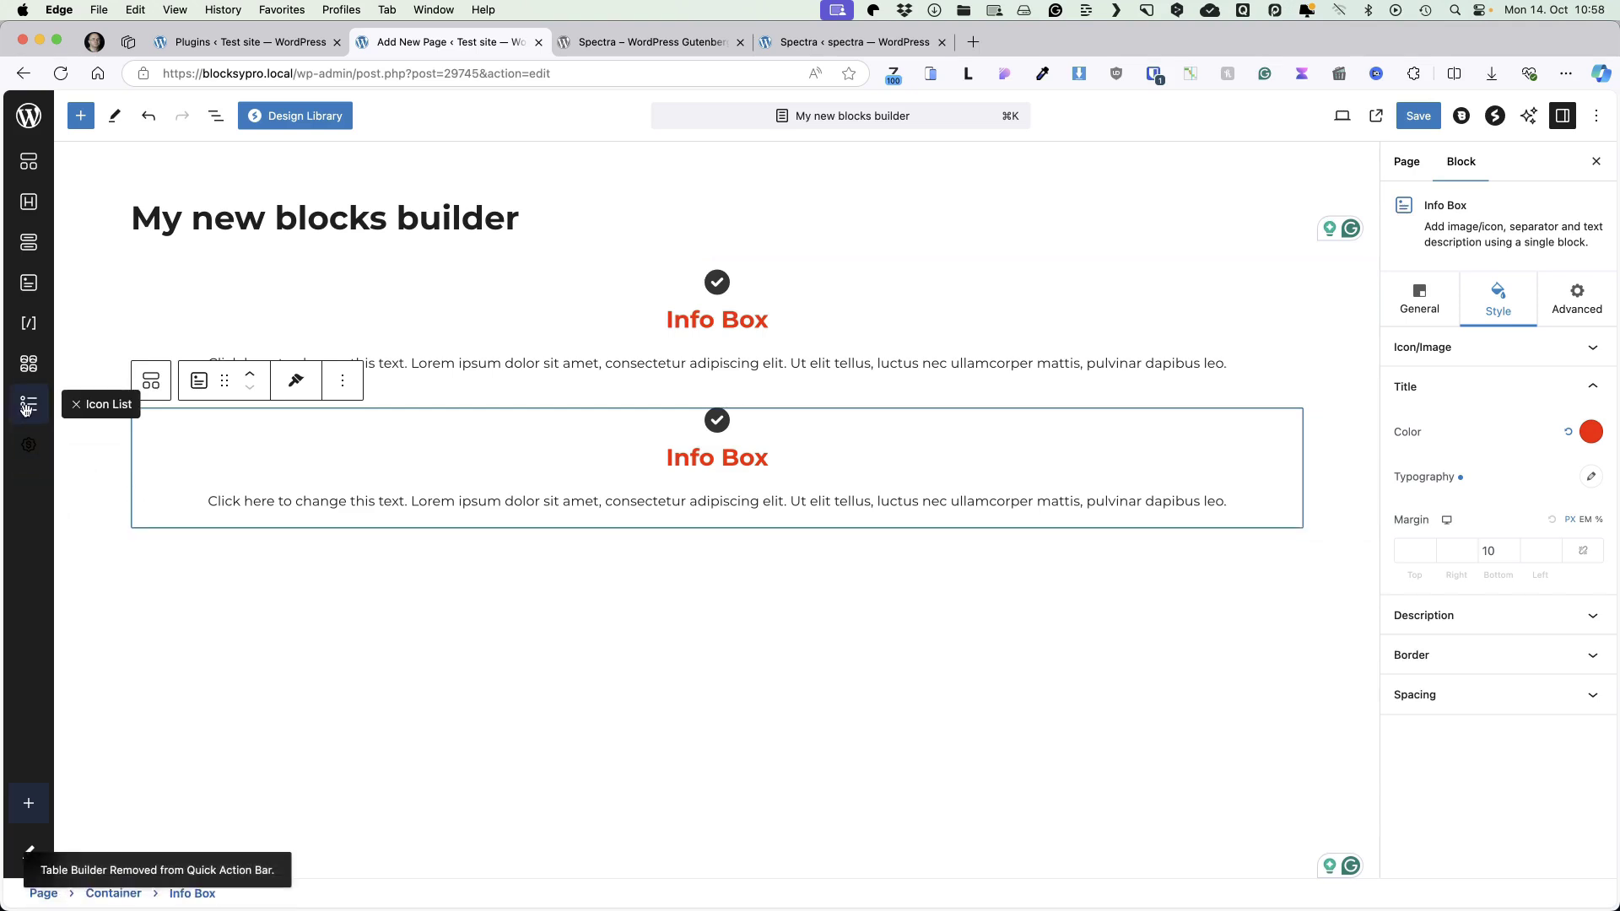
click(70, 406)
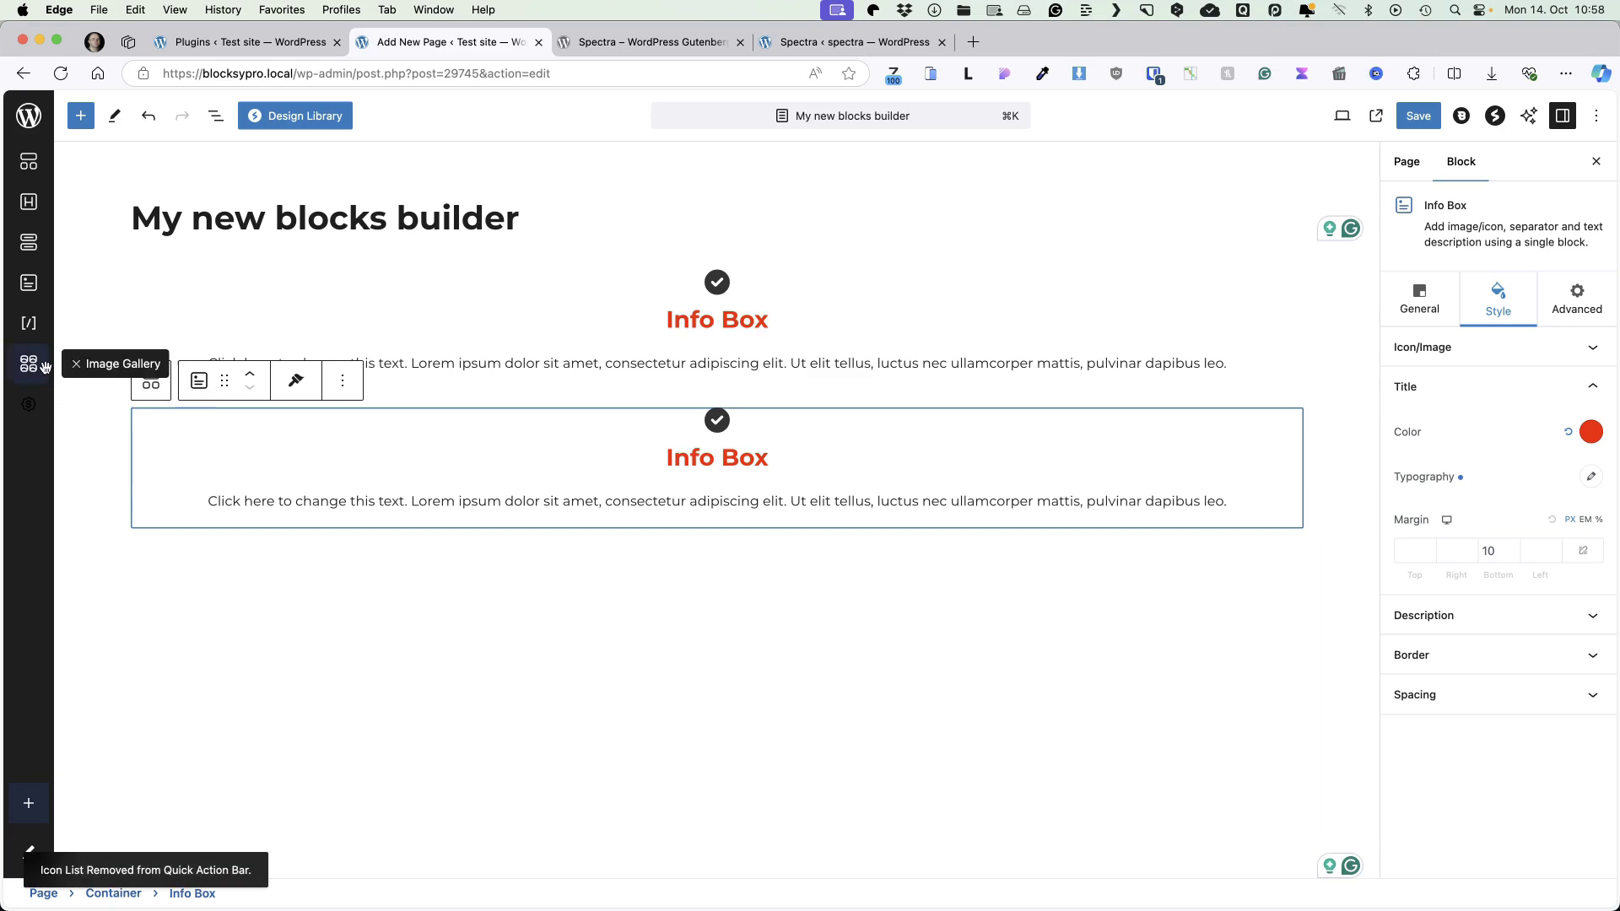
click(72, 366)
click(72, 326)
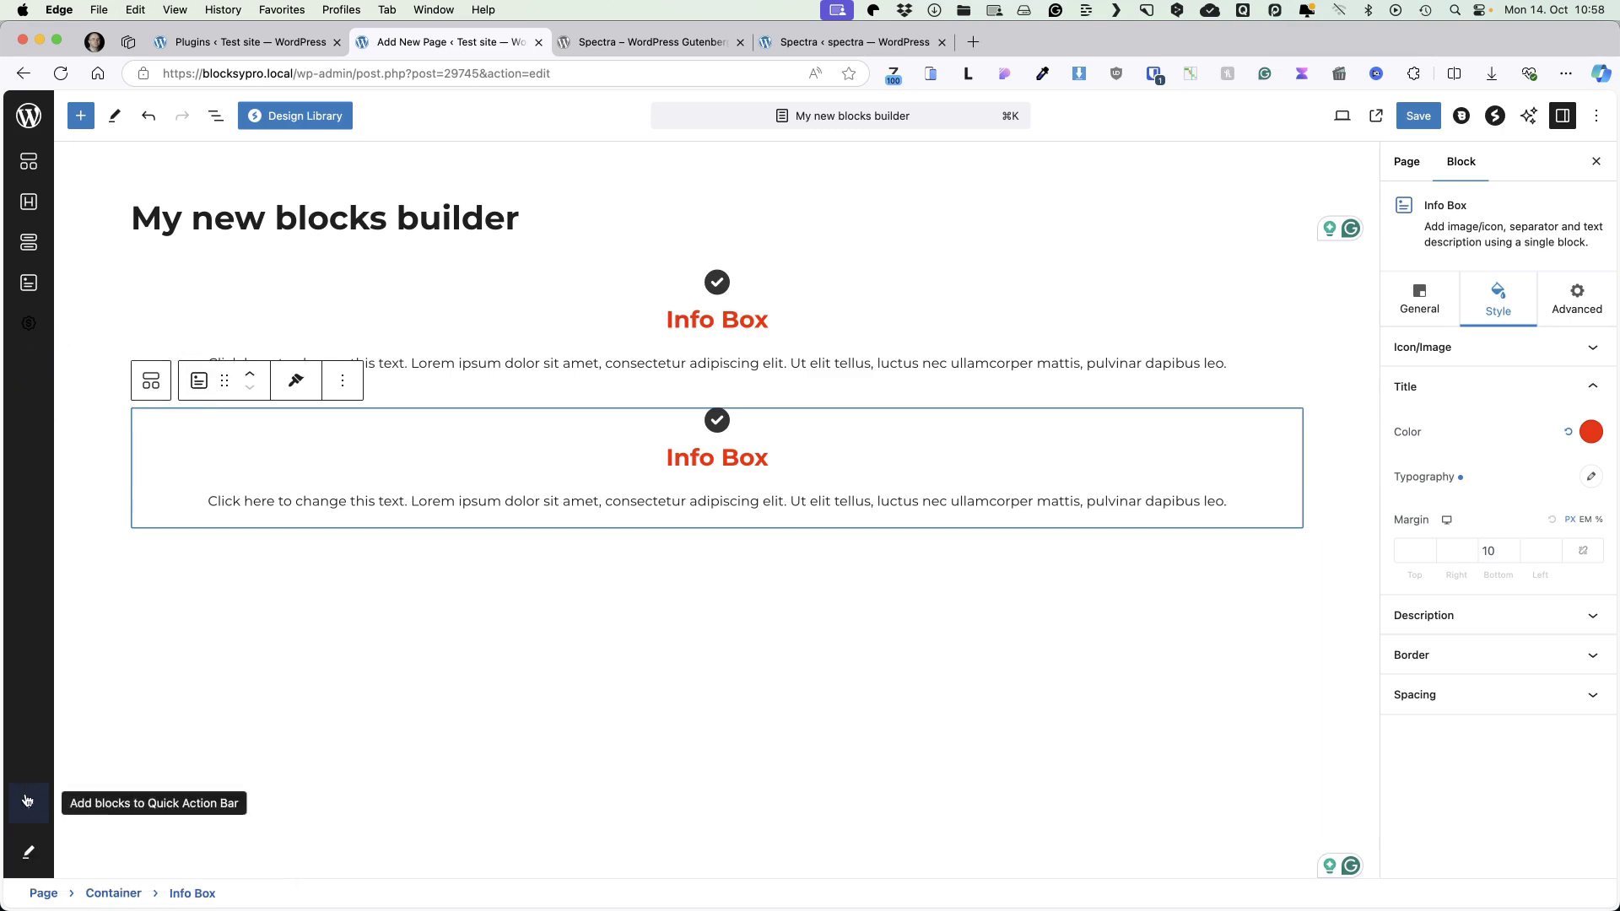
Search the available blocks for "icon" and add Icon List to the Quick Action Bar
click(28, 803)
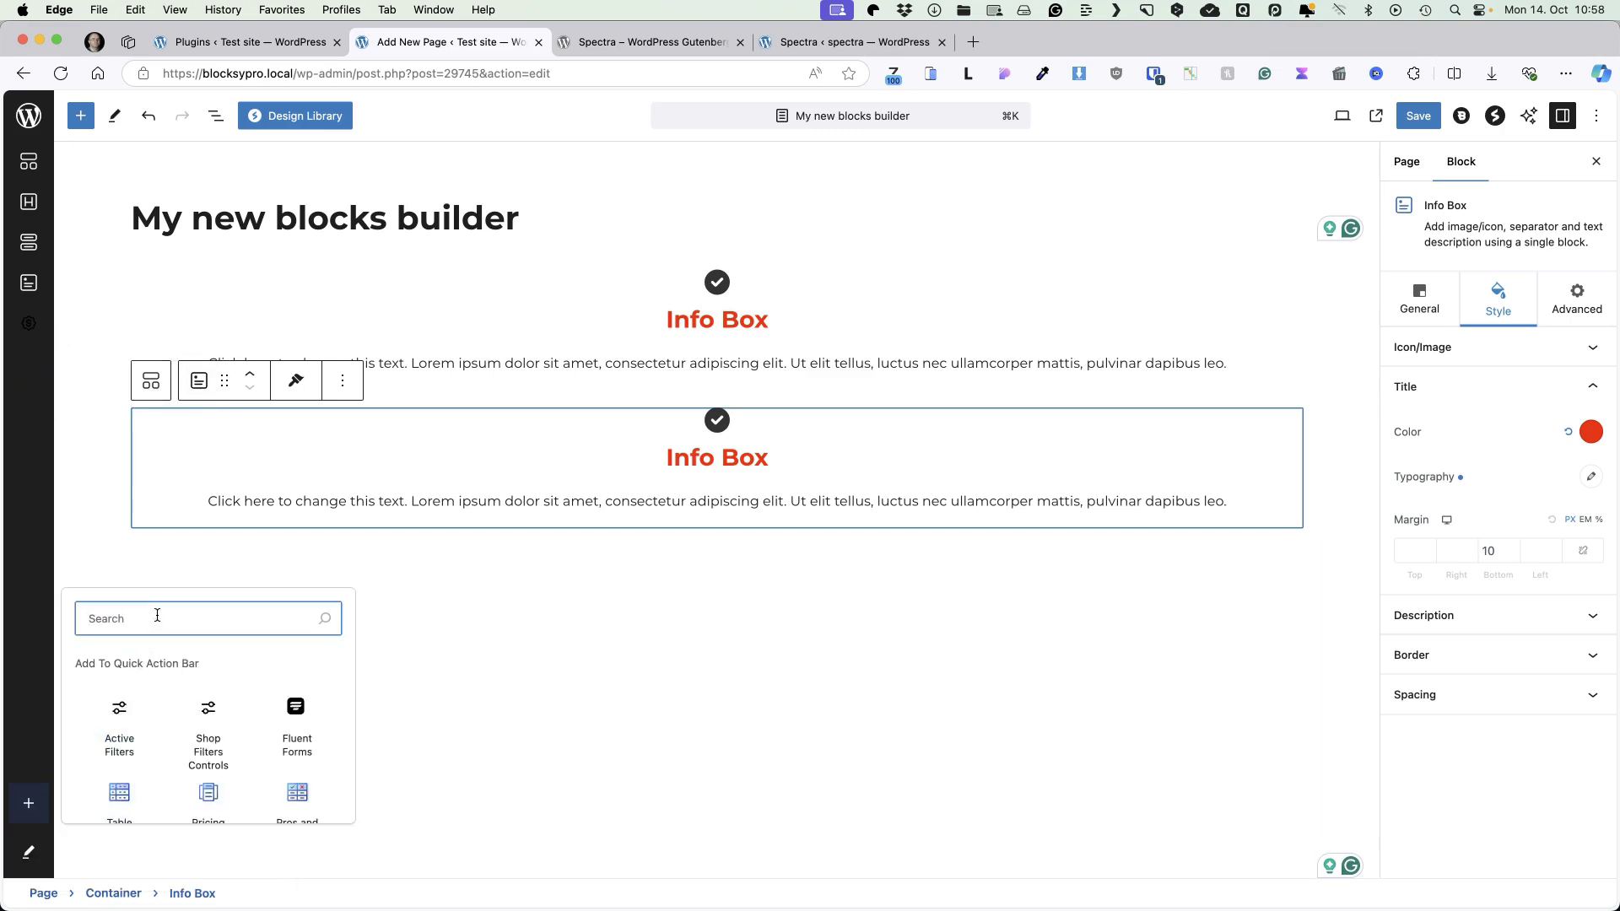
text(icon)
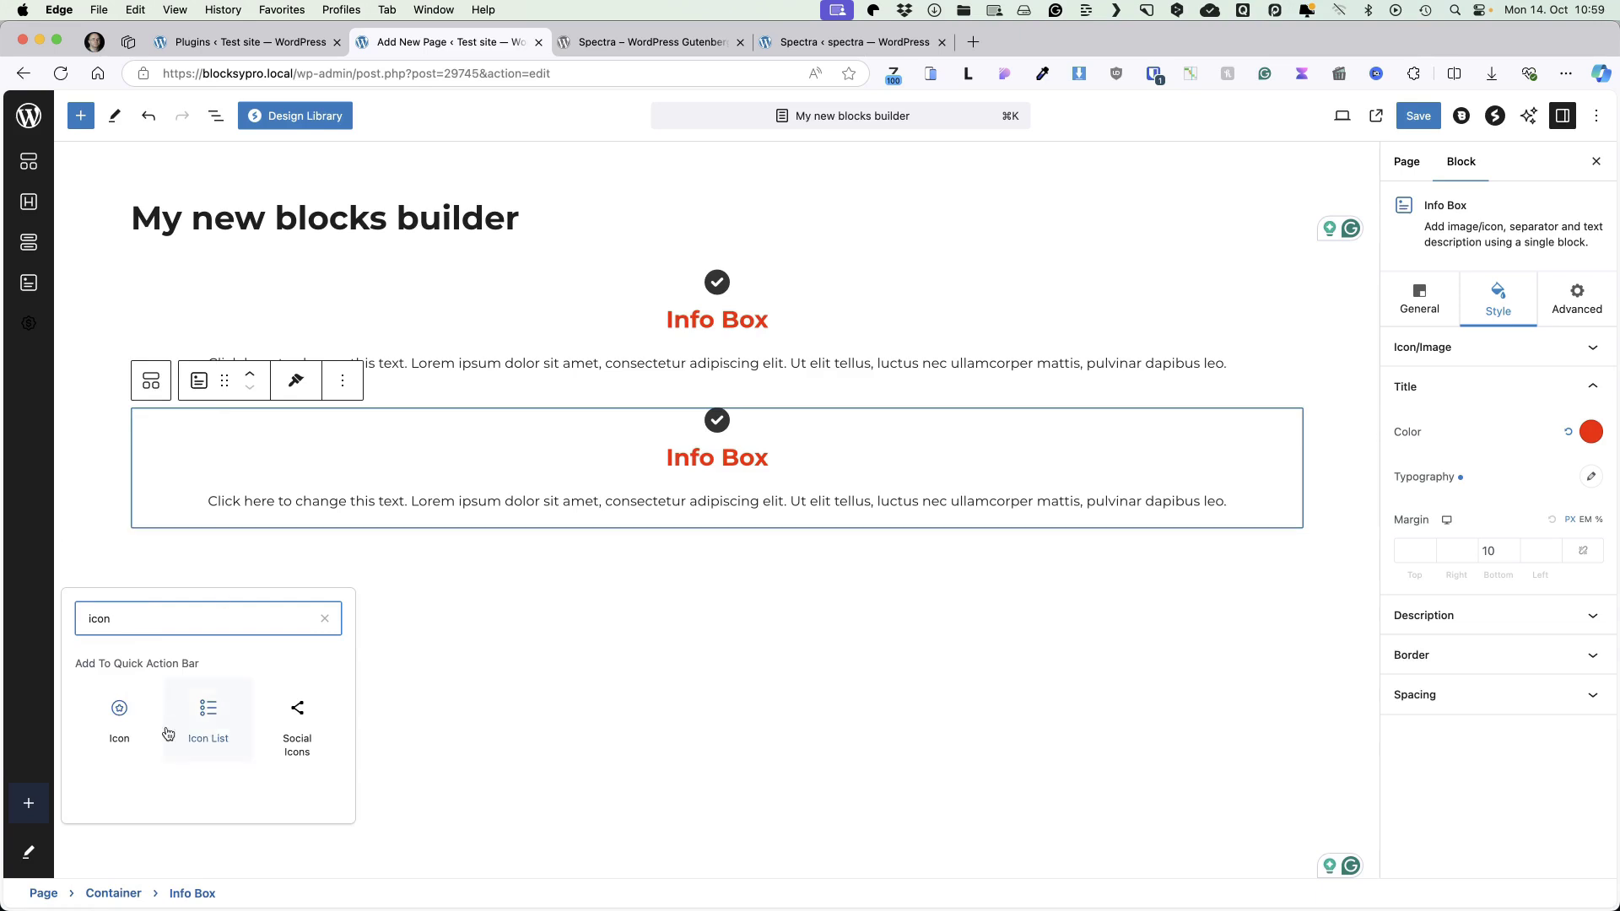
click(197, 728)
Insert Filter by Price Controls below the Info Boxes and place a new Info Box between the two red-titled ones
click(44, 336)
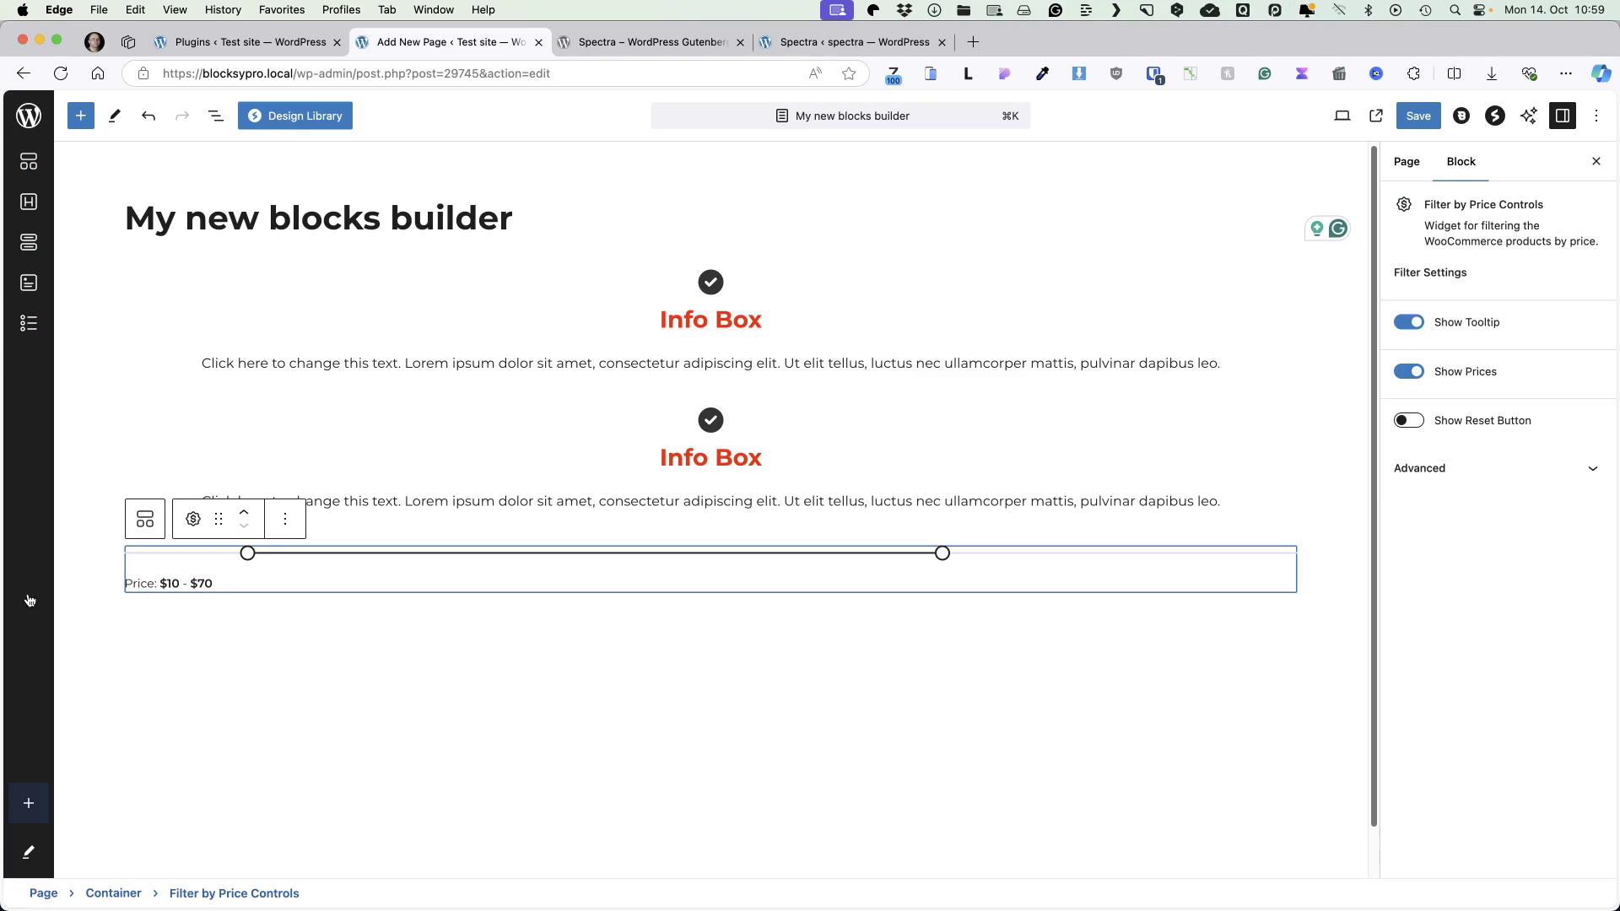
drag(28, 282, 712, 412)
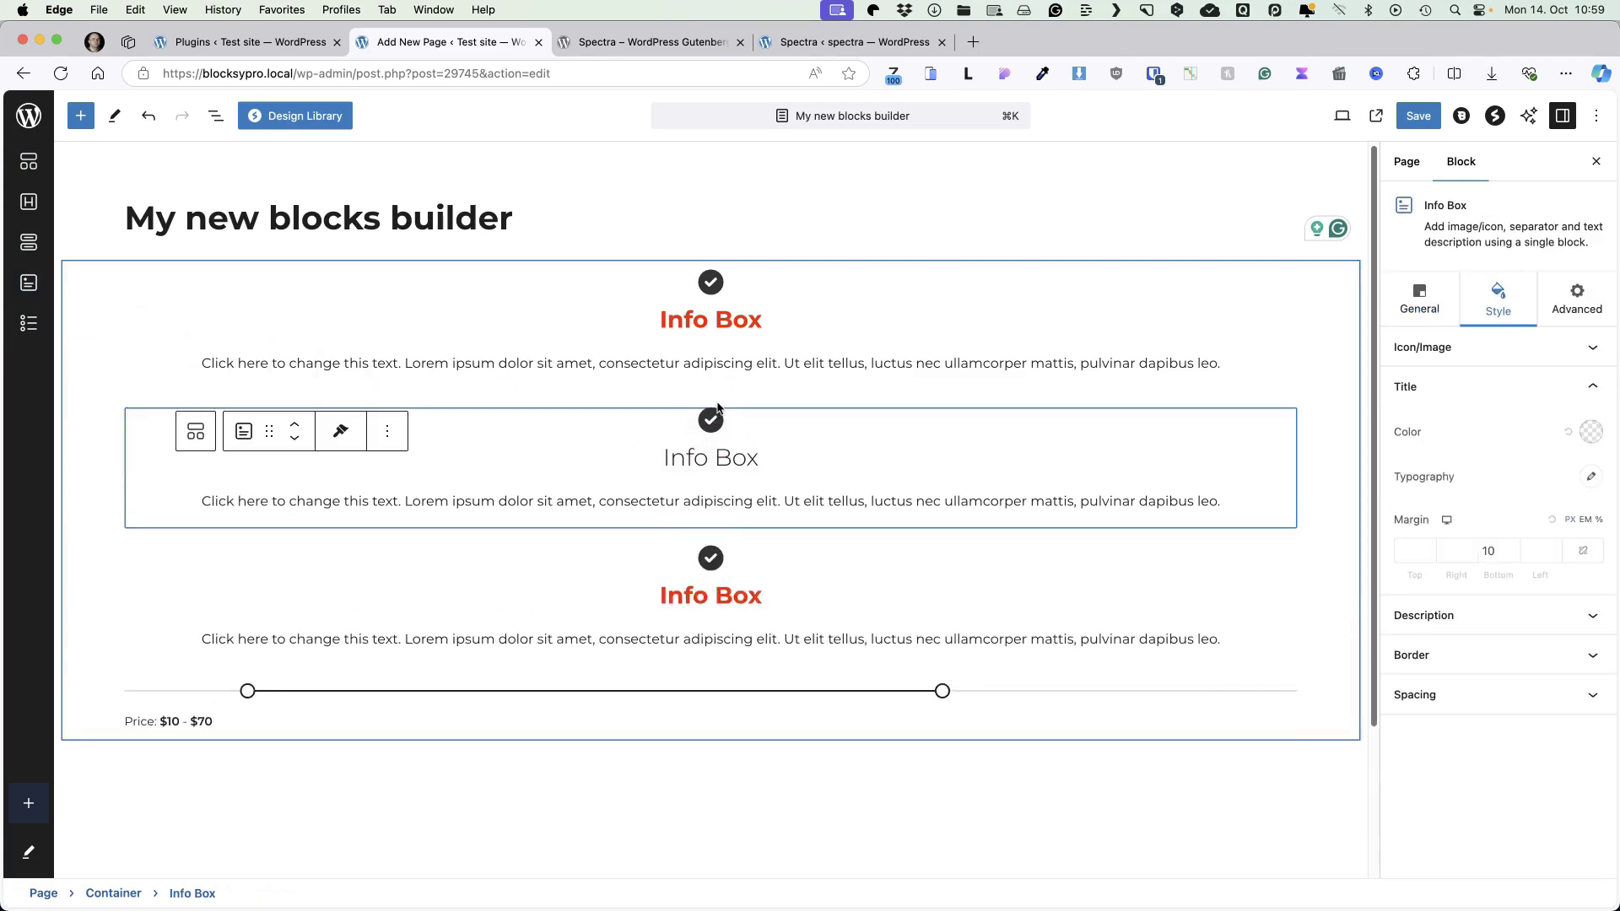
Insert an empty Container below the unstyled Info Box and delete it again
click(28, 165)
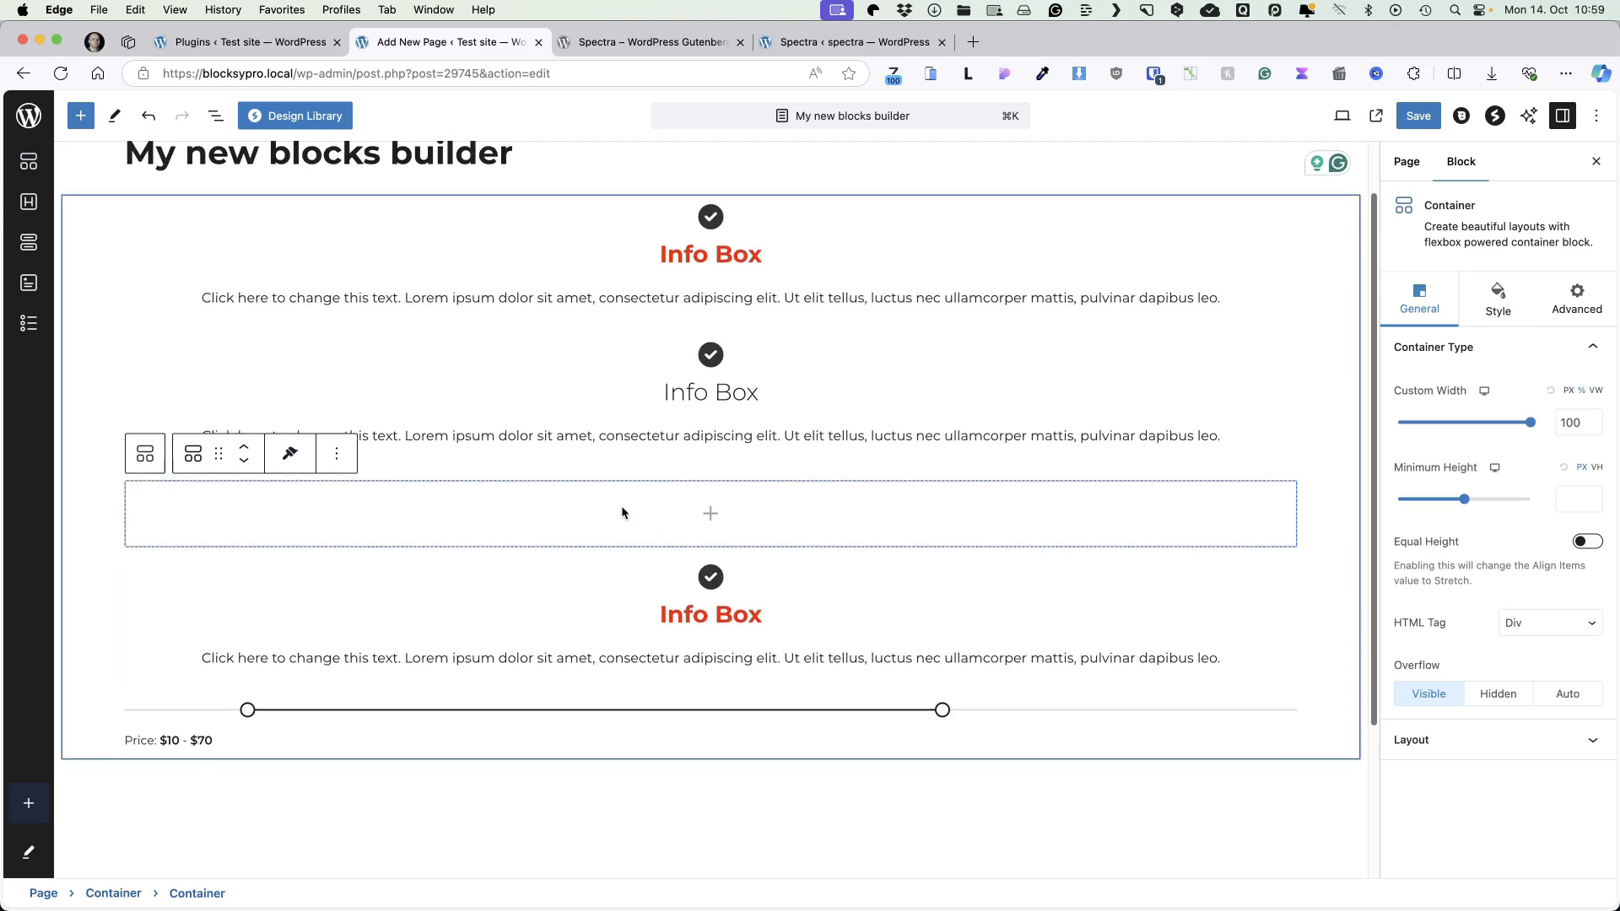
click(337, 456)
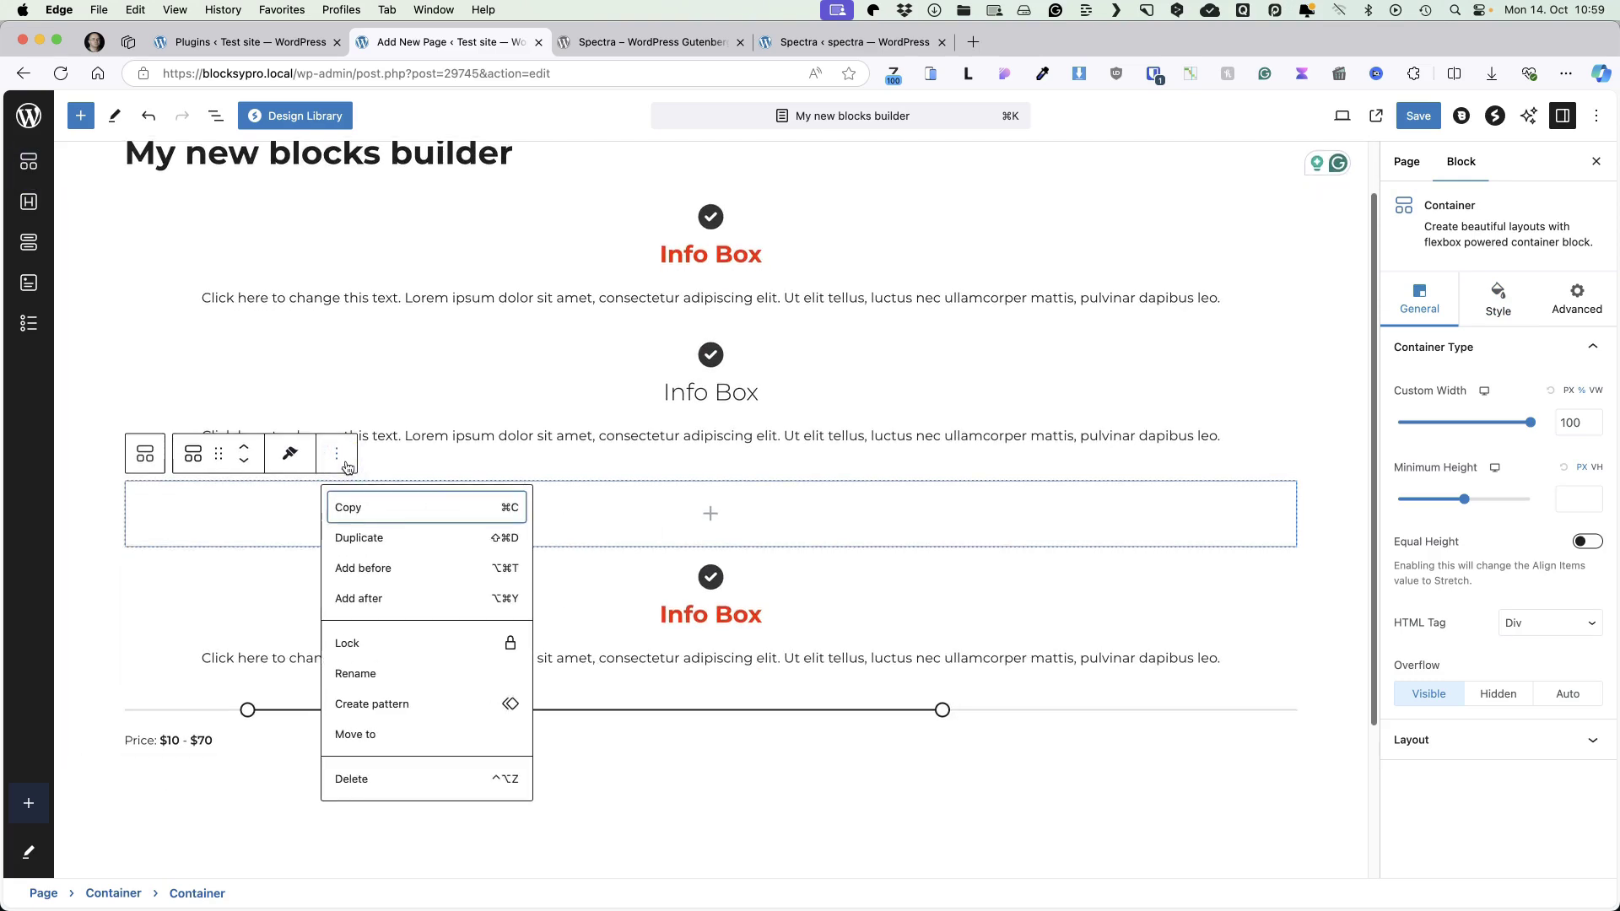
click(365, 783)
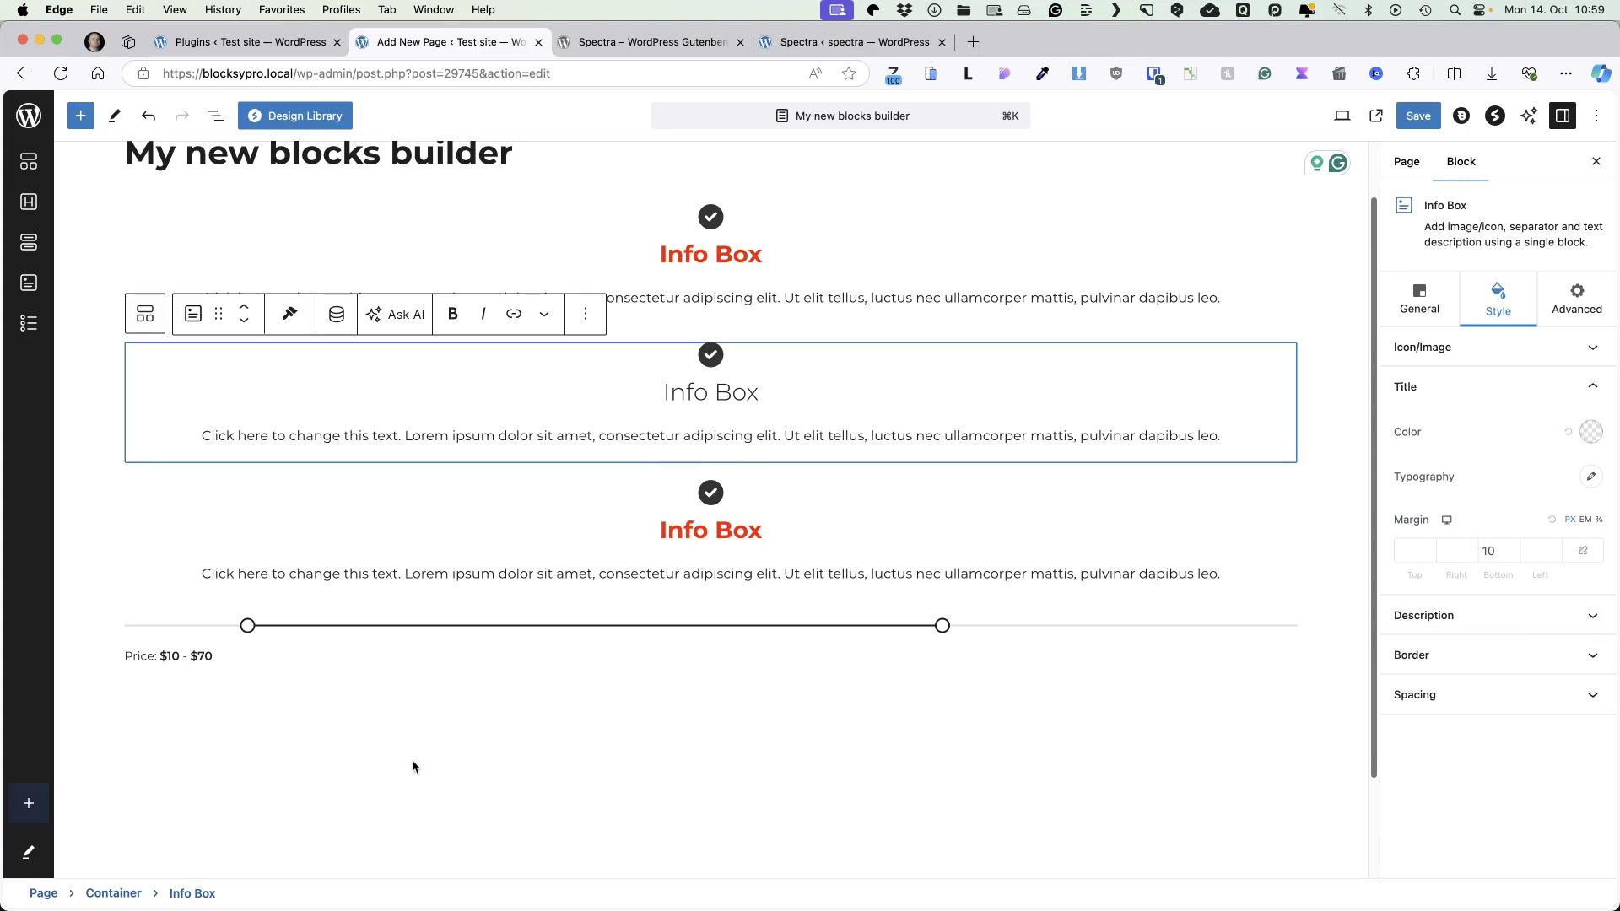
Review Spectra's Collapse Panels setting and try it by expanding the unstyled Info Box's Icon/Image, Title, Description and Border style sections in turn
key(super+4)
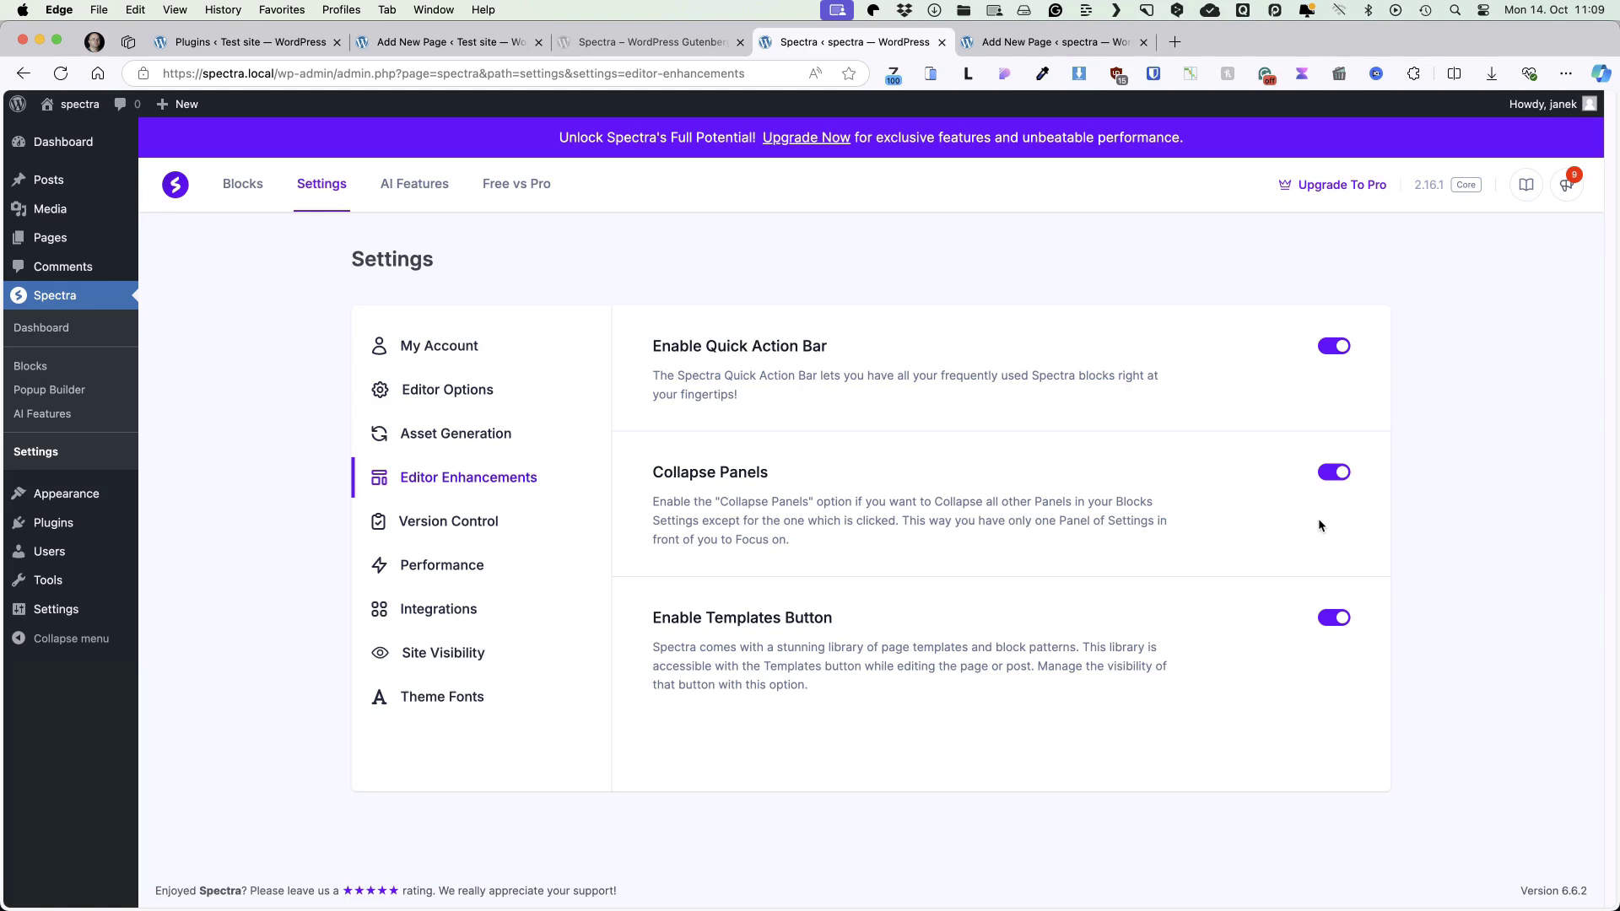
click(408, 49)
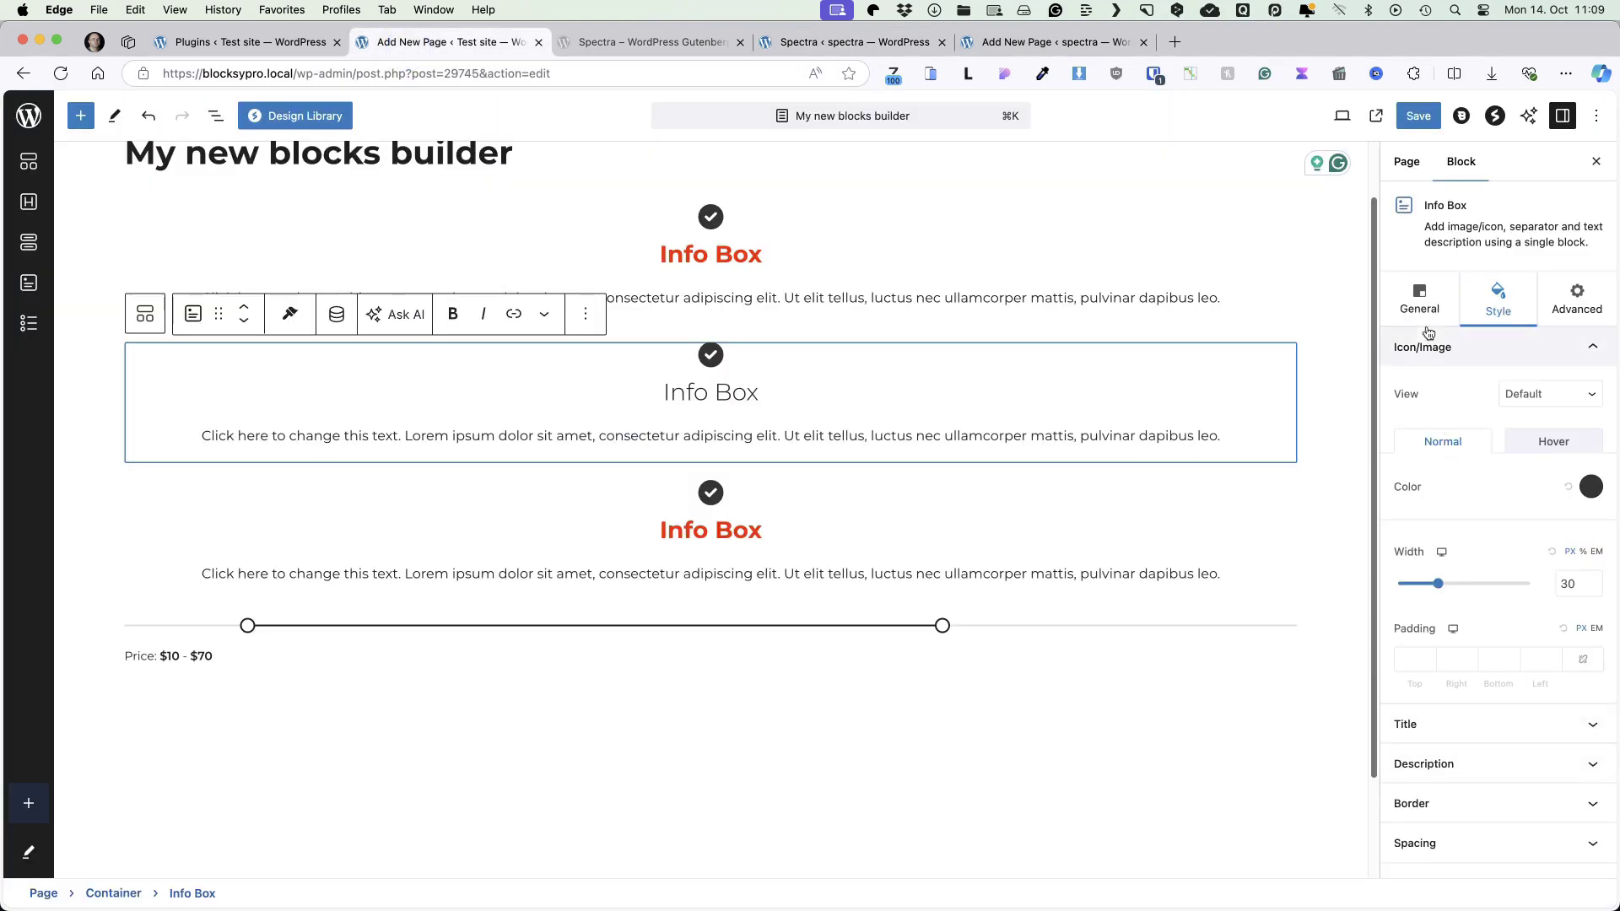
click(929, 361)
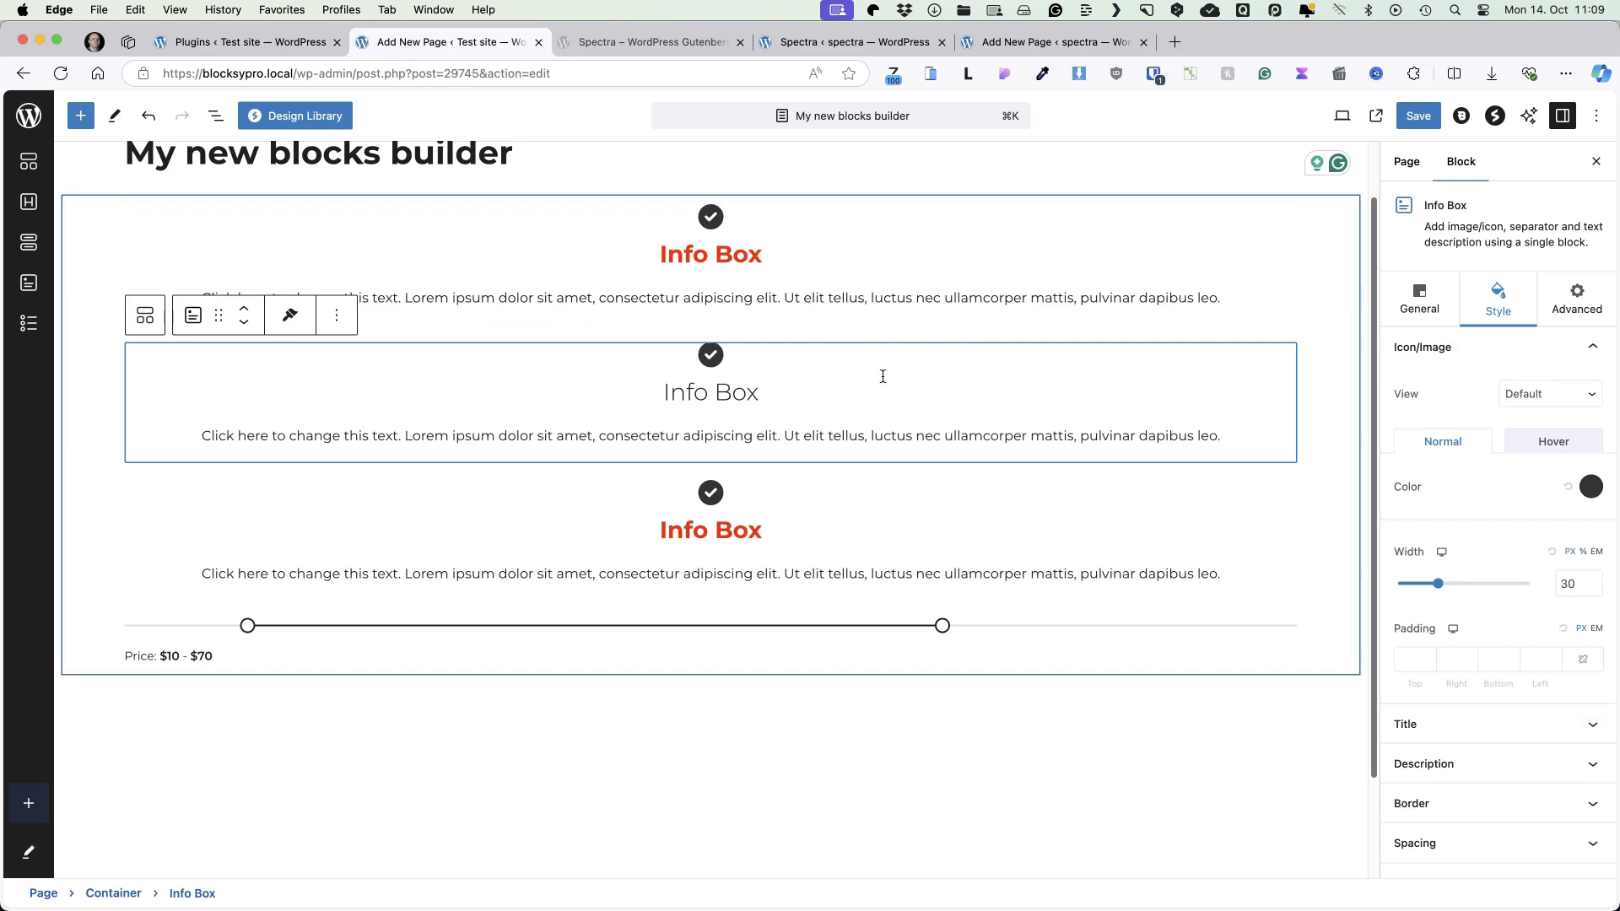
click(1594, 724)
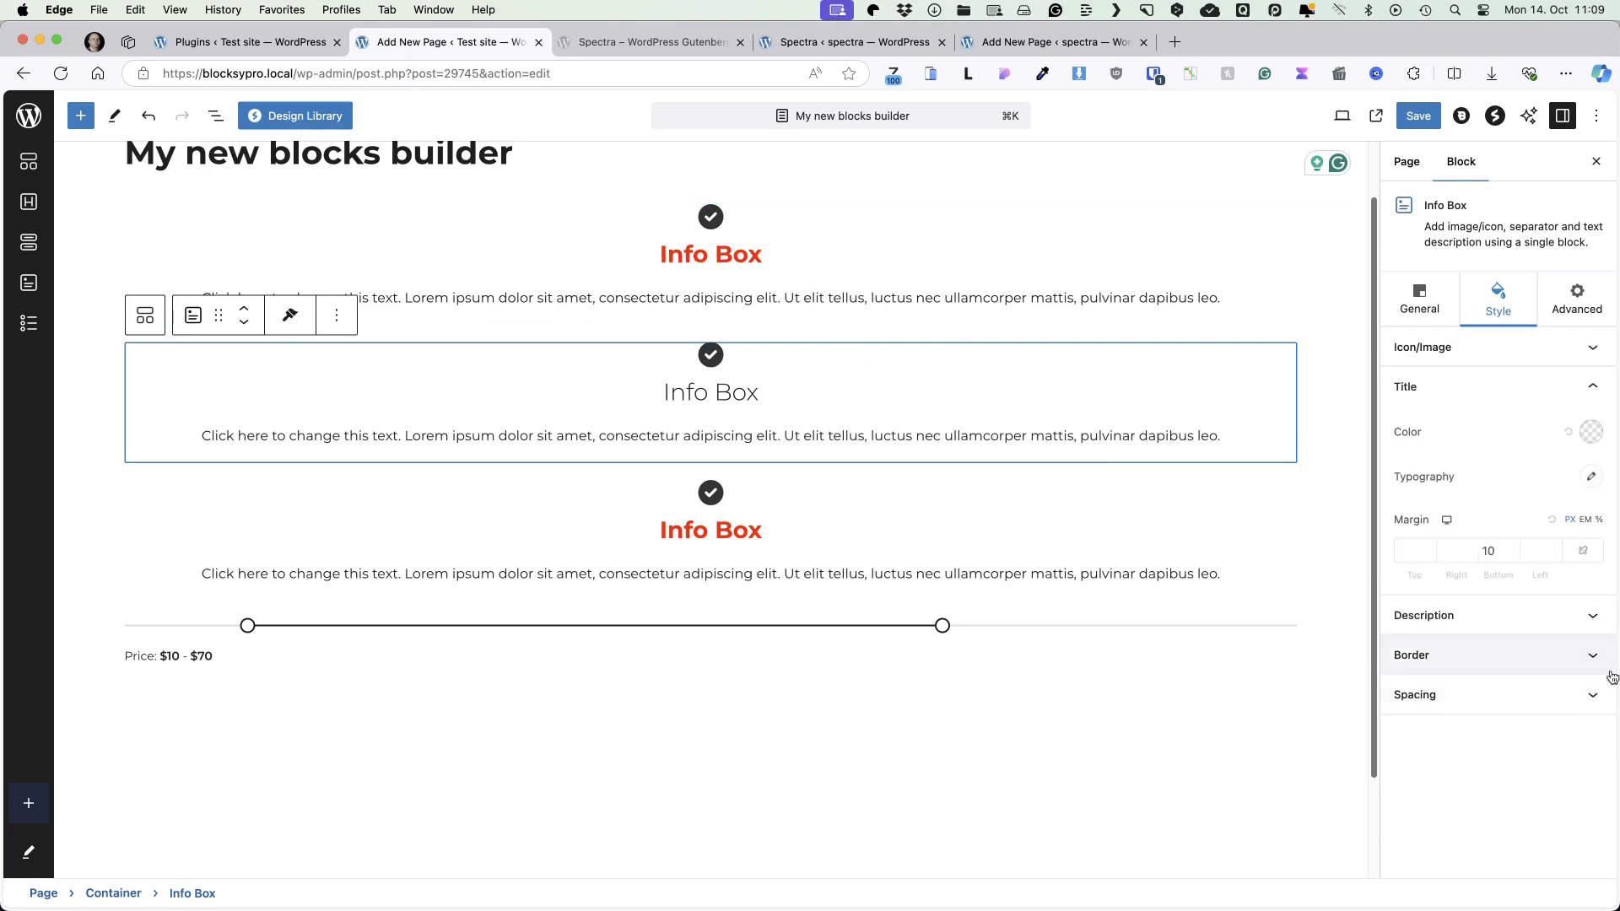
click(1597, 620)
click(1595, 655)
click(1591, 347)
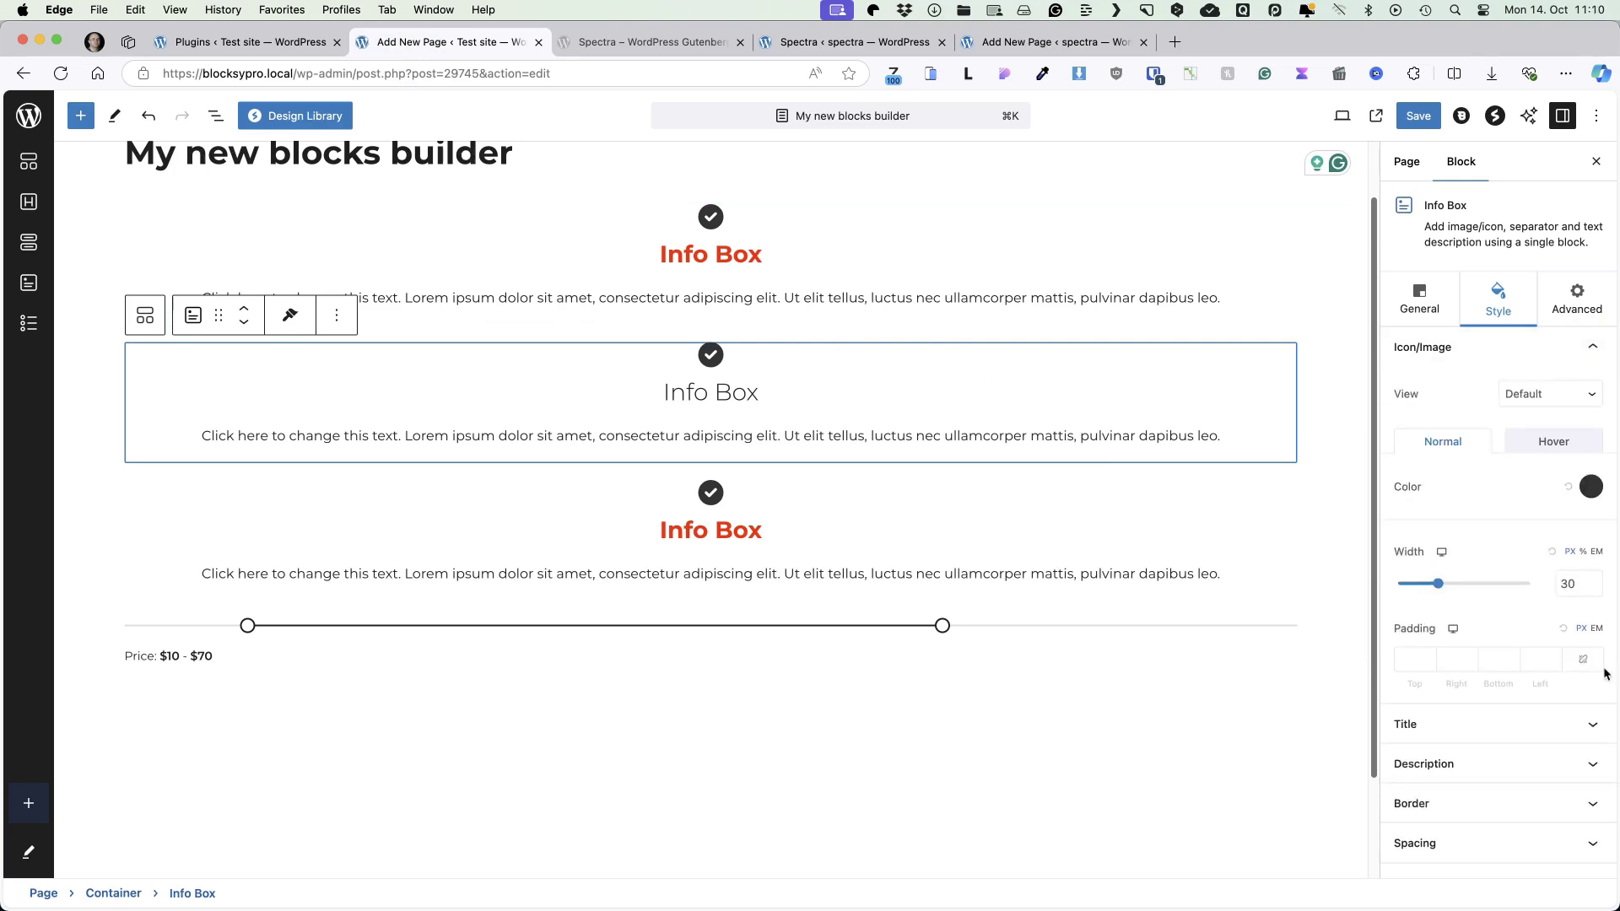
click(1608, 730)
click(1594, 671)
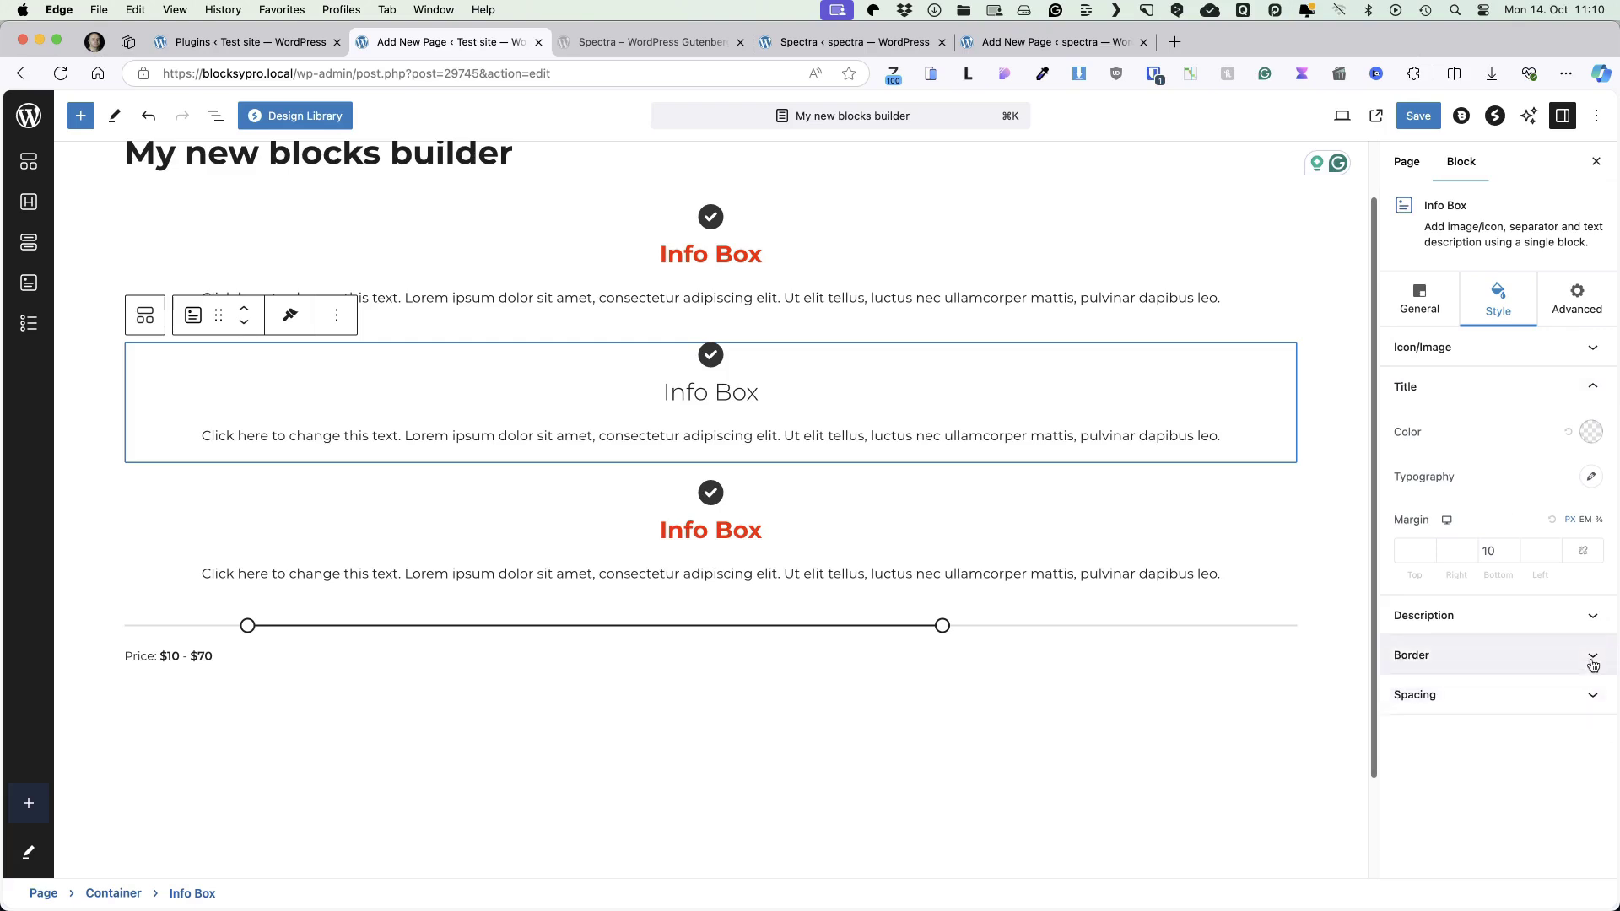
click(1576, 346)
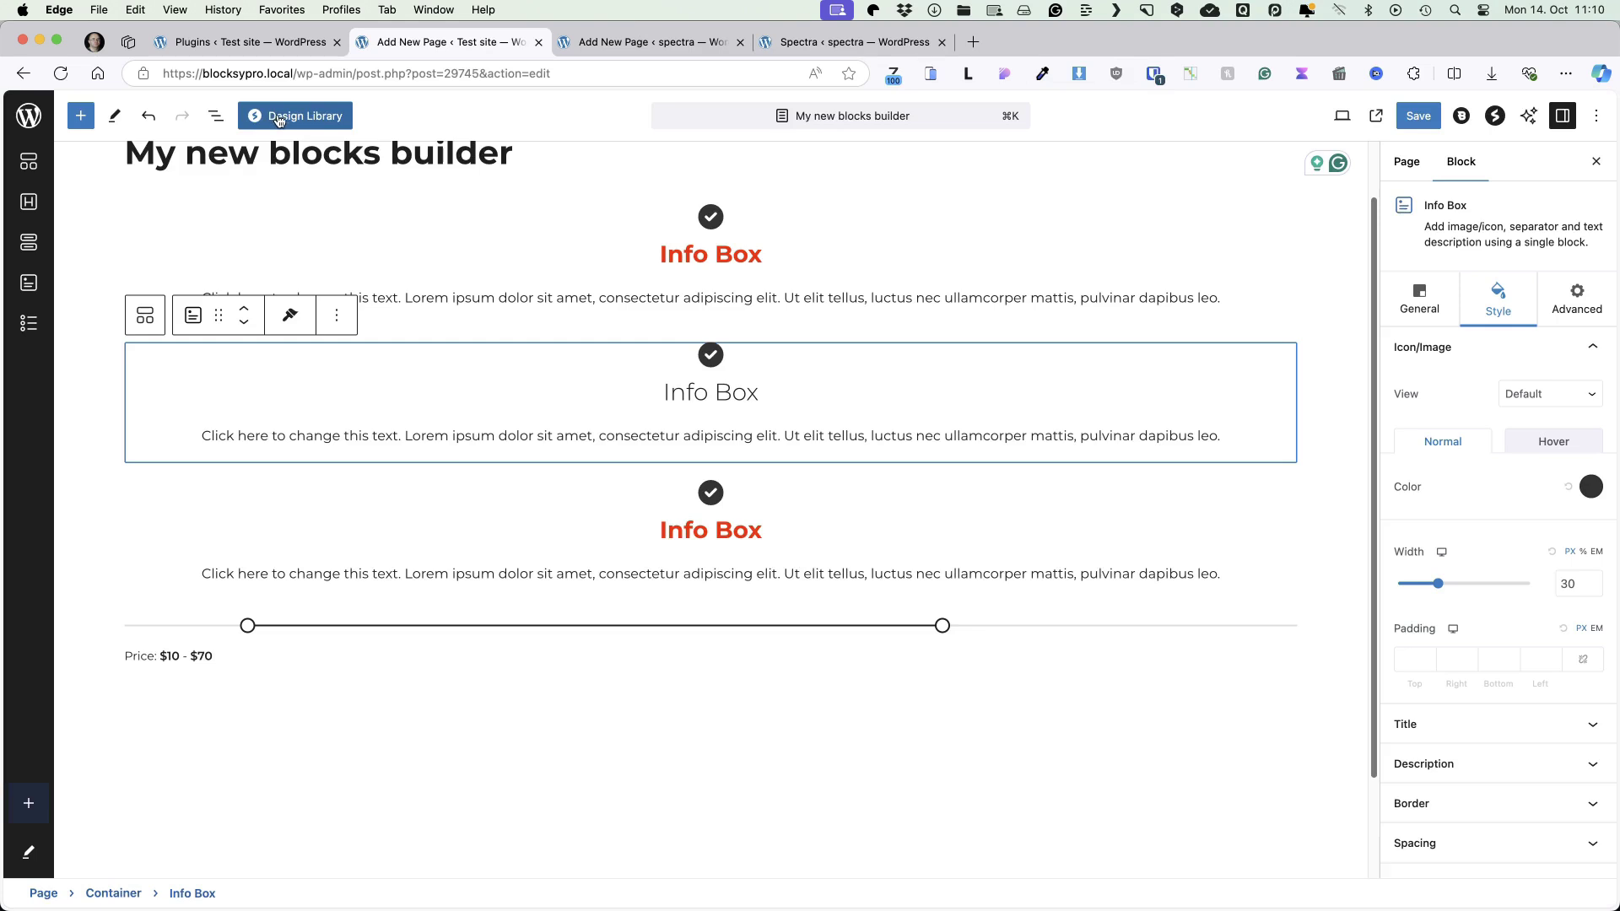
Open the Design Library and browse its page templates by Home, About Us, Services and Contact Us
click(281, 118)
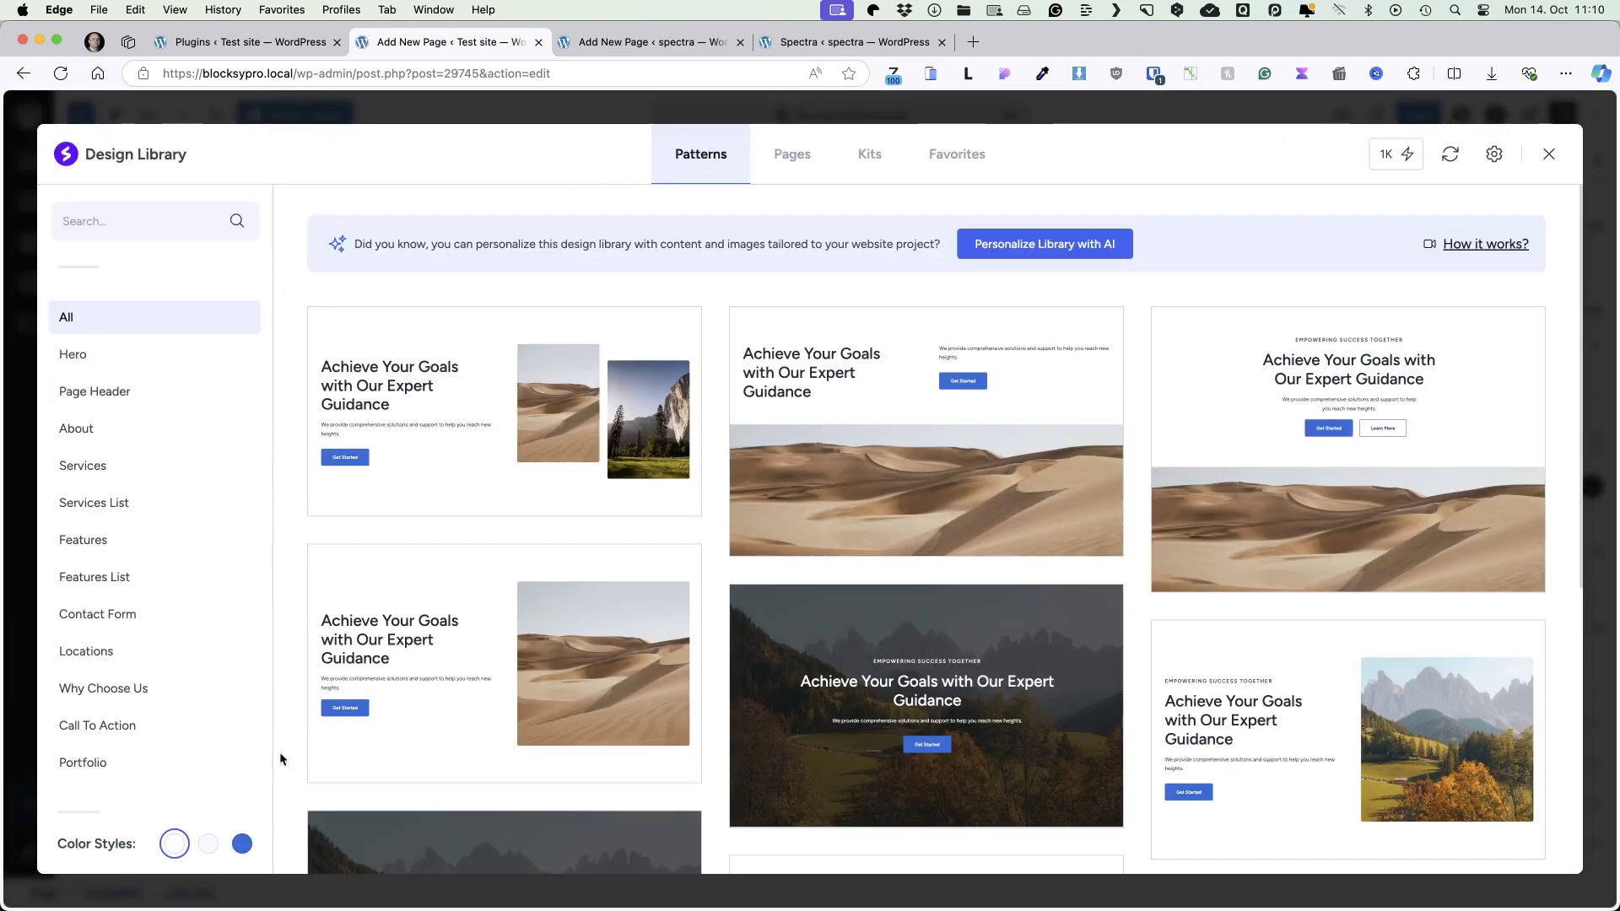
click(793, 155)
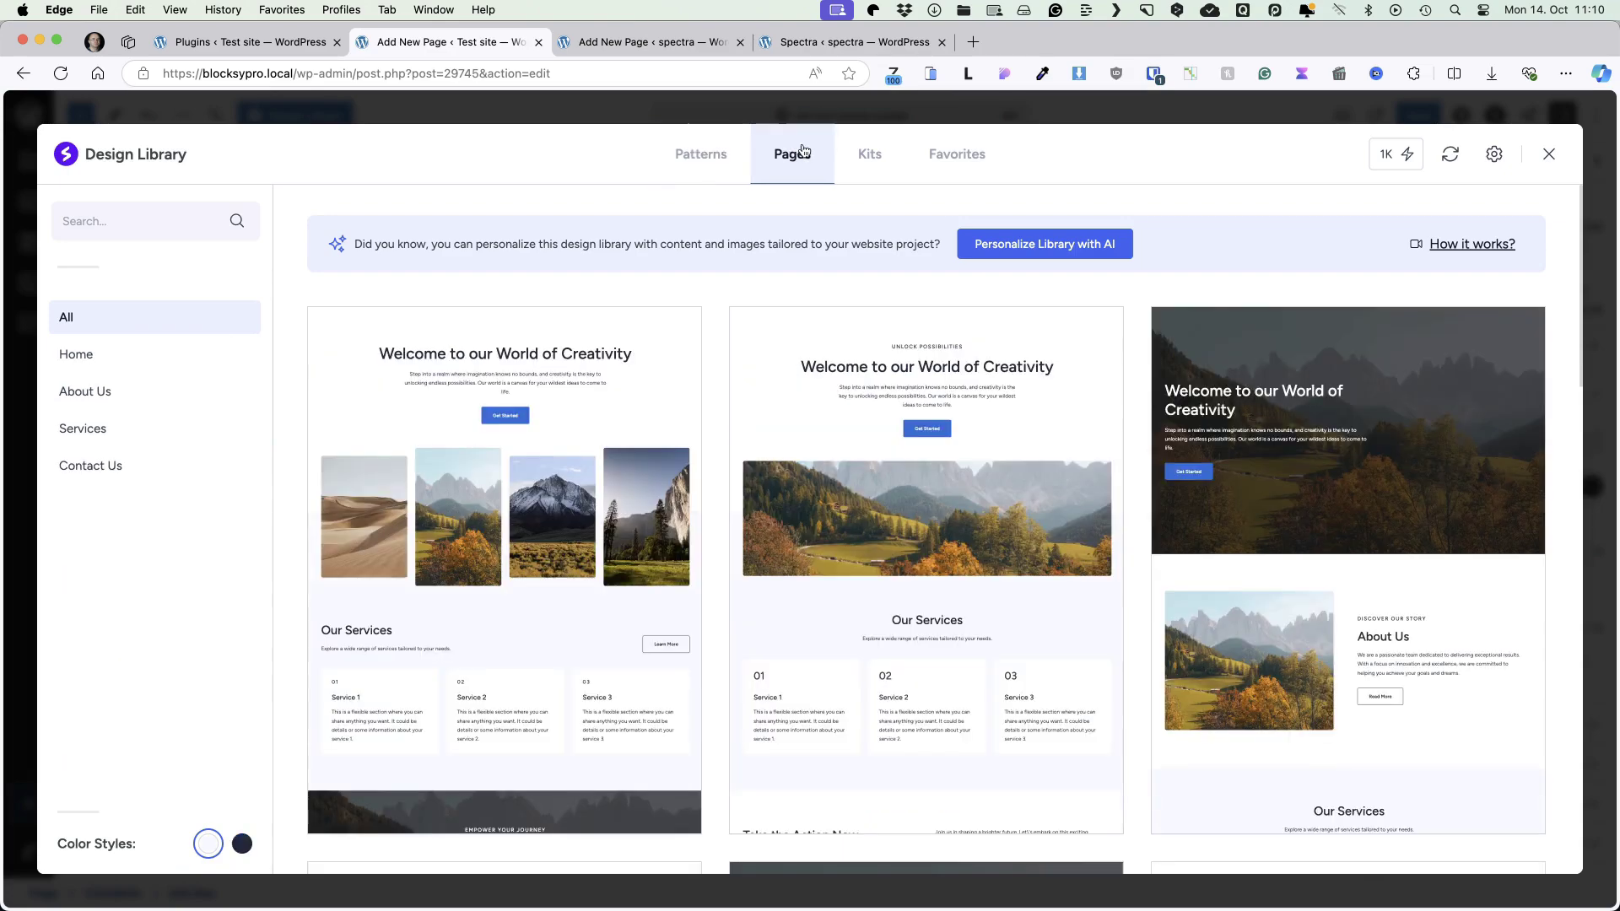
click(77, 353)
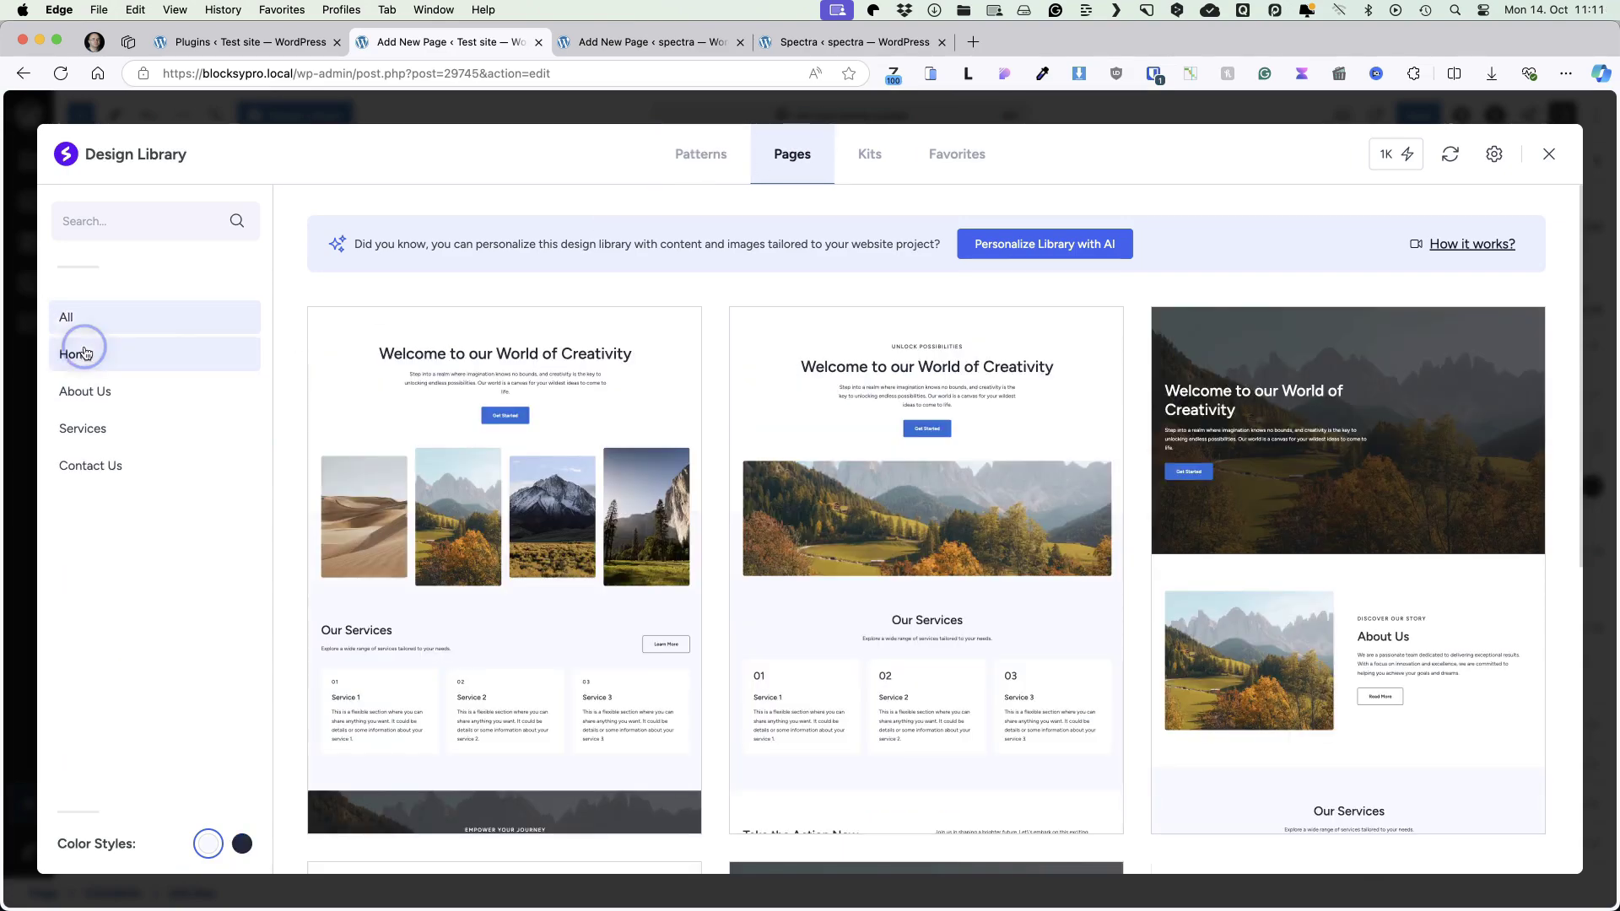
click(92, 390)
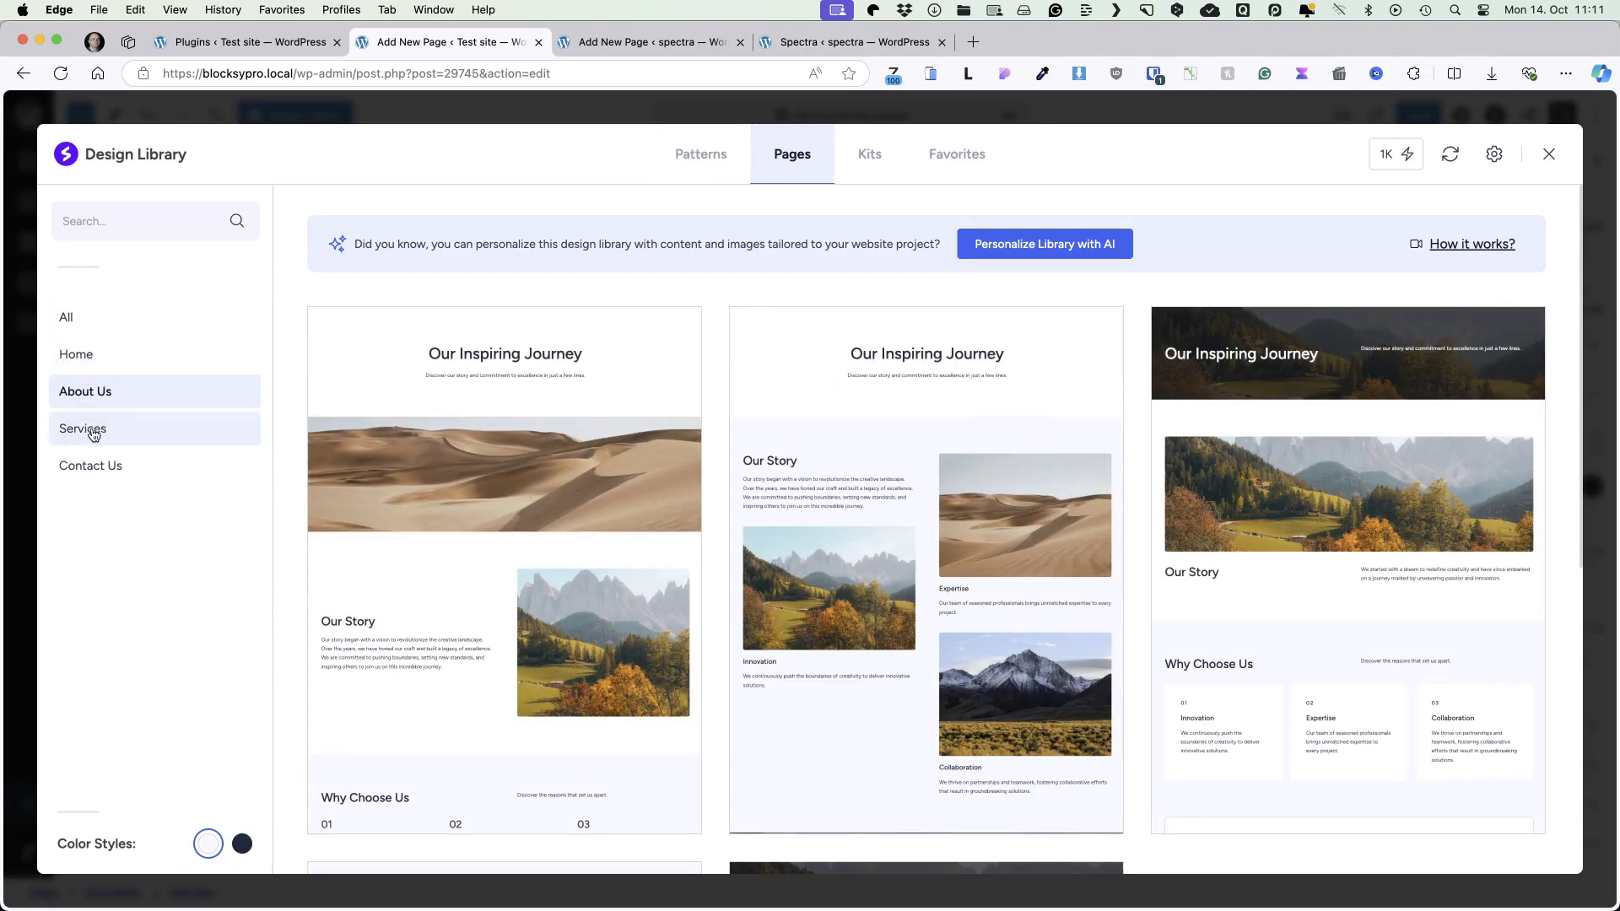
click(88, 428)
drag(93, 470, 98, 471)
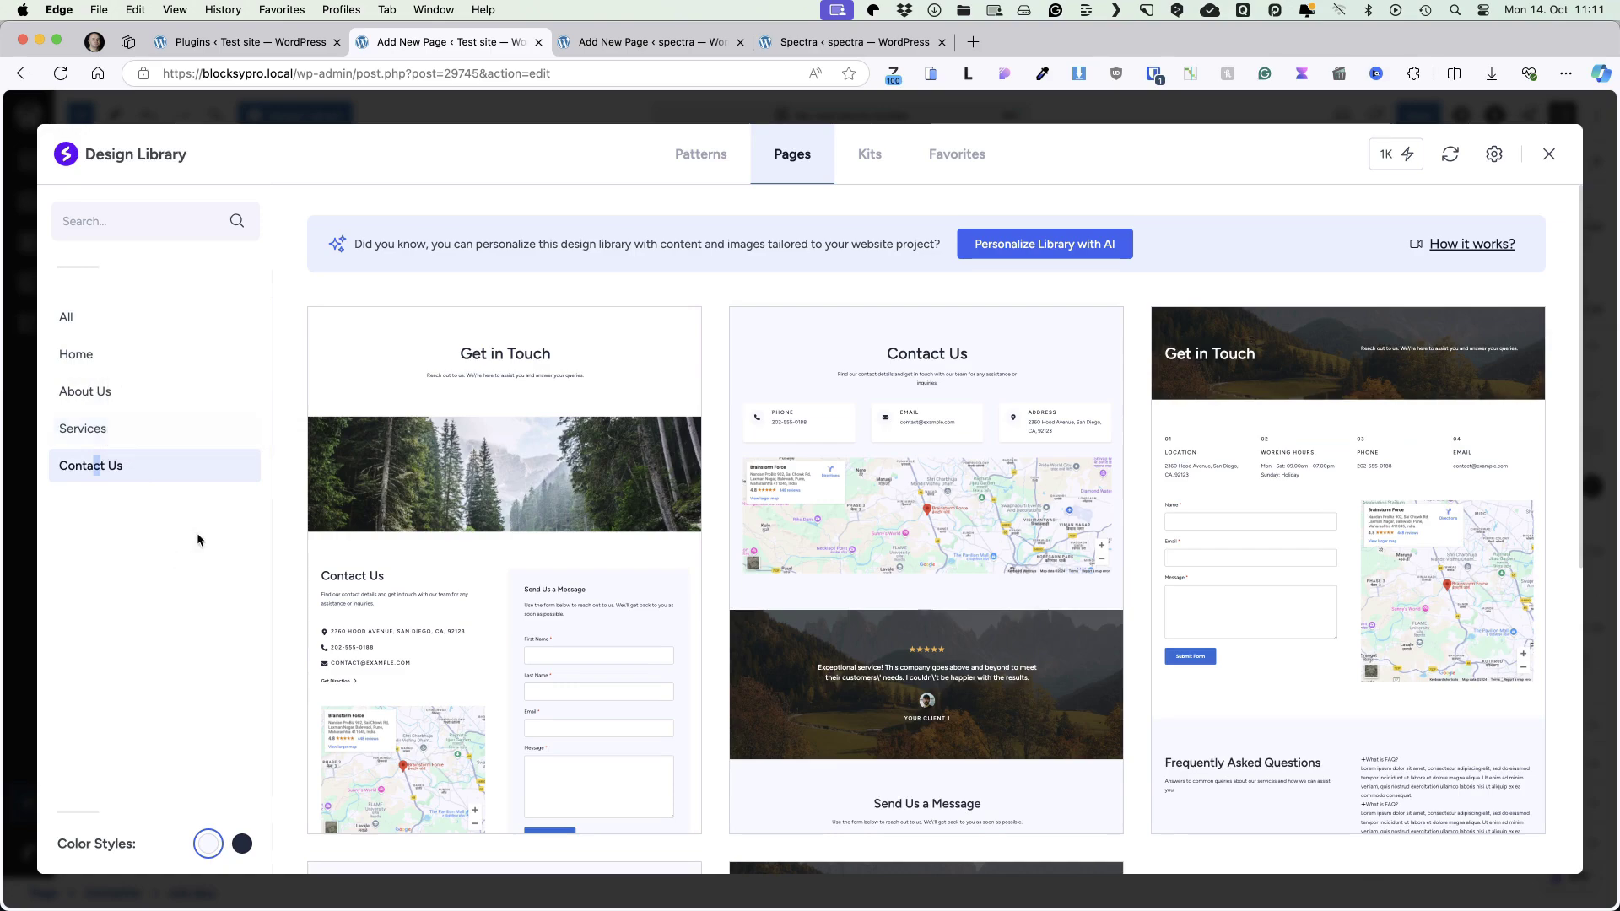
Browse the Design Library's template kits and open the Outdoor Adventure kit to look through its pages
click(869, 154)
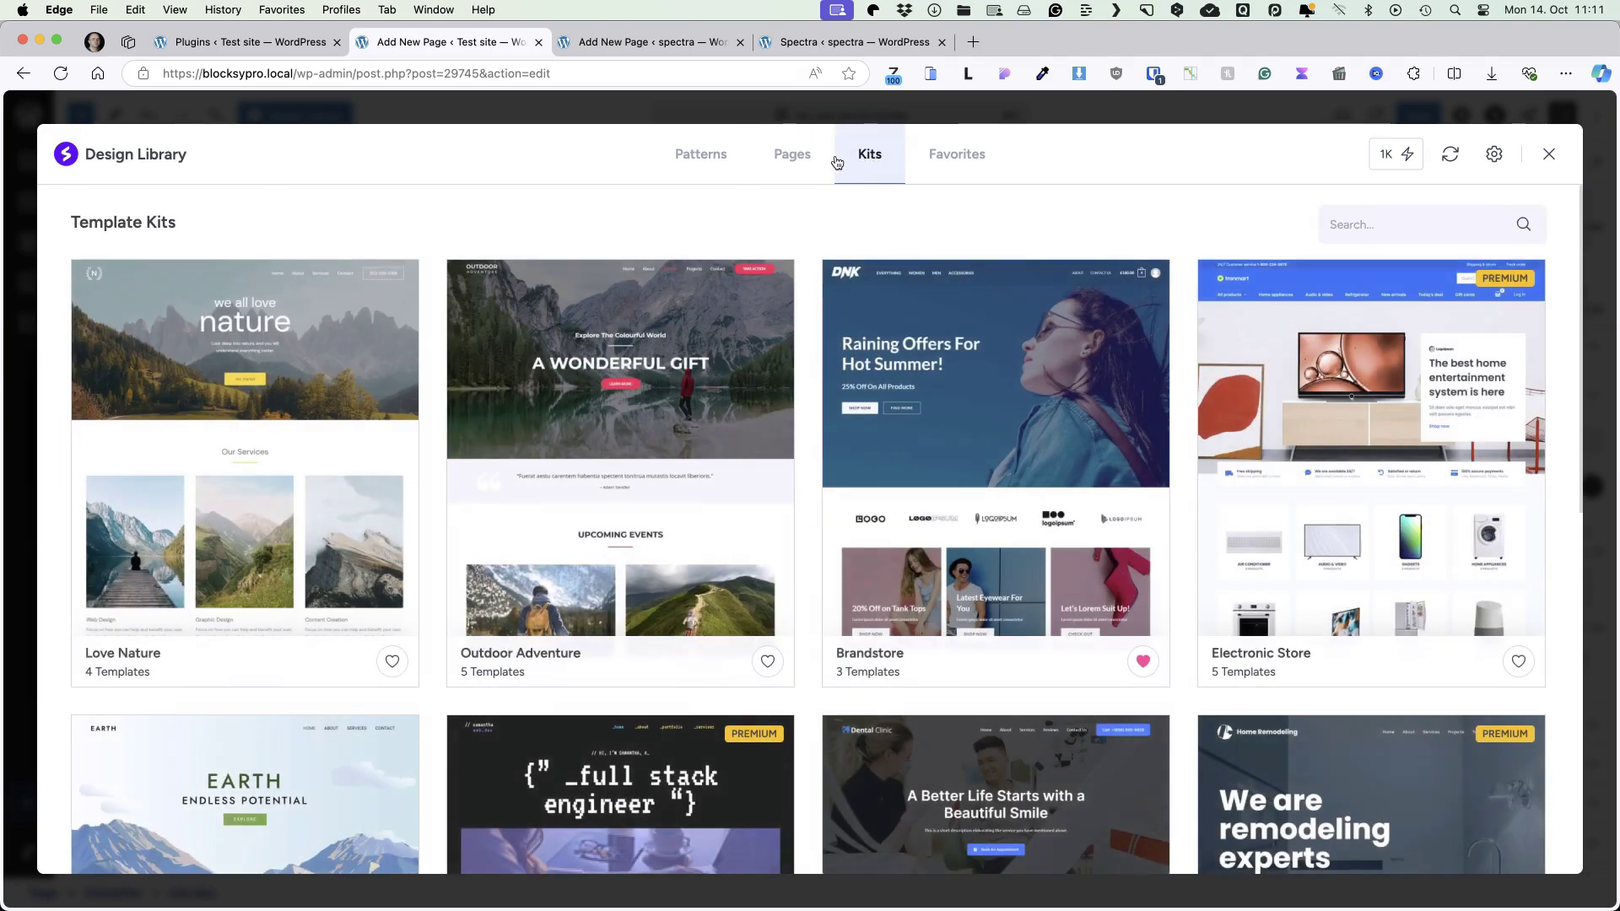
scroll(848, 365, down, 7)
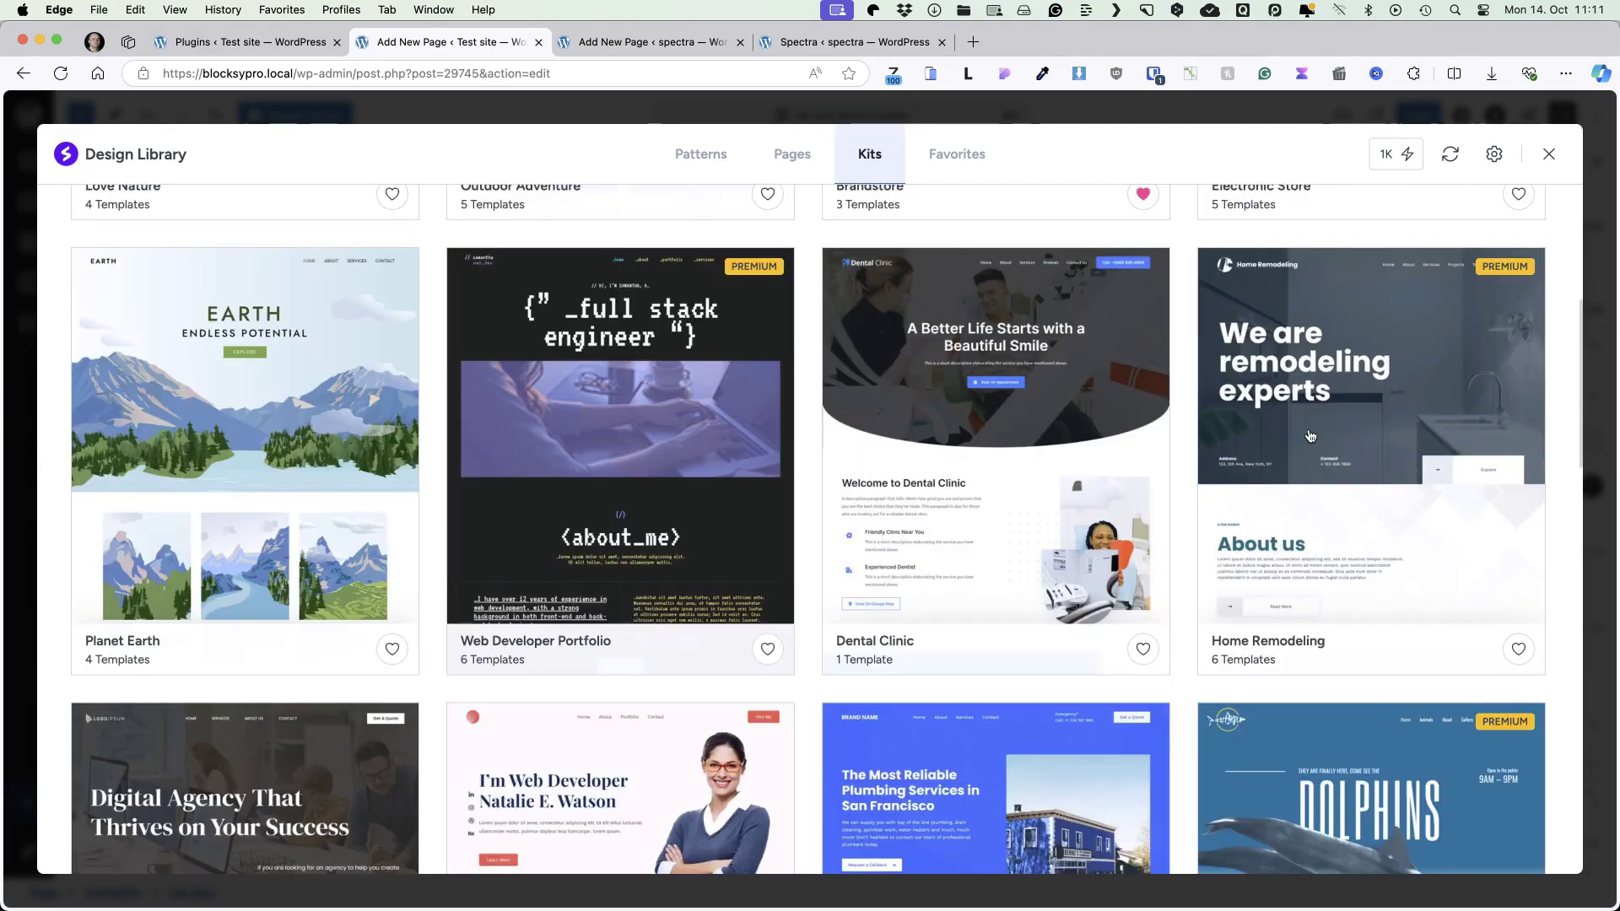
scroll(1306, 434, up, 7)
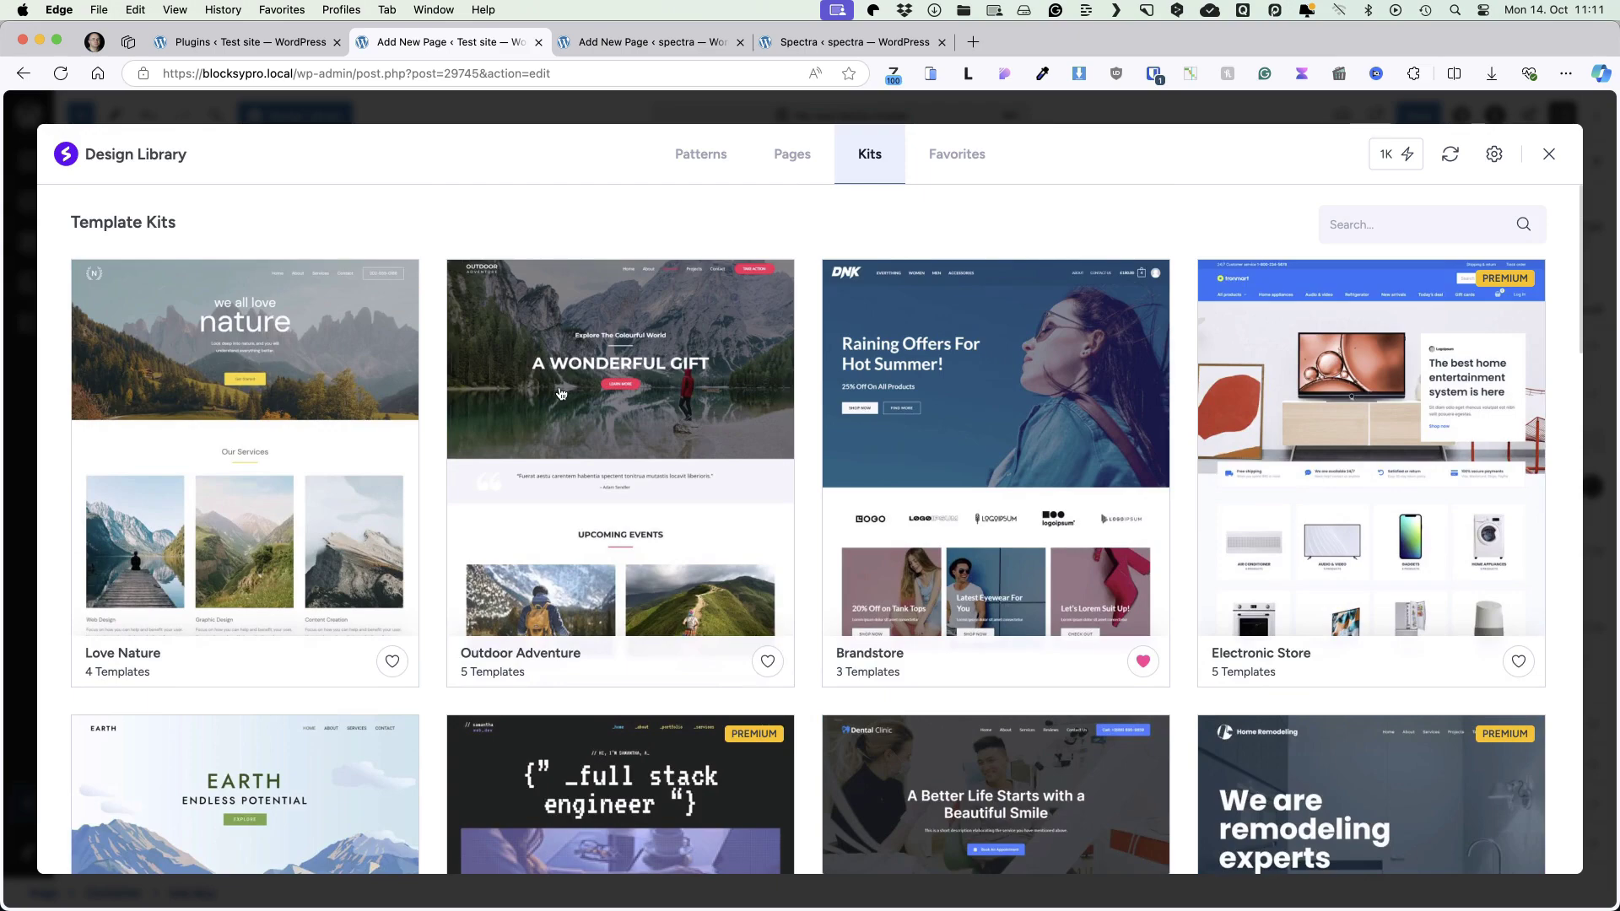
click(559, 389)
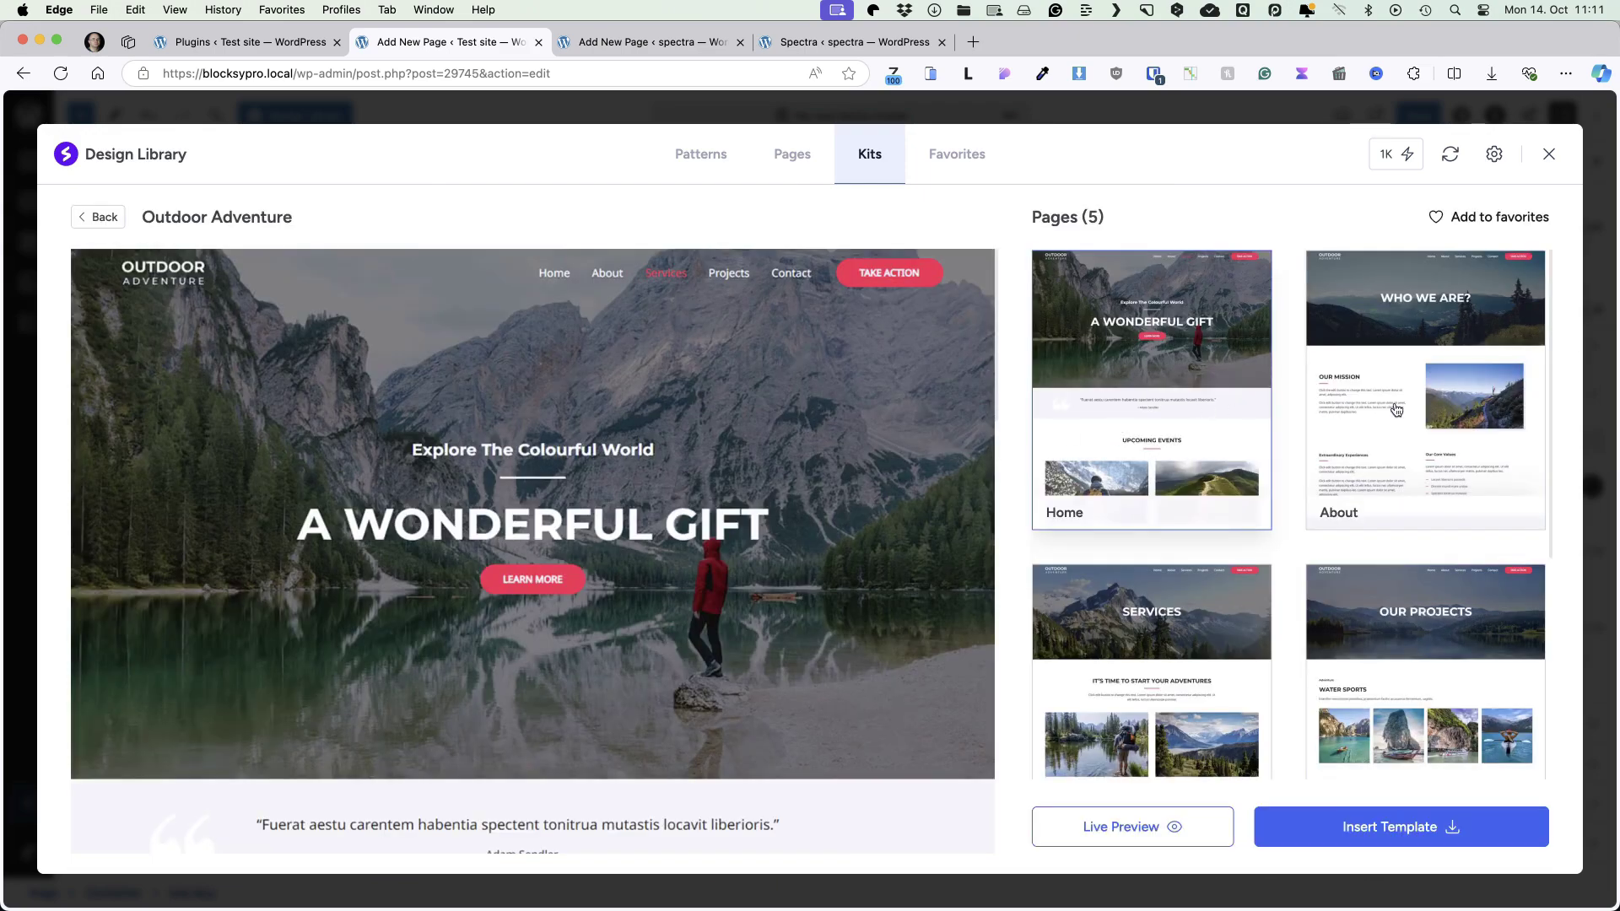
scroll(1179, 623, down, 4)
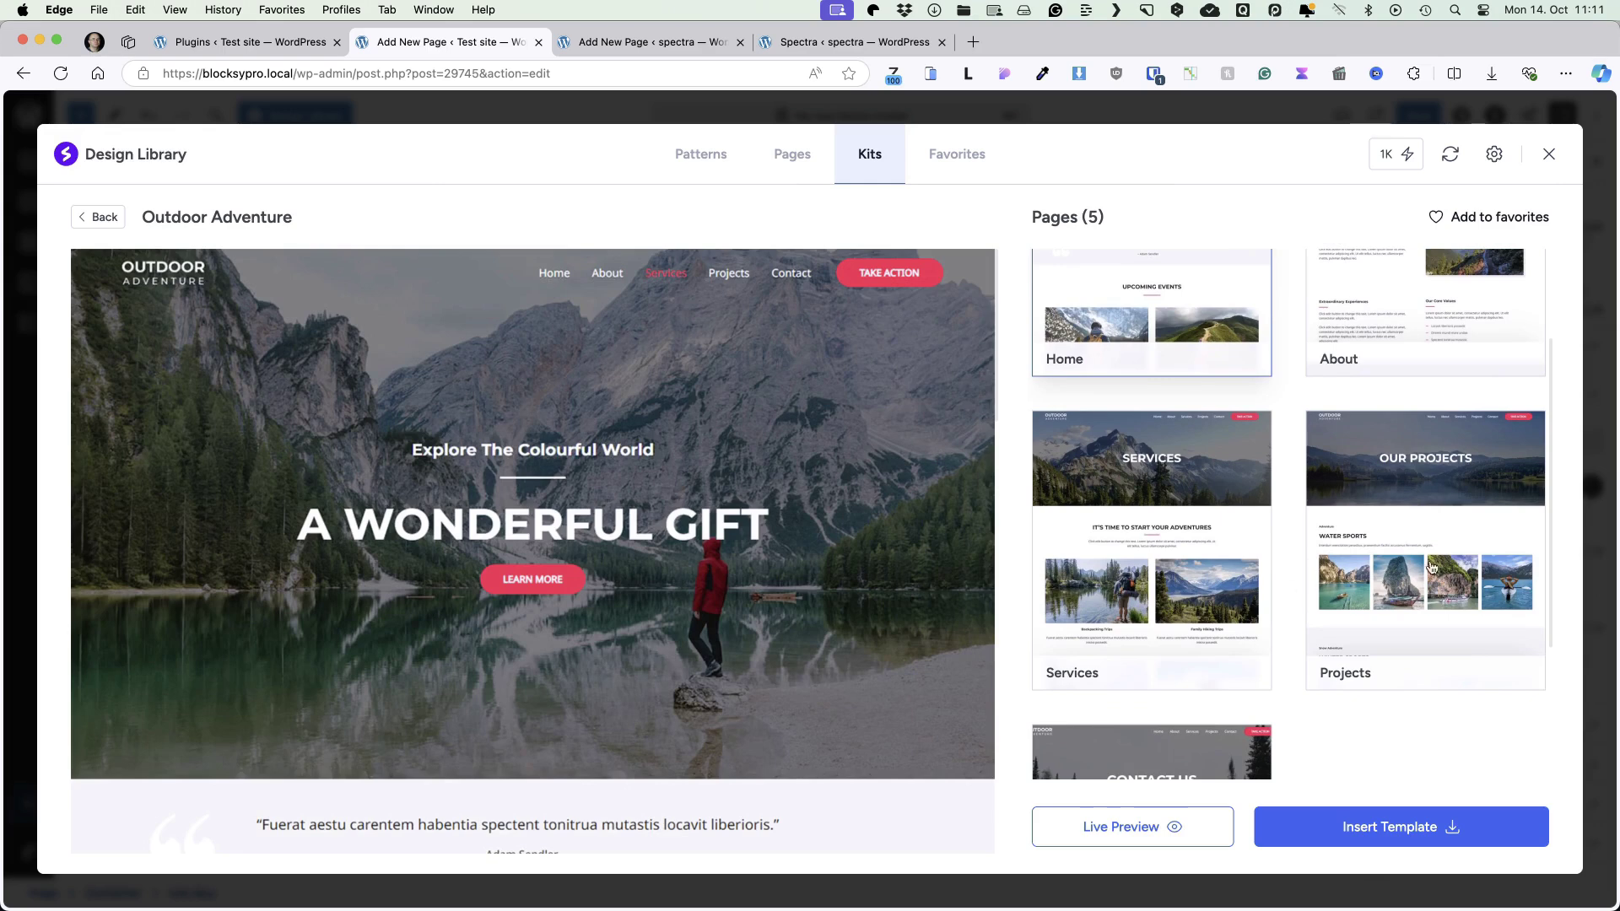
scroll(1440, 566, down, 5)
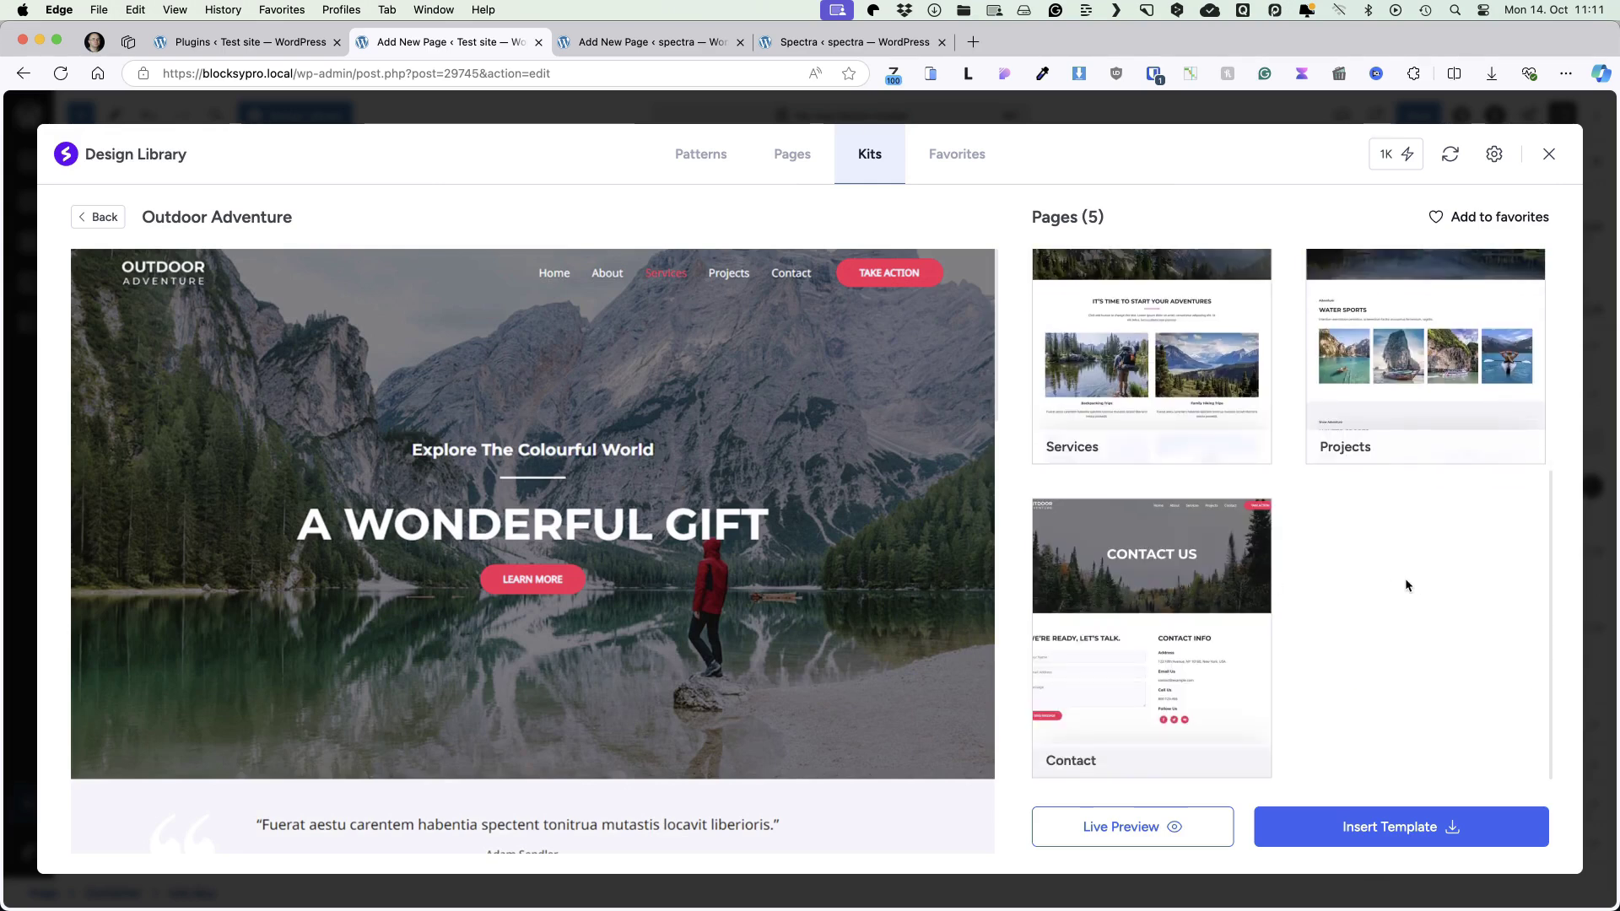
Check the live preview of the Outdoor Adventure kit, close it, and preview the kit's Contact page
click(1136, 824)
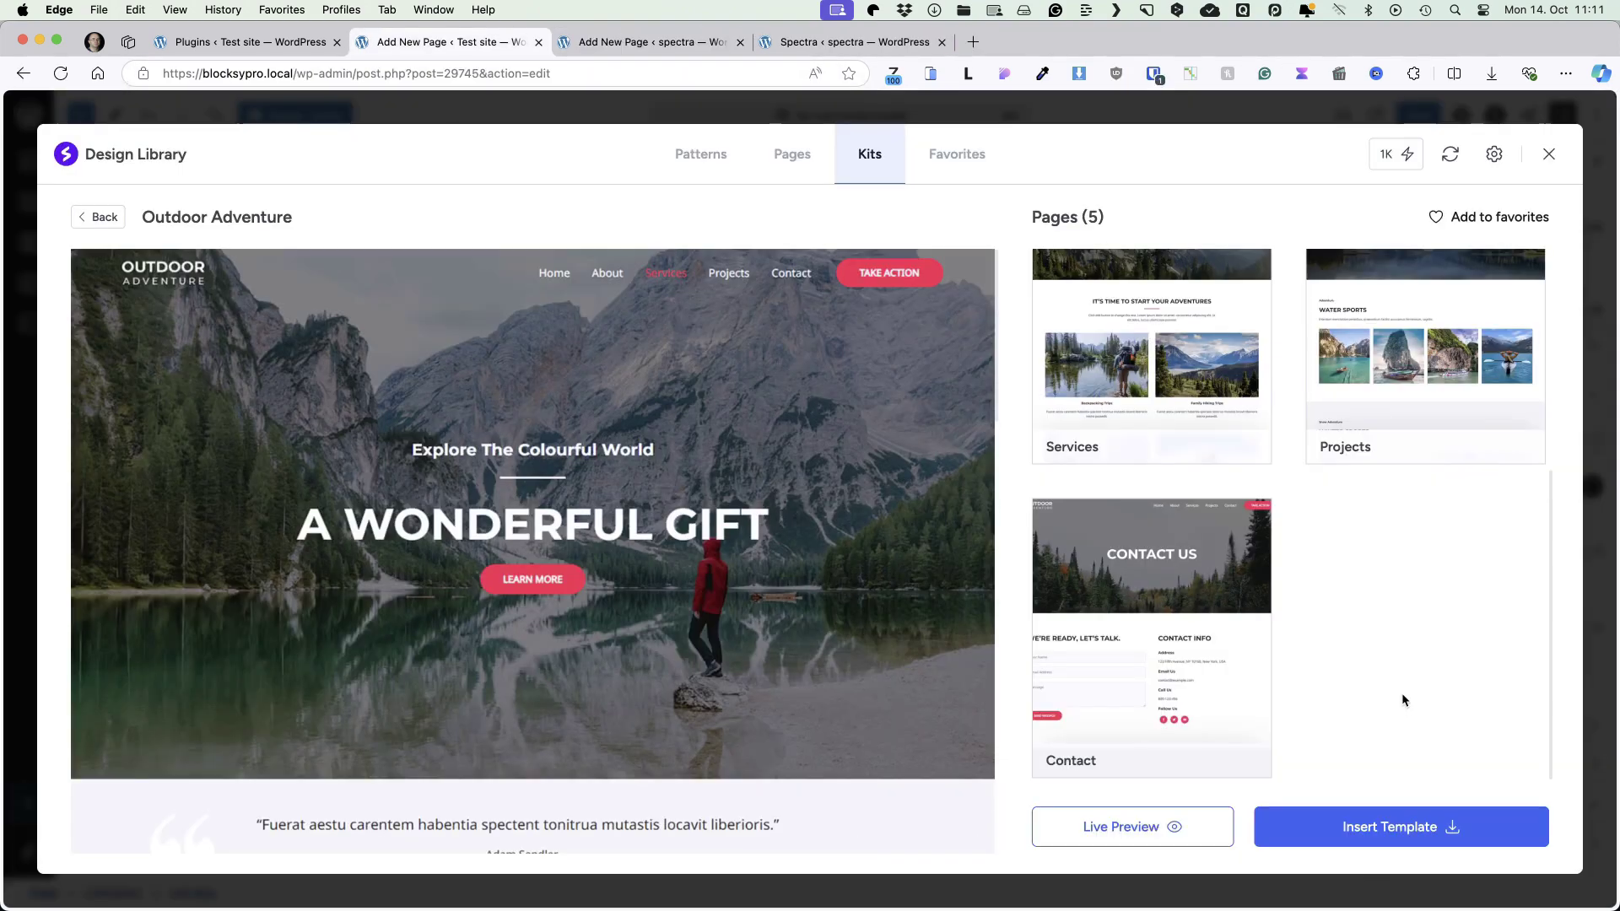
click(740, 41)
scroll(1364, 682, up, 5)
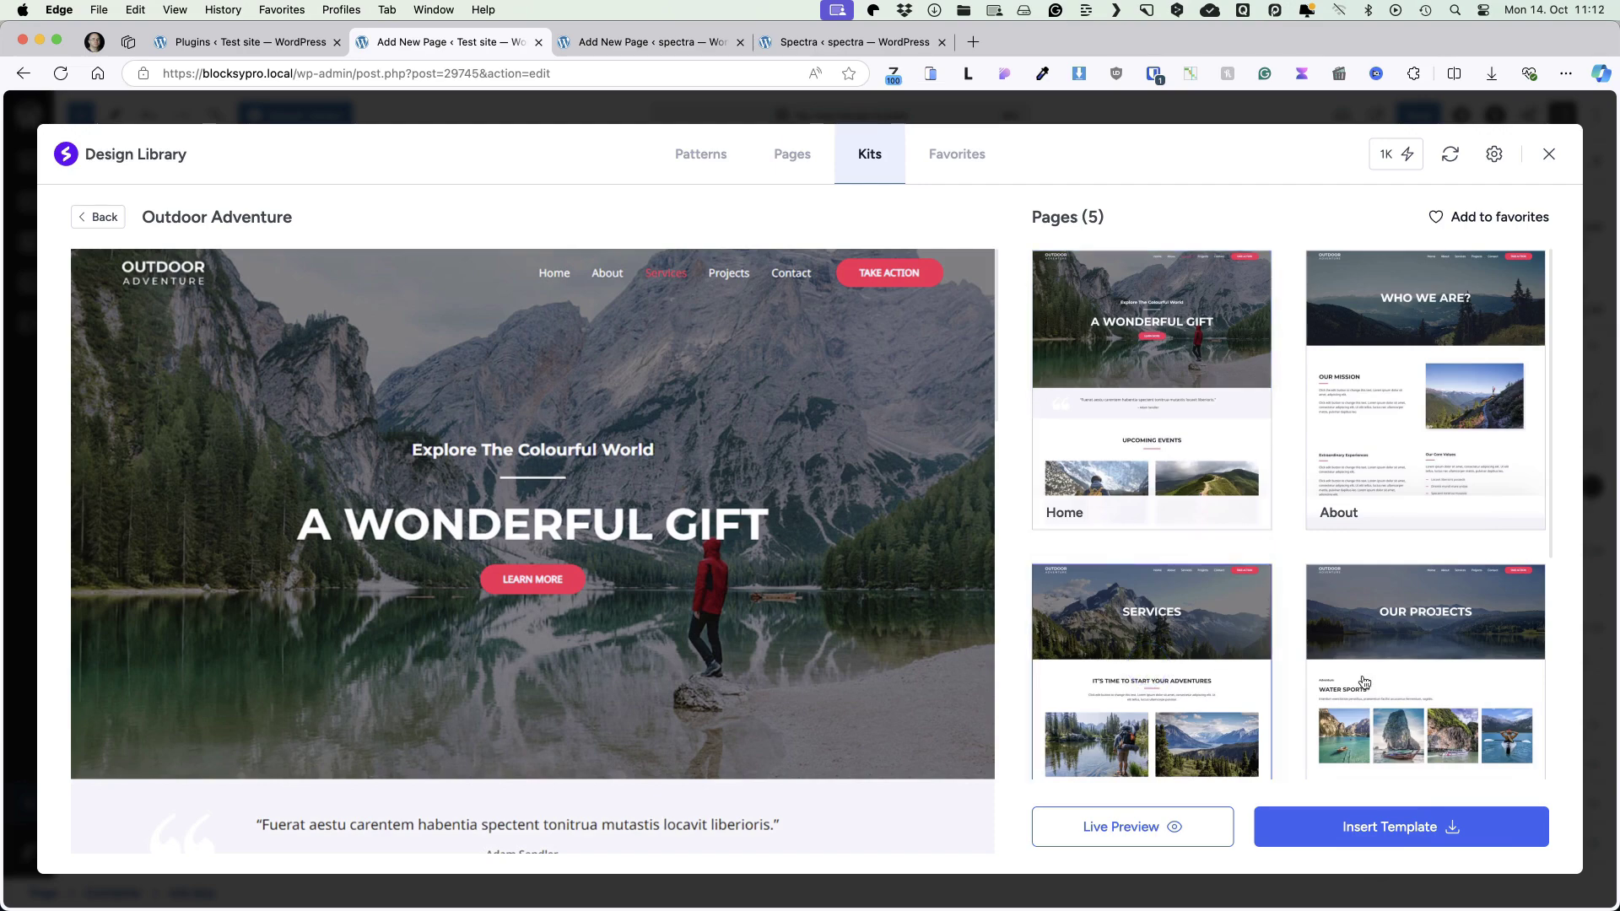
scroll(1365, 682, down, 4)
click(1393, 387)
click(1111, 644)
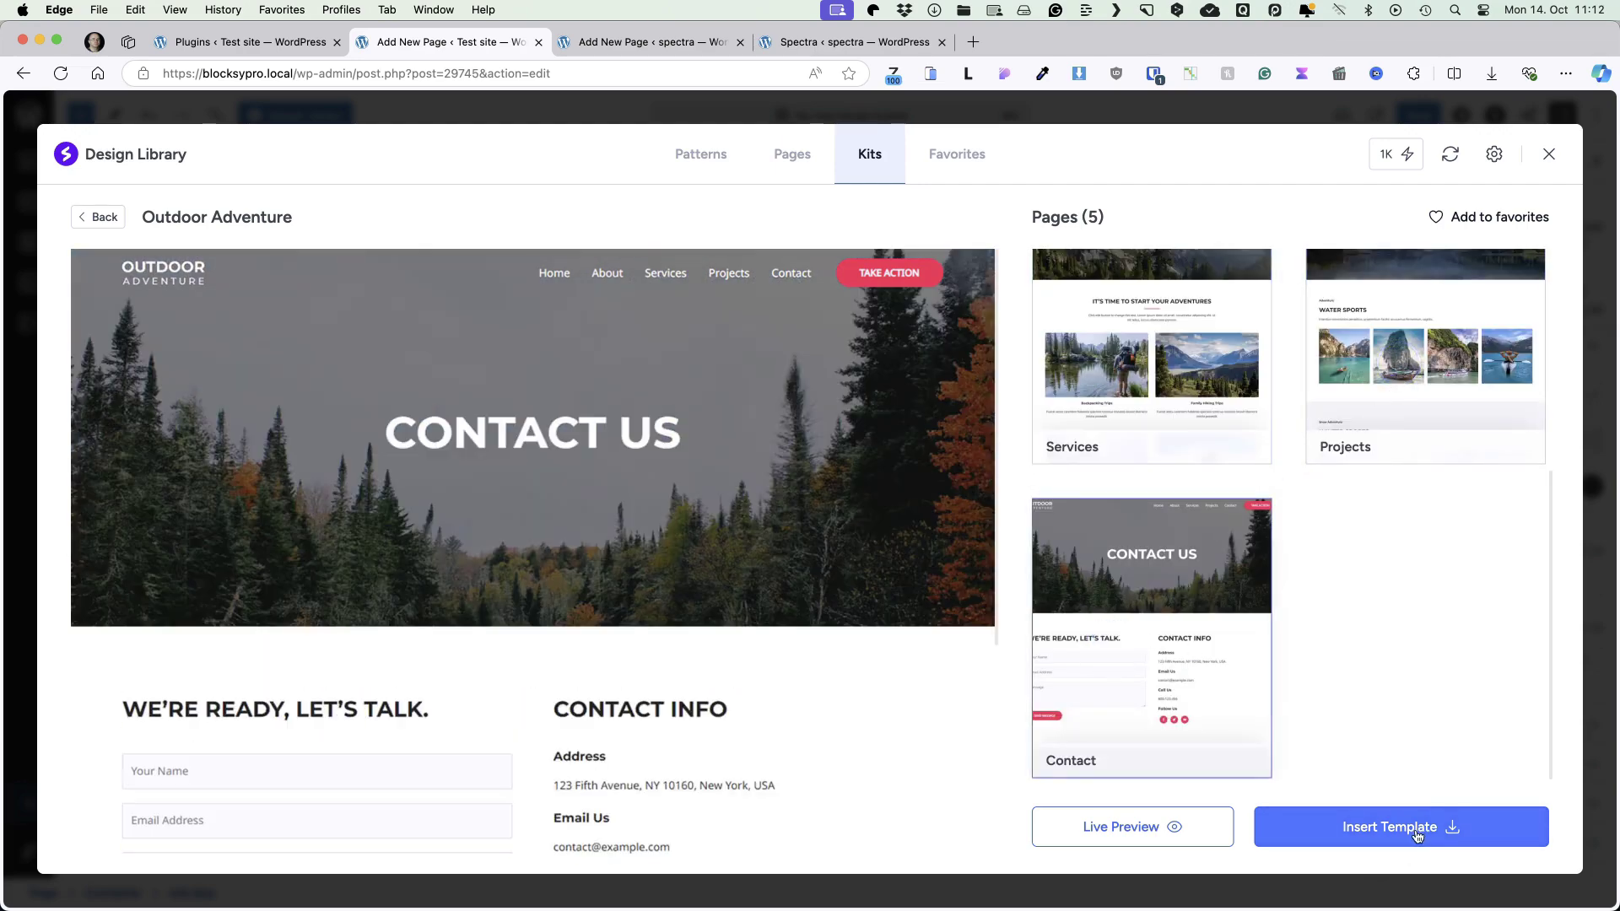
Add the Outdoor Adventure and Electronic Store kits to the favorites and show the favorites collection
click(1437, 219)
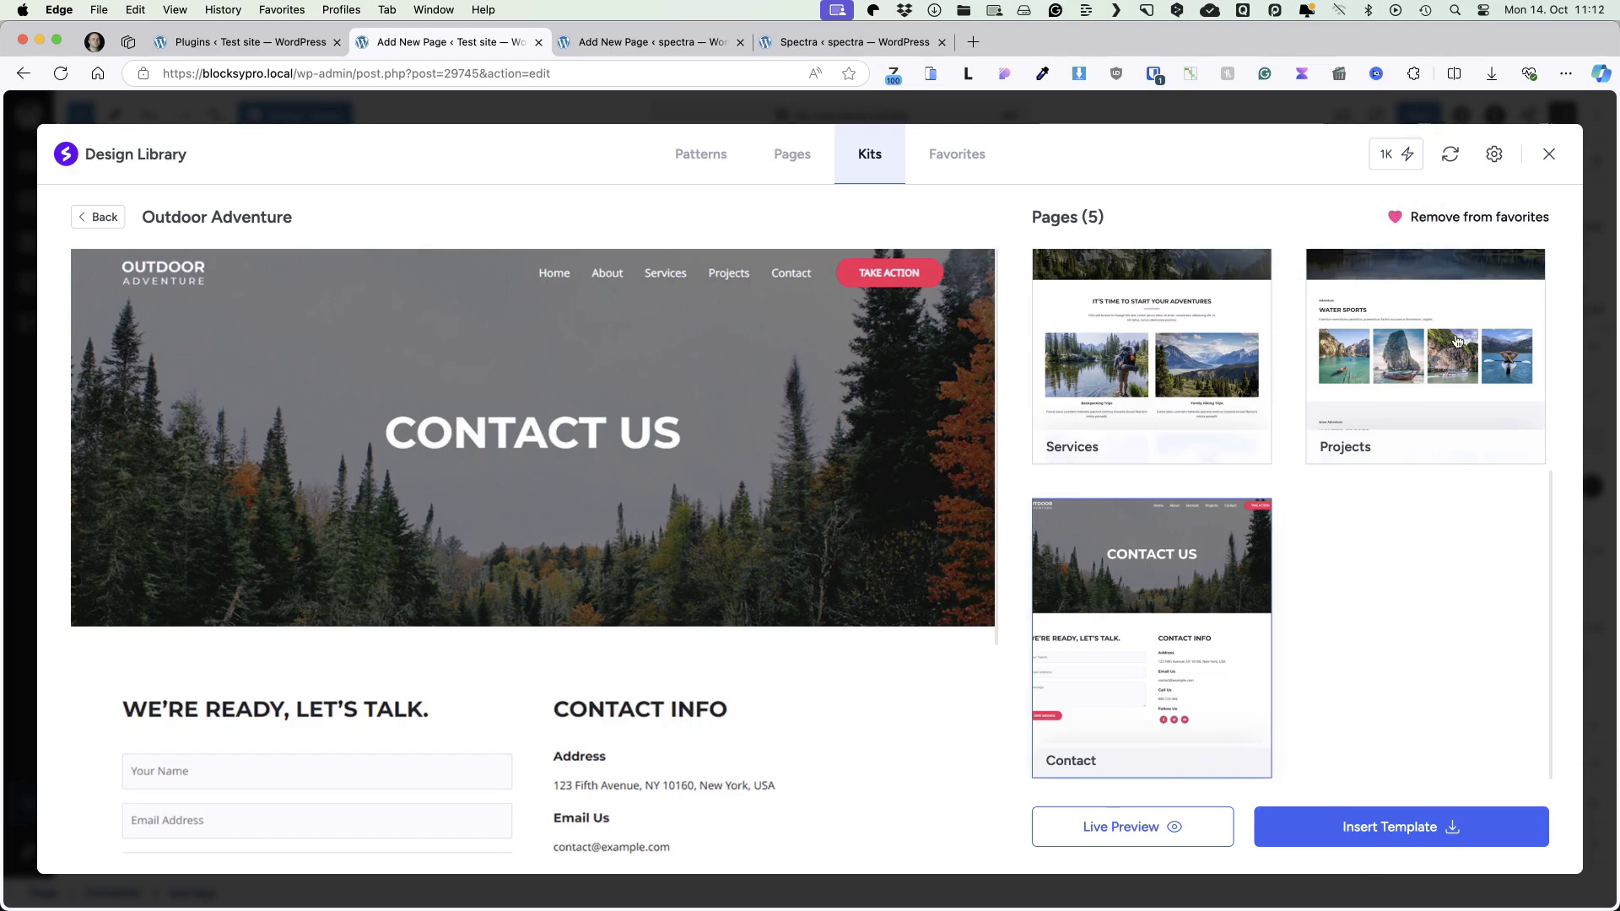
click(885, 157)
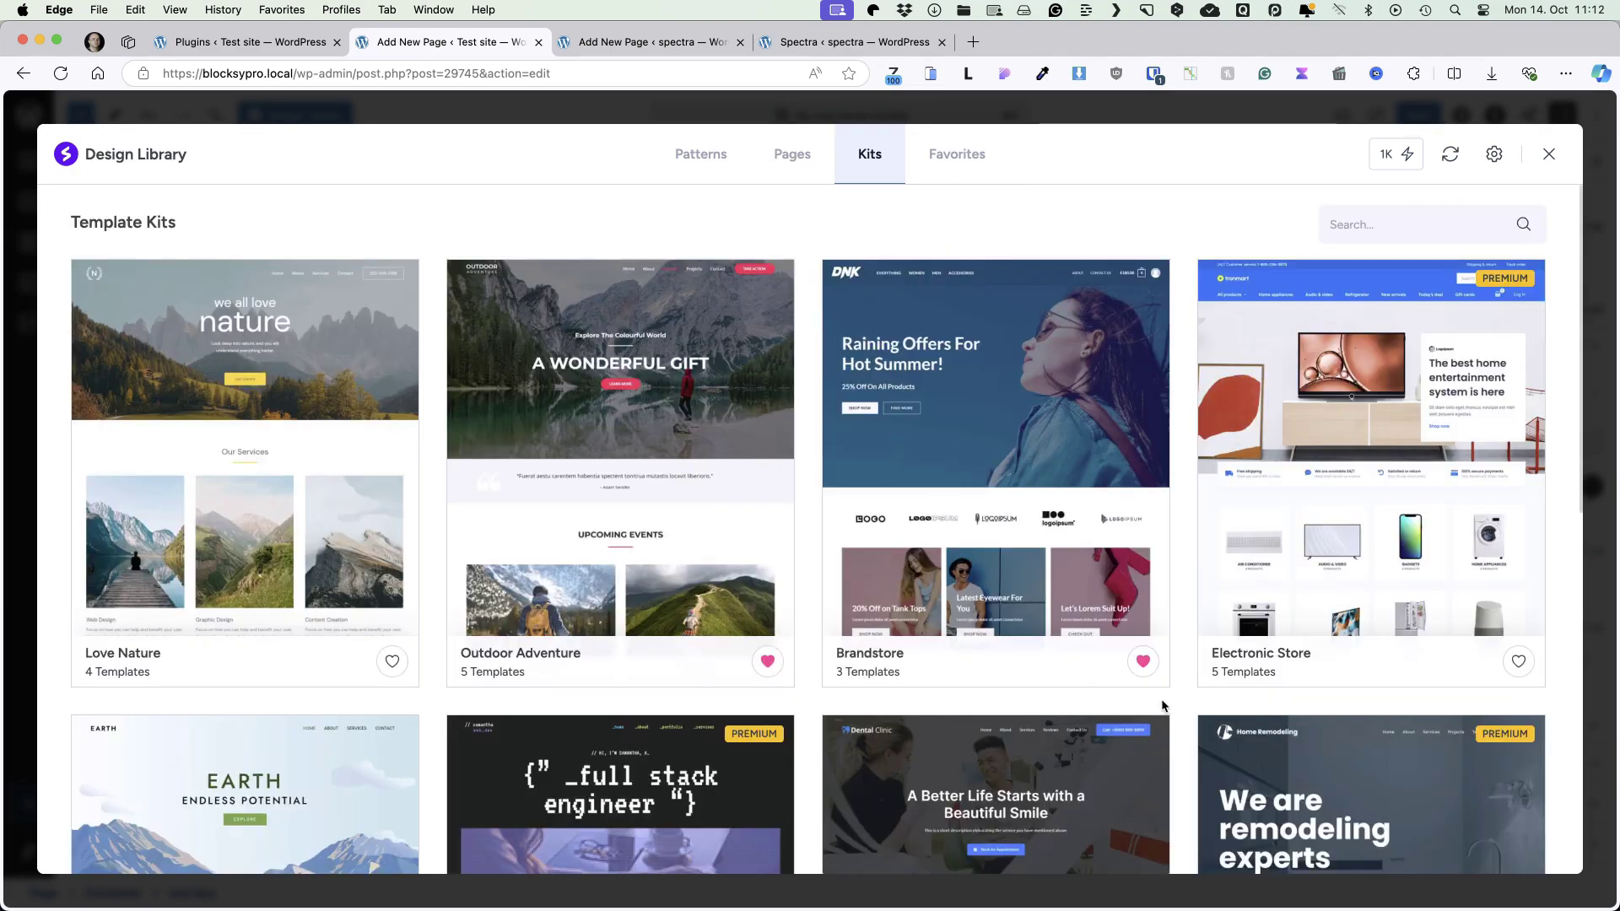
click(1516, 663)
click(953, 178)
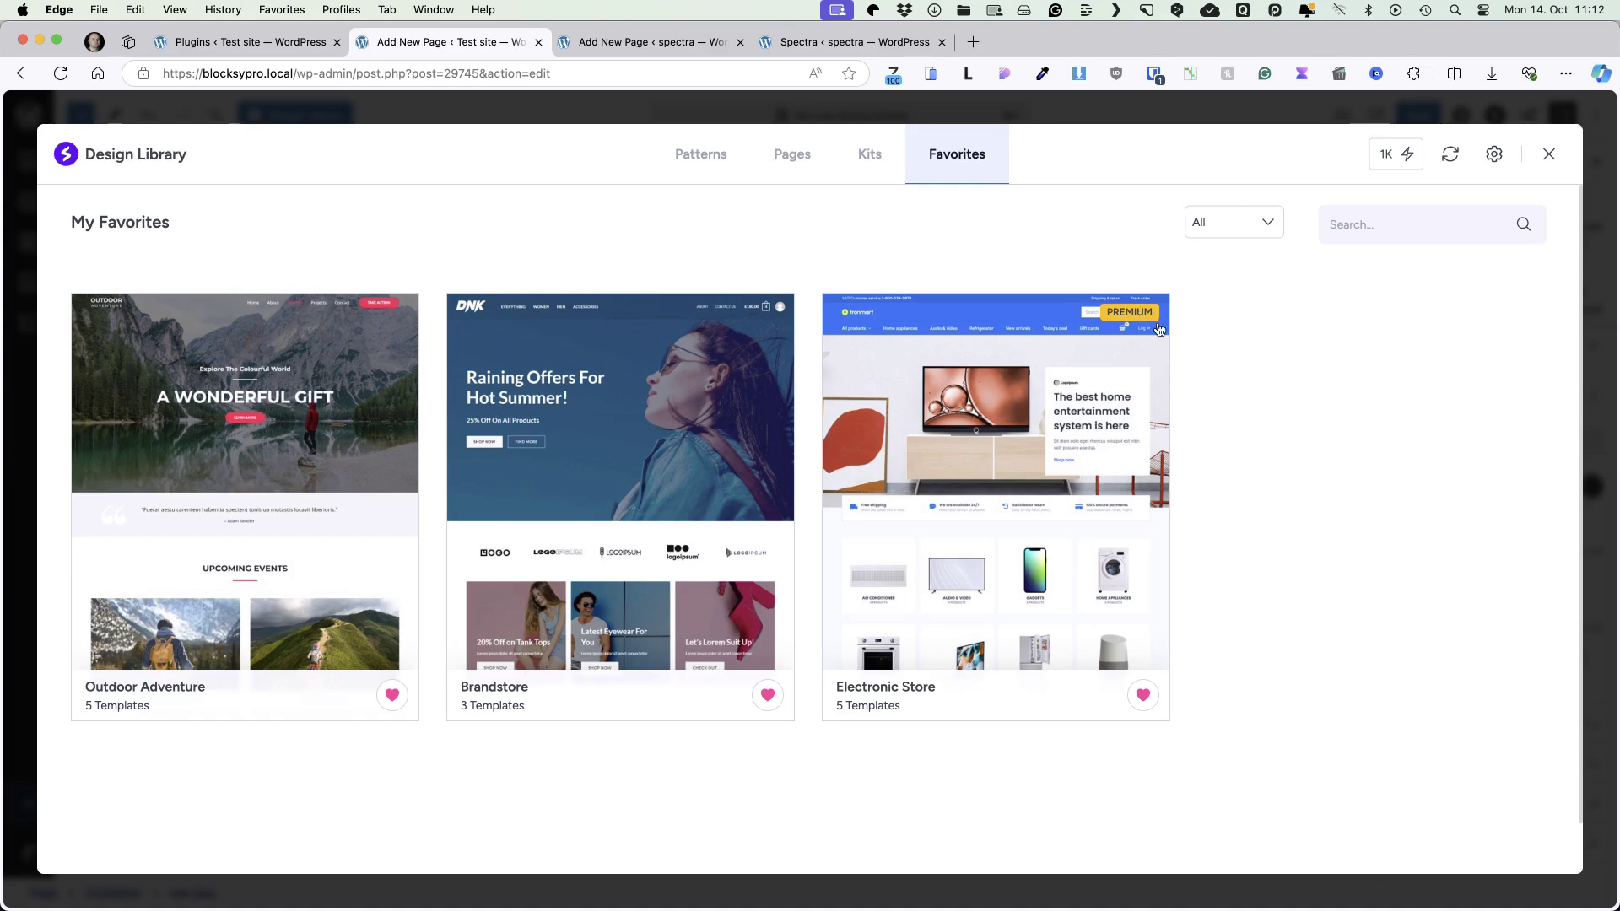
Review Spectra's Version Control settings, and reach them again through the plugin's Rollback link on the installed plugins page in a new tab
key(super+4)
click(442, 543)
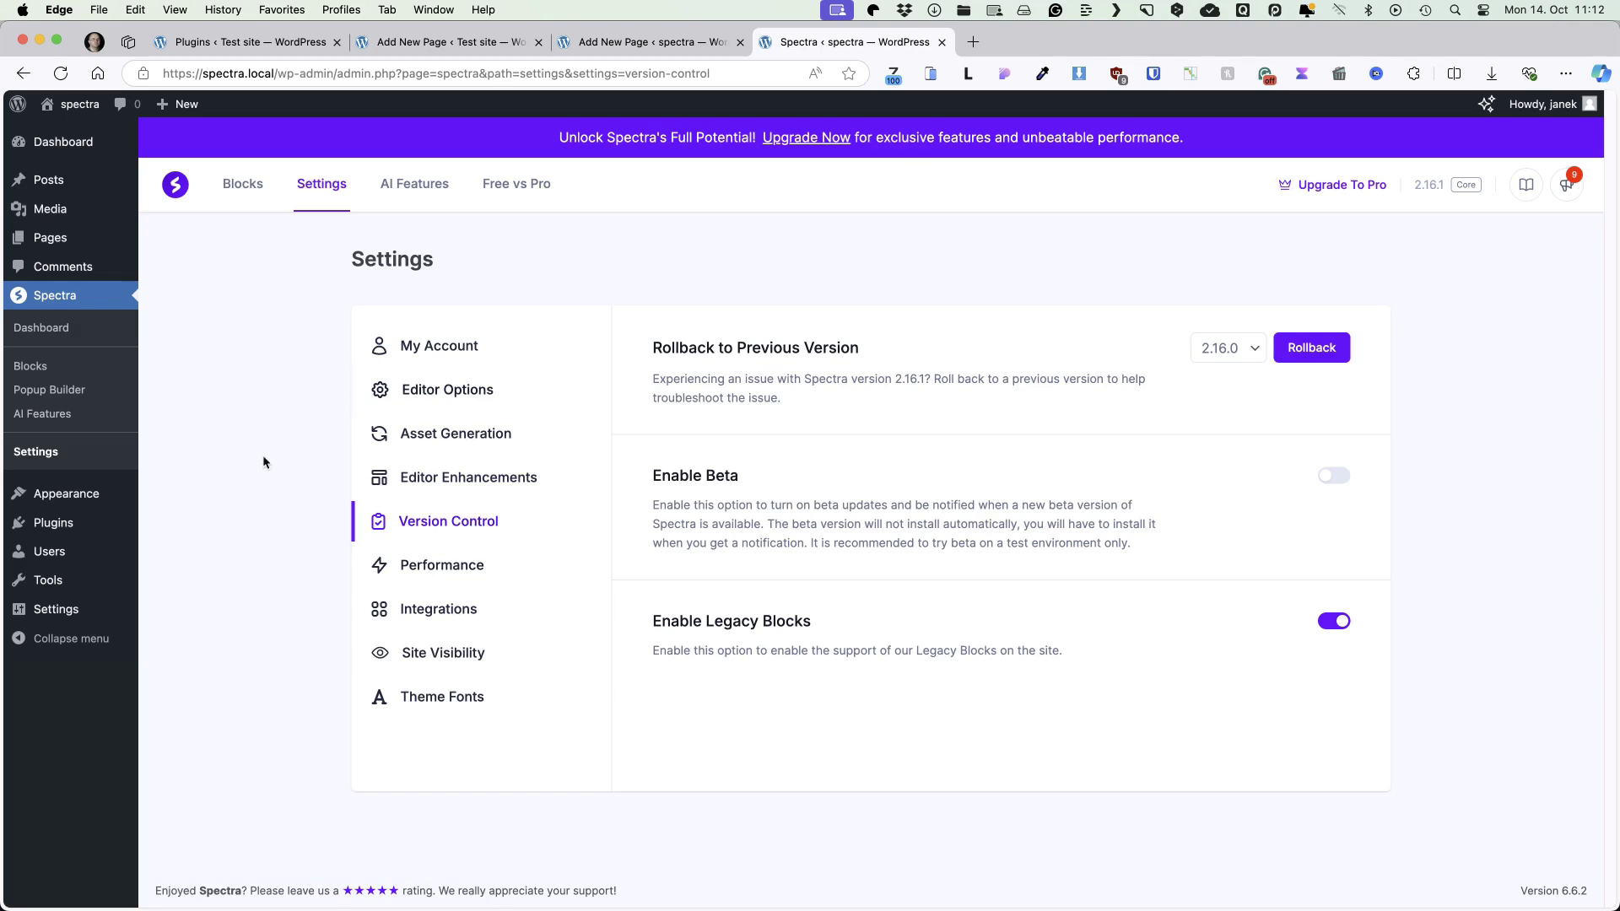
super+click(203, 521)
click(1018, 46)
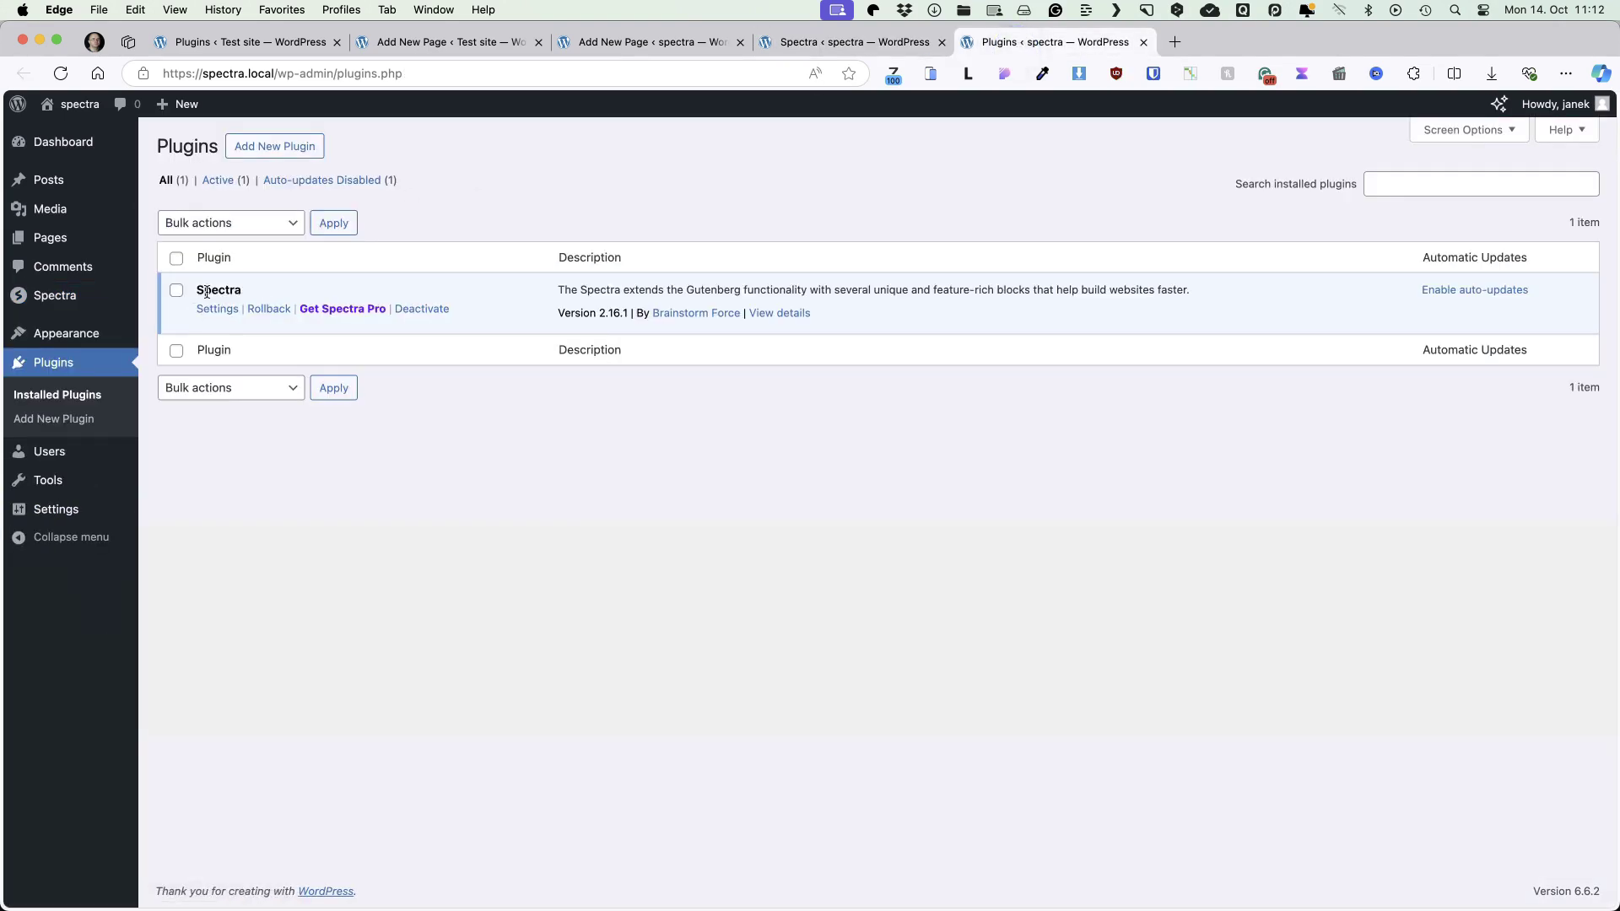
click(275, 311)
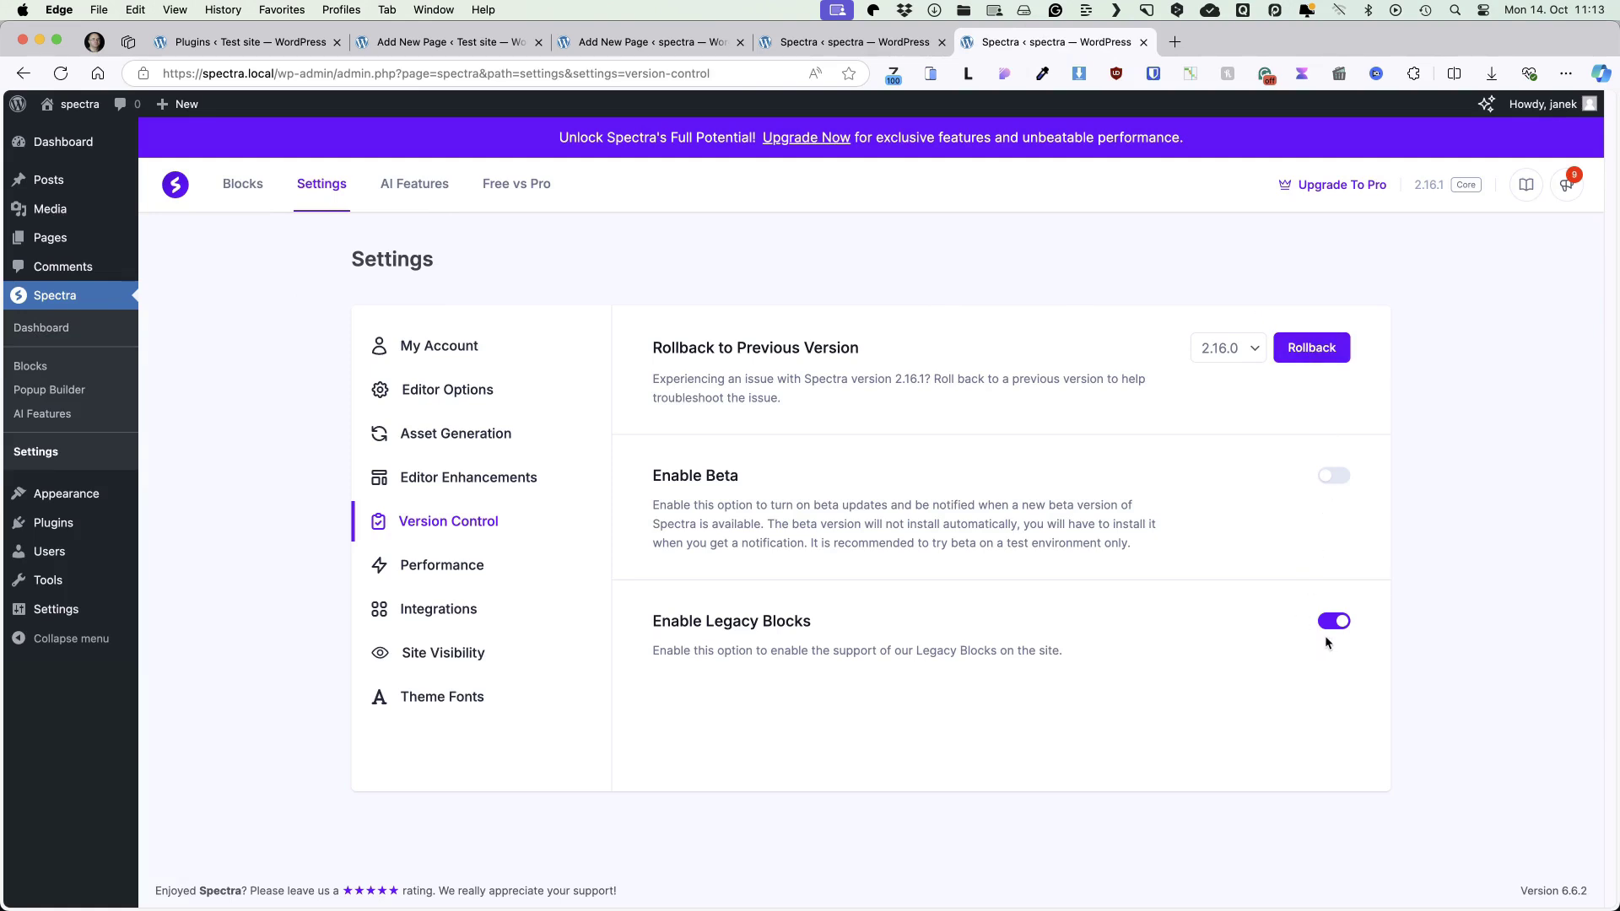
Review Spectra's Performance settings, trying Allow Only Selected Fonts on and off, and view the Integrations settings
click(462, 574)
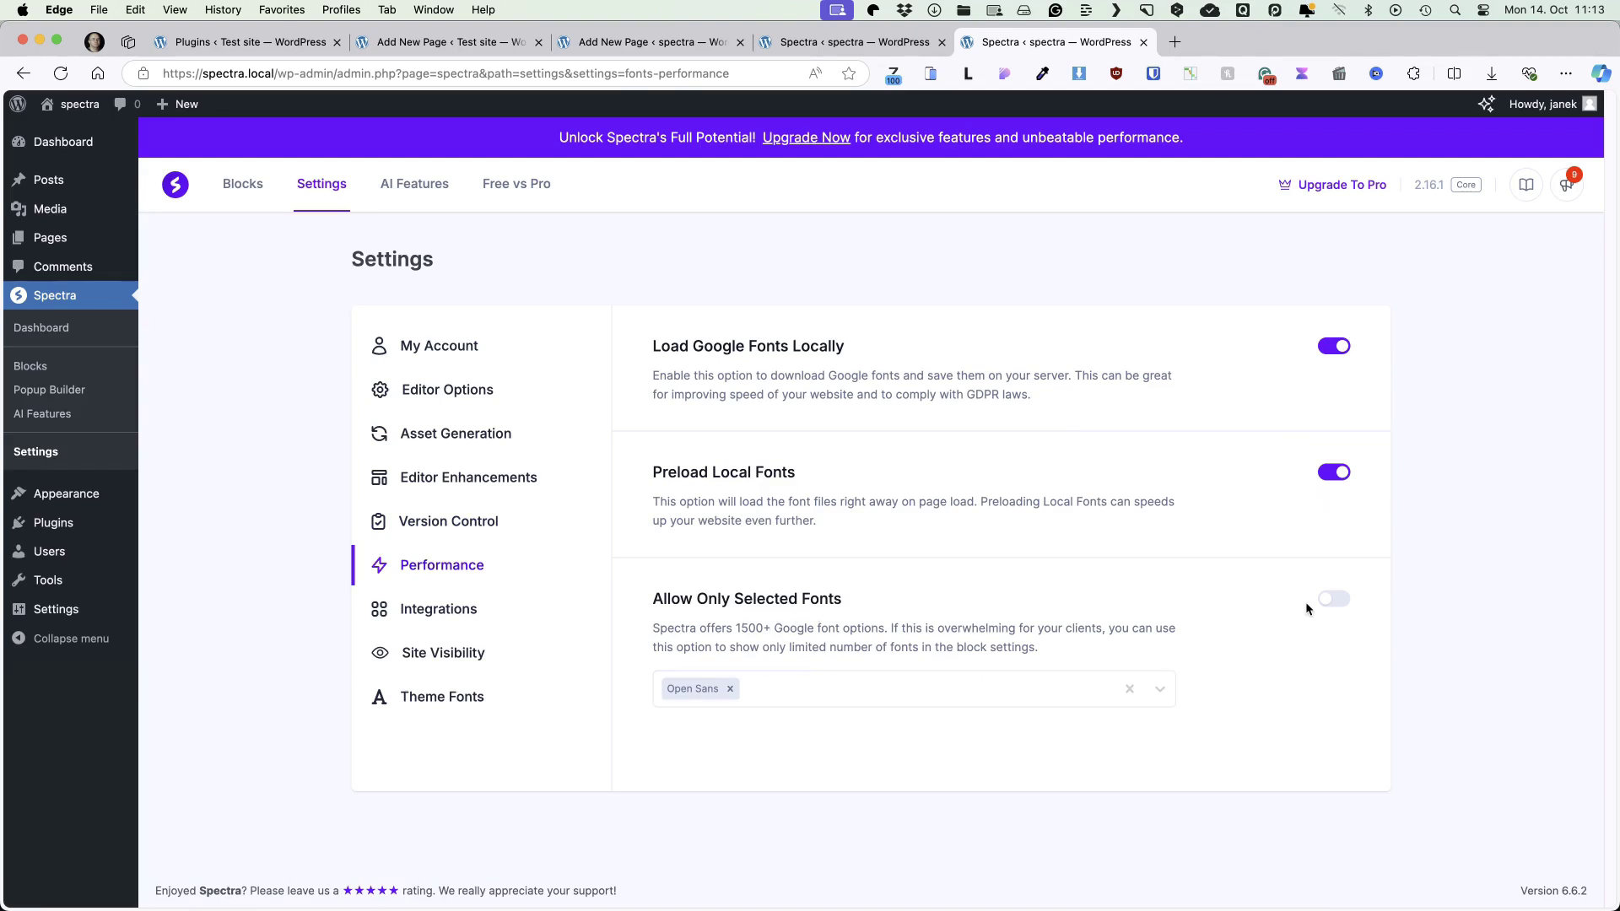
click(1333, 600)
click(1340, 609)
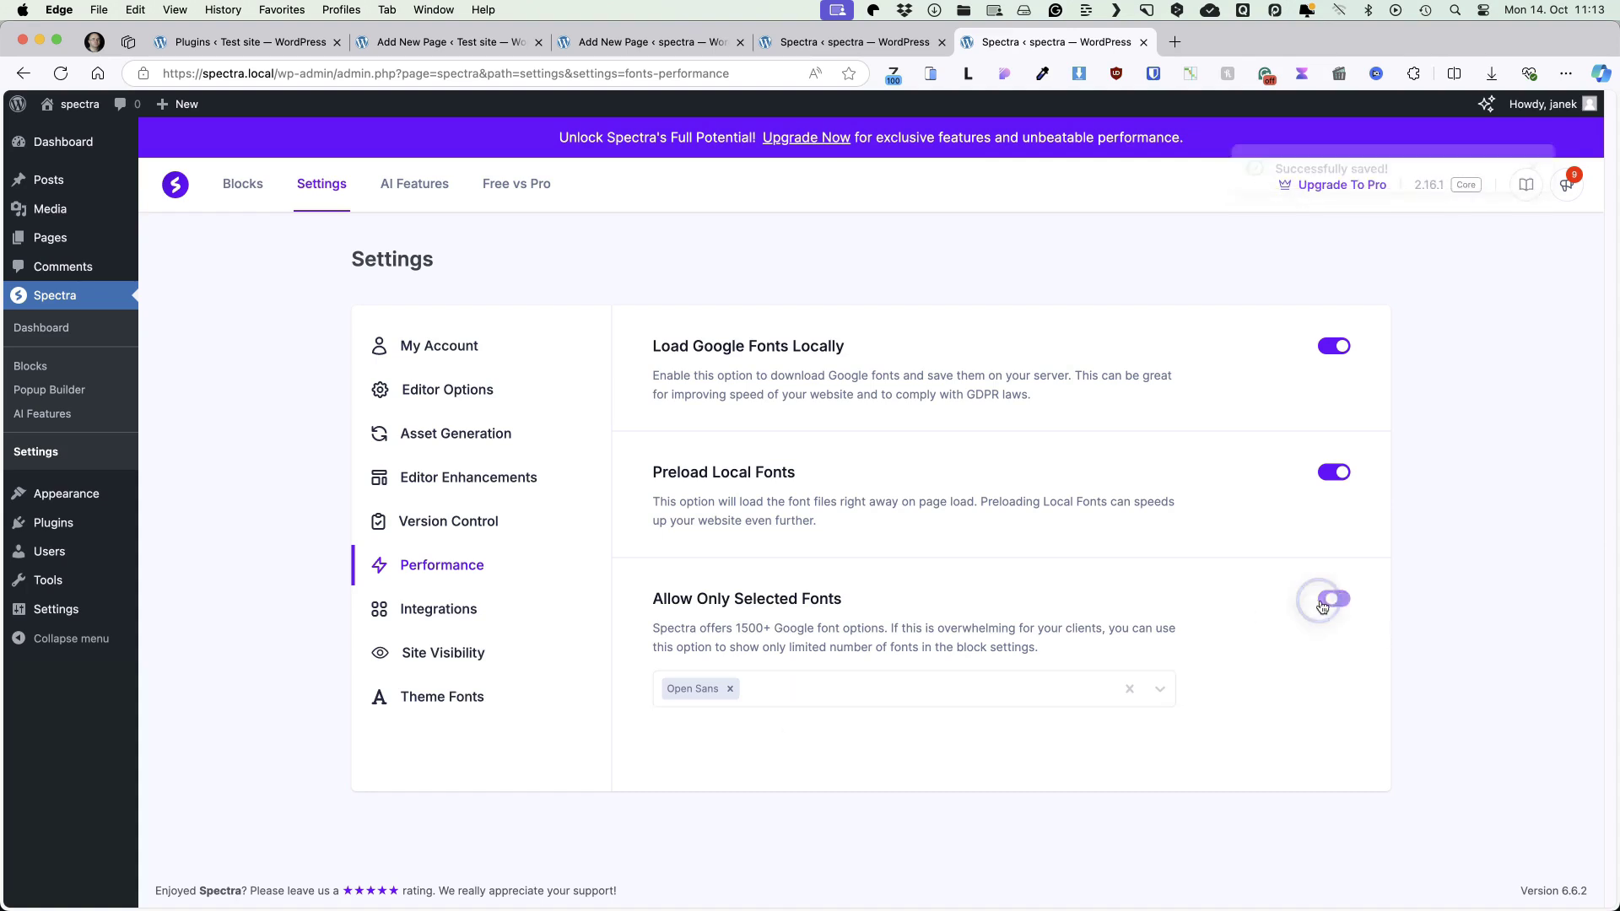
click(430, 613)
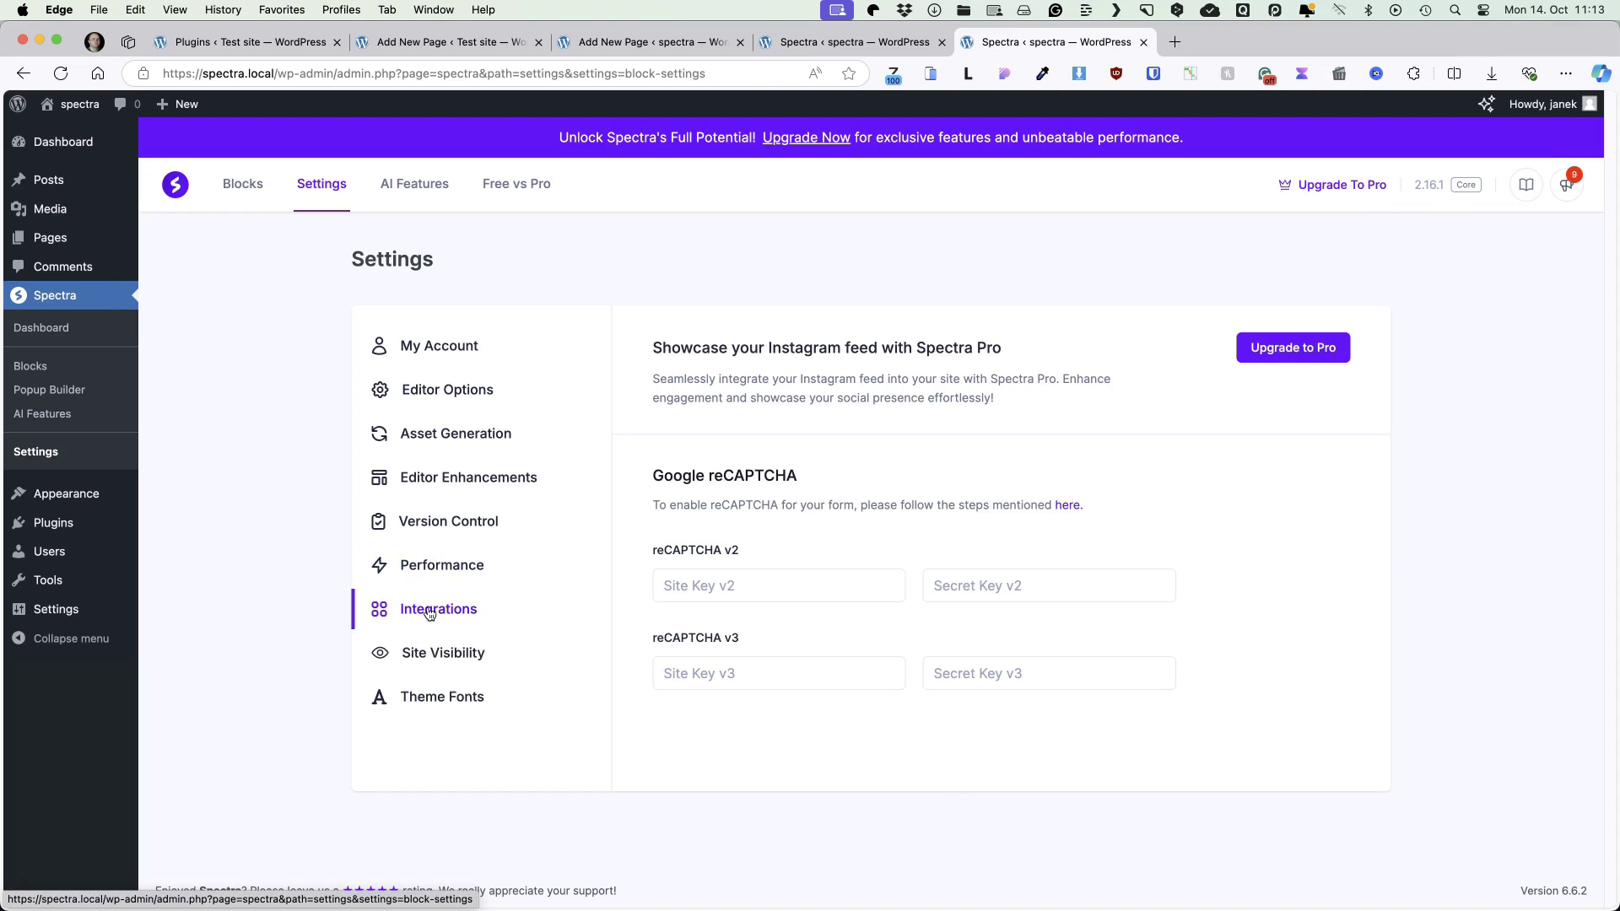
Enable Coming Soon Mode in the Site Visibility settings with Sample Page as its page
click(437, 654)
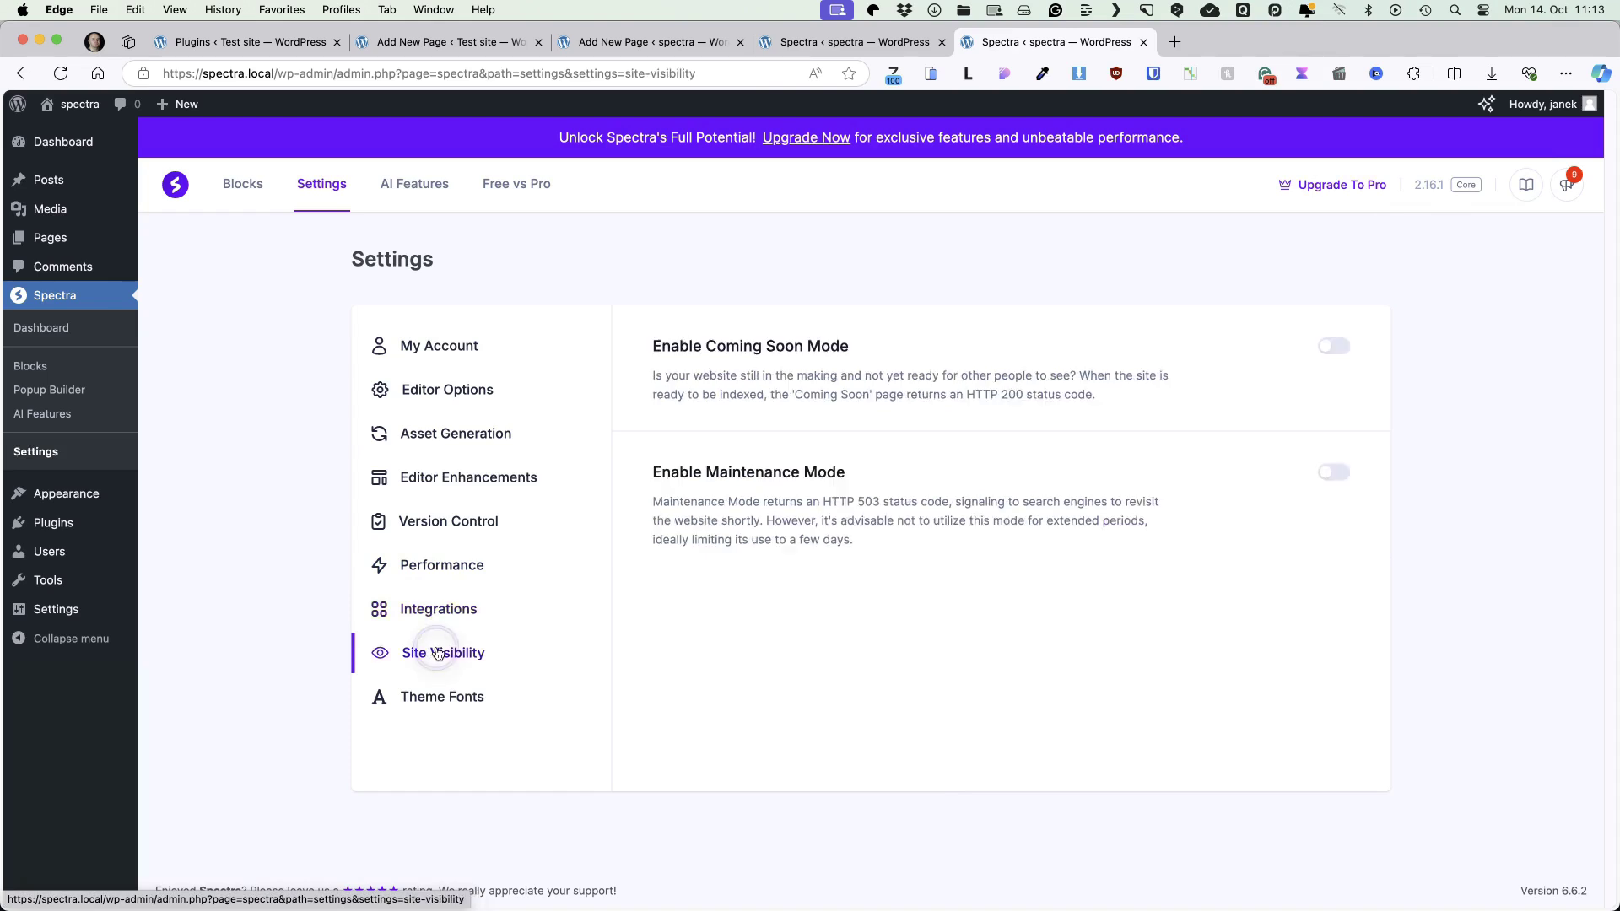
click(1347, 350)
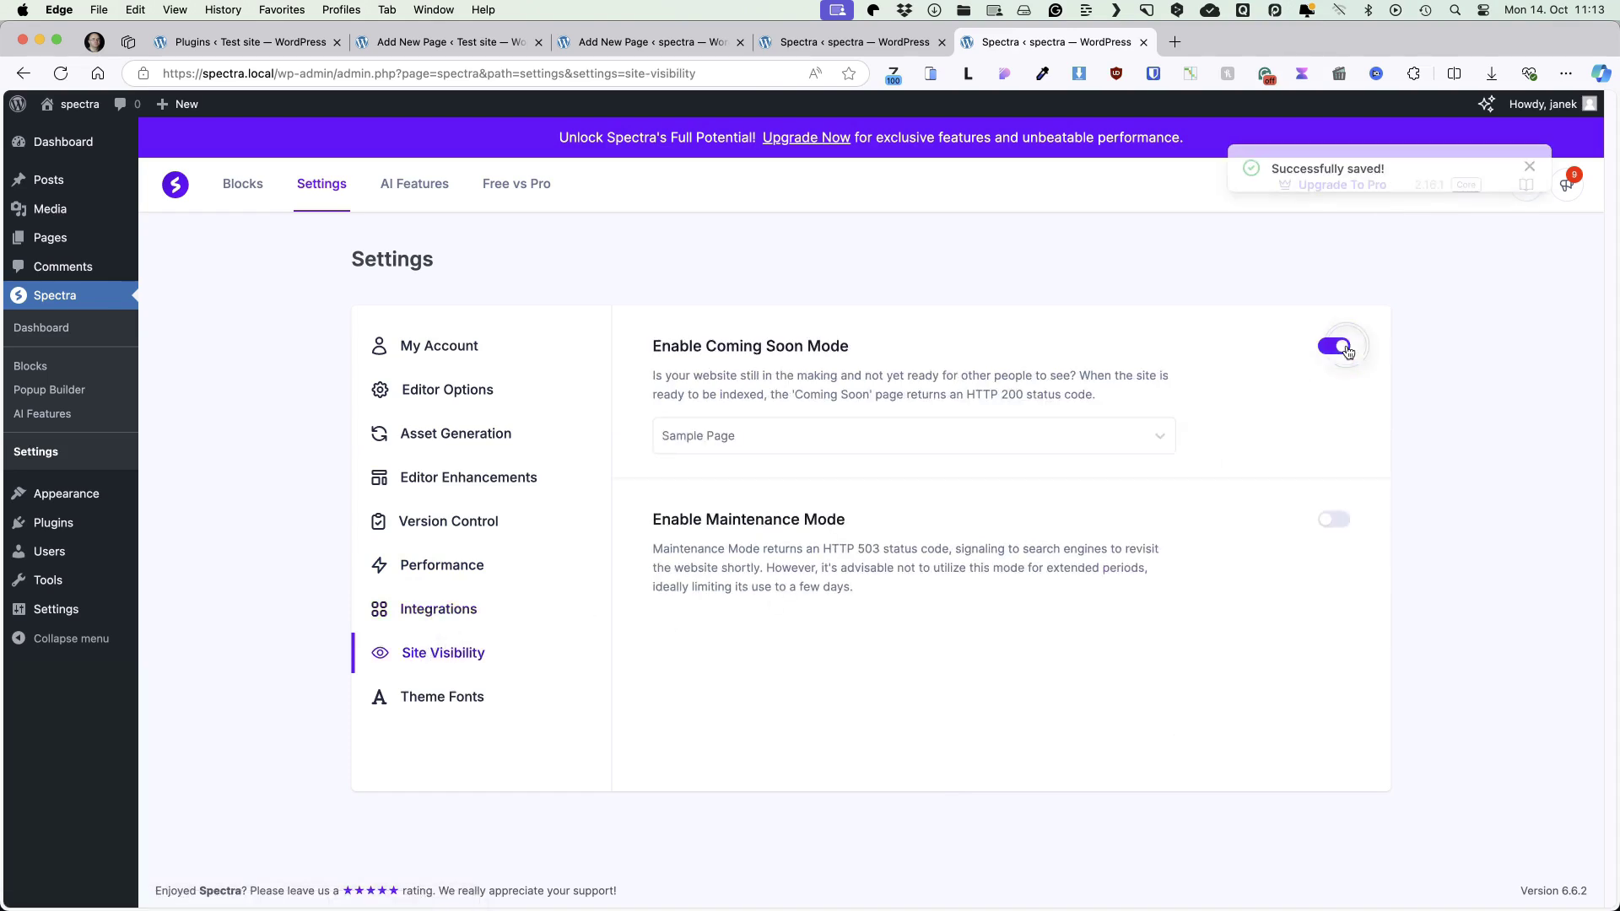
click(747, 441)
click(711, 477)
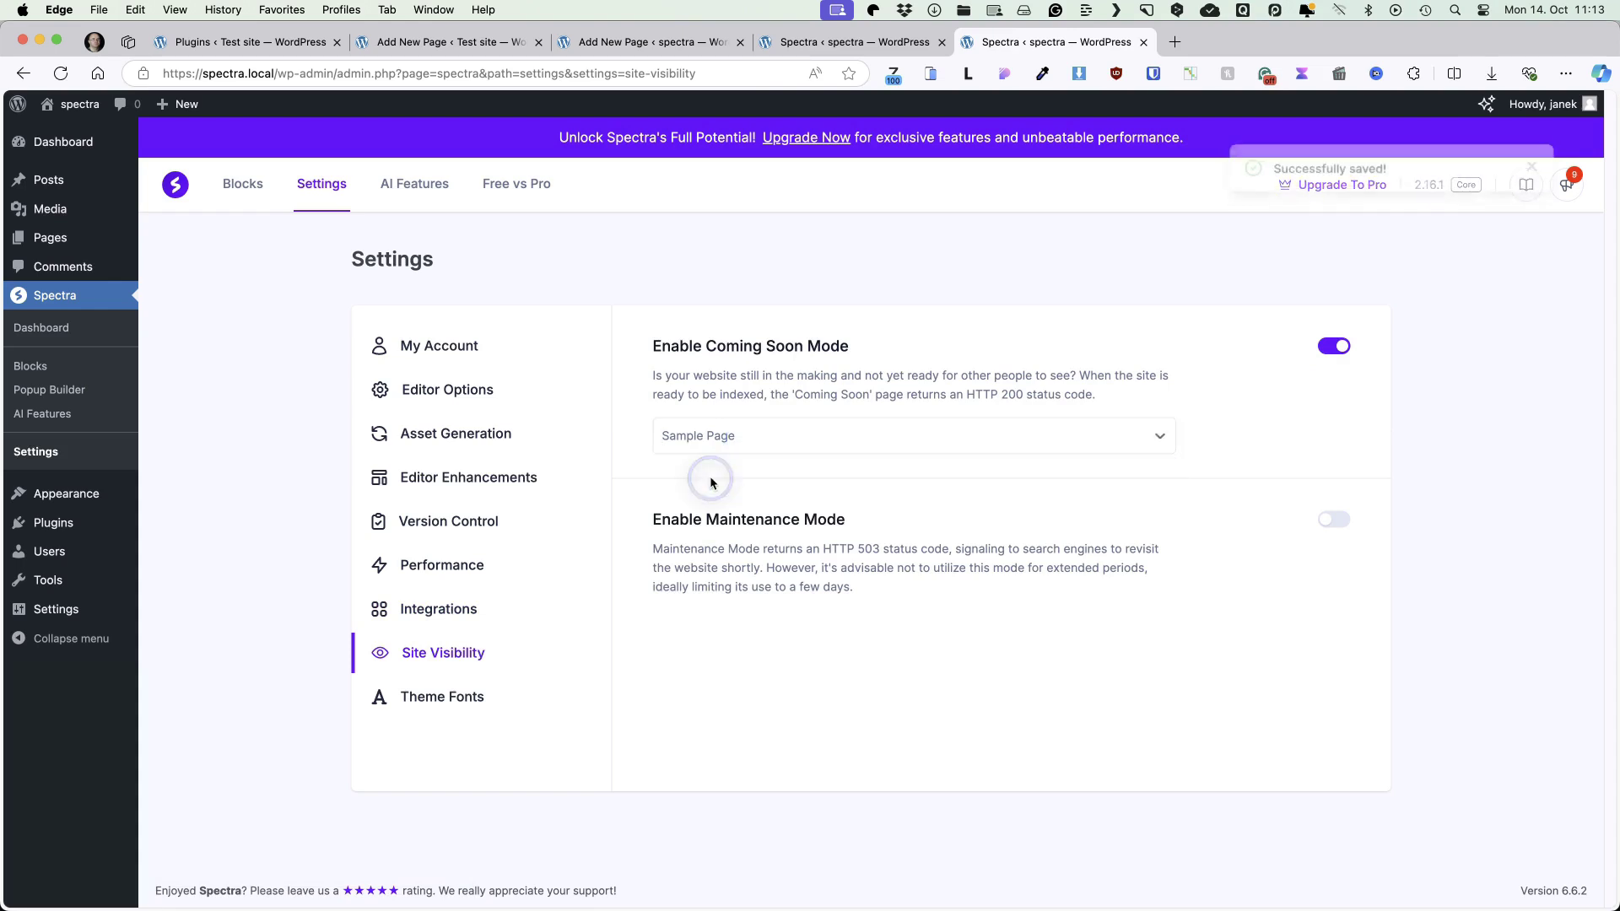
Create a new page in a separate tab and title it "Coming soon"
mouse_move(32, 229)
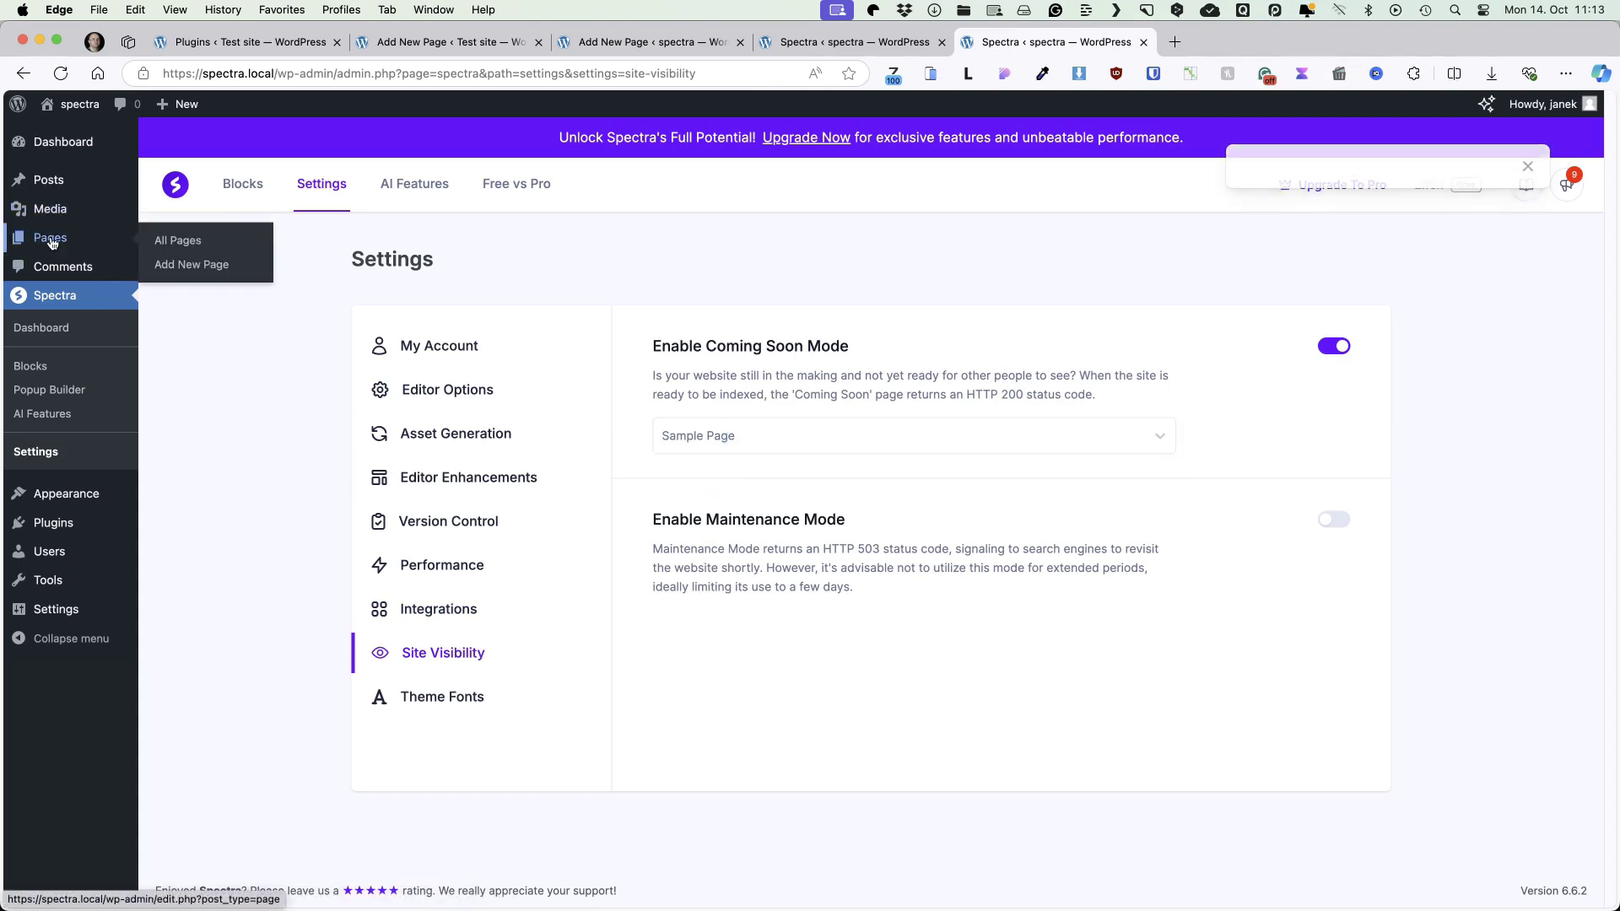
super+click(199, 260)
click(1254, 42)
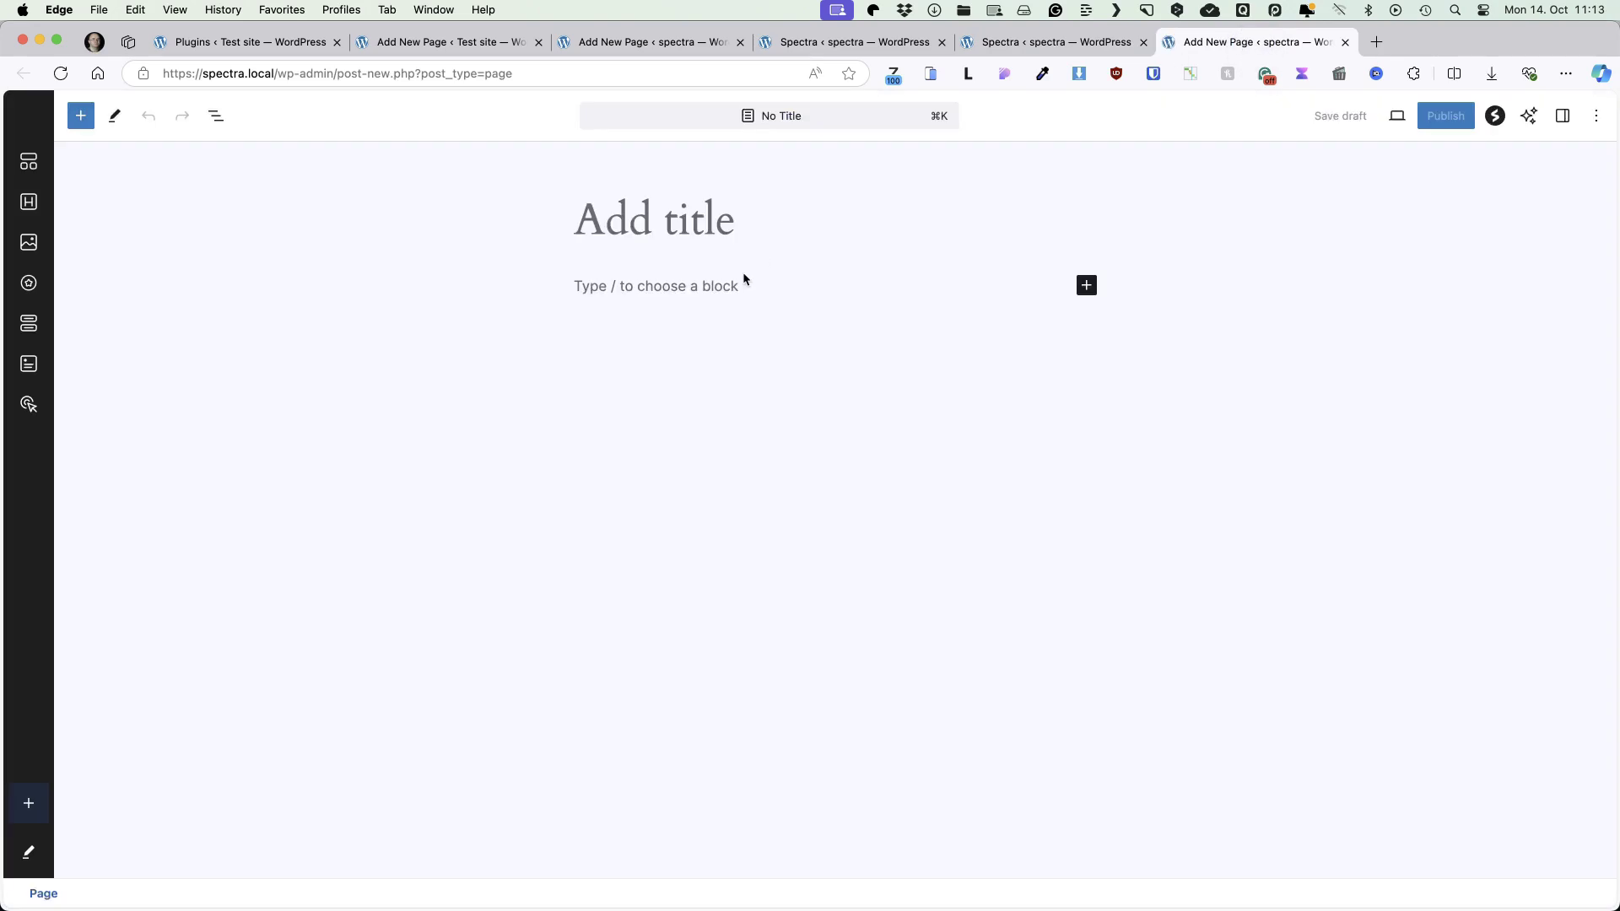
key(Escape)
text(Coming soon)
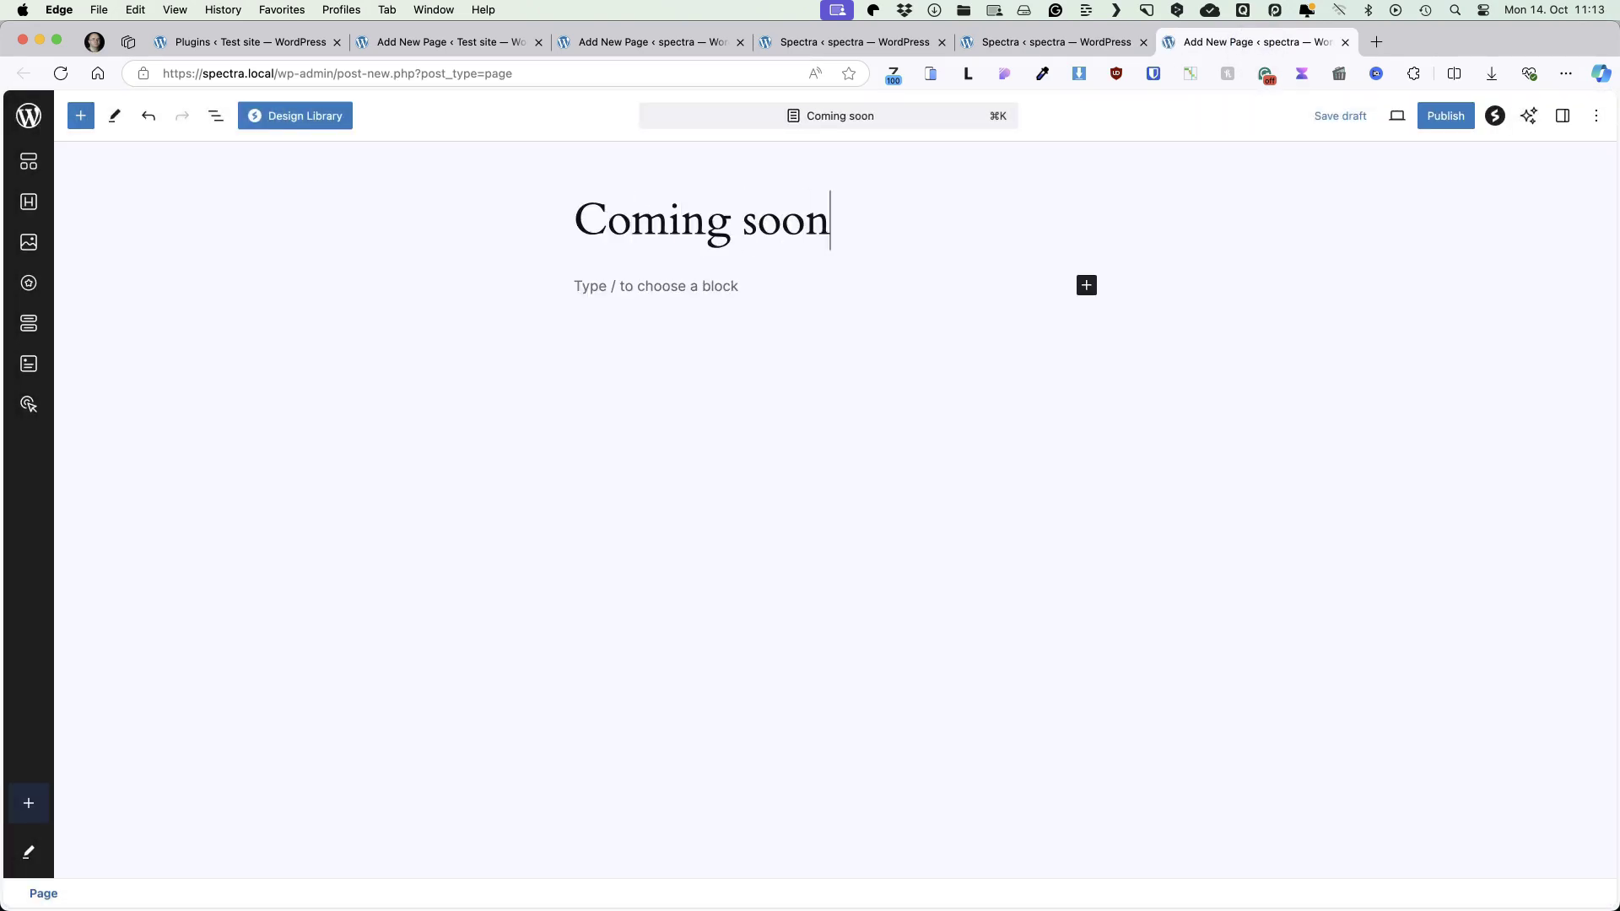
Insert the centered Hero pattern with the dark mountain background from the Design Library into the page
click(29, 160)
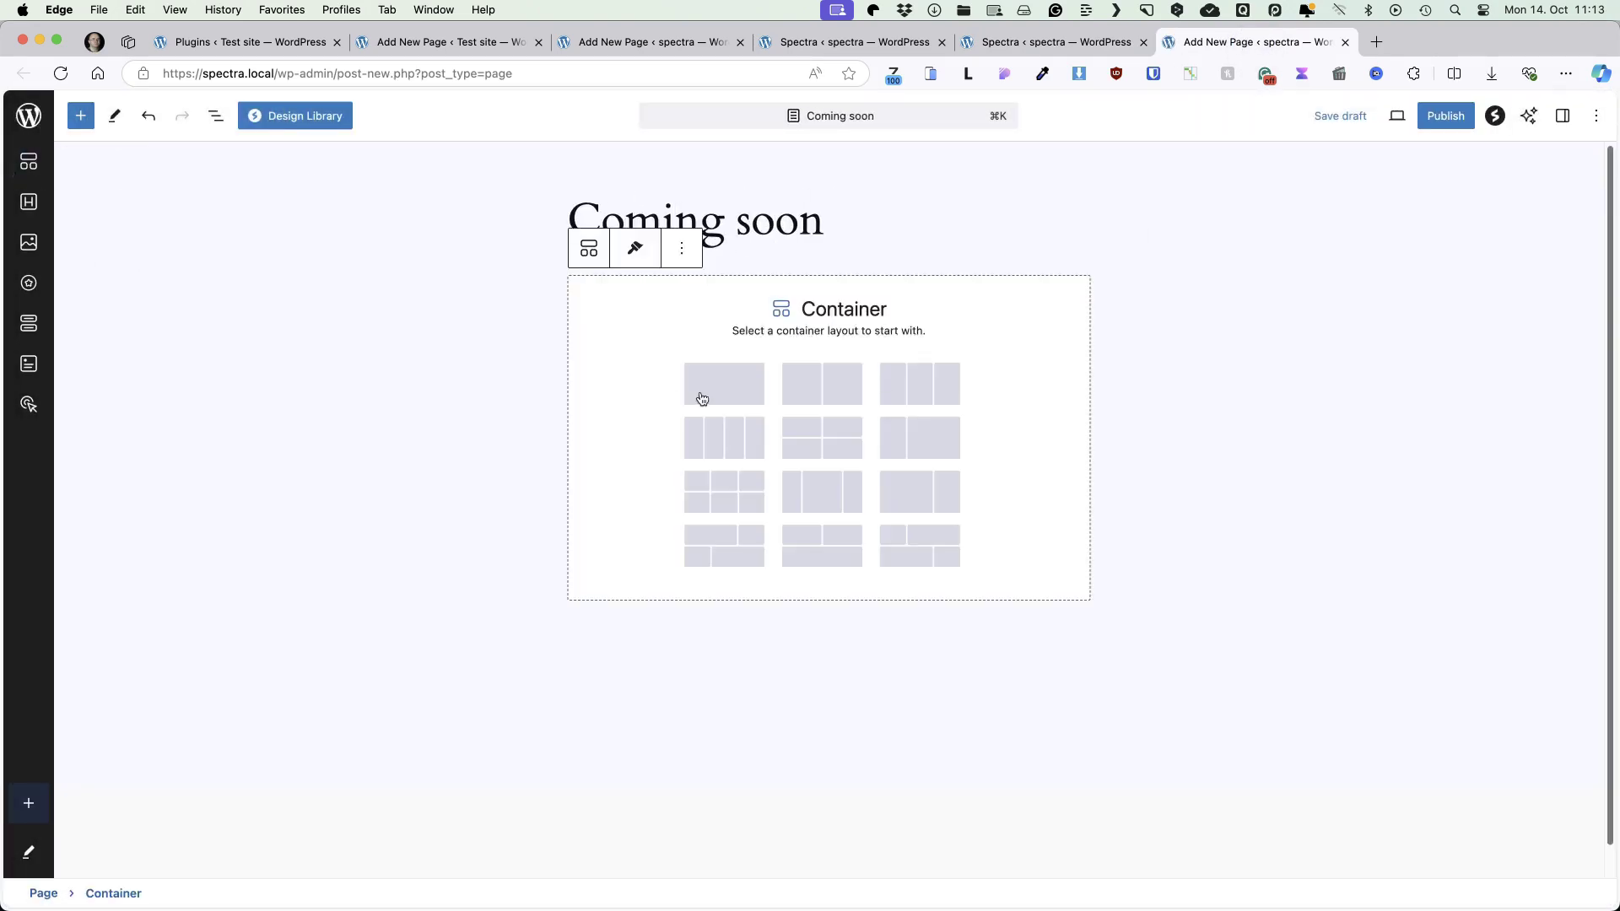
click(716, 377)
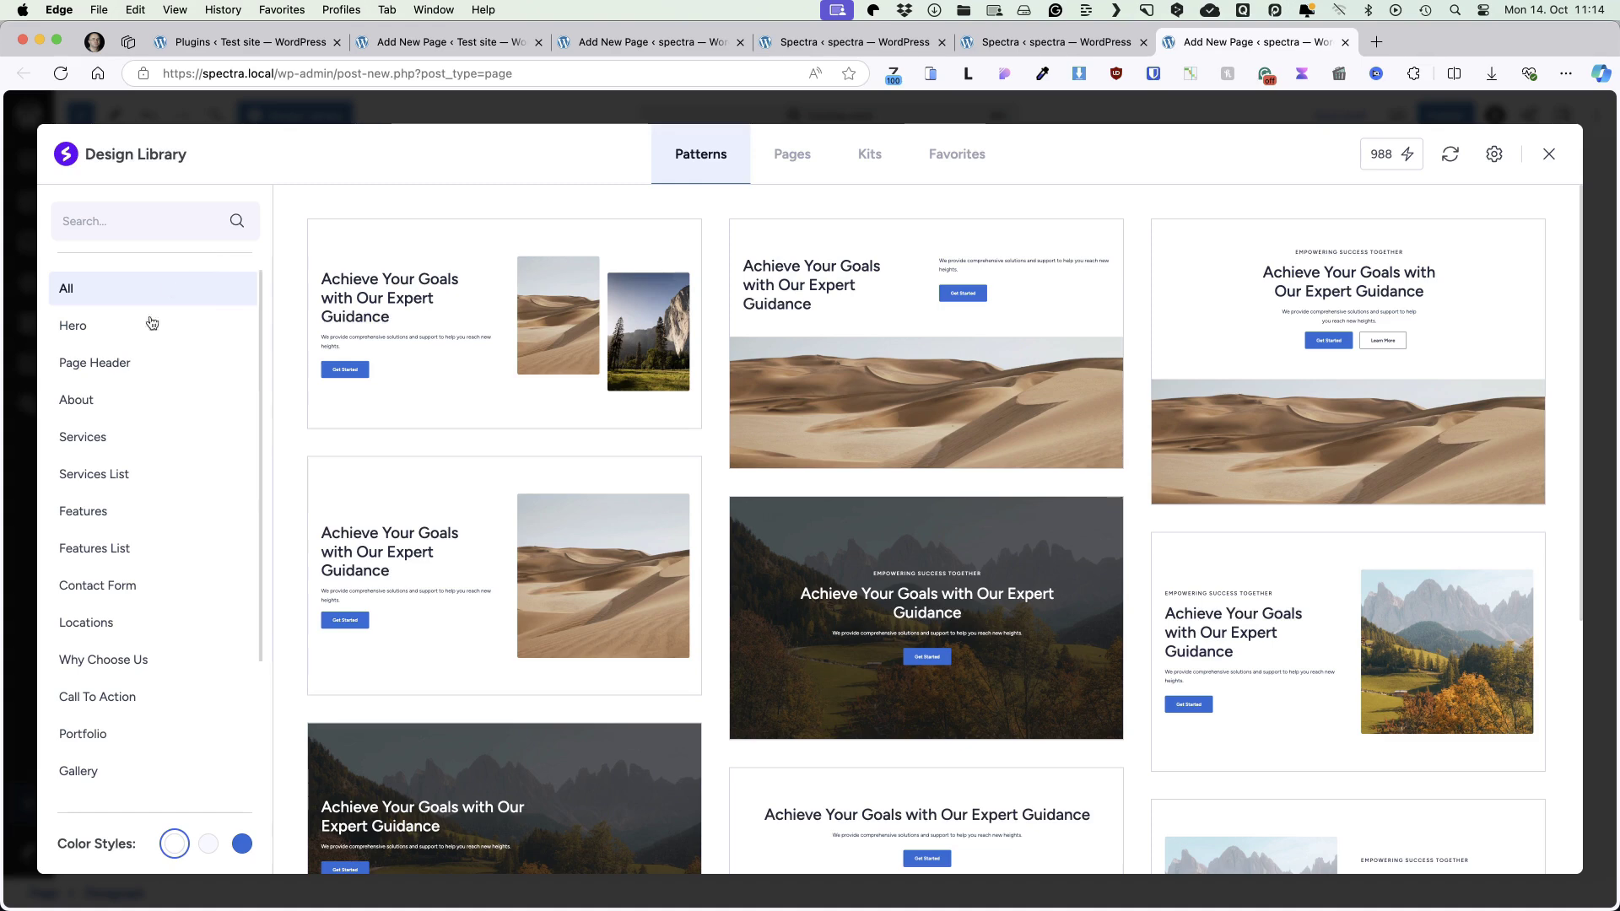
click(137, 335)
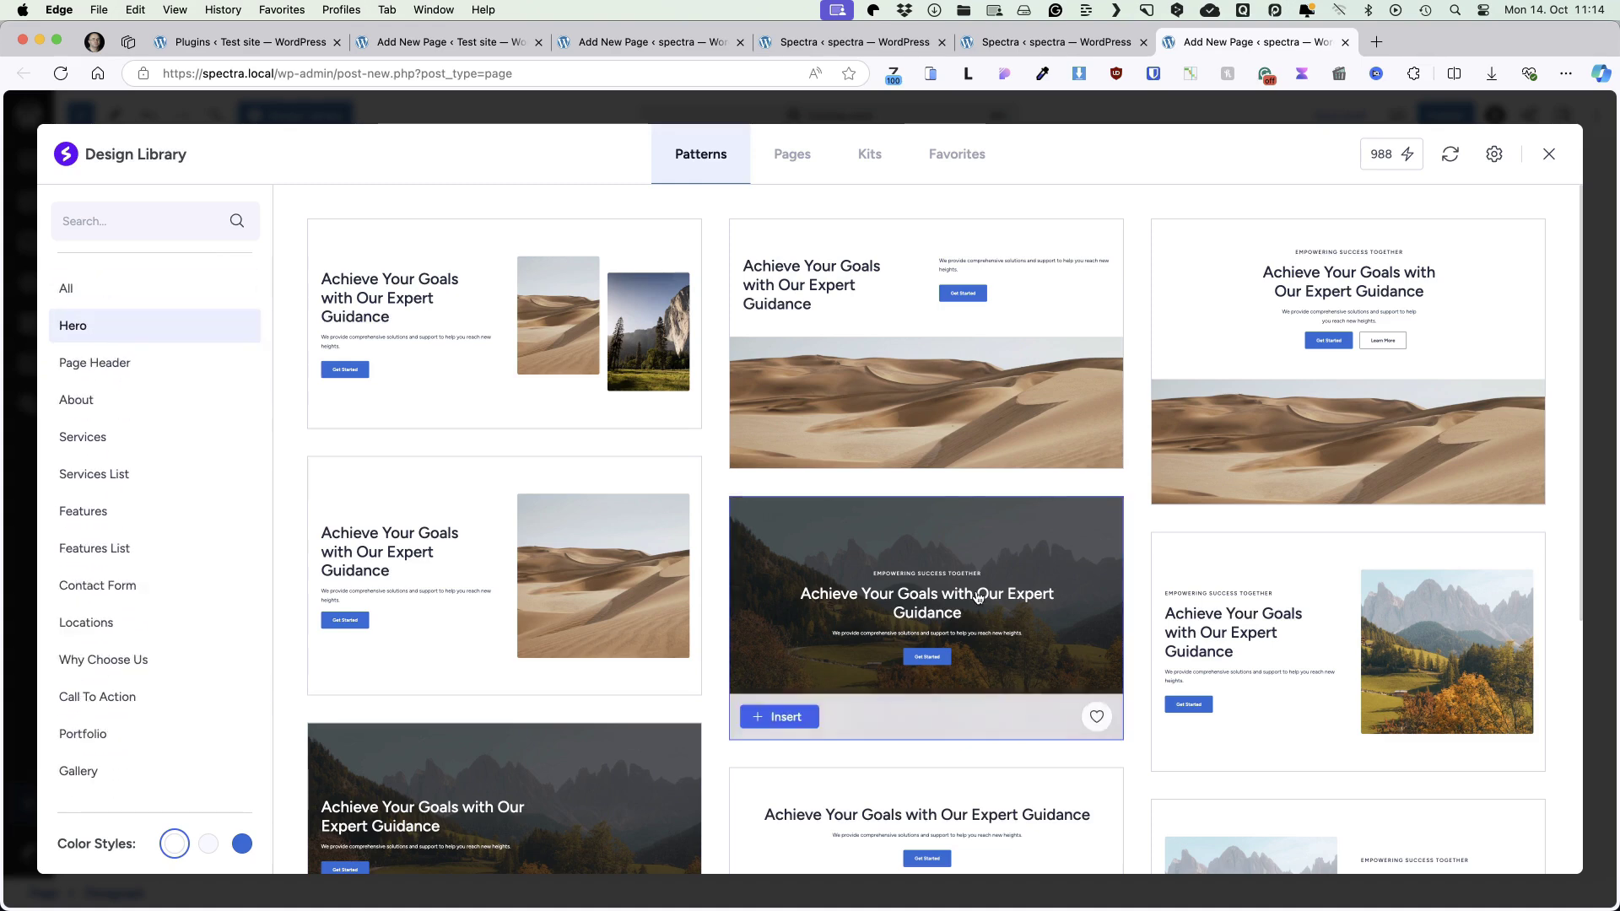
click(786, 717)
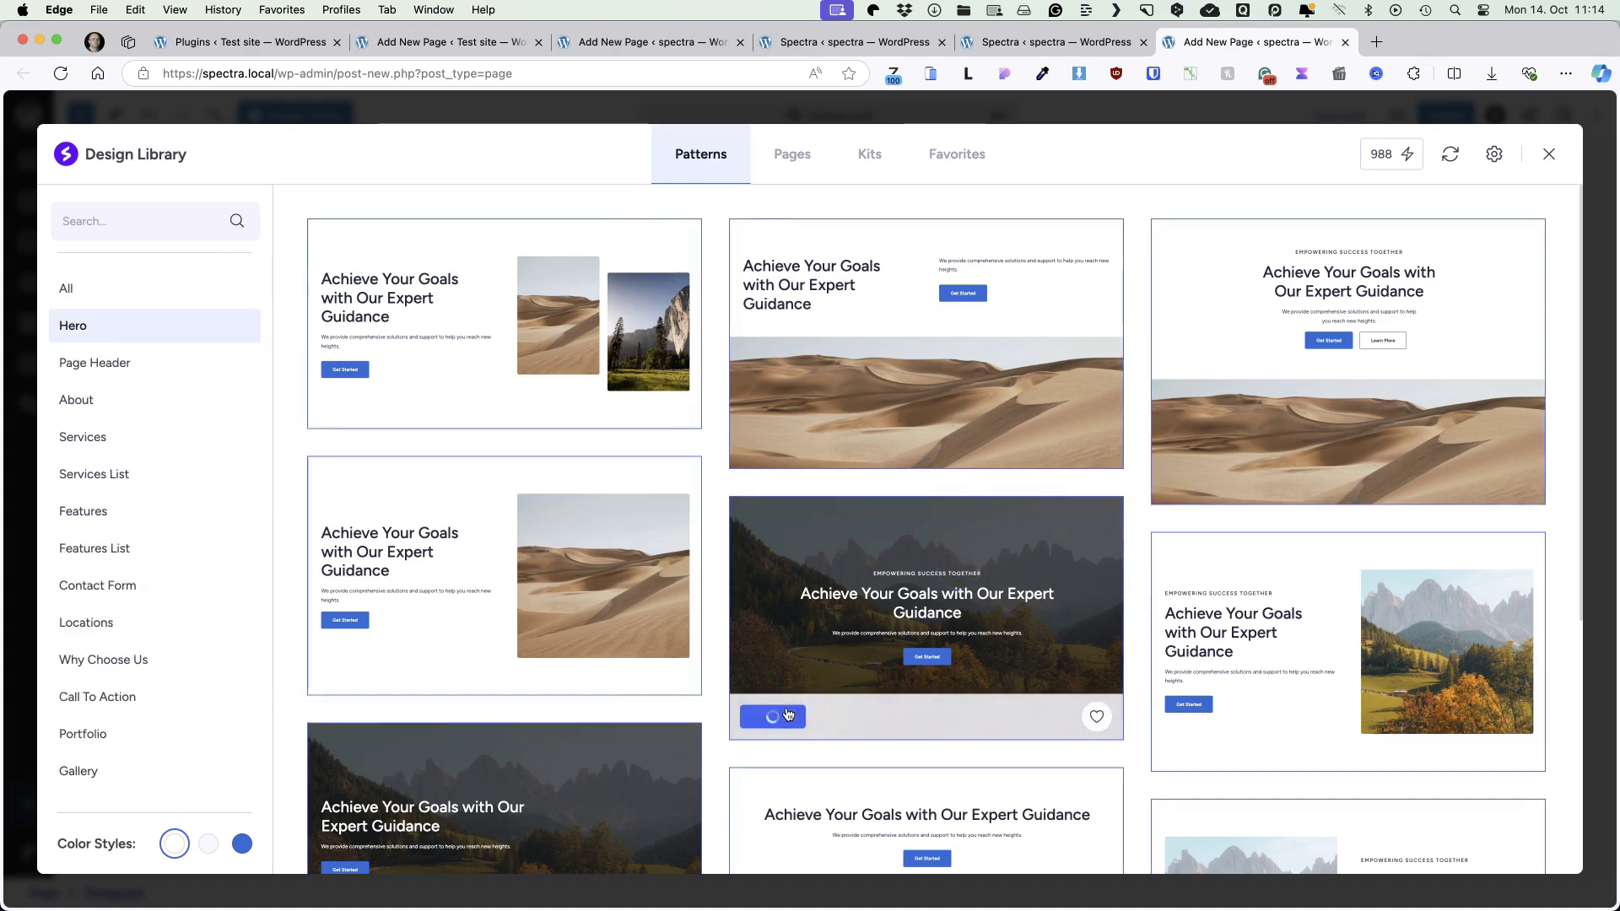
Replace the hero heading with "Coming Soon" and publish the page
triple_click(835, 561)
text(Com)
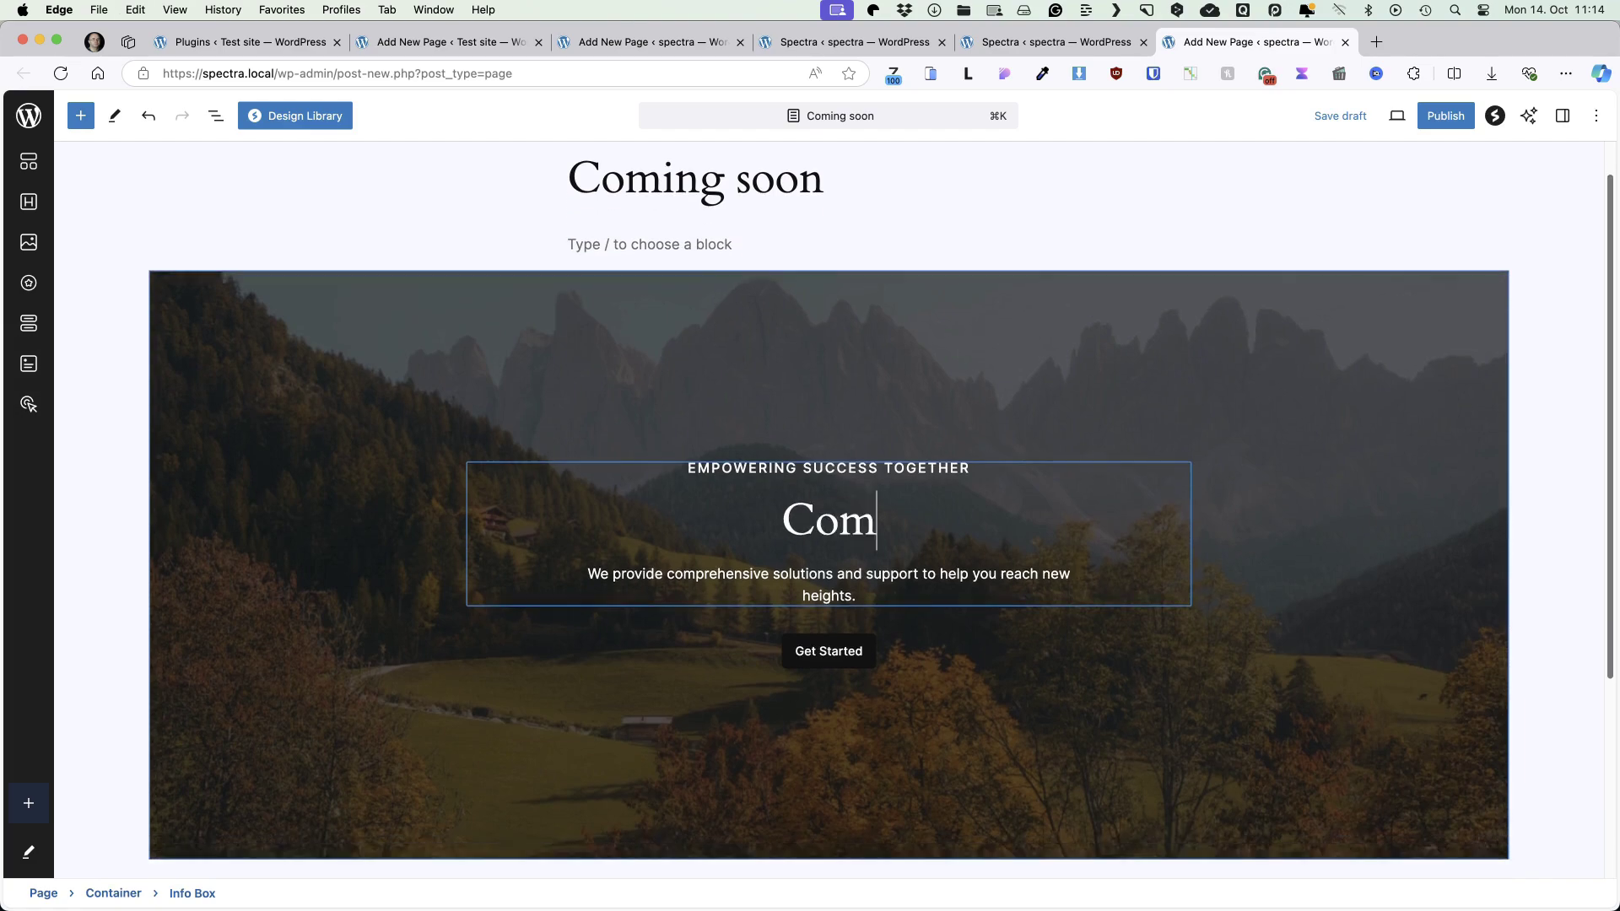
text(ing Soon)
click(1445, 115)
click(1441, 115)
Reload the Site Visibility settings and choose the "Coming soon" page for Coming Soon Mode
click(1055, 41)
click(59, 73)
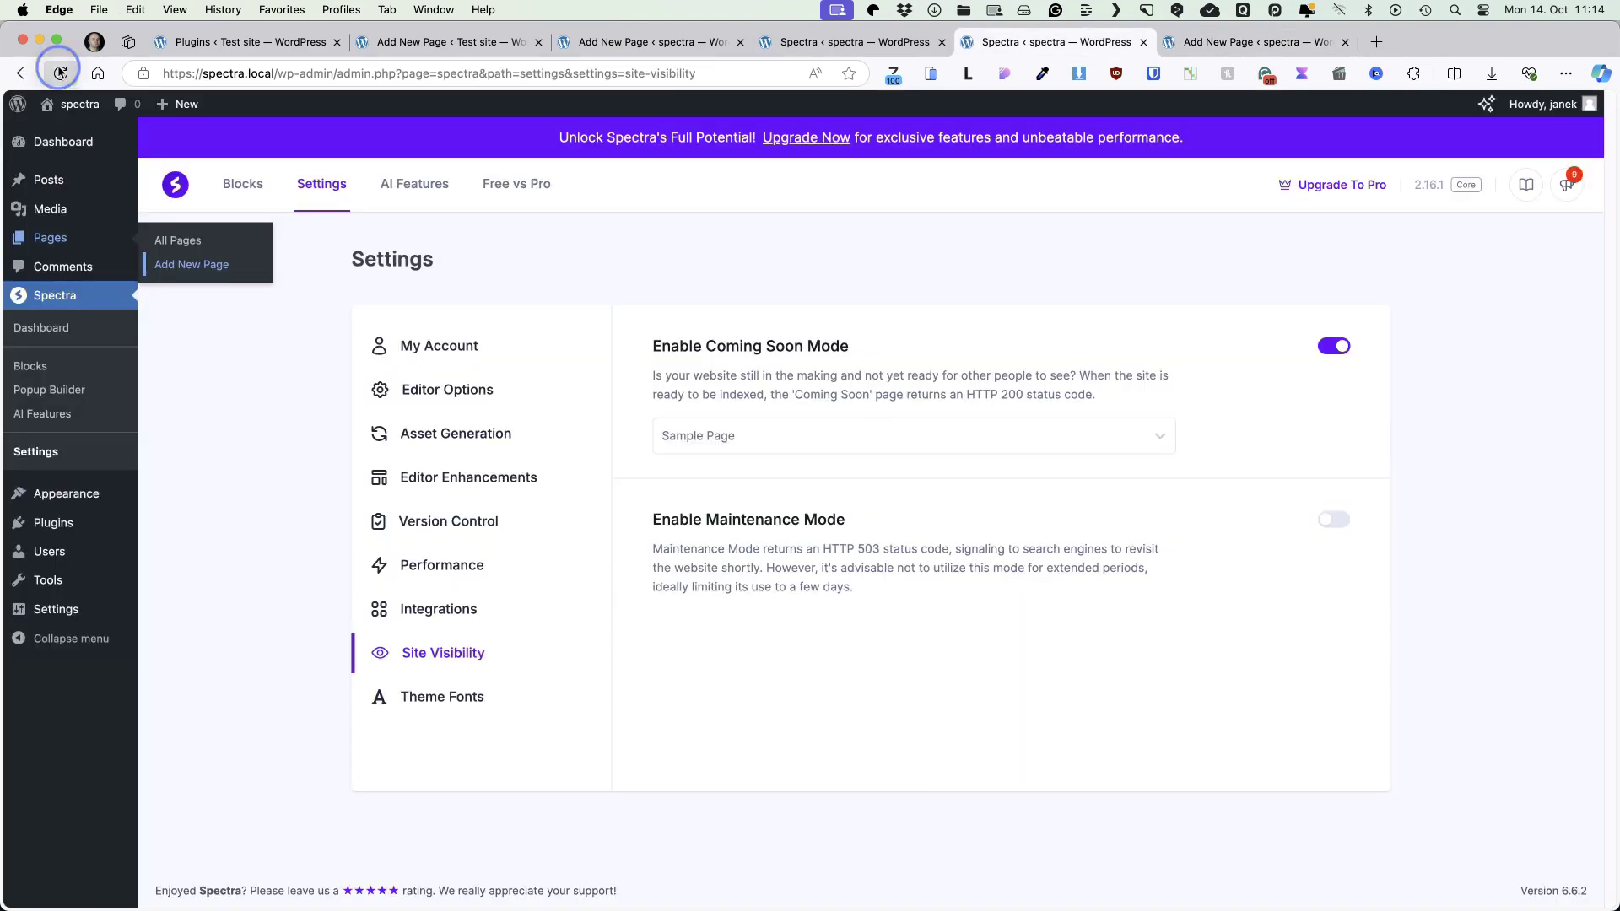
click(747, 433)
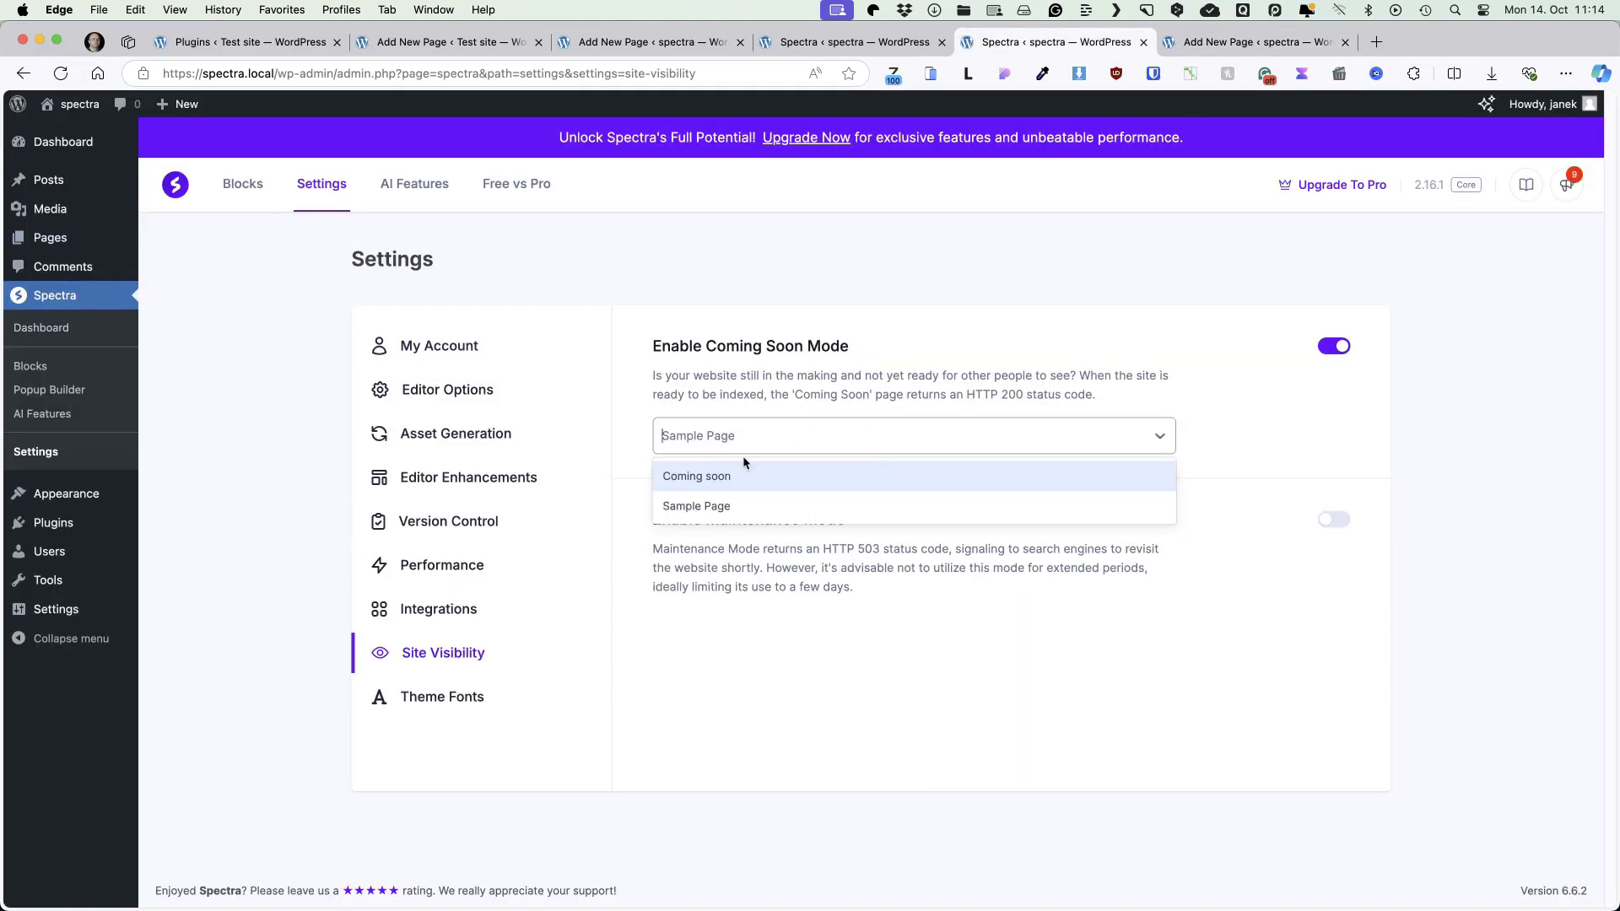
click(716, 470)
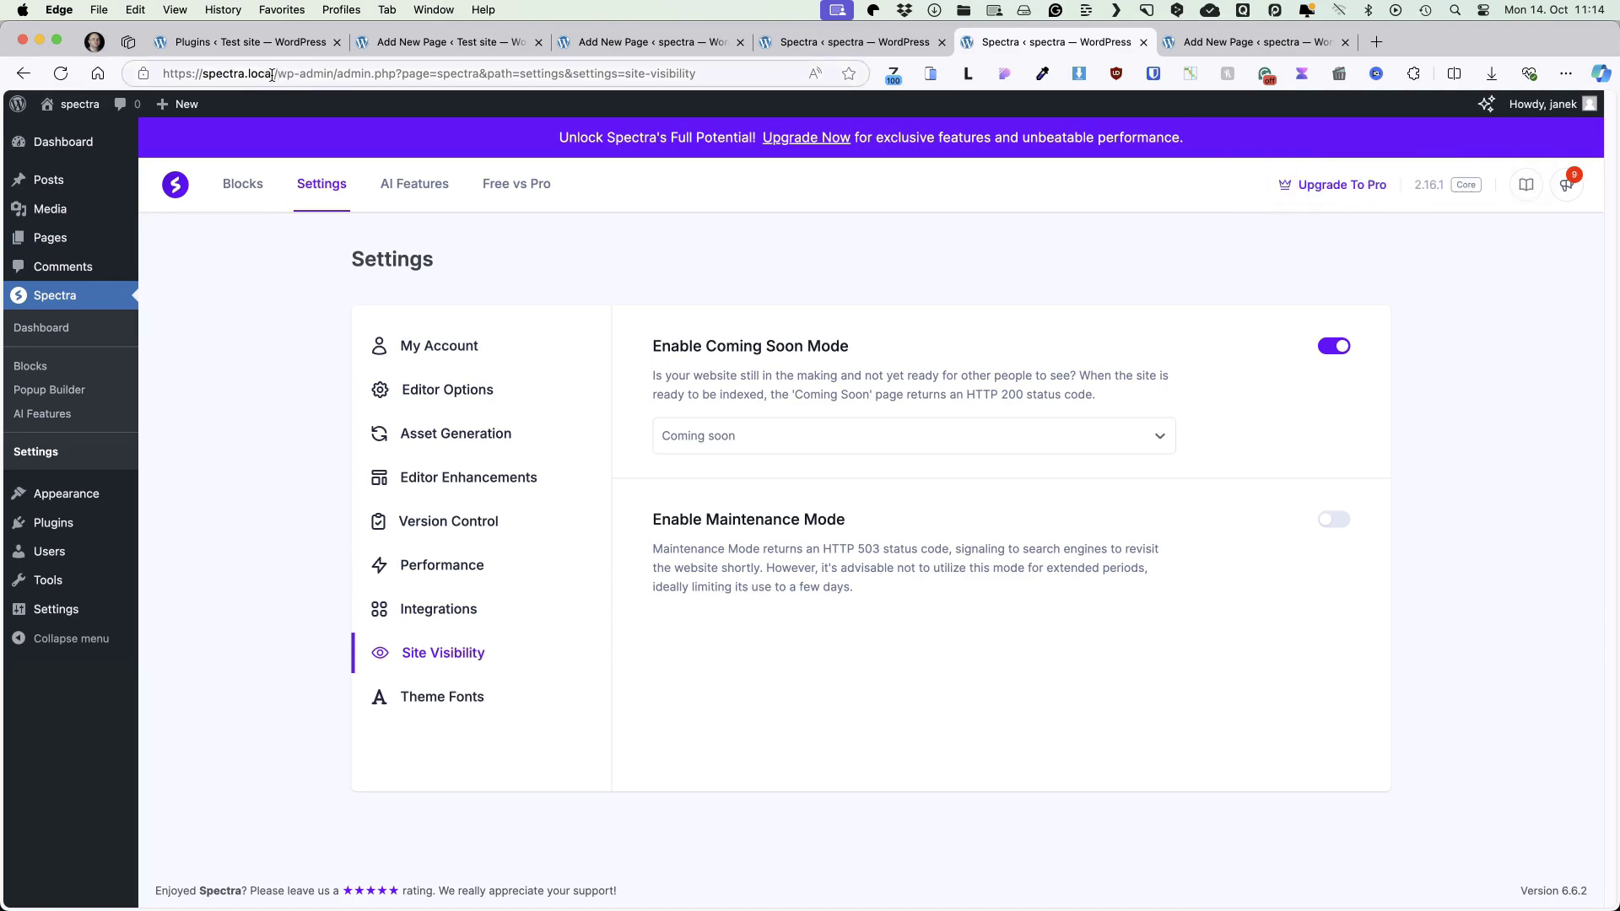
drag(271, 75, 156, 76)
text(https://spectra.local/)
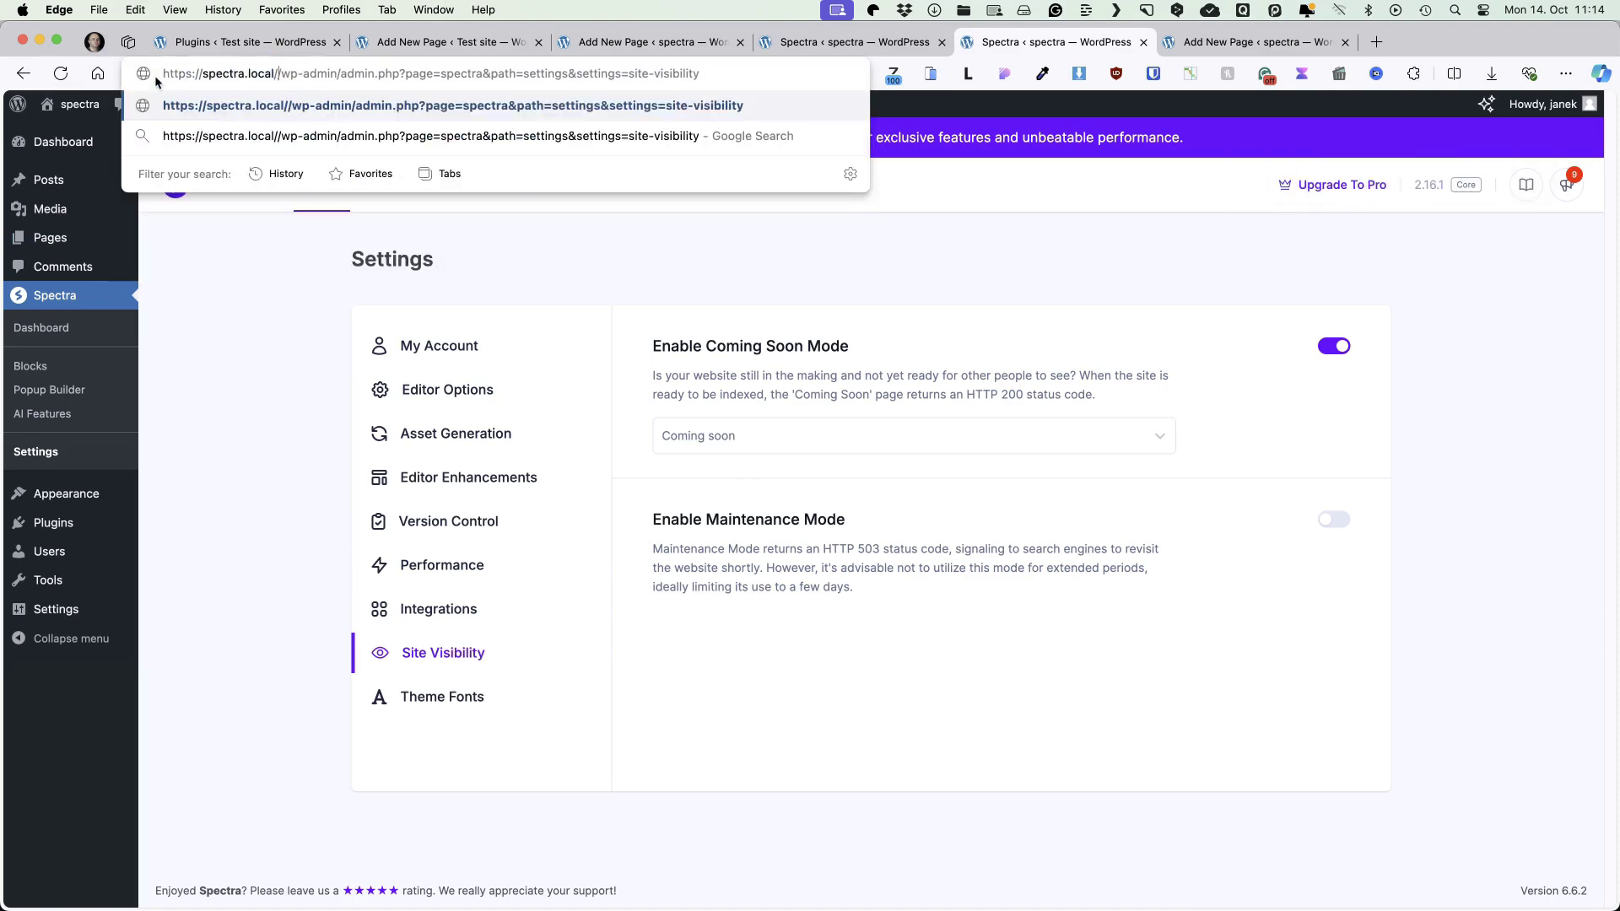
key(super+shift+n)
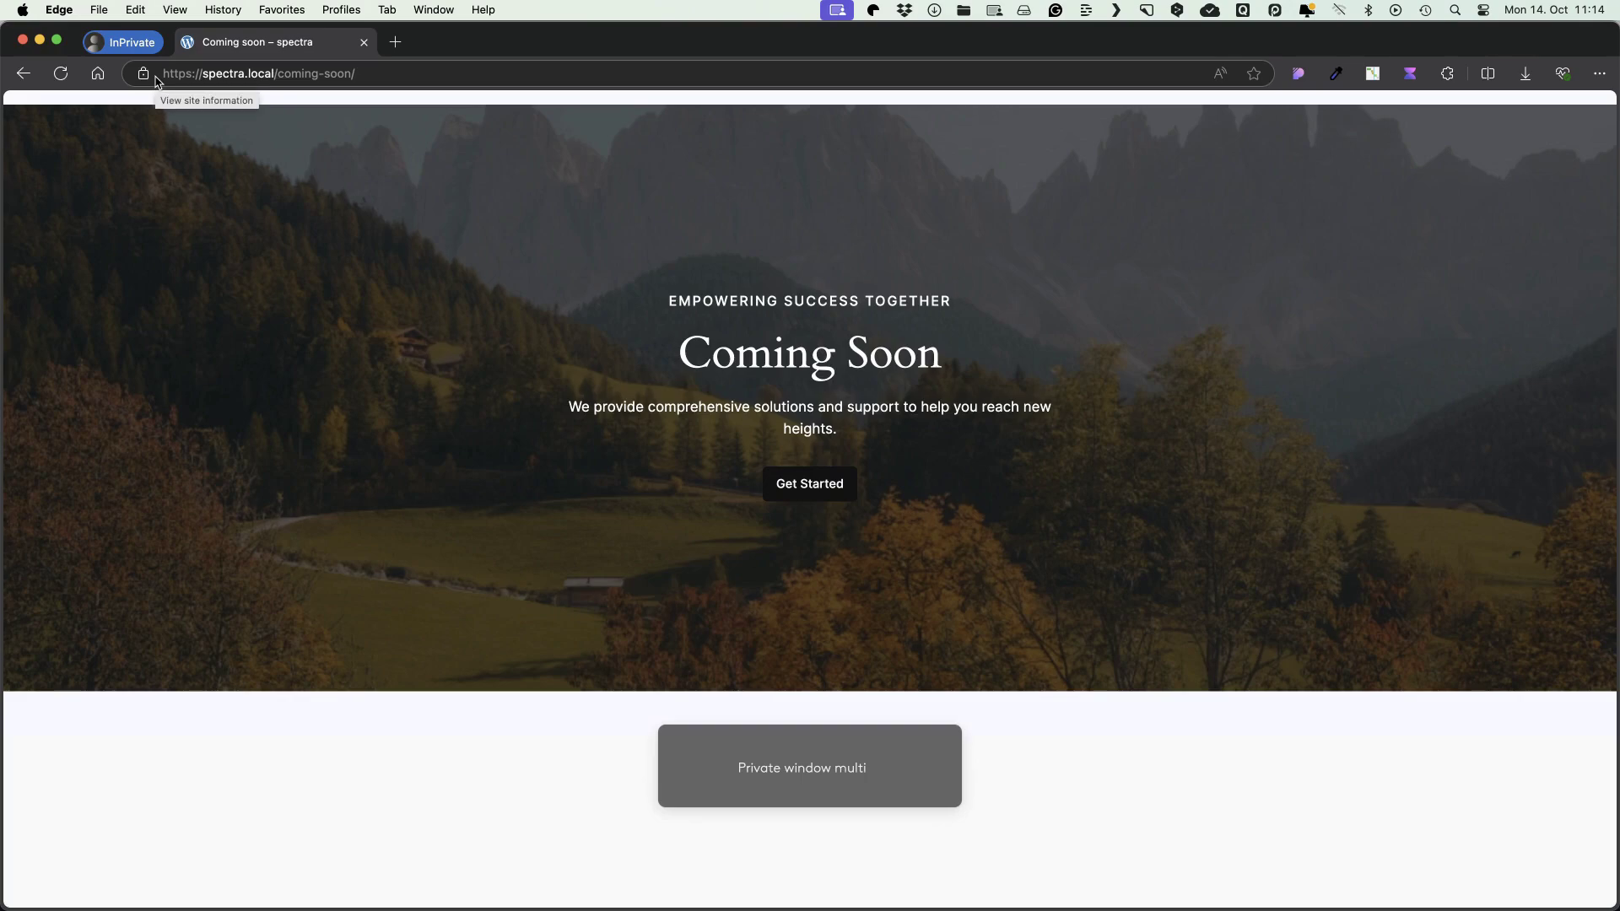
key(super+w)
click(1334, 346)
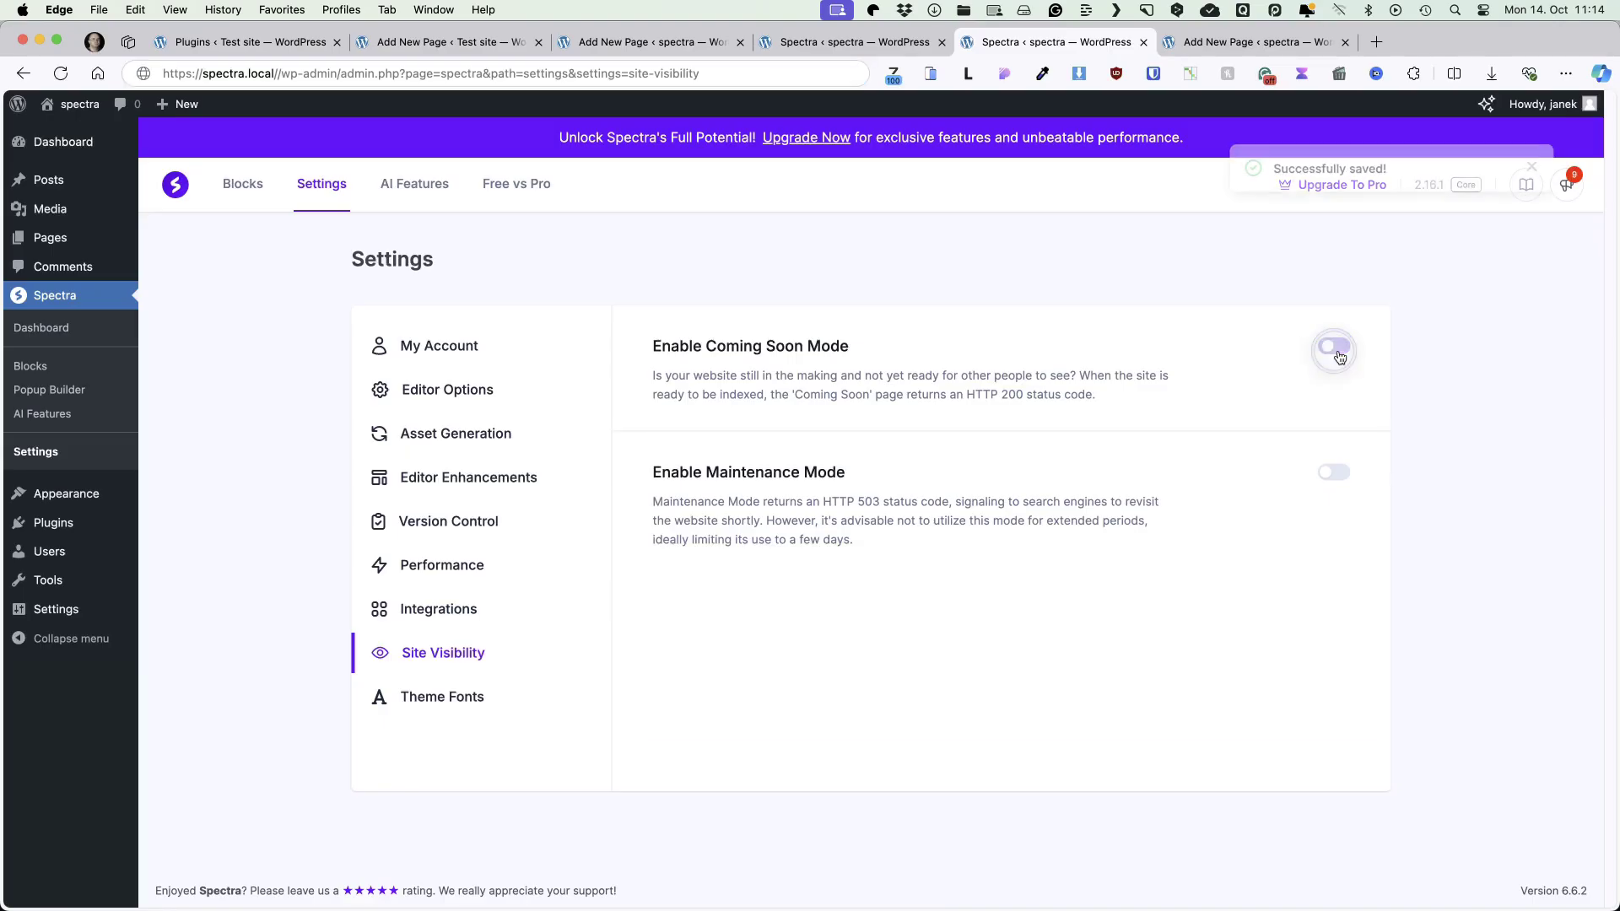
Enable Maintenance Mode and choose the "Coming soon" page for it
click(1335, 477)
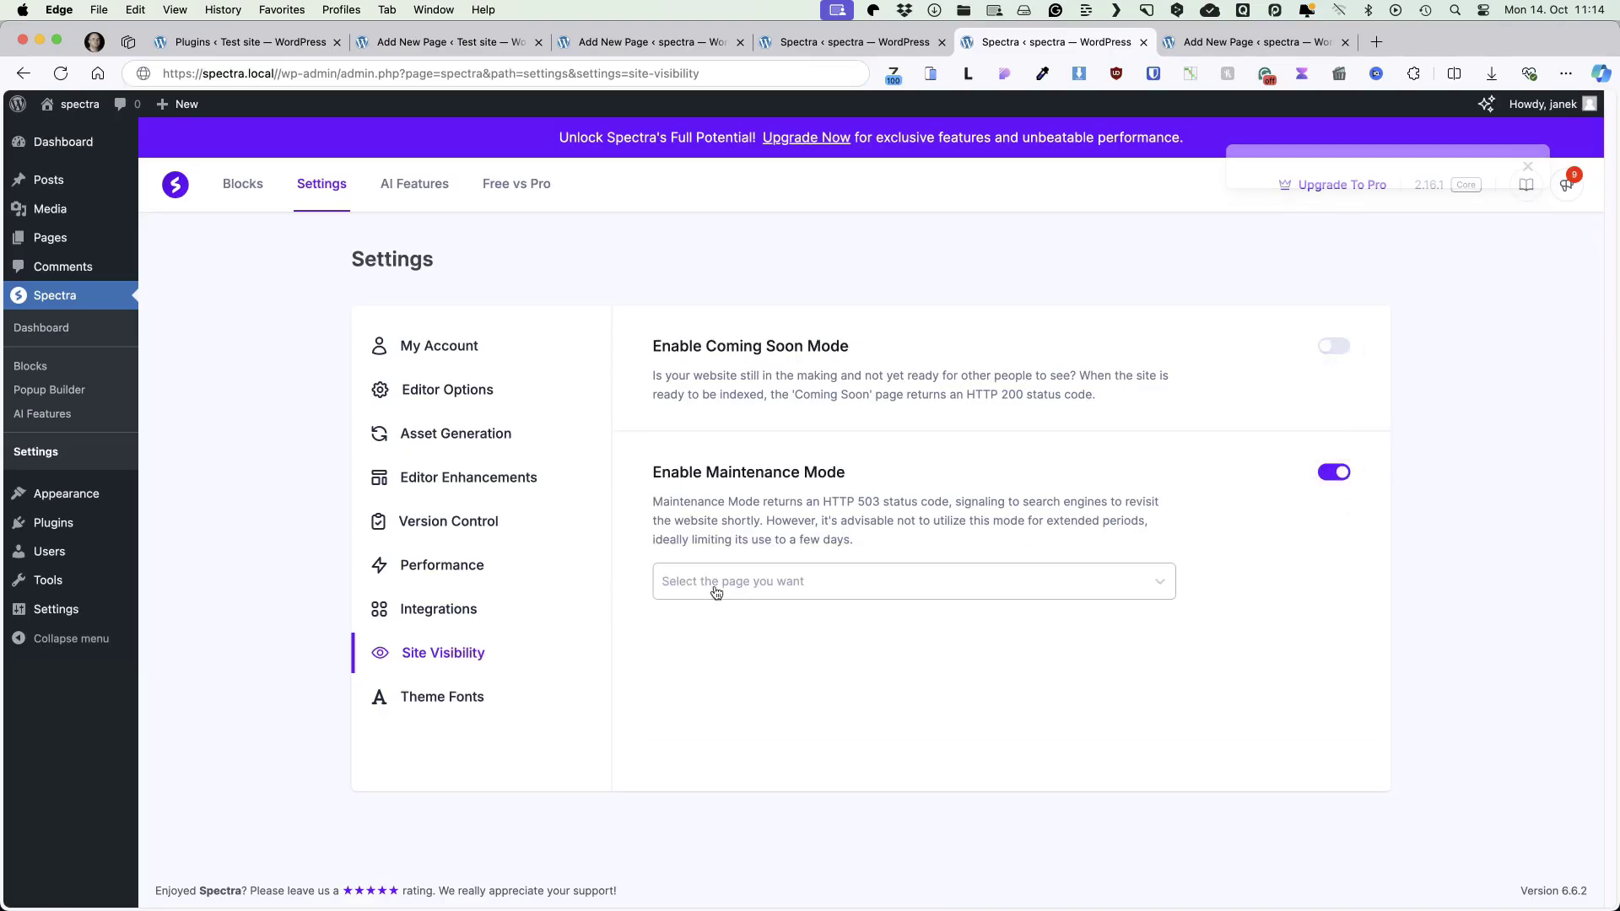
click(717, 584)
click(718, 625)
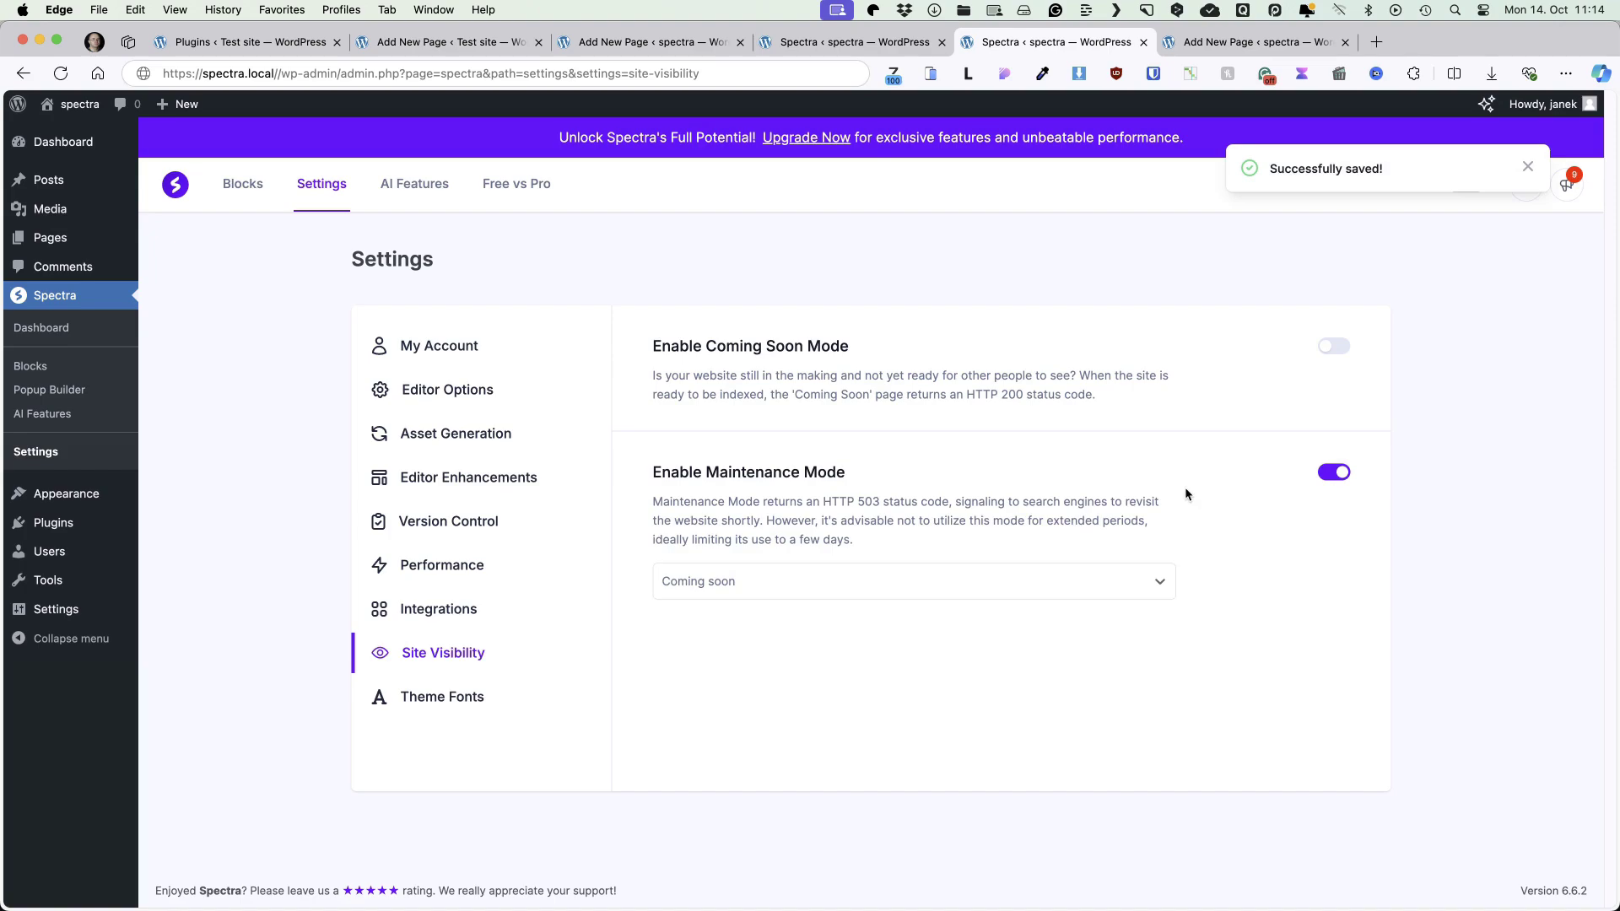
Check the site in a private window, close that window, and turn Maintenance Mode off
key(super+shift+n)
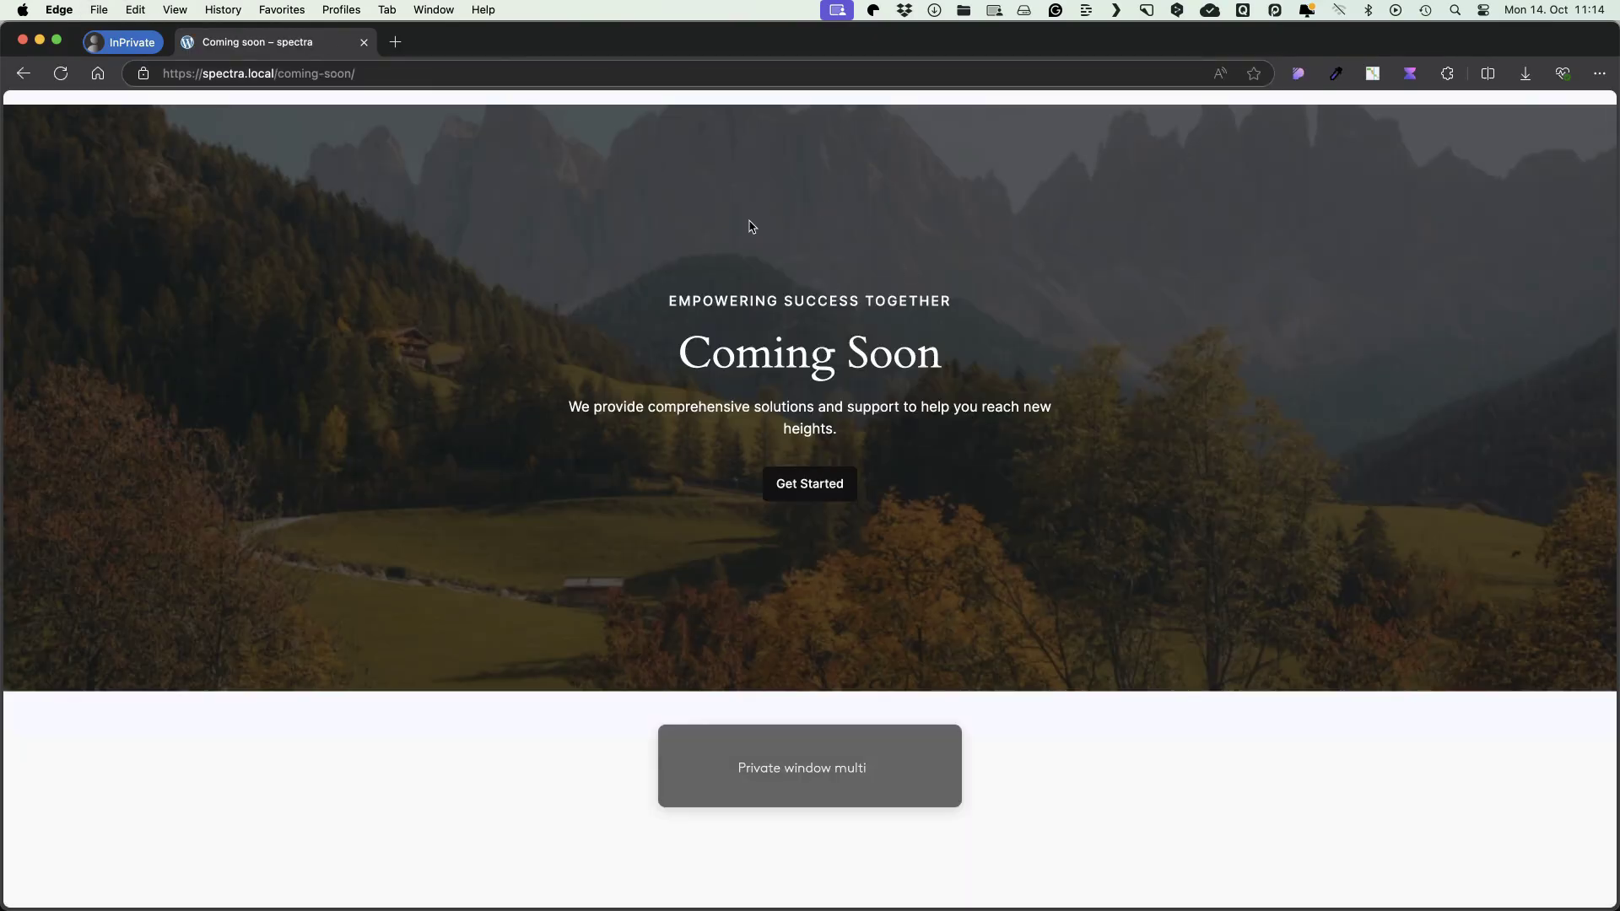
click(364, 41)
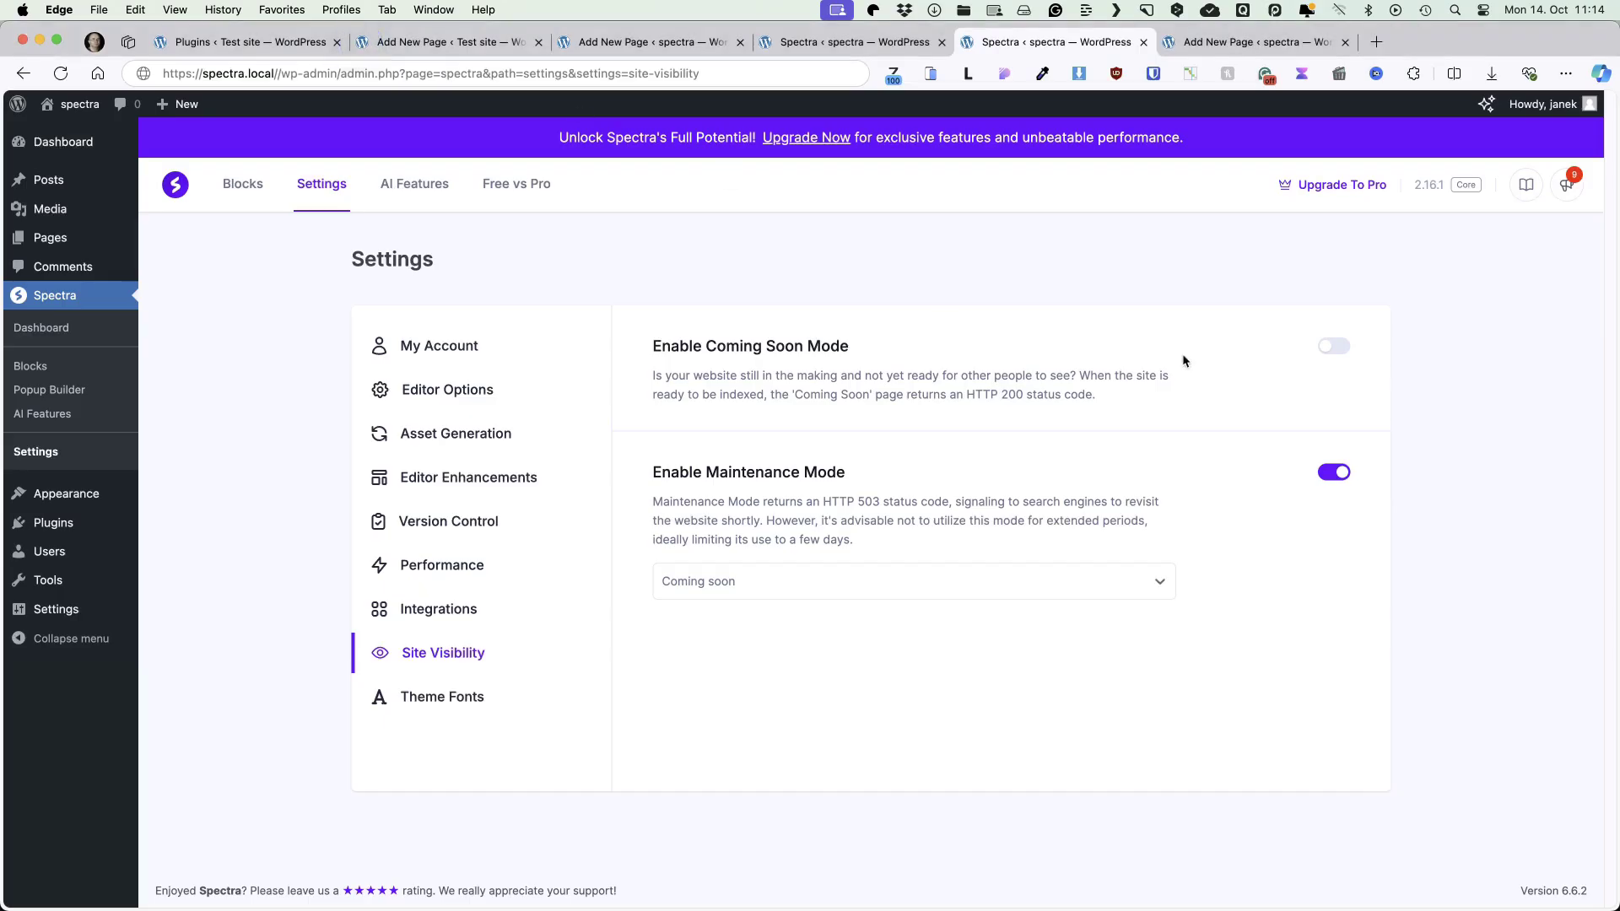
click(1334, 475)
Review the Theme Fonts settings and Spectra's AI Features page
click(429, 699)
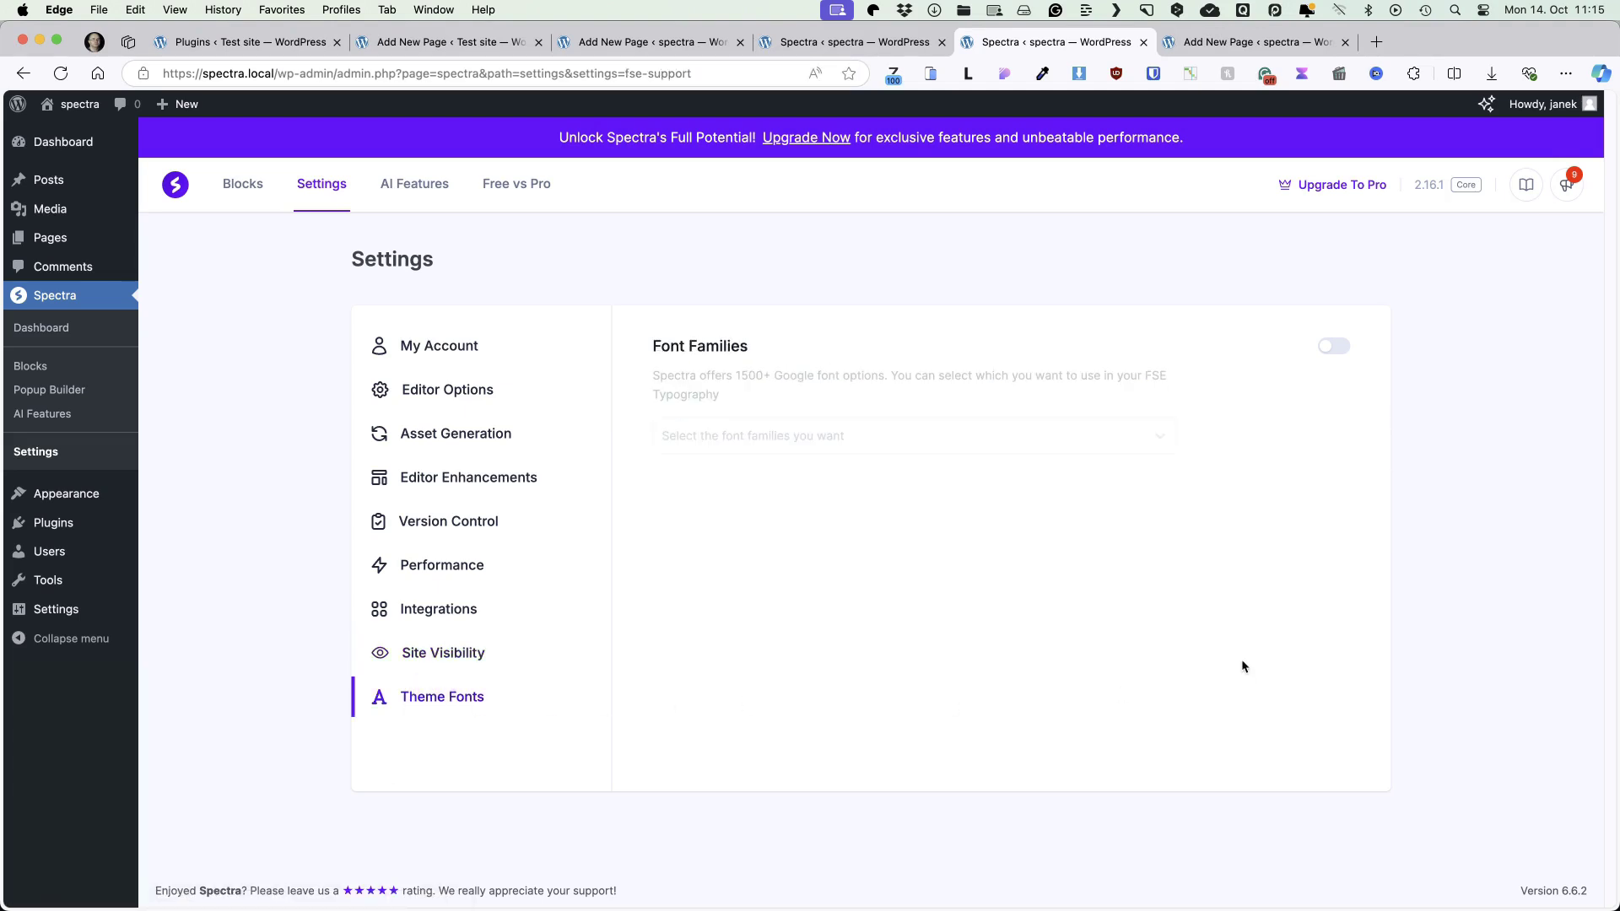
click(425, 187)
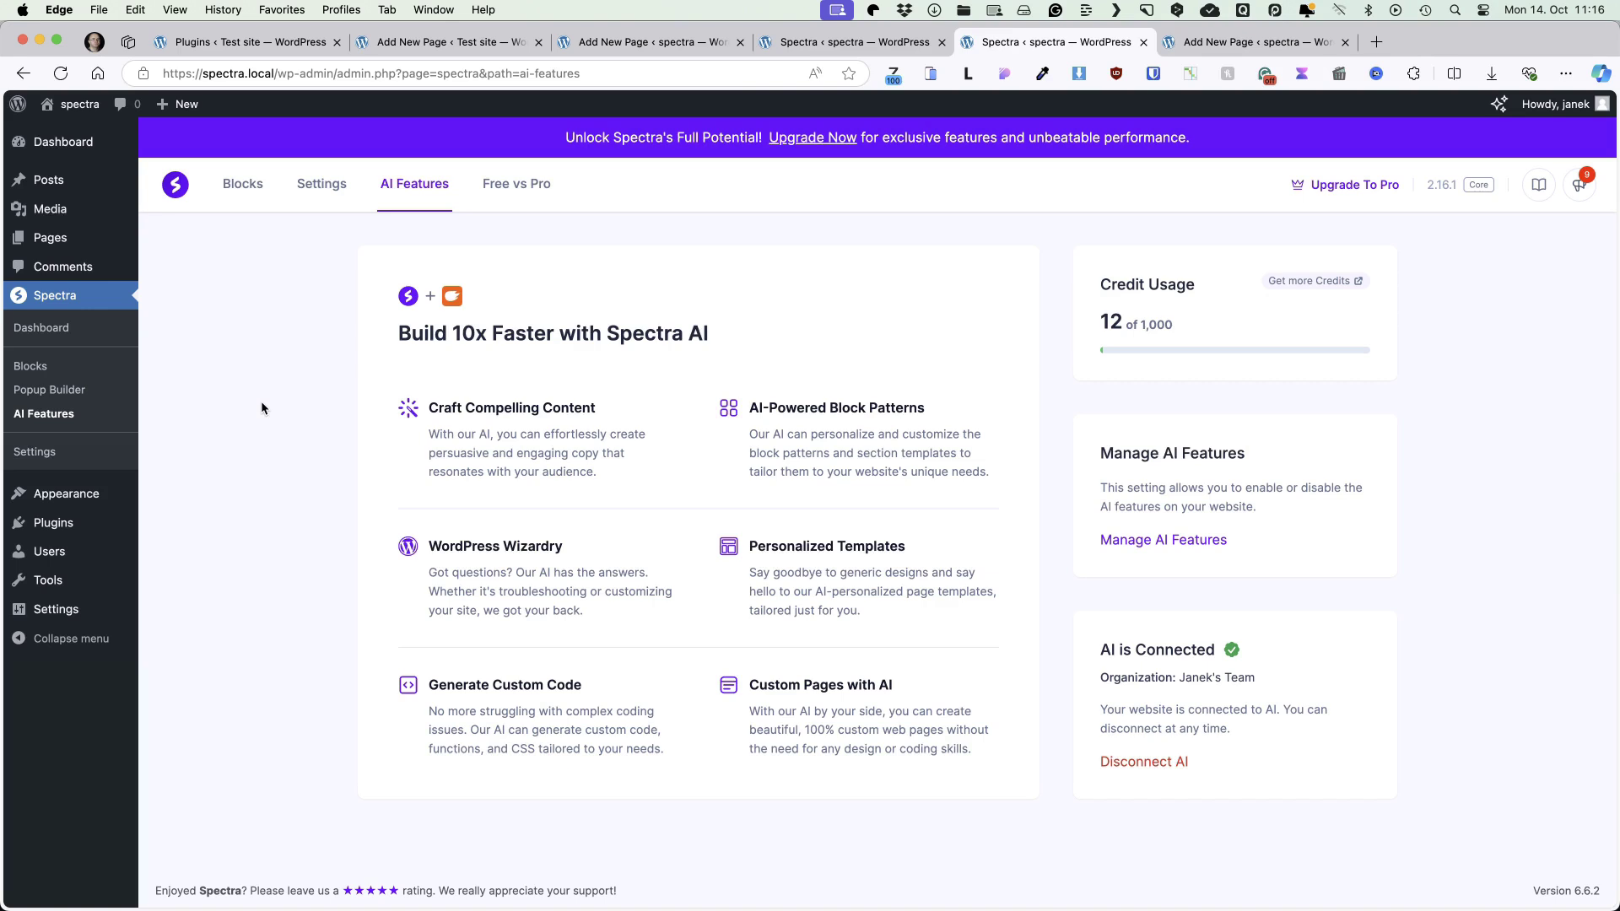
Create a new WordPress page and title it "New page"
click(102, 246)
click(287, 146)
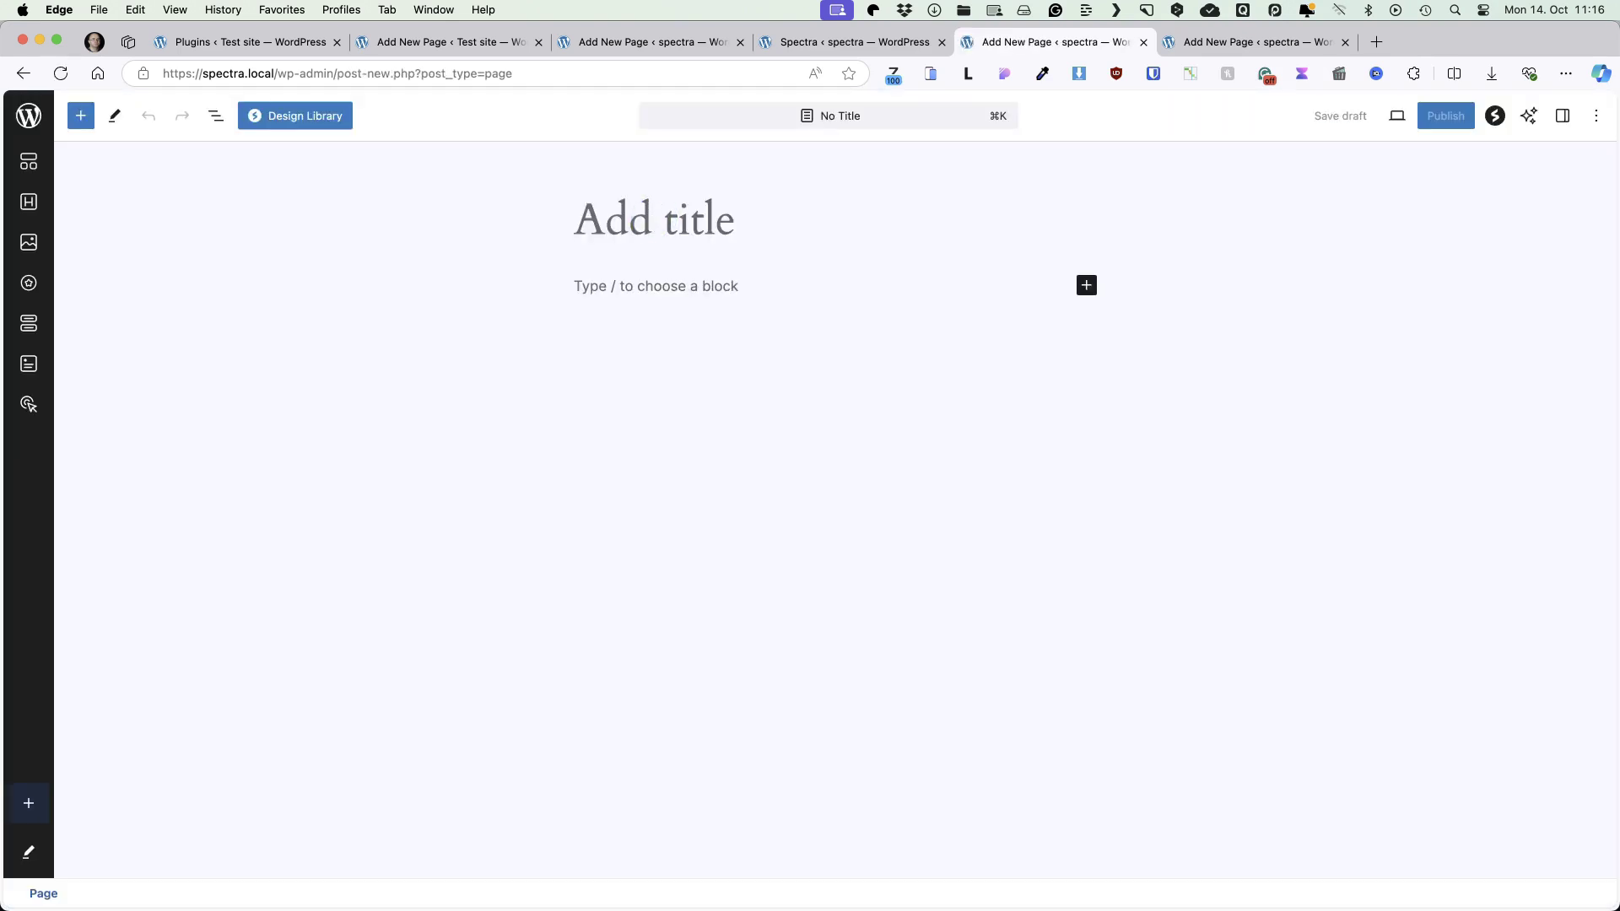
text(New page)
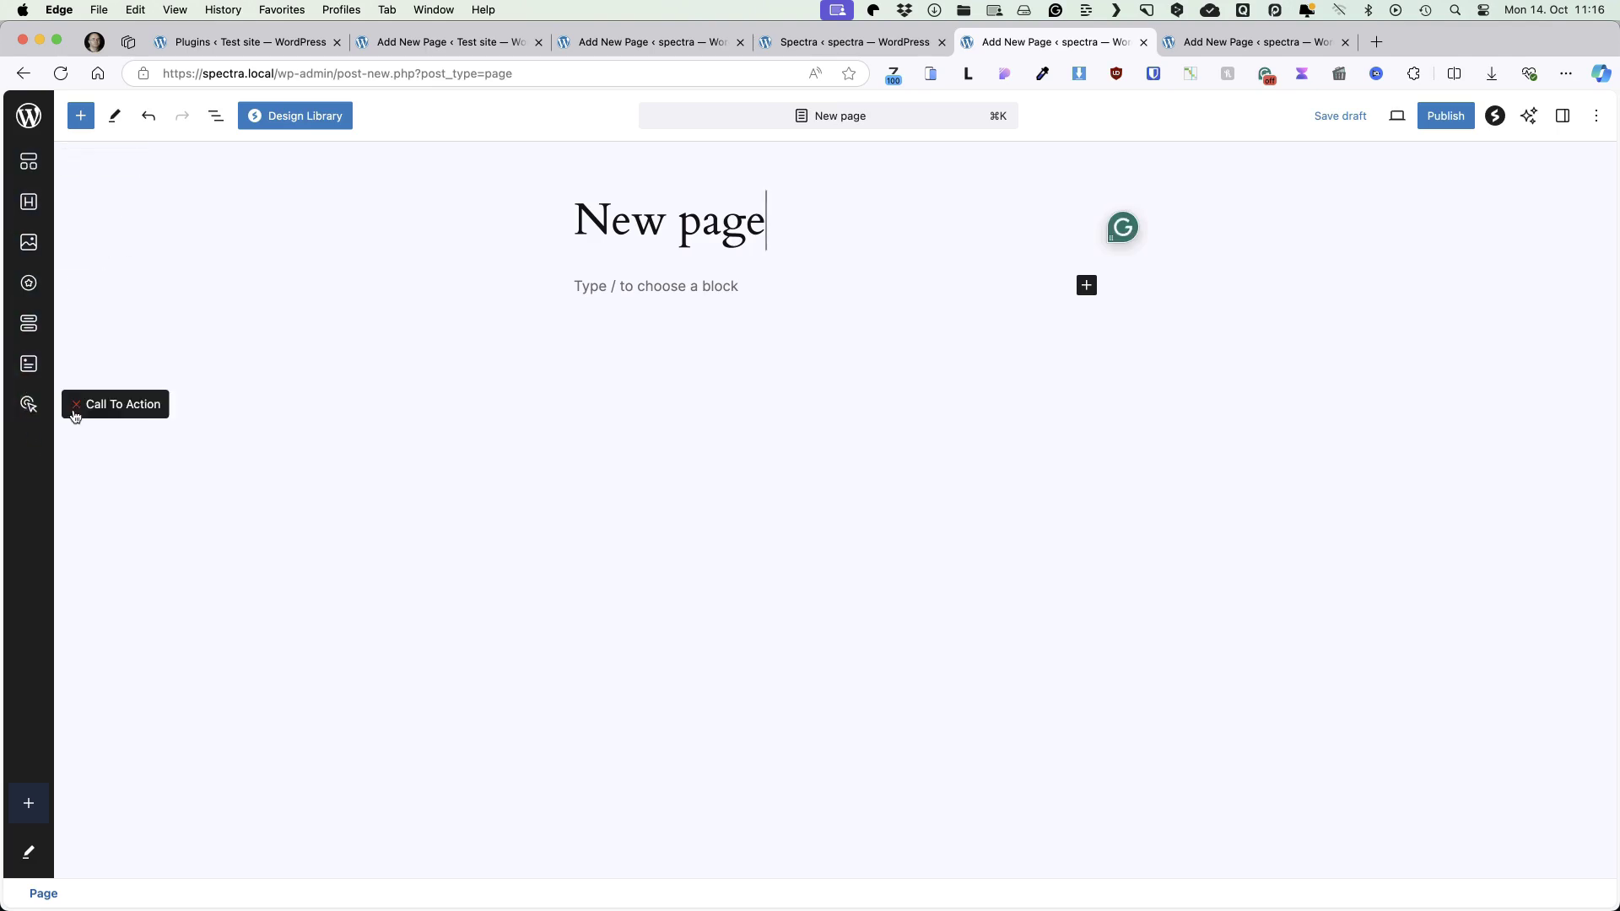
Remove the Call To Action, Icon and Image blocks from the Quick Action Bar
click(76, 409)
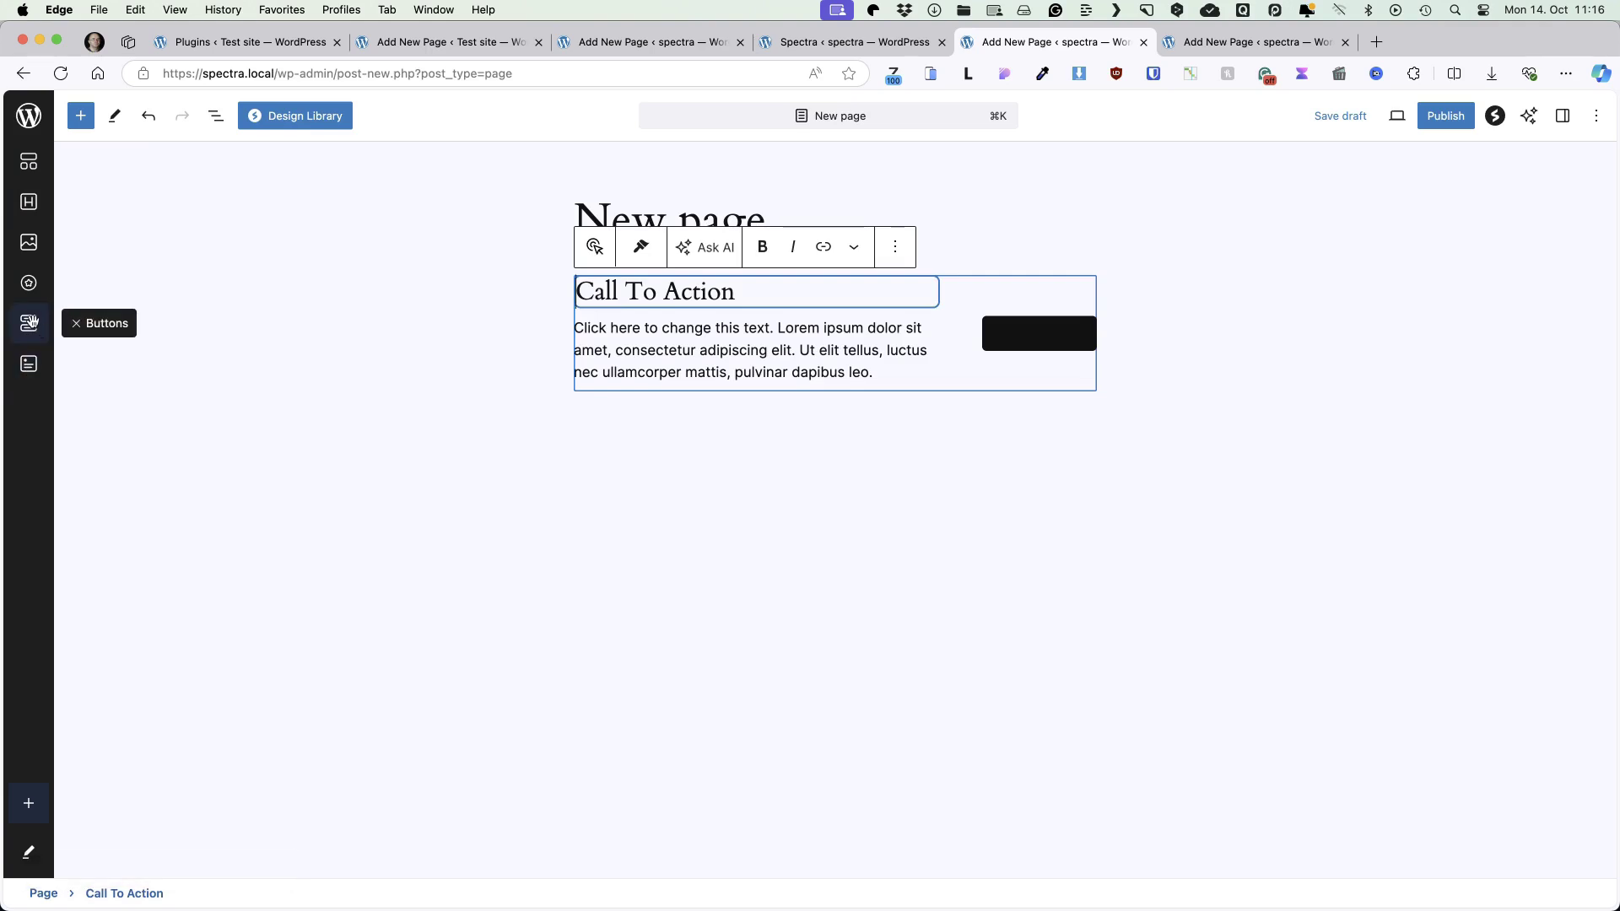
click(76, 282)
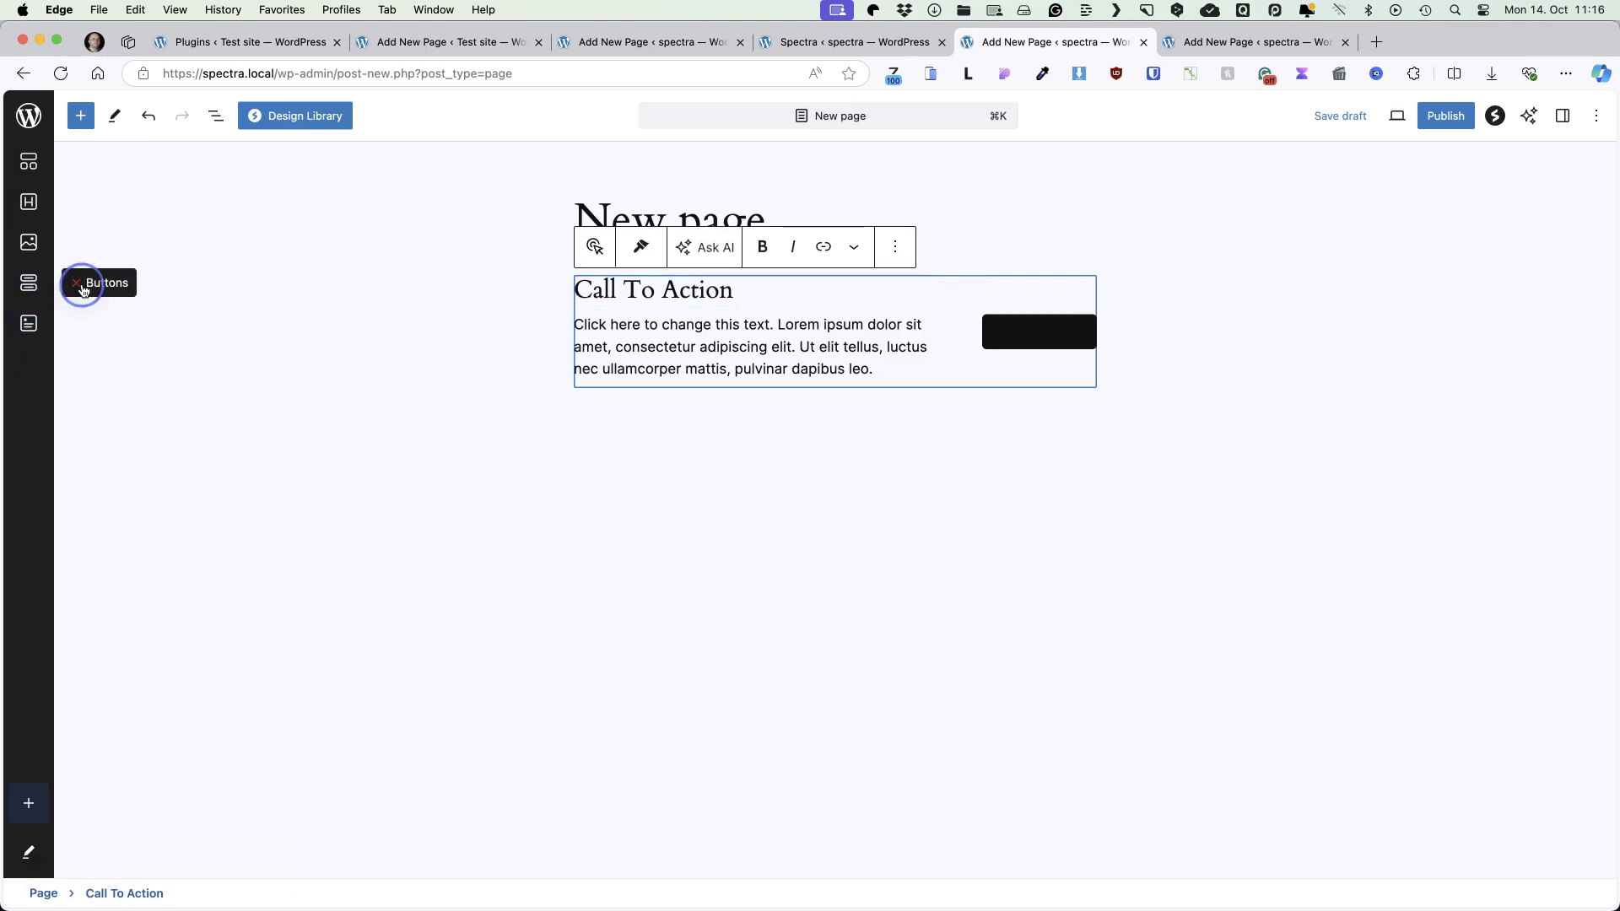
click(30, 240)
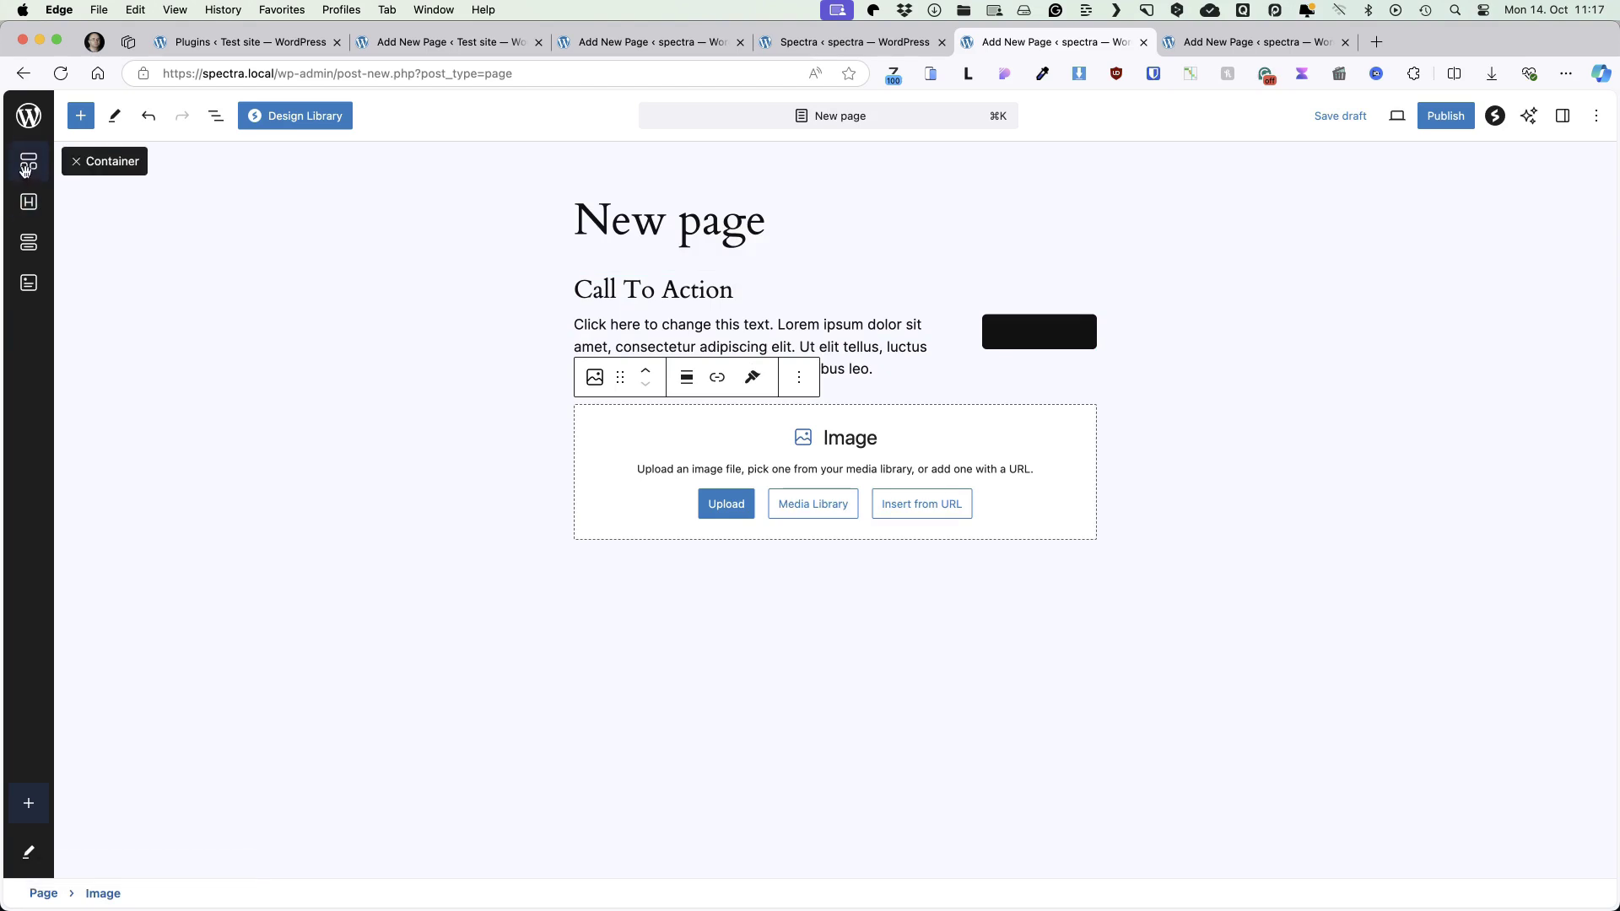
Search the blocks for "icon" and add Icon List to the Quick Action Bar
click(28, 804)
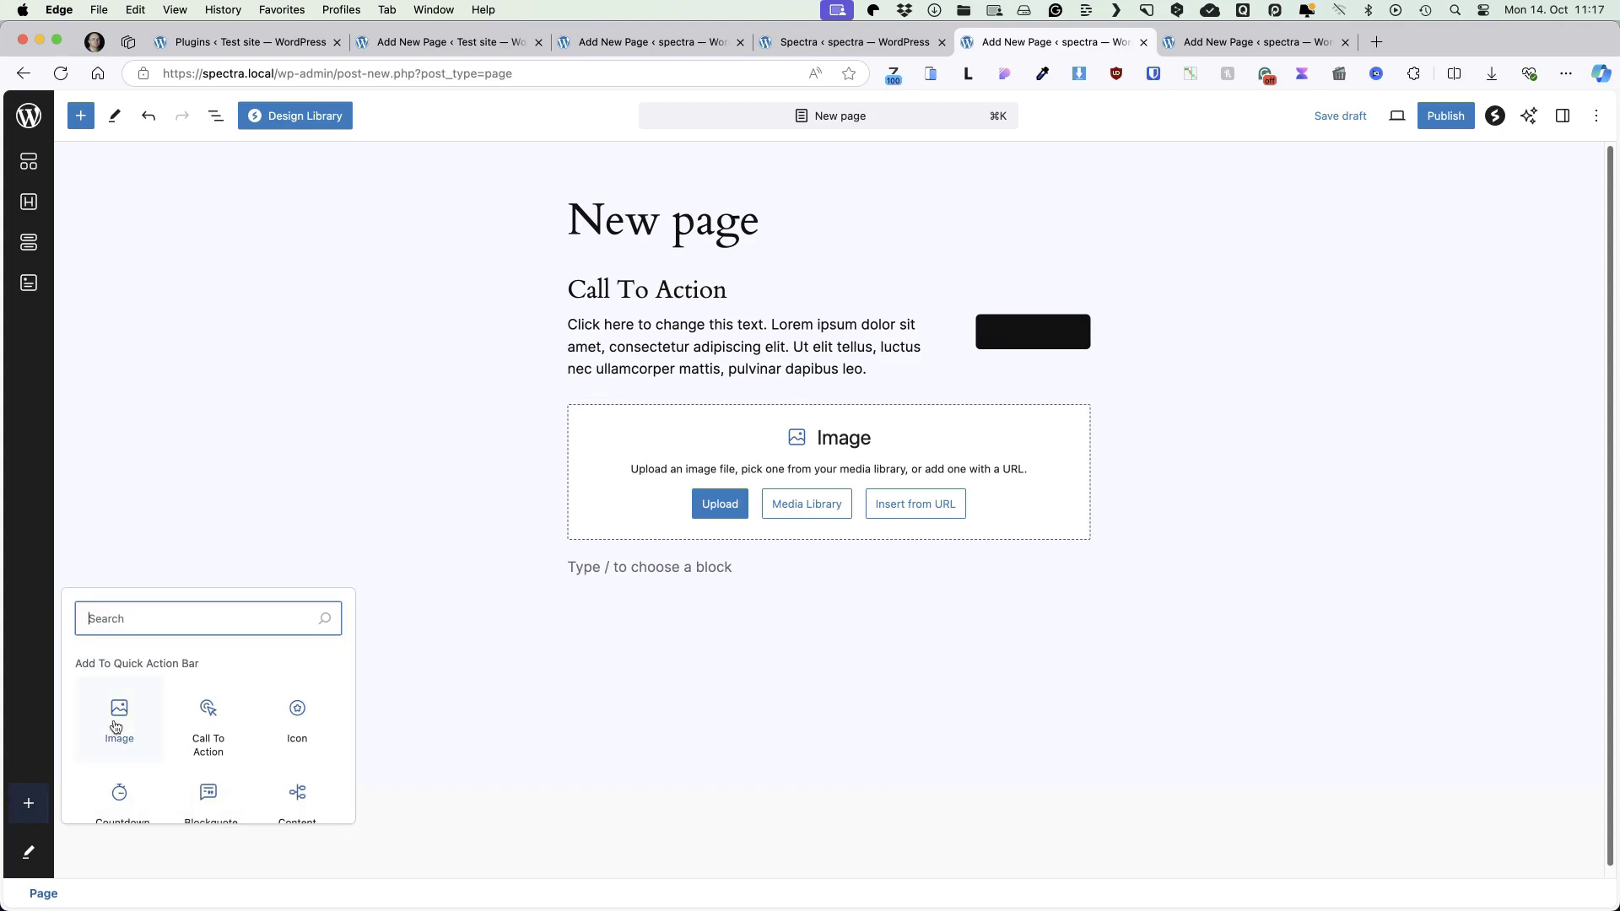
text(icon)
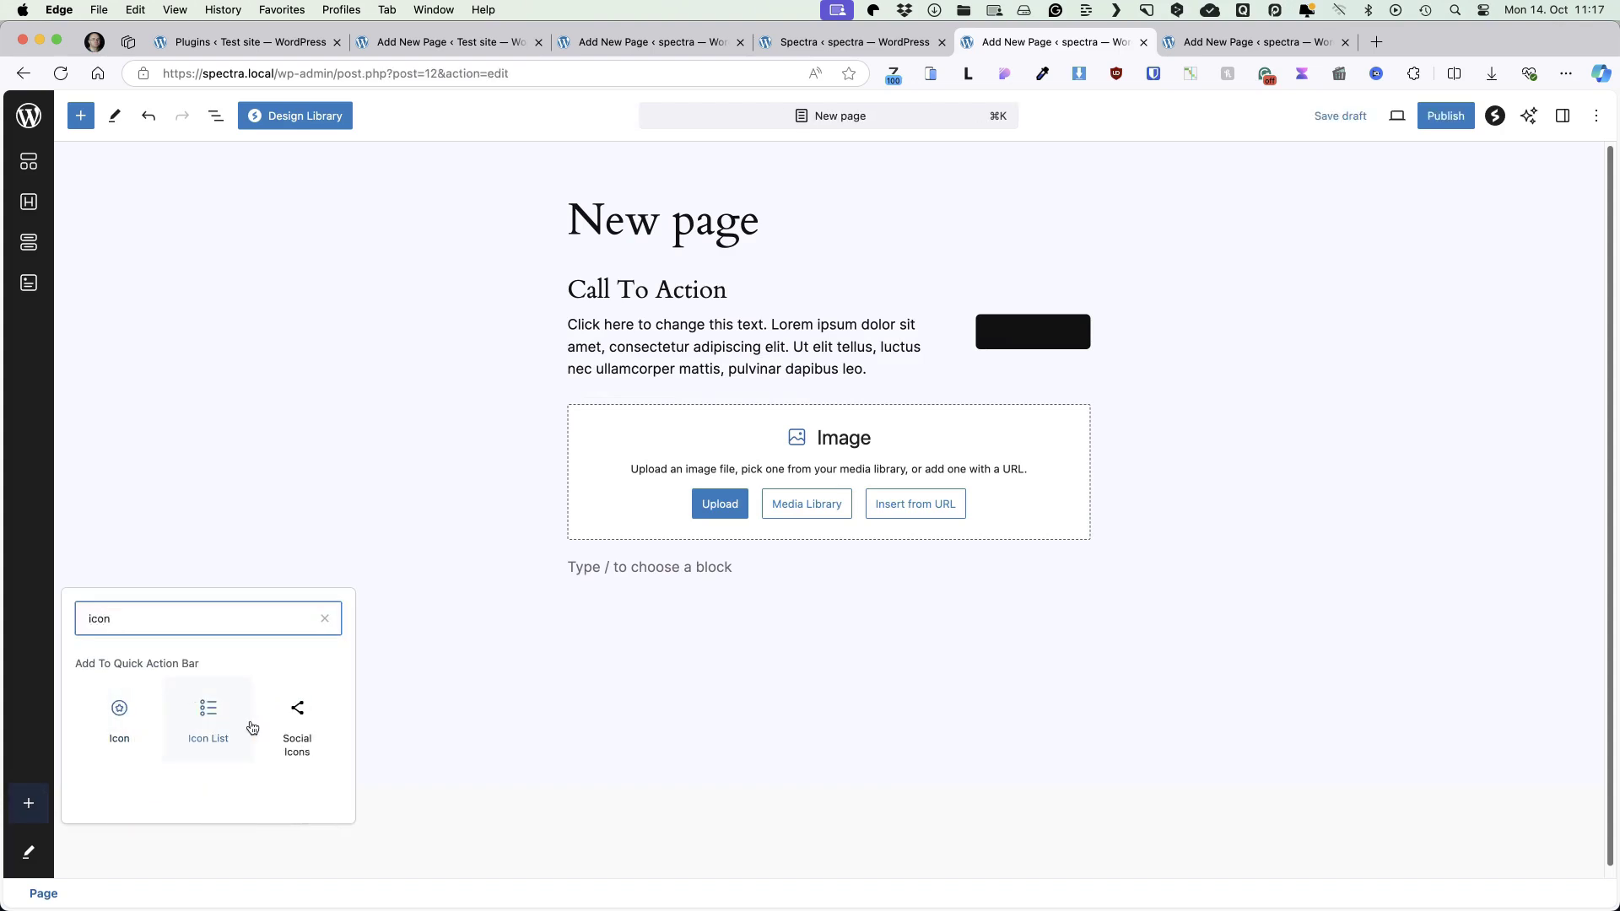
click(216, 723)
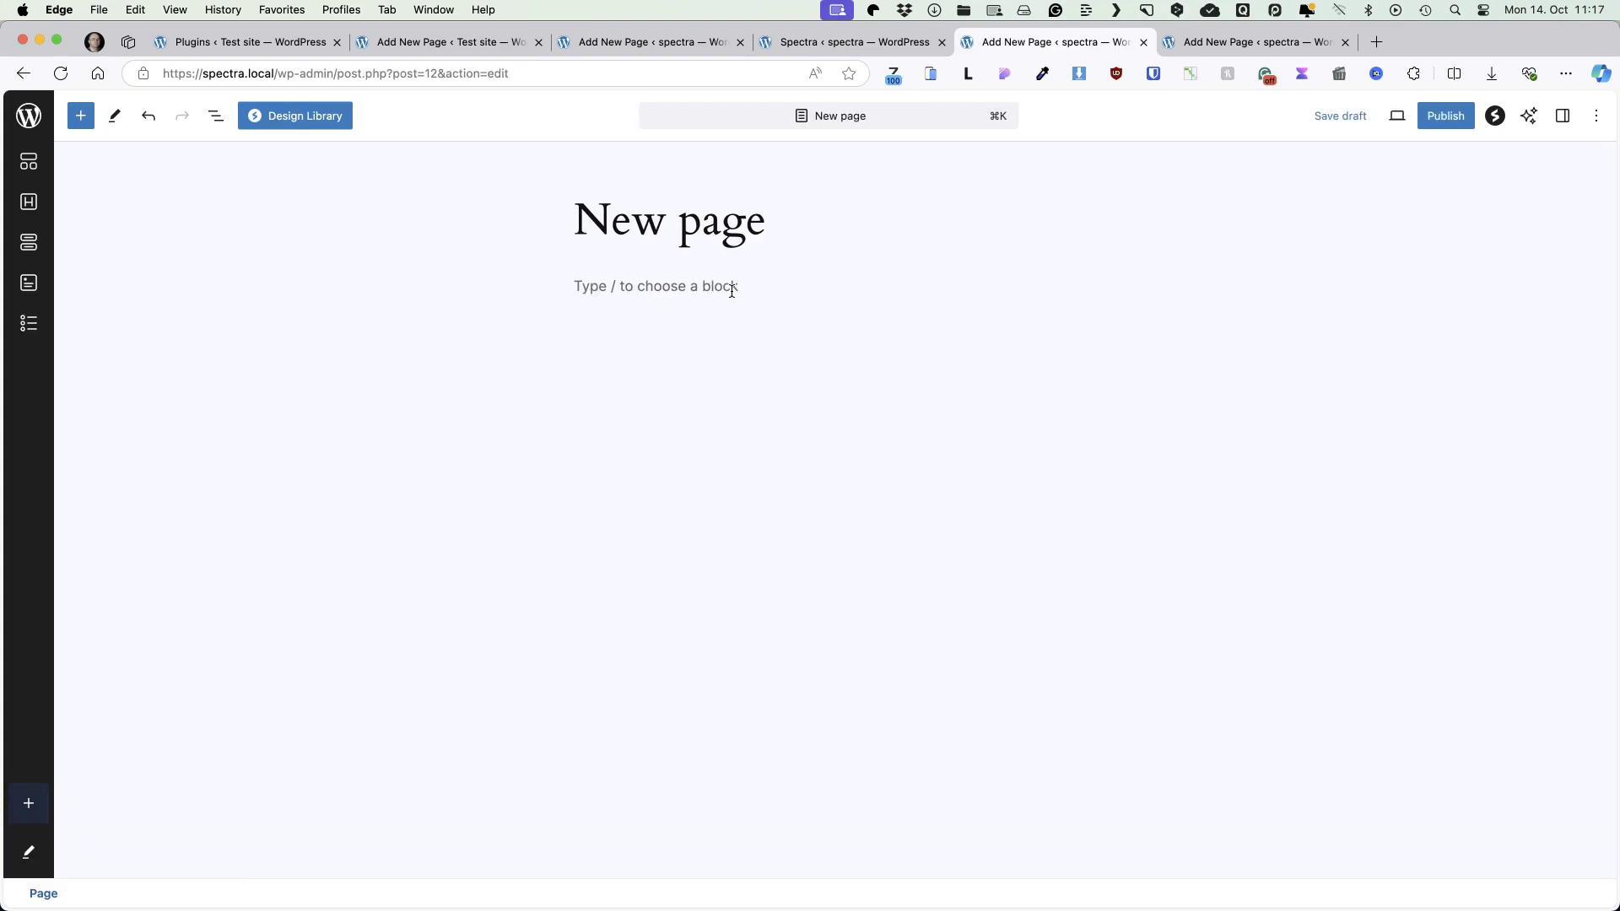
Insert a Container block with two columns above one full-width row
click(28, 161)
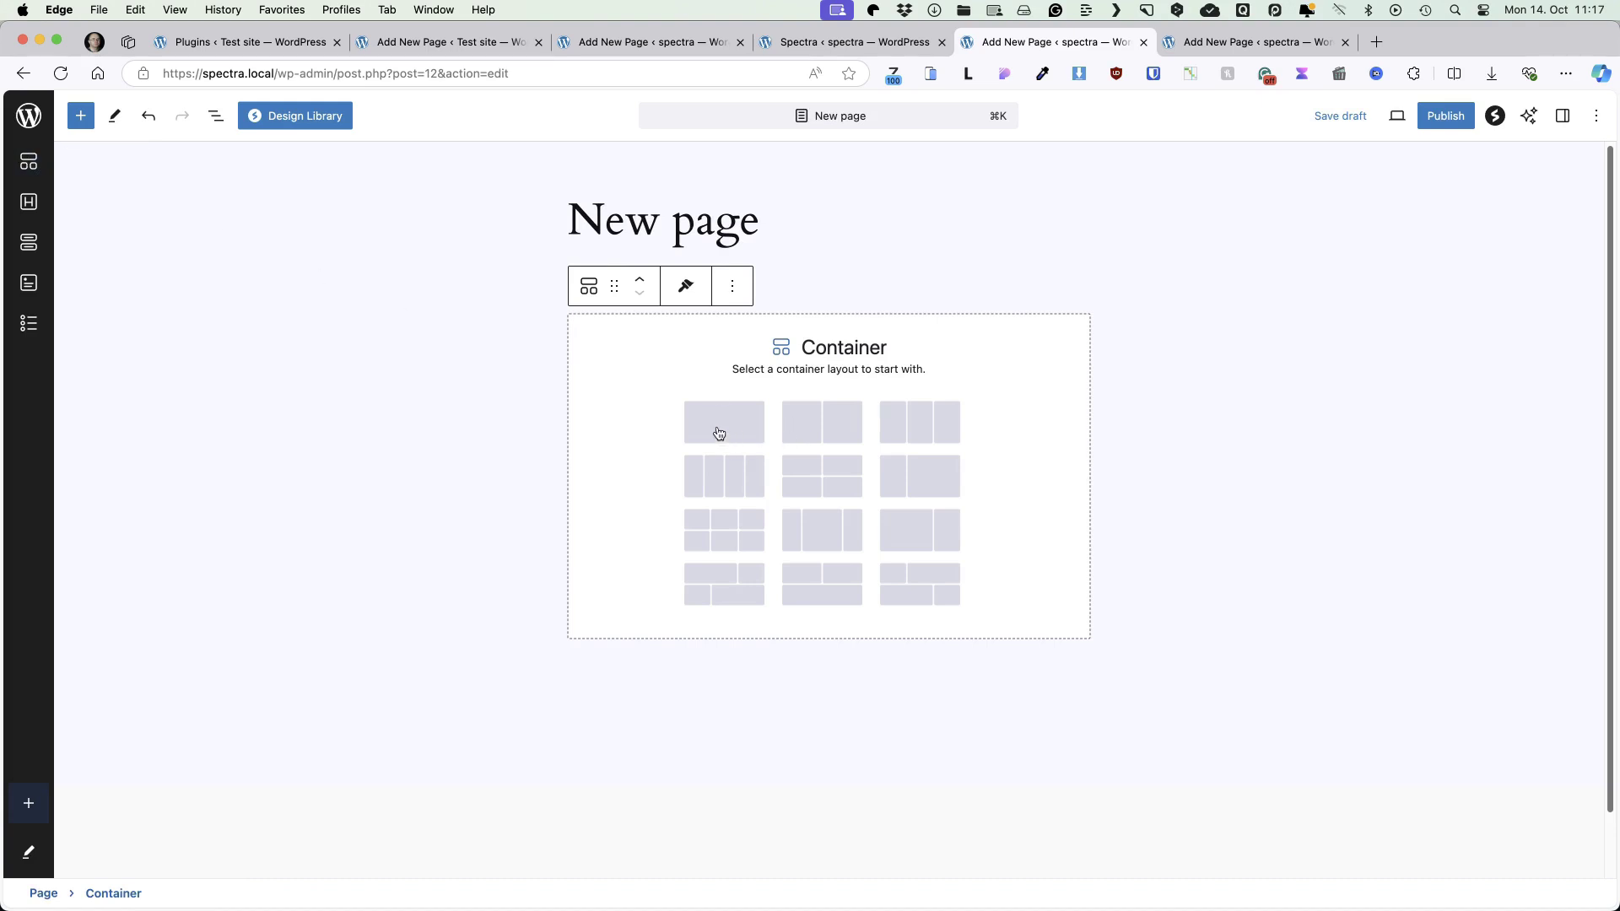
click(812, 582)
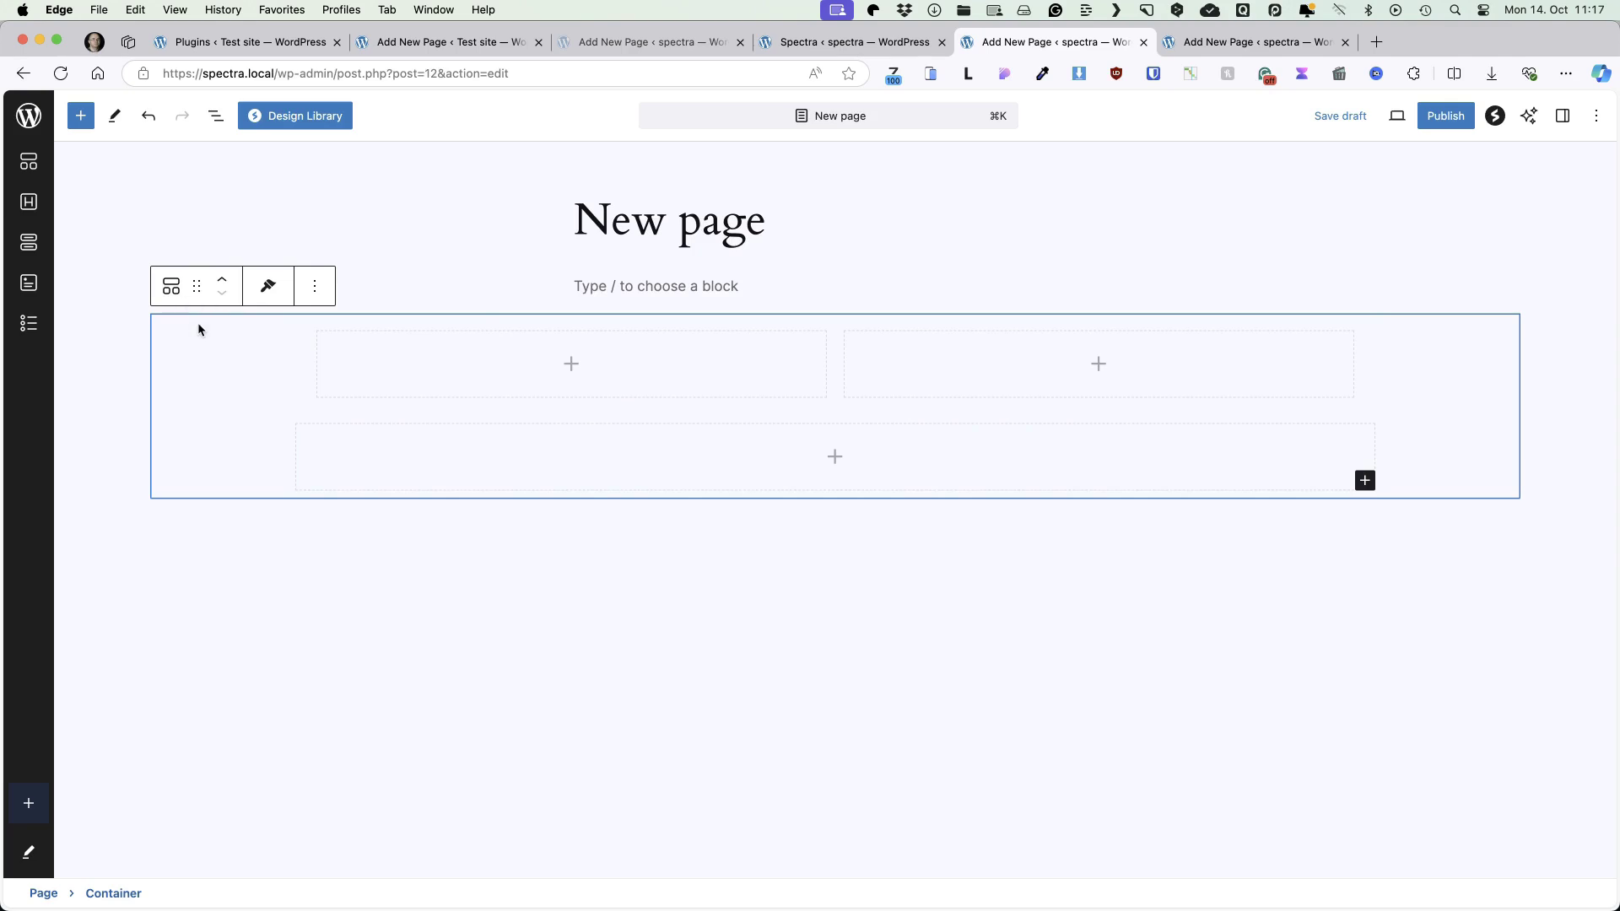
Examine the container's block settings and the Custom CSS area of the Spectra Page Settings
click(1562, 117)
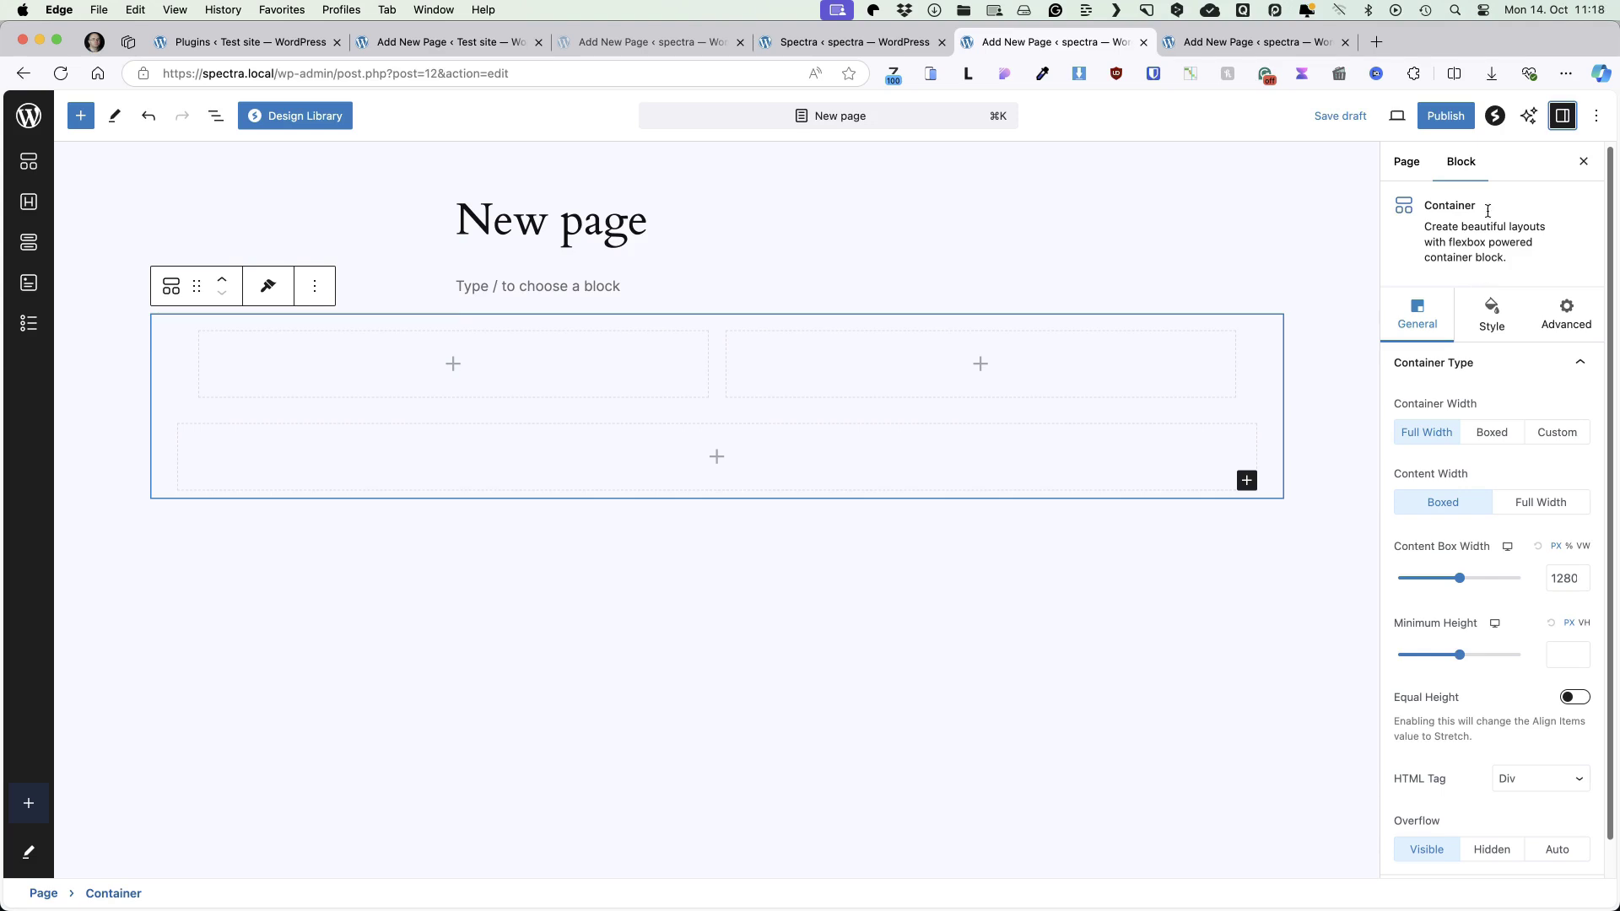
click(1495, 118)
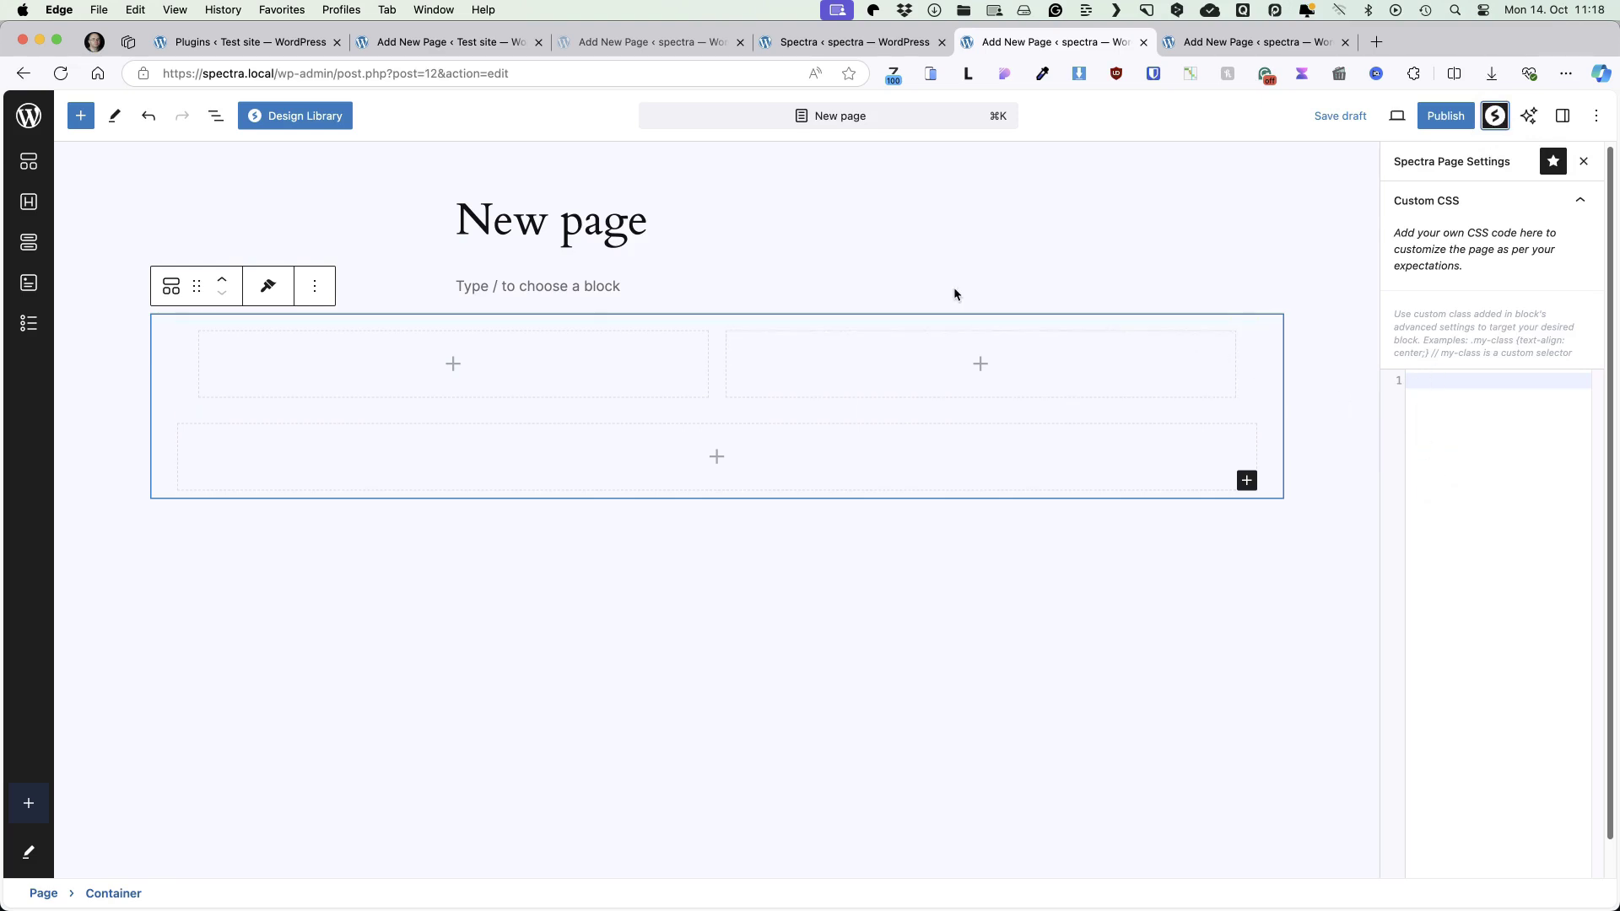
click(1583, 162)
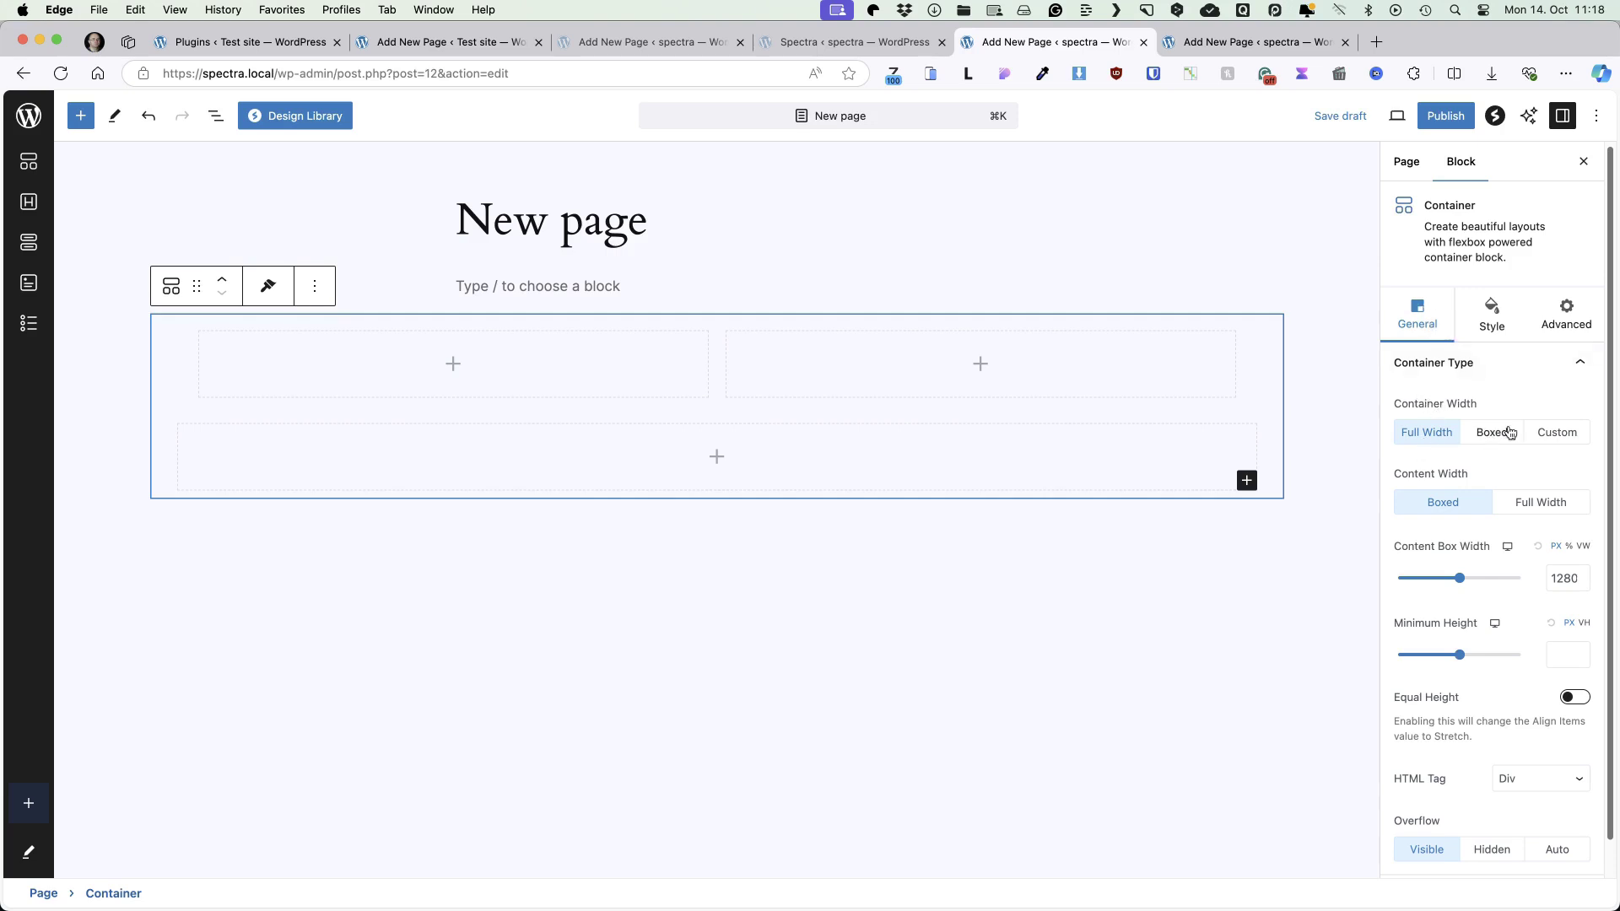
Try the Custom container width and switch the container back to Full Width
click(1558, 435)
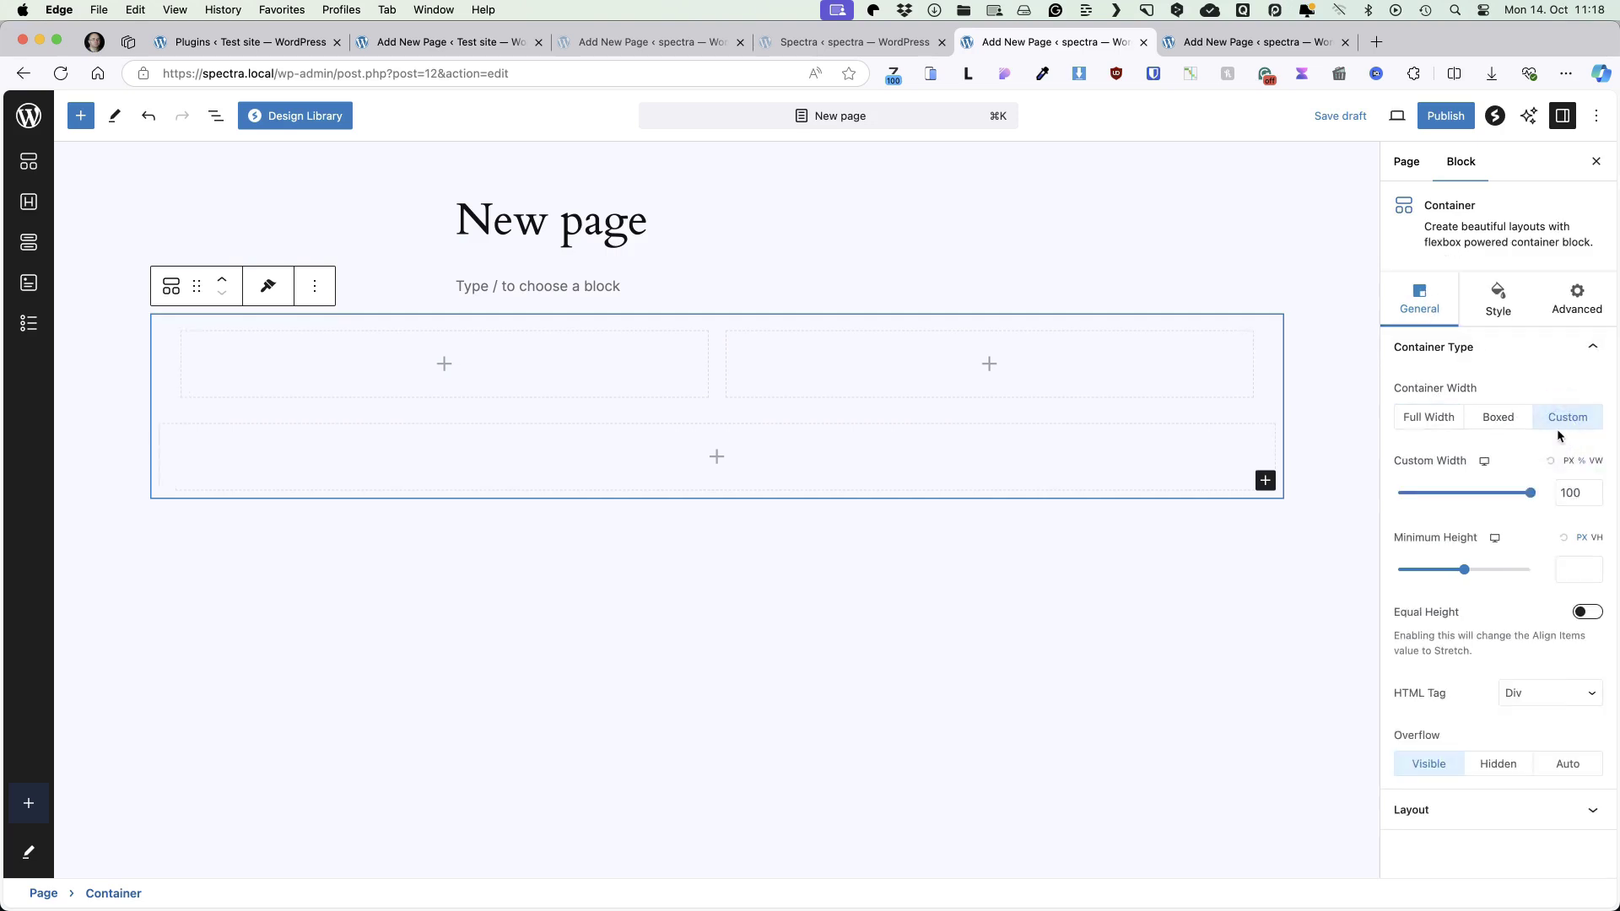
click(1451, 430)
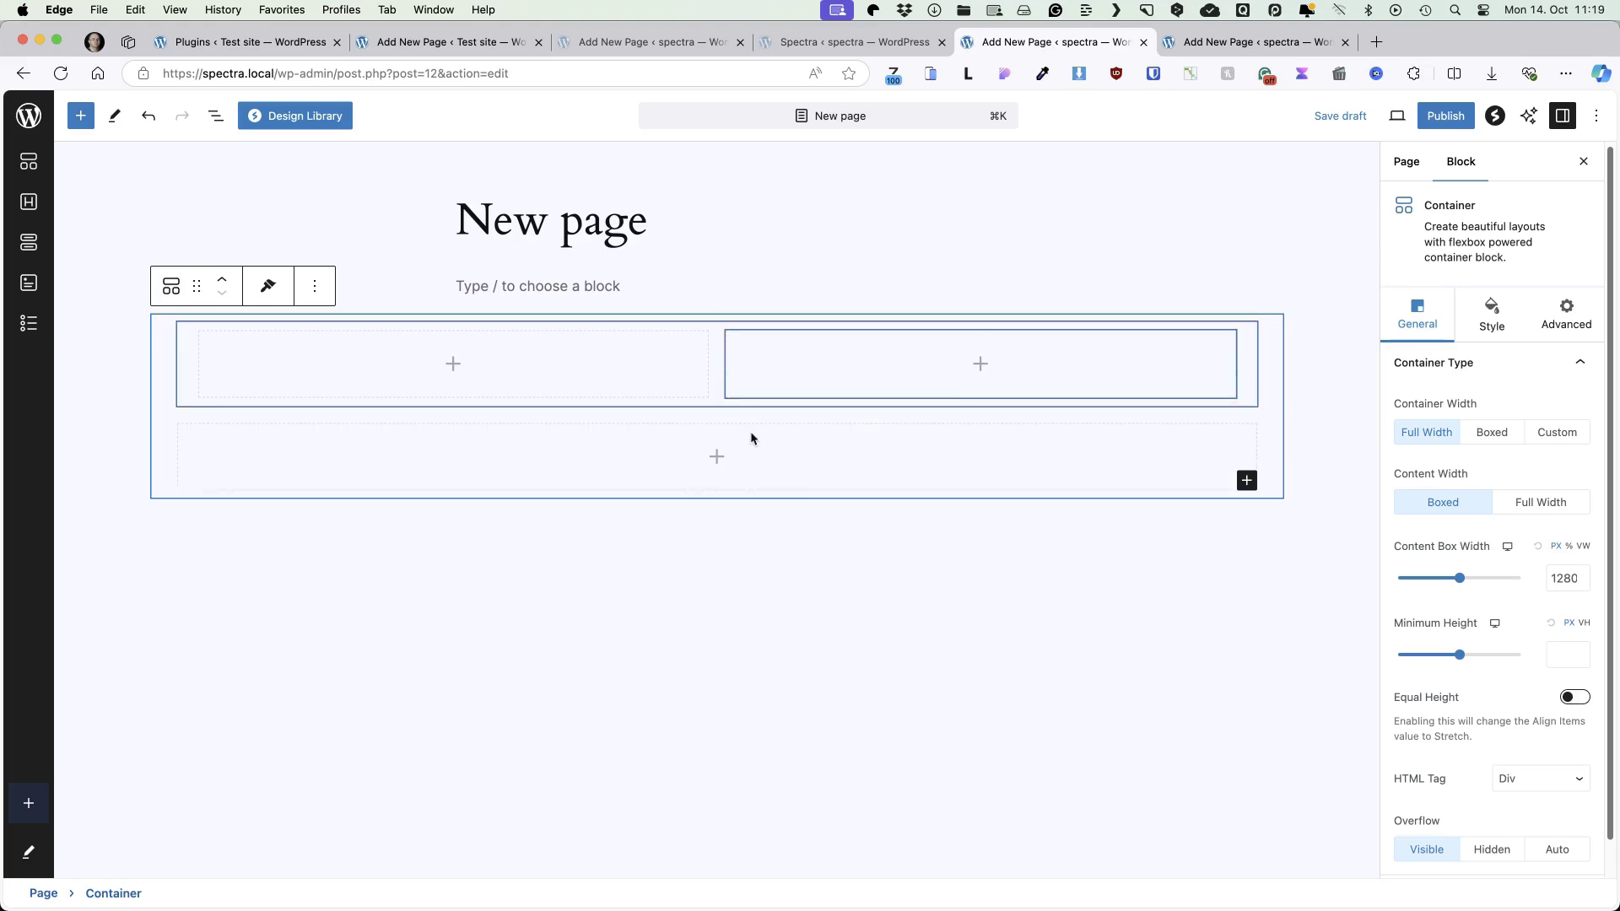
scroll(1553, 722, down, 1)
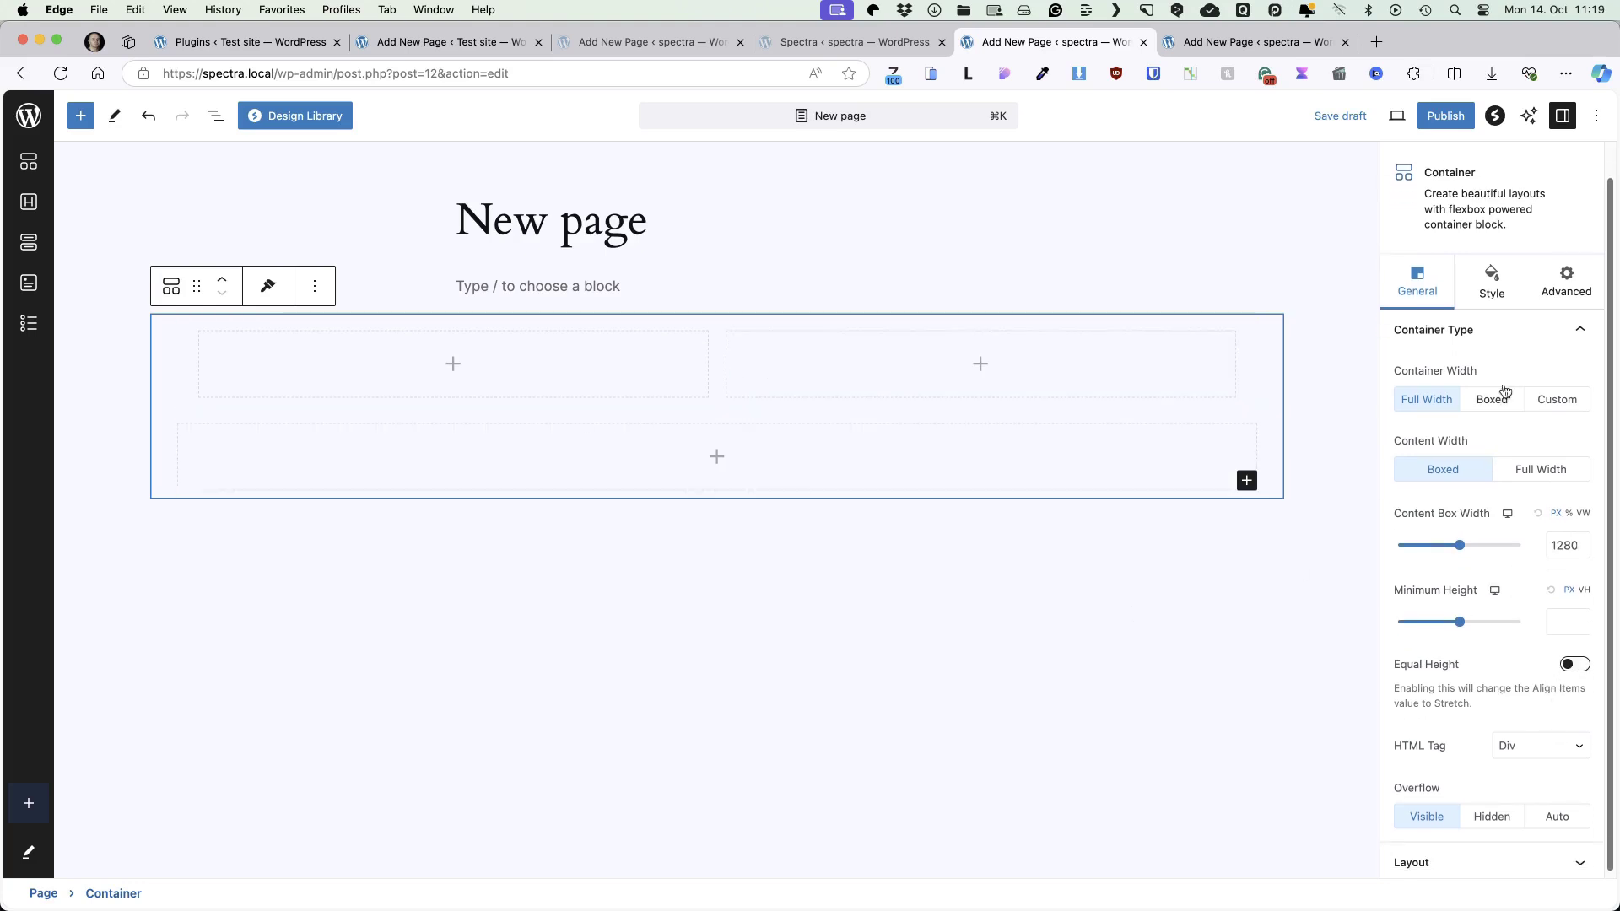
Examine the container's background and color styling, its sticky option, and the available animations
click(1493, 291)
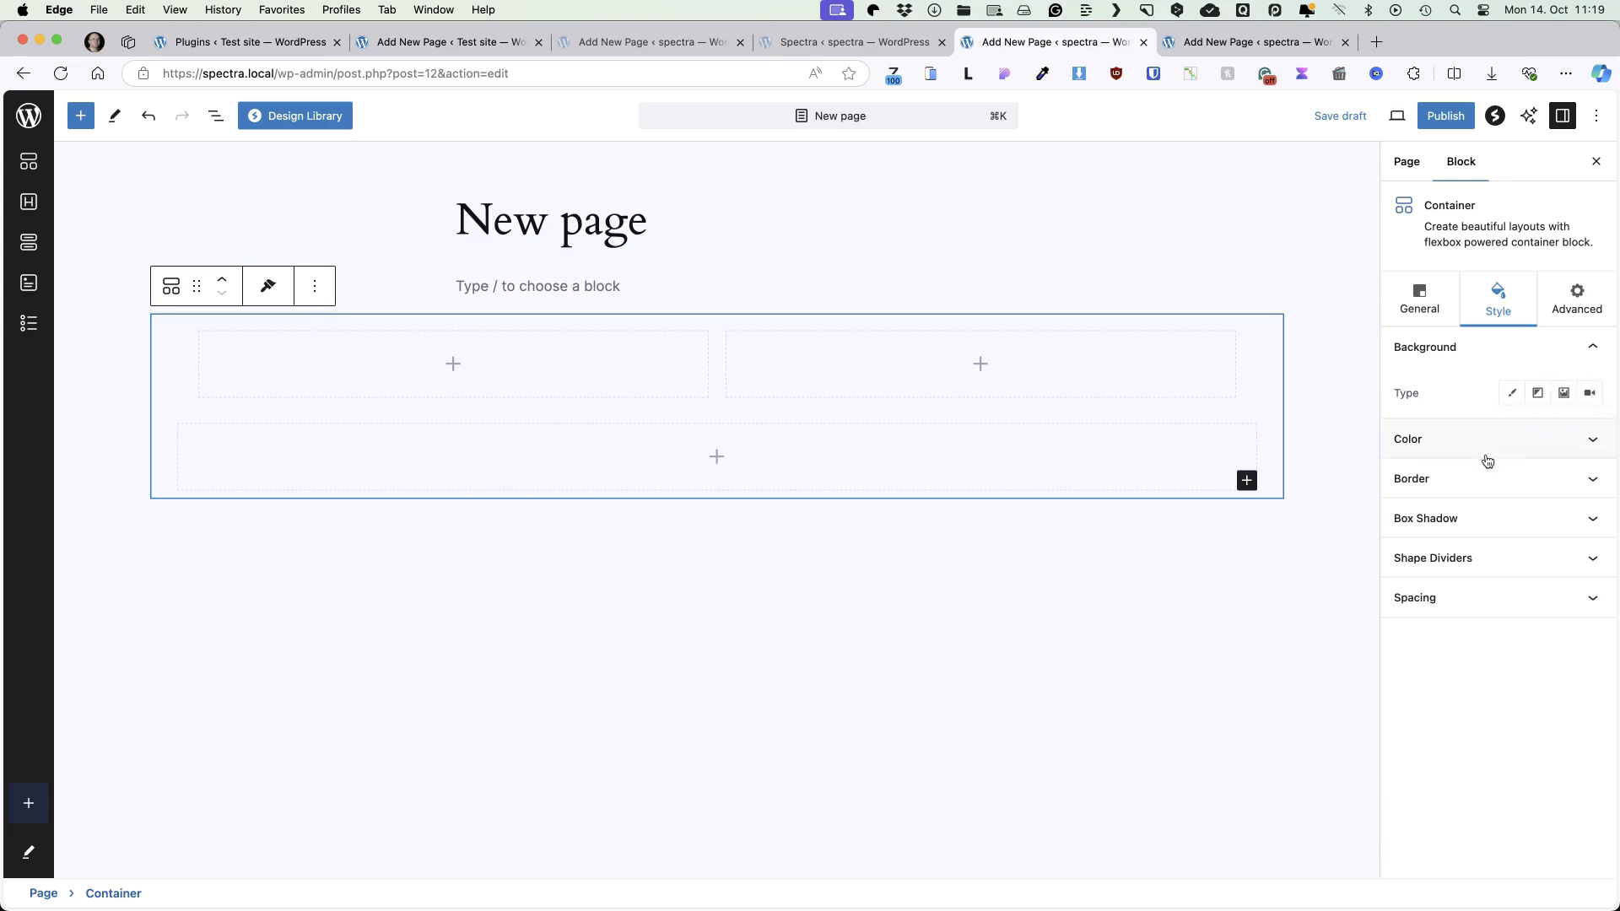
click(1471, 434)
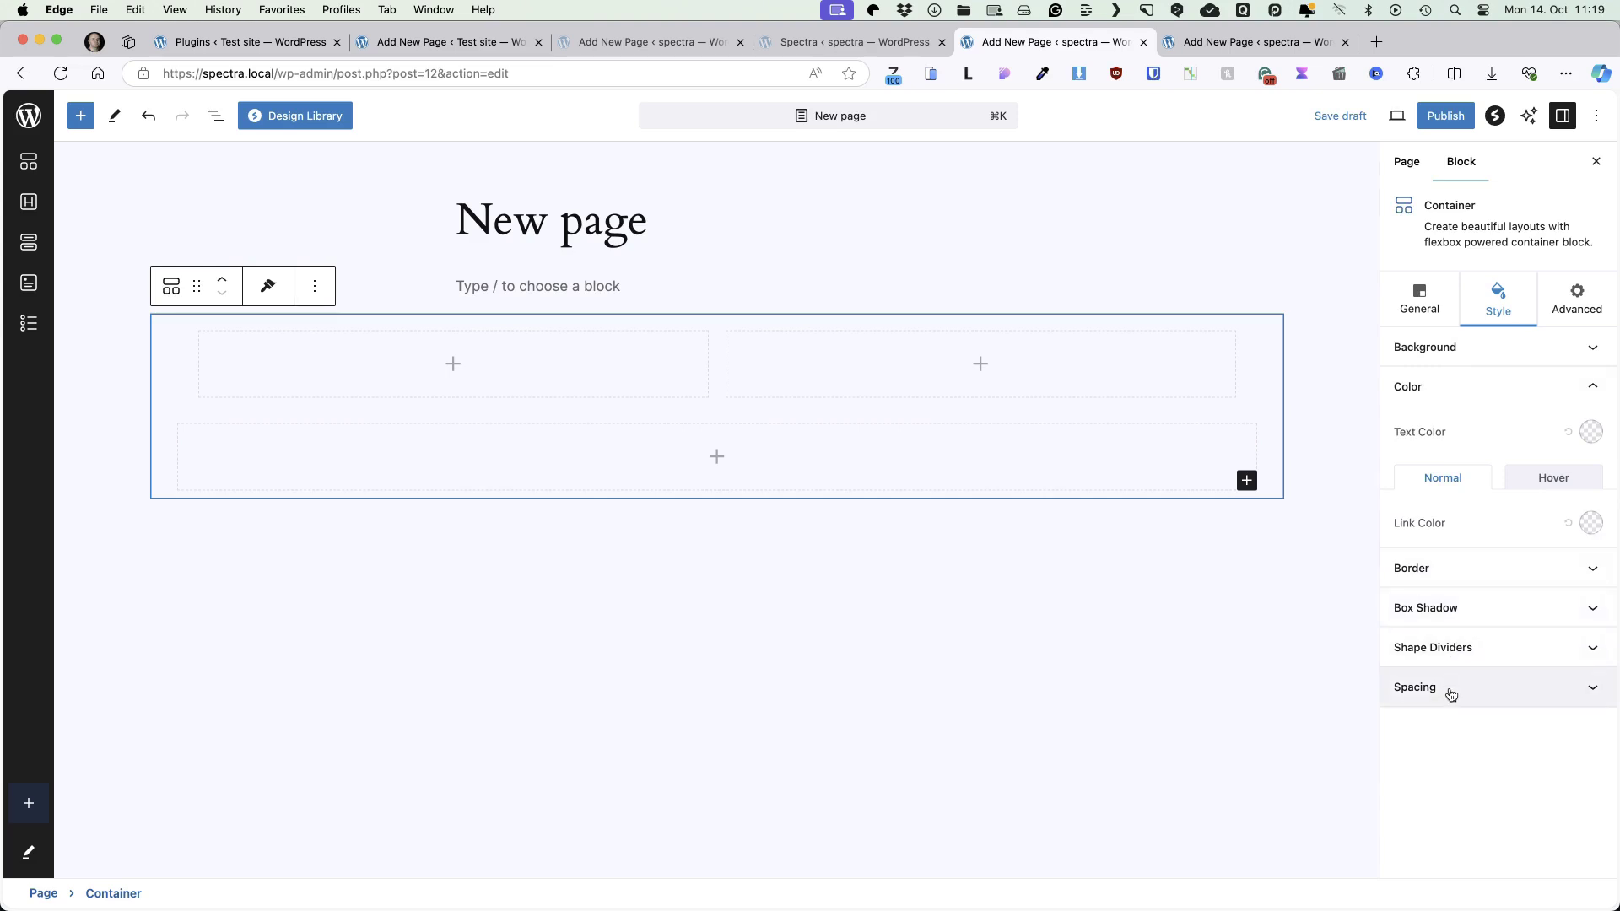
click(1571, 301)
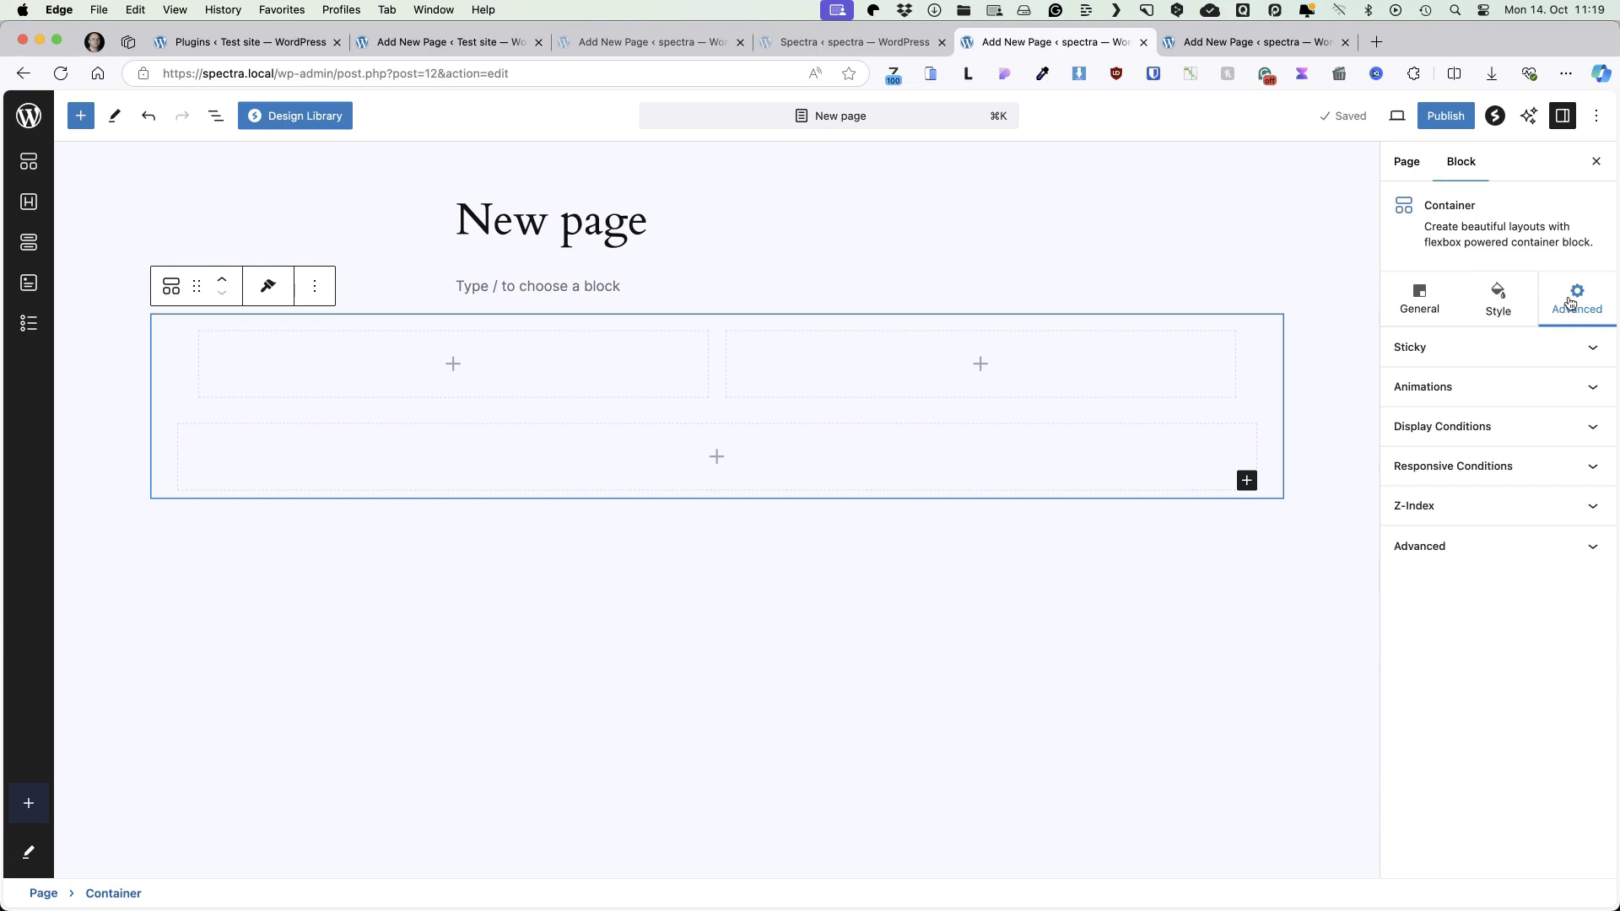
click(1452, 350)
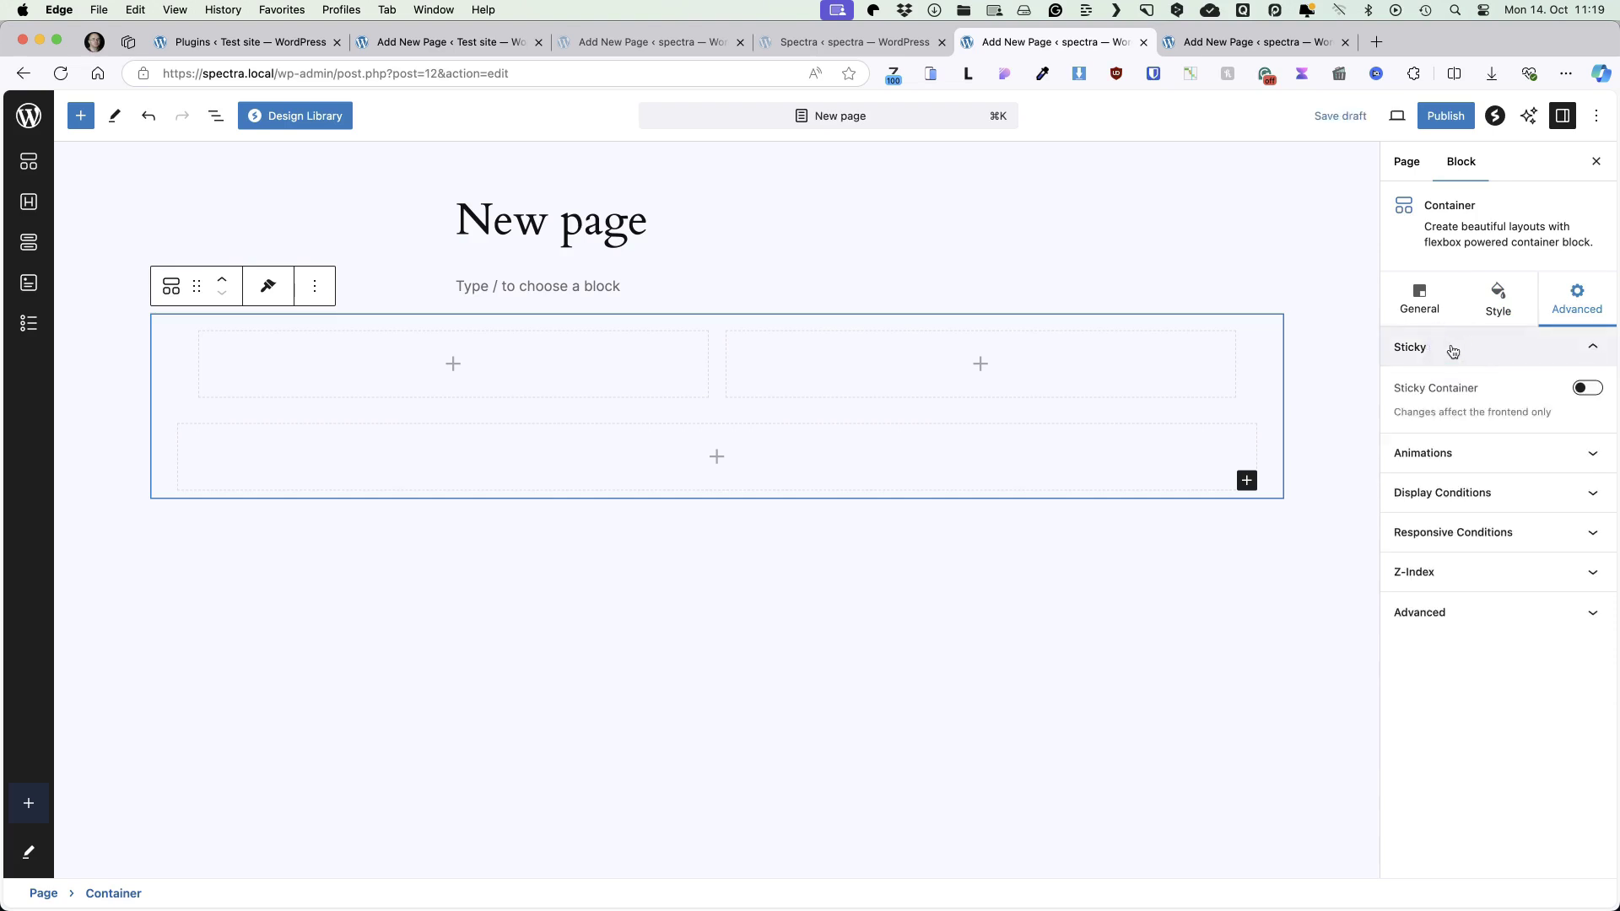
click(1455, 453)
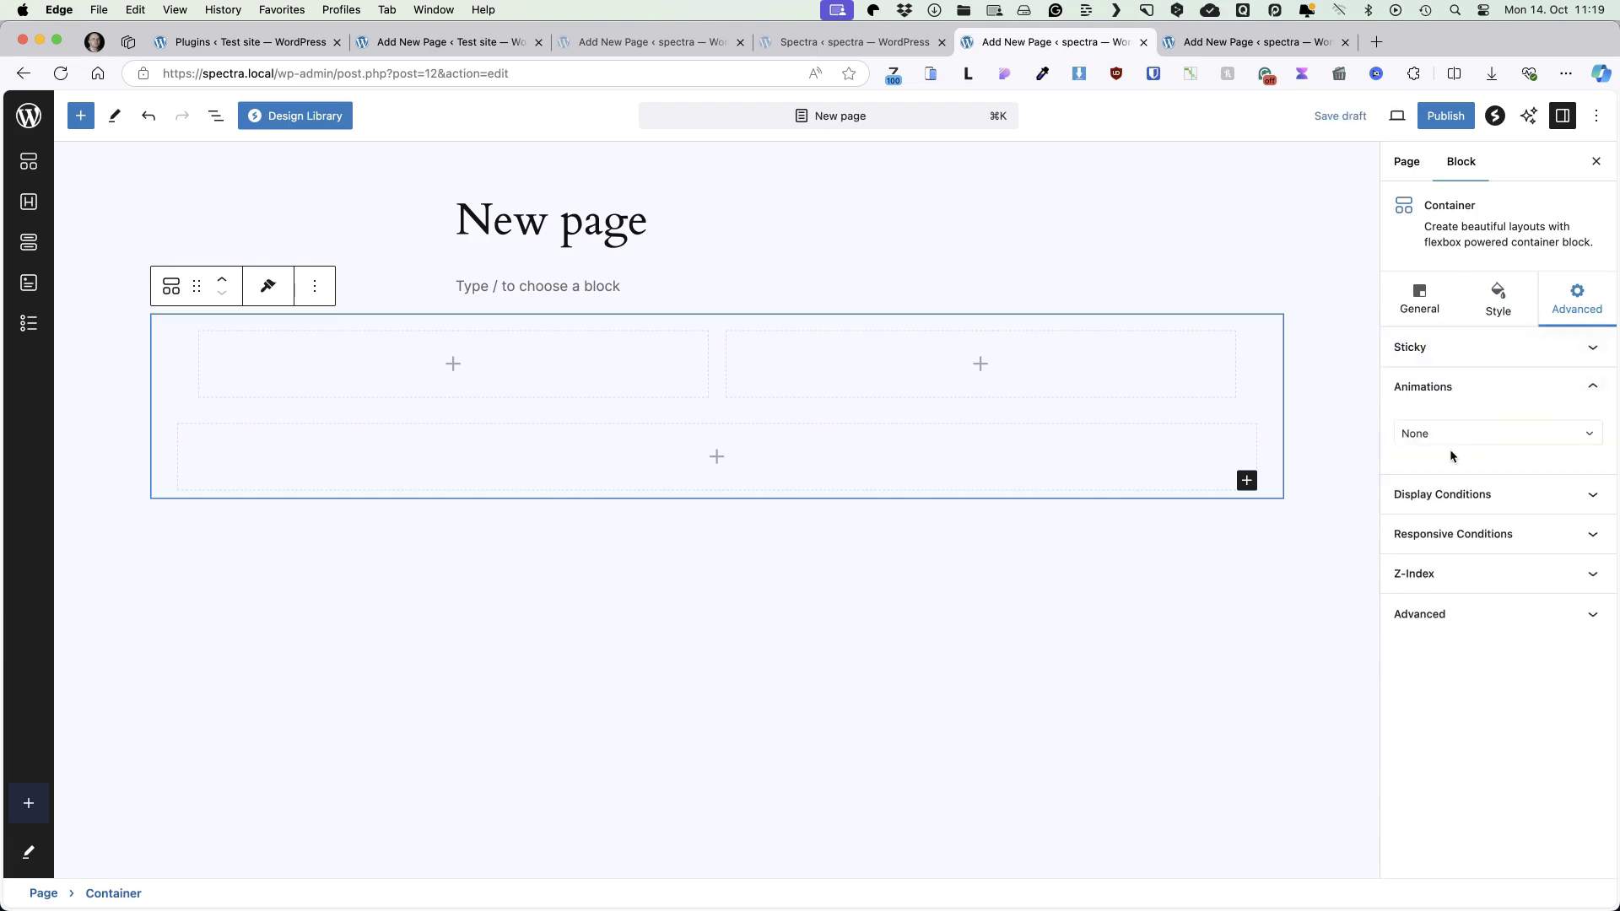
click(1455, 430)
scroll(1442, 542, down, 5)
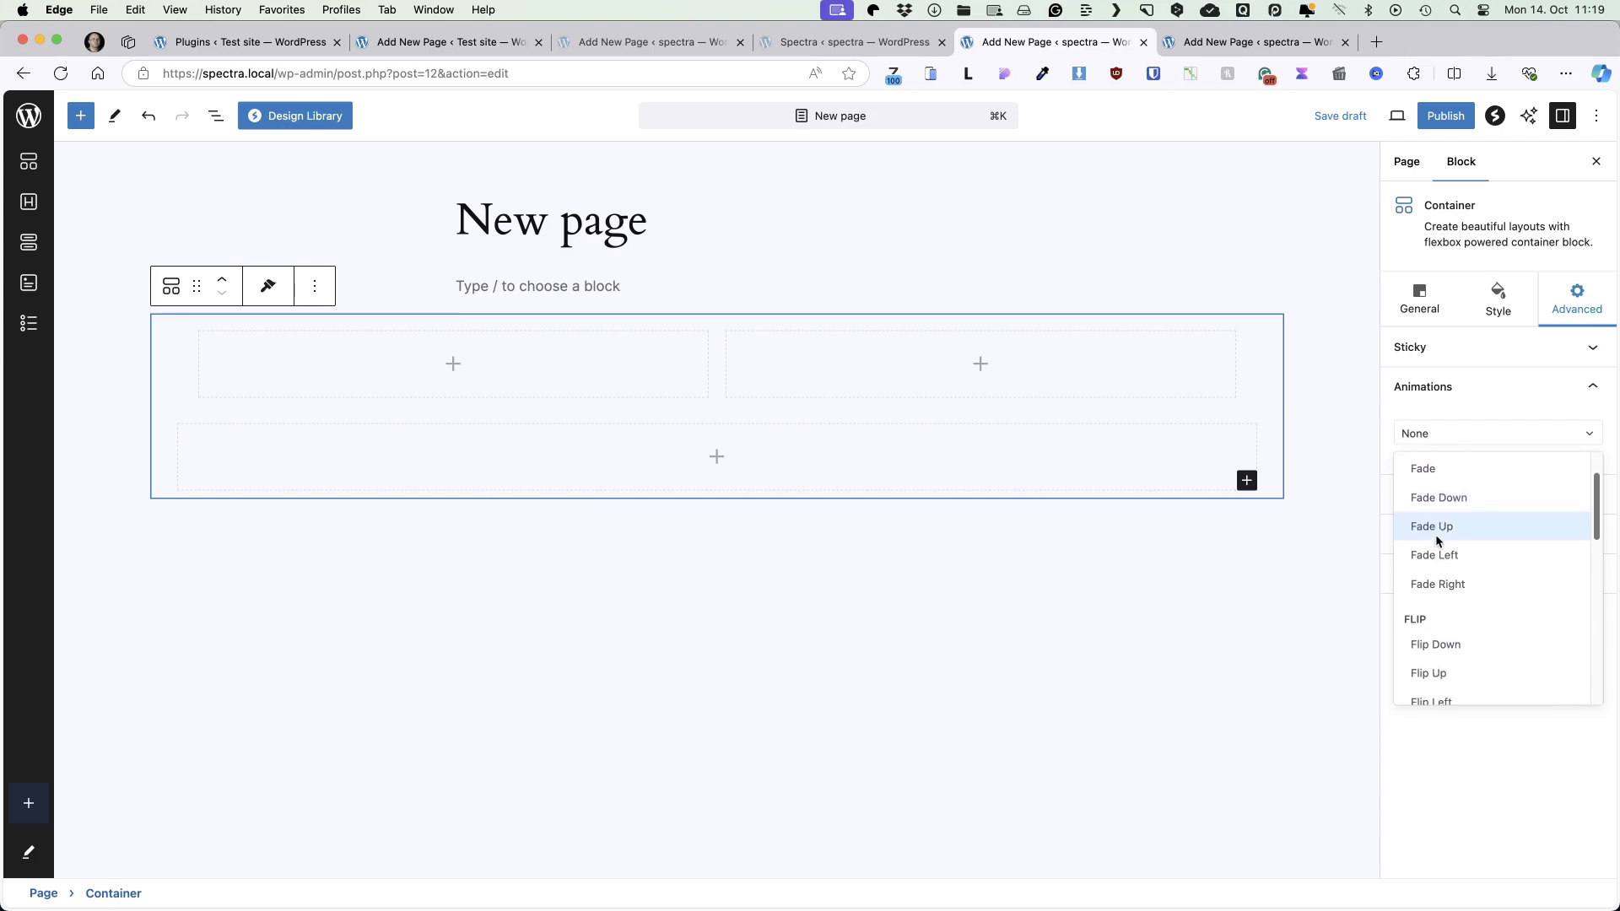
scroll(1439, 546, down, 4)
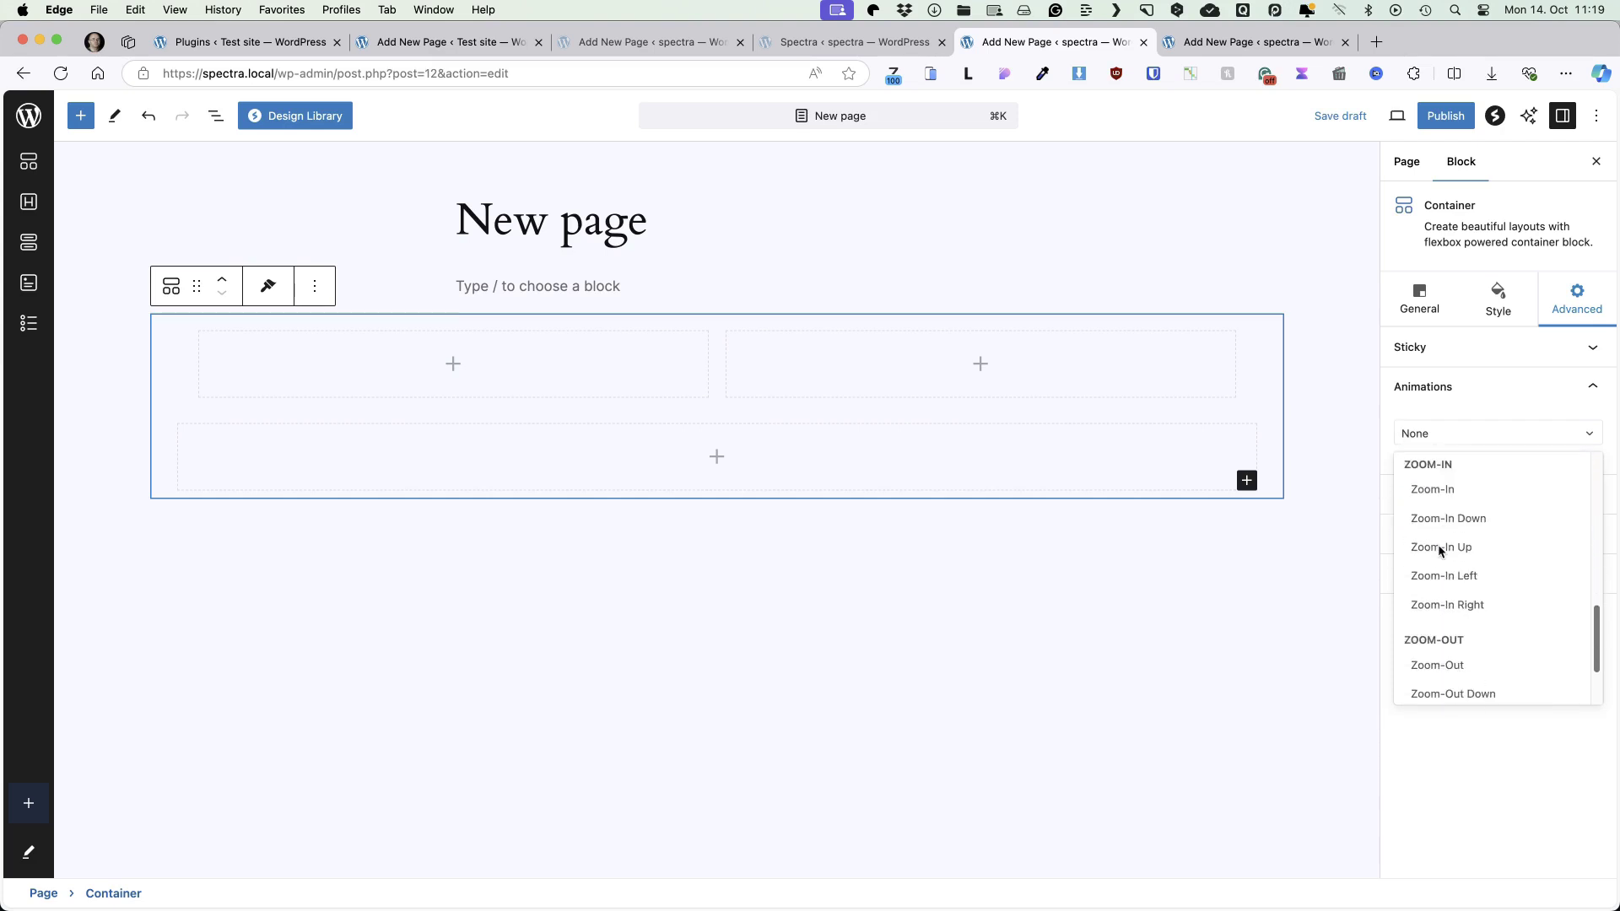
click(1475, 837)
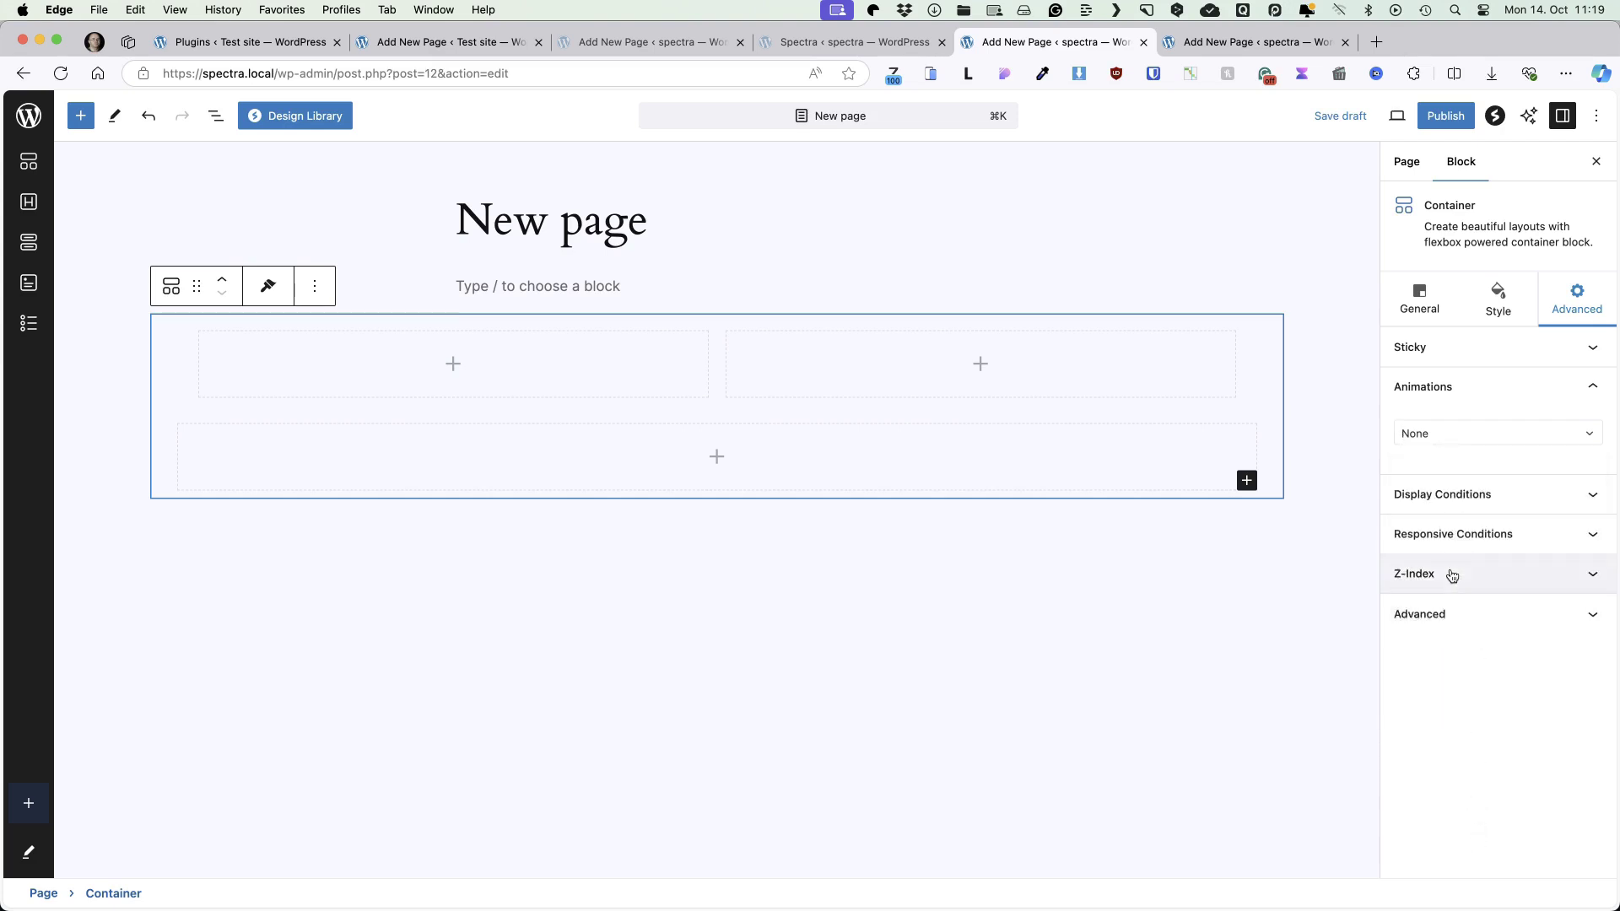
Examine the container's display conditions, responsive conditions and Z-Index settings
click(1465, 489)
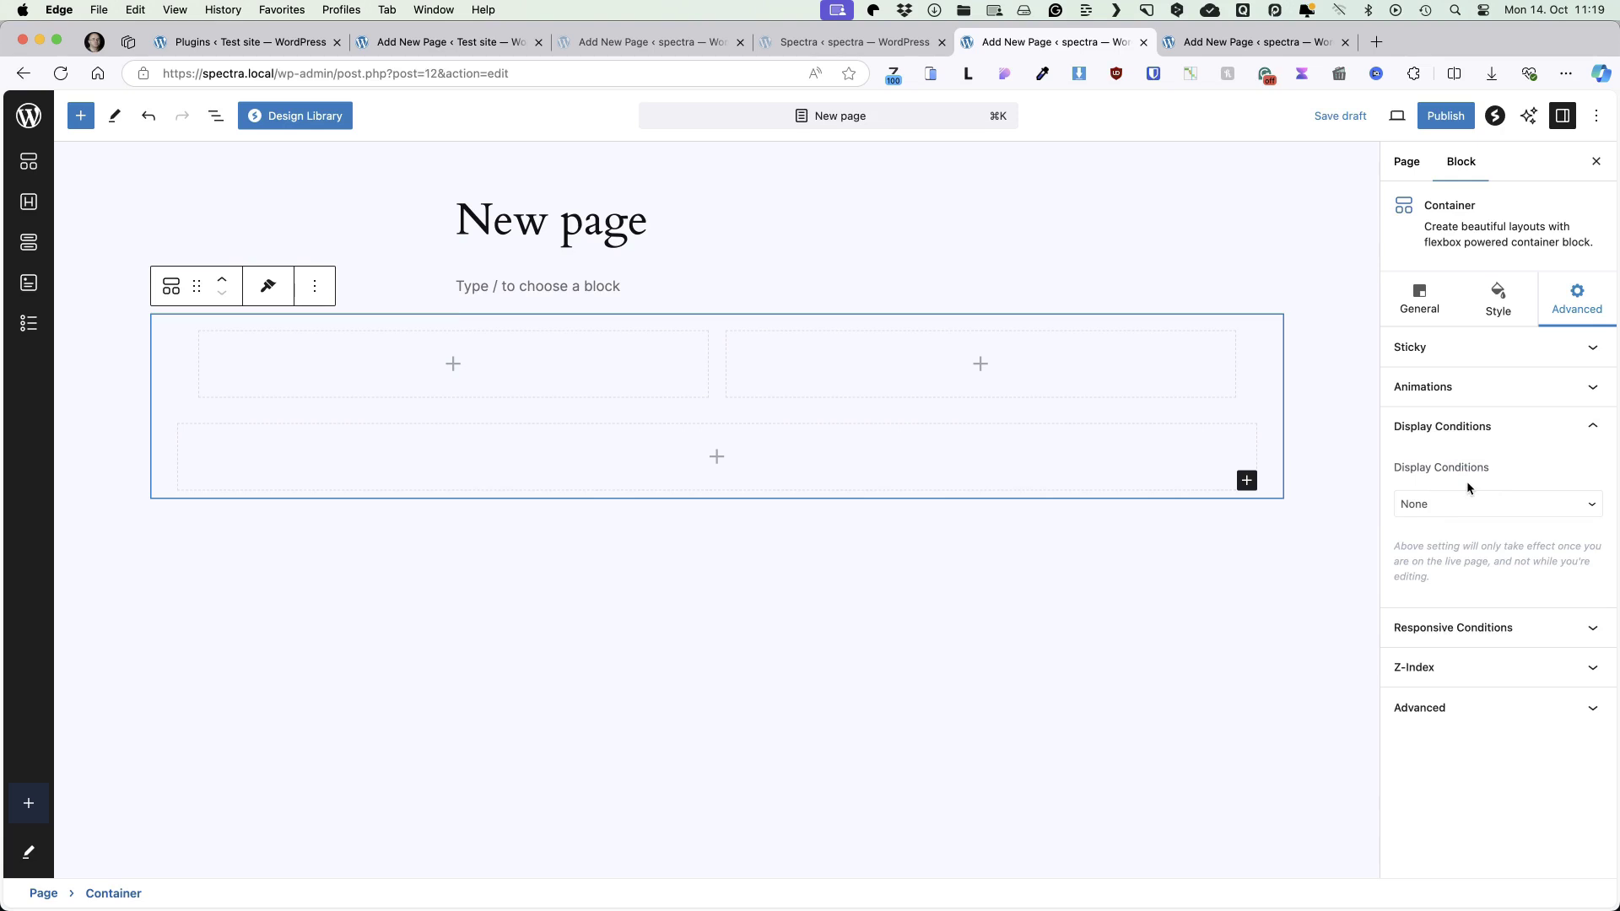
click(1454, 503)
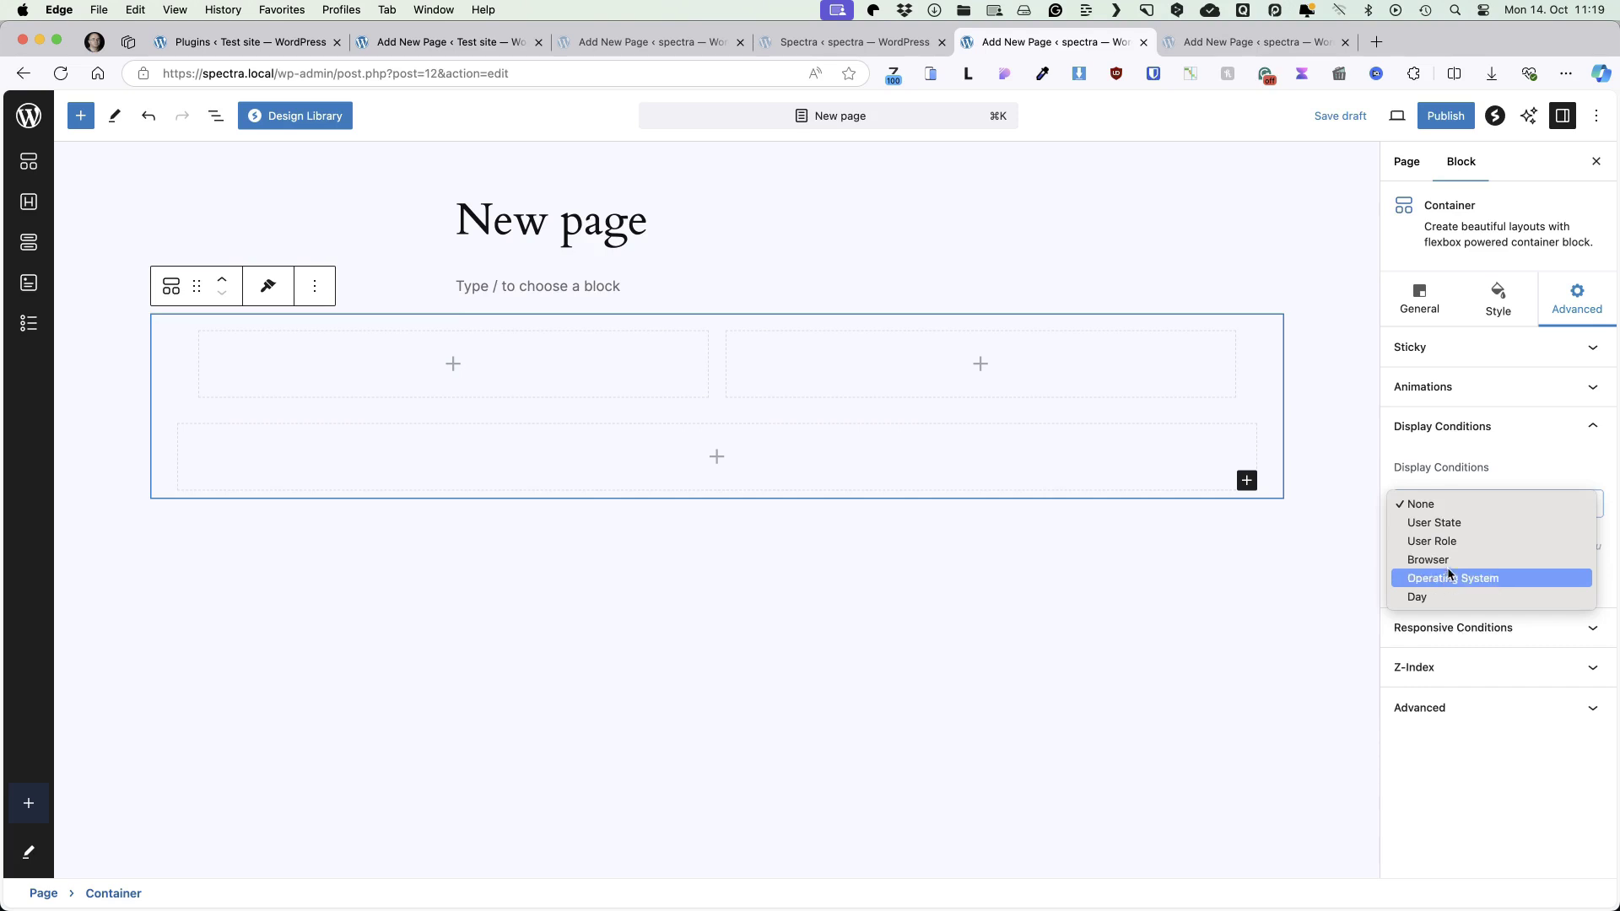
click(1493, 775)
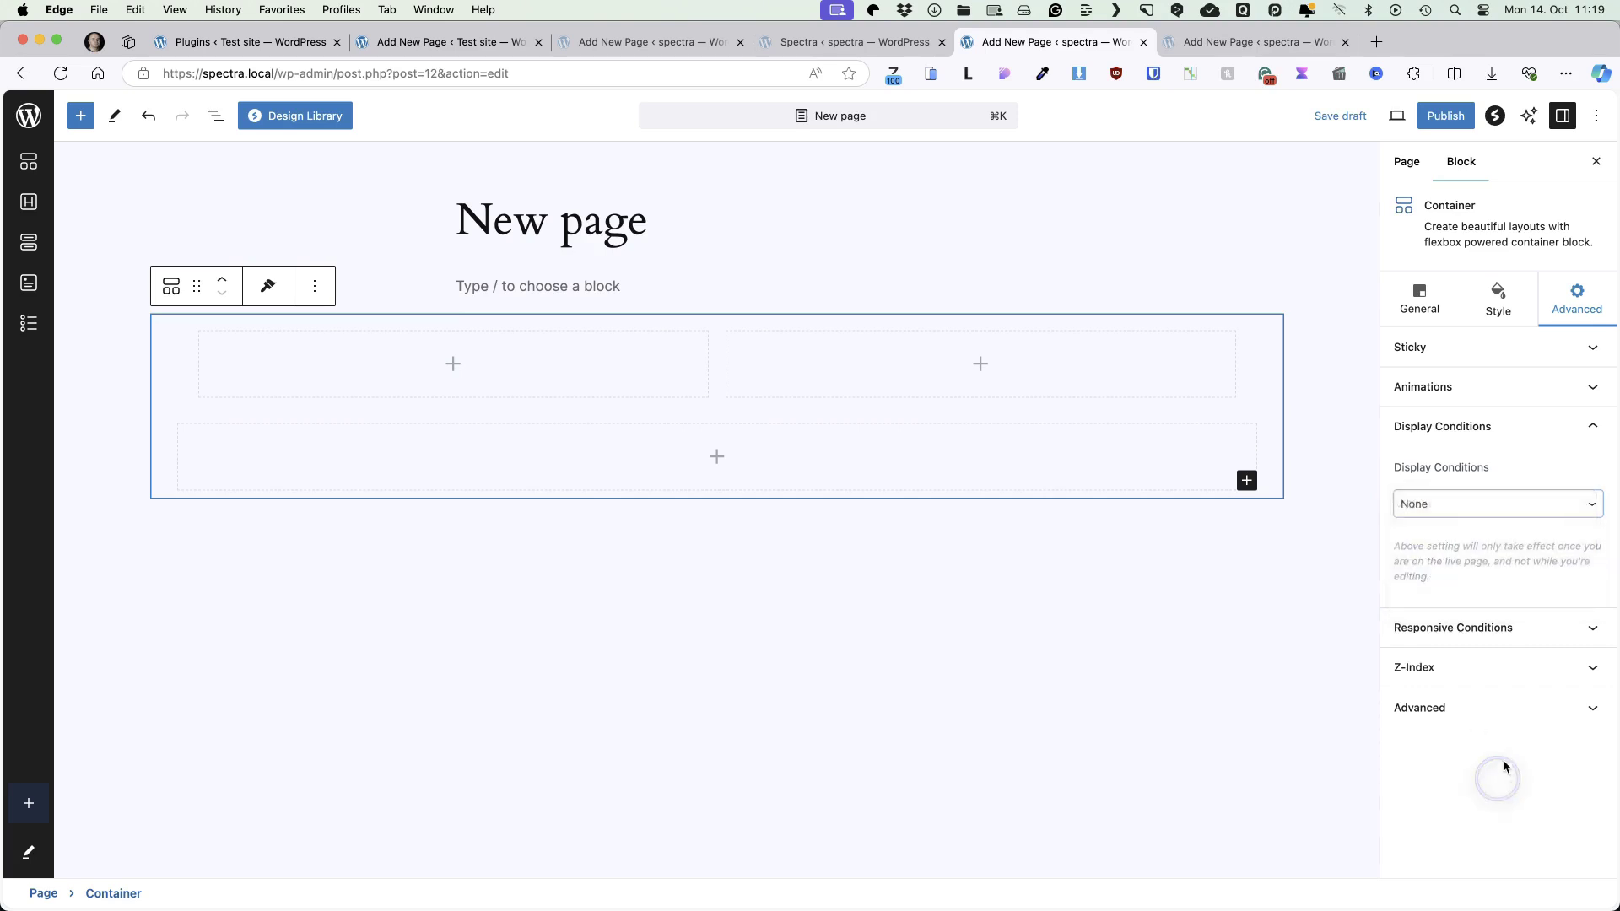
click(1510, 631)
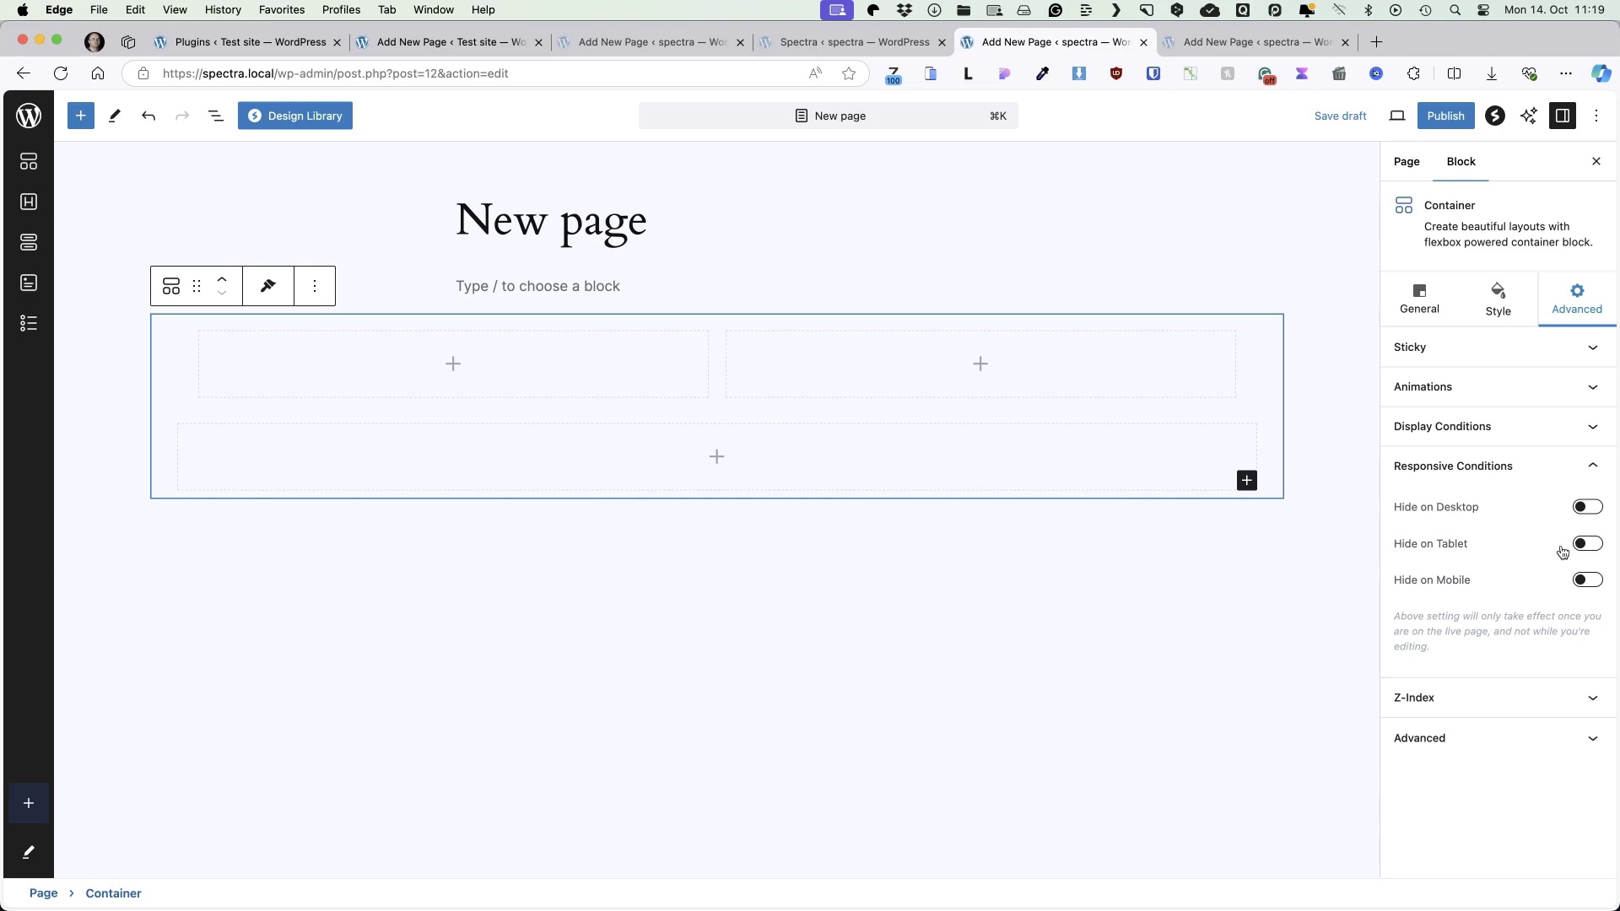
click(1474, 697)
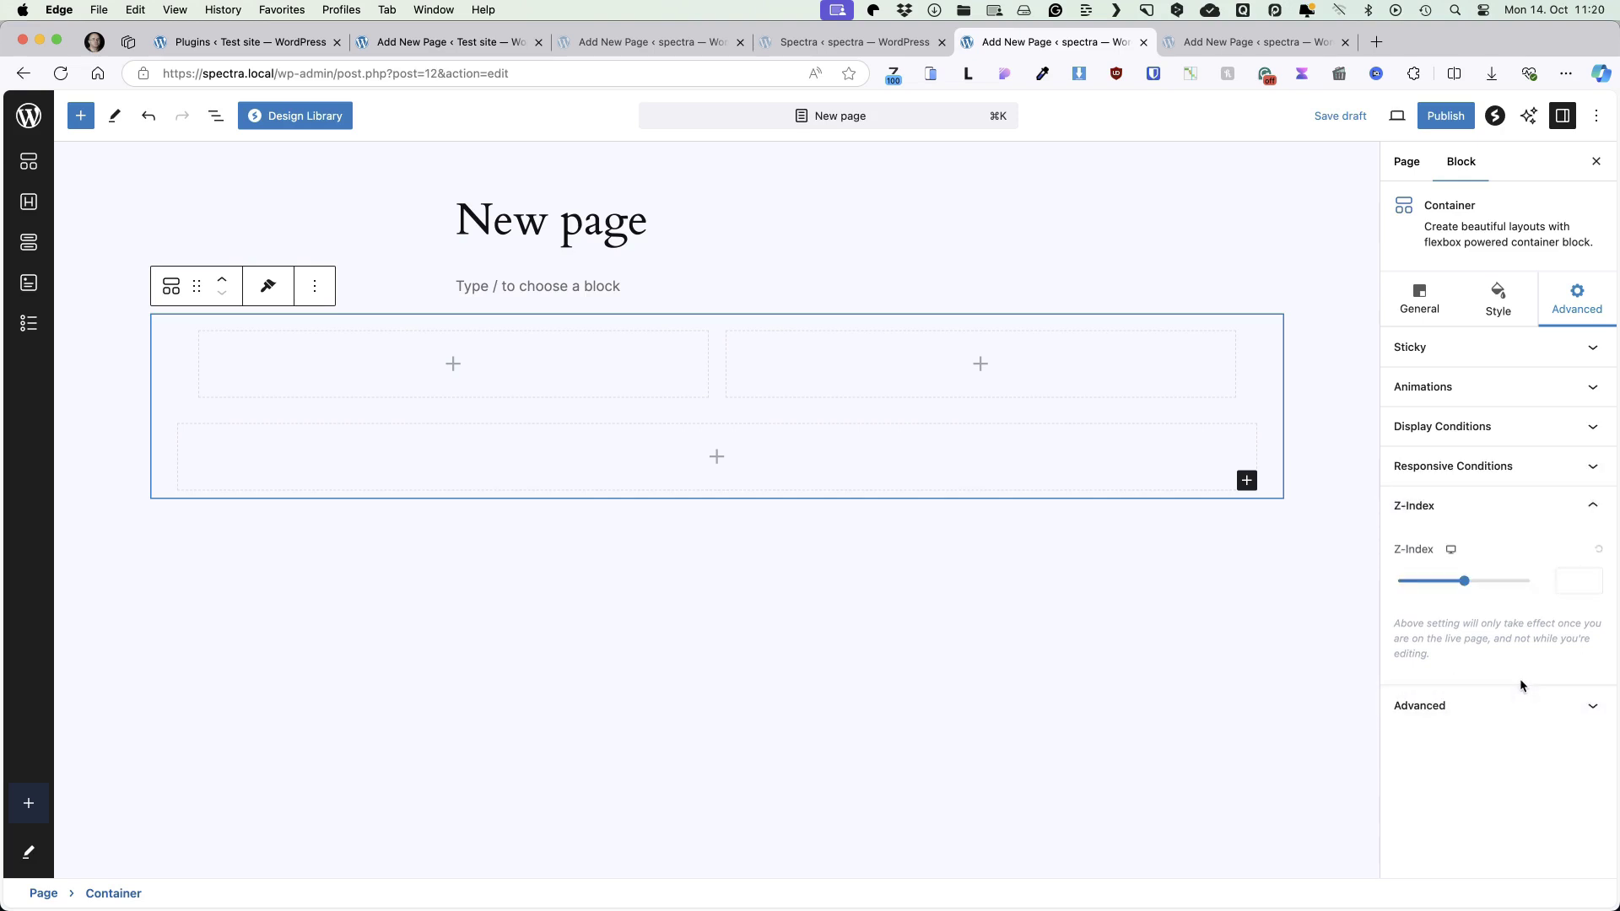
Examine the container's HTML anchor and additional CSS class settings
click(1506, 707)
scroll(1515, 710, down, 3)
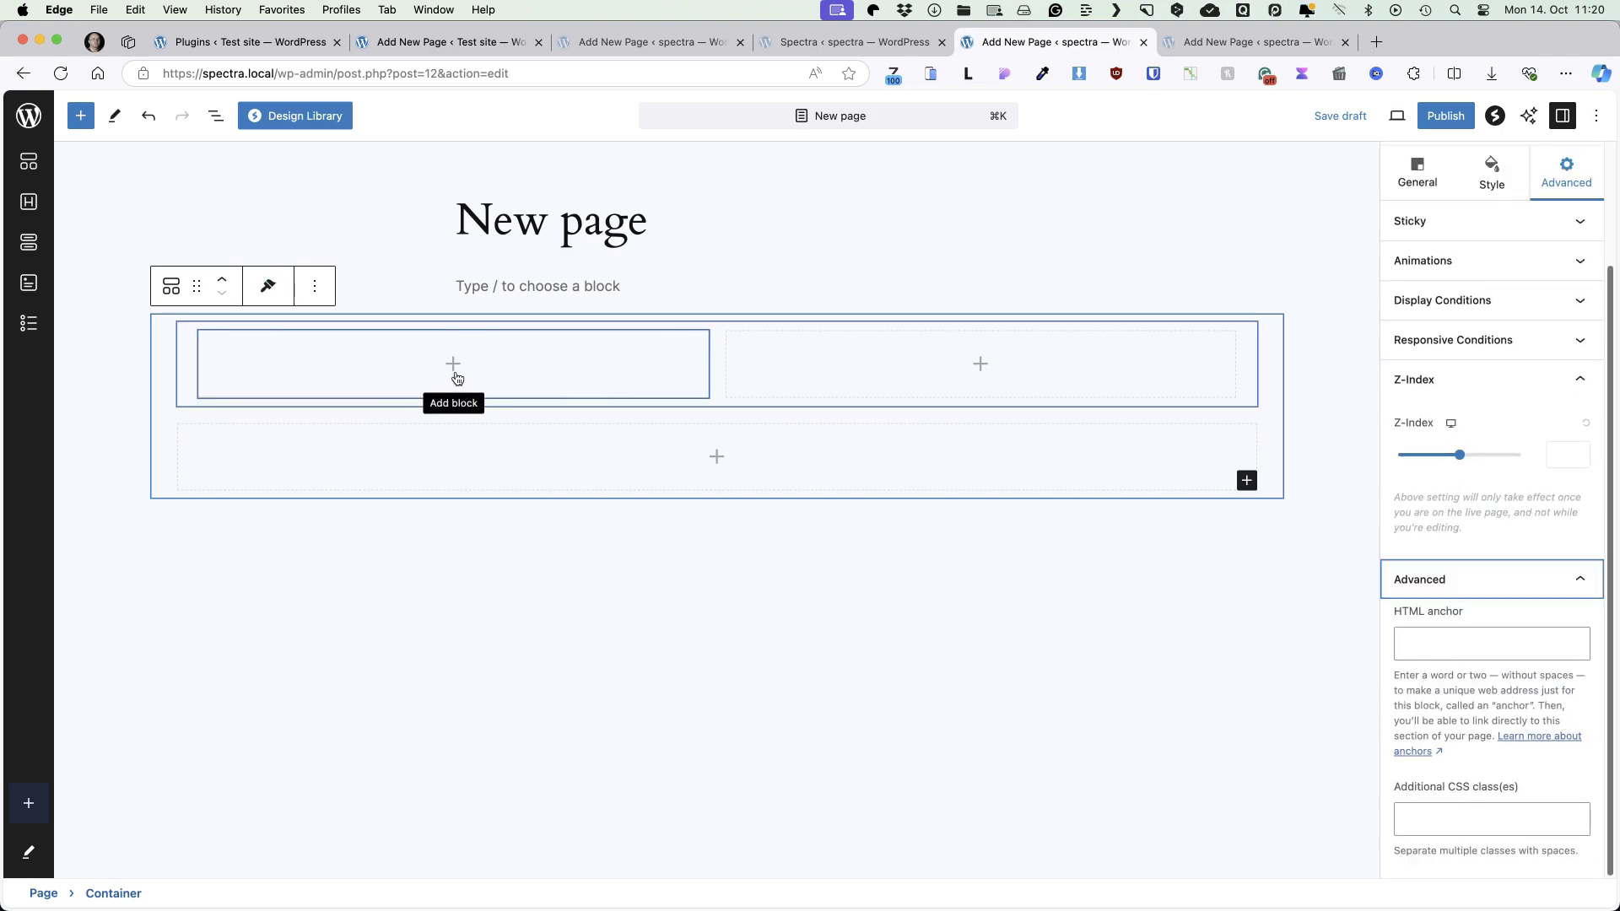
Add a Heading block reading "This is my heading" to the first column of the container
key(Return)
drag(29, 202, 468, 388)
text(This is my heading)
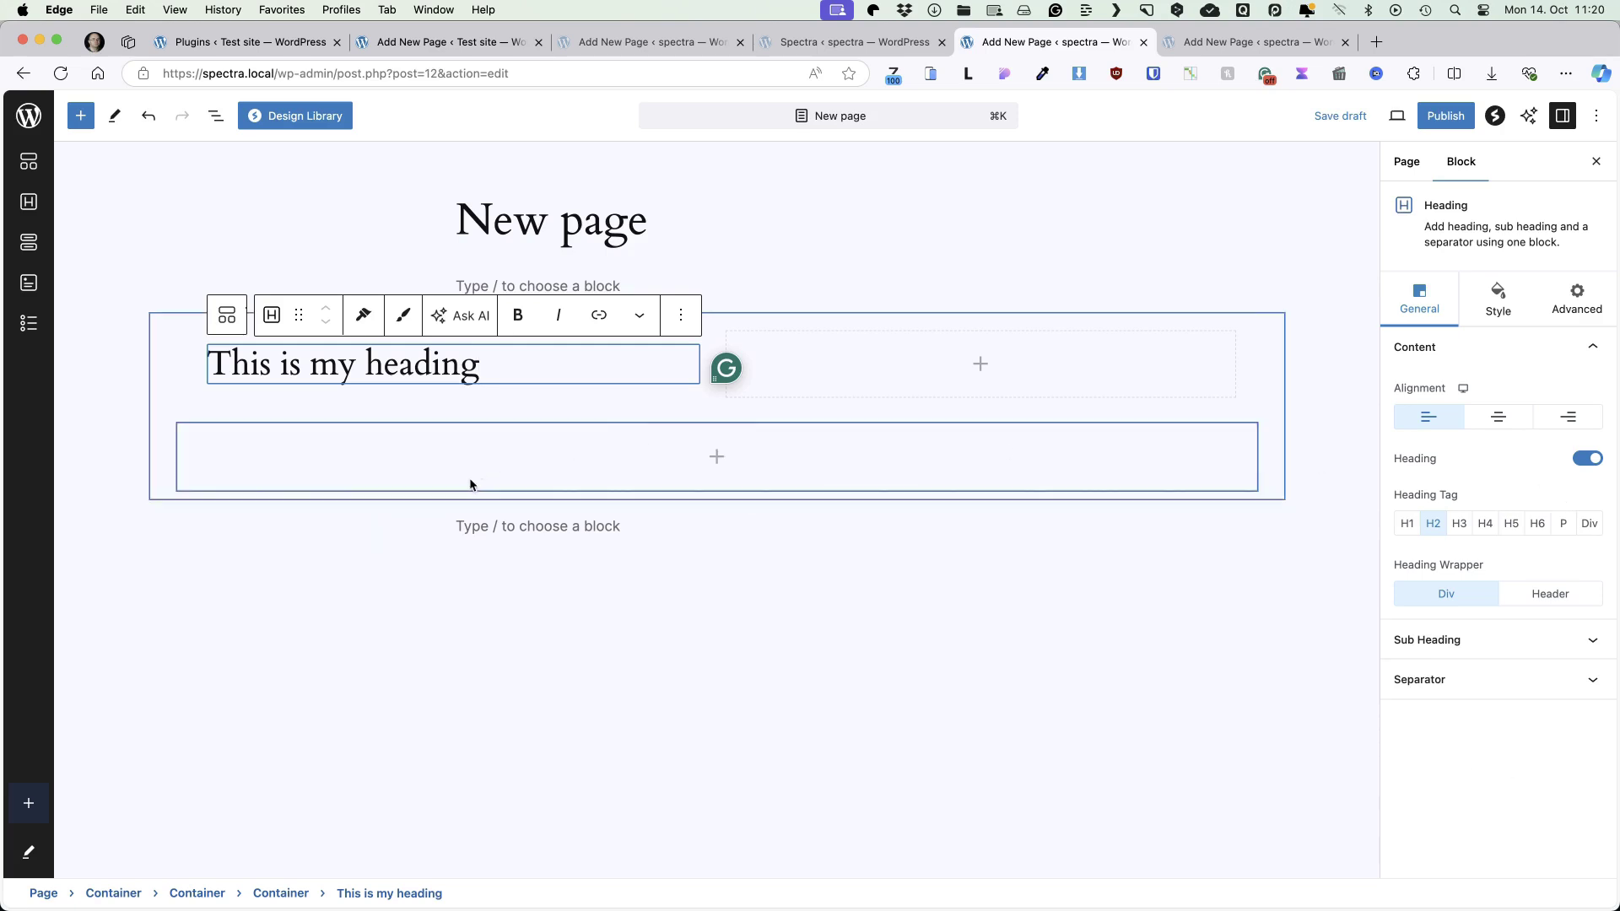
Have the AI Assistant rephrase "This is my awesome heading" and use its answer as the heading text
click(464, 317)
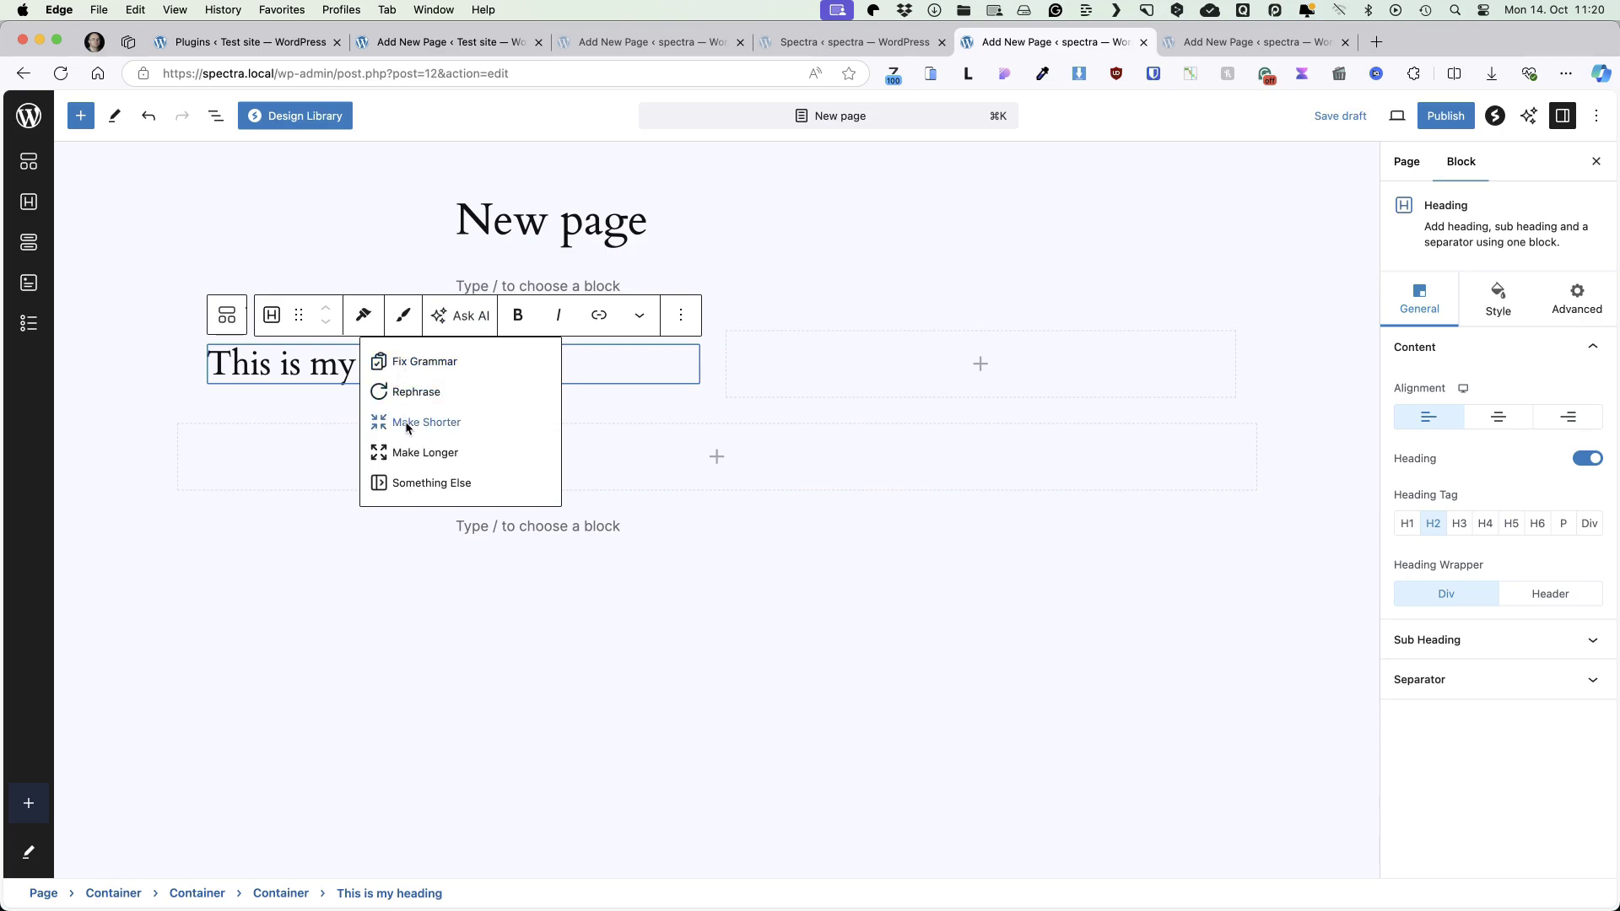
click(413, 483)
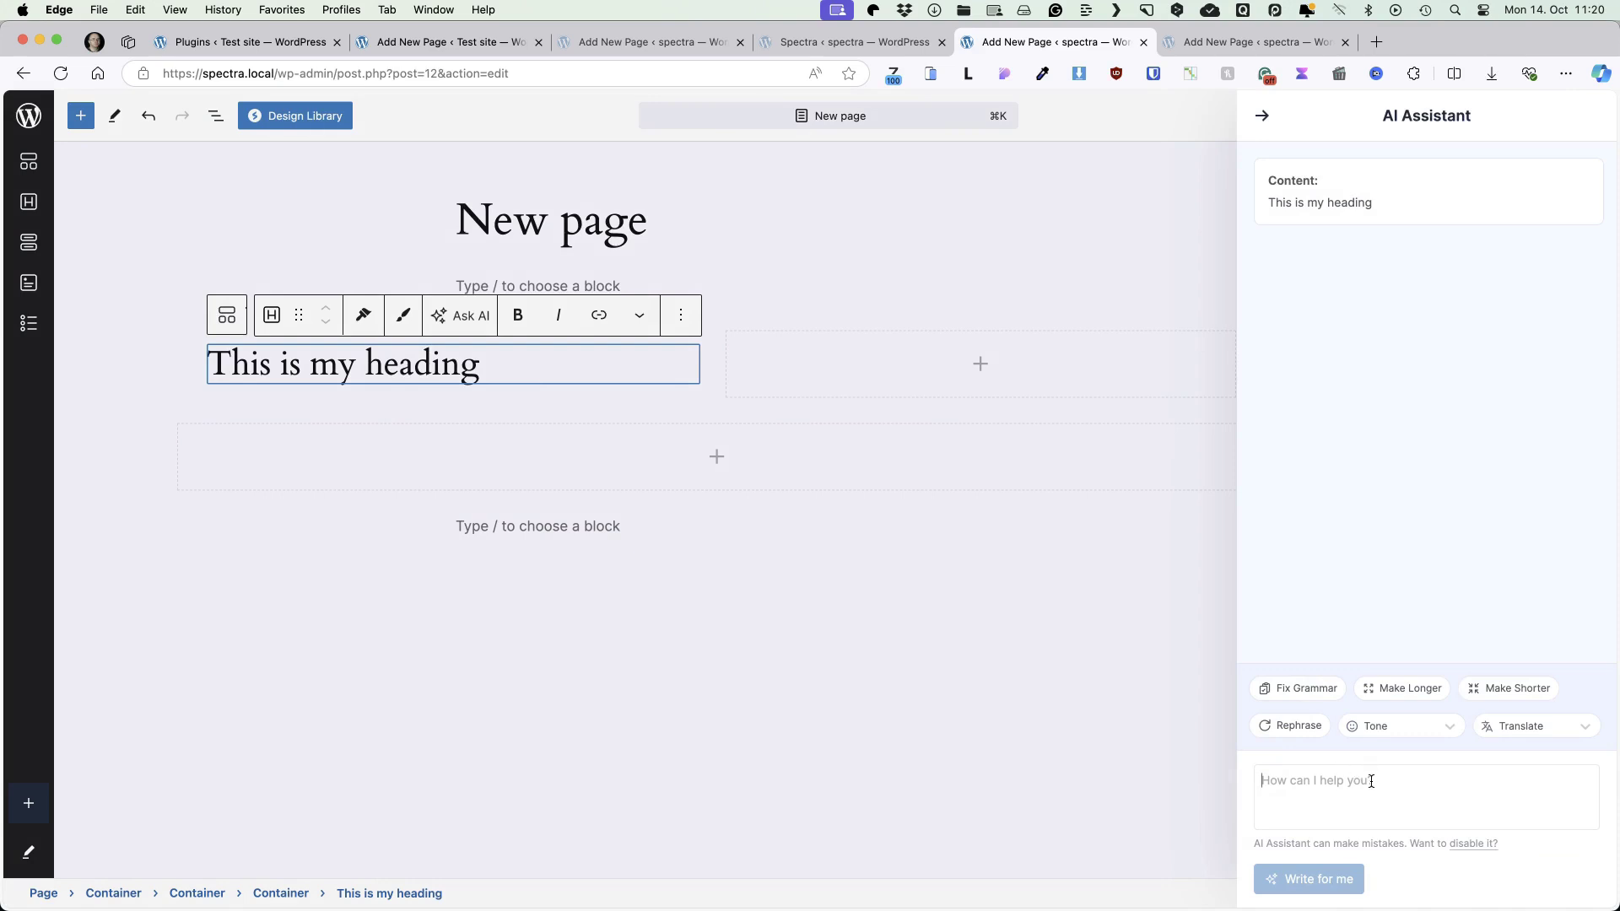
click(1296, 727)
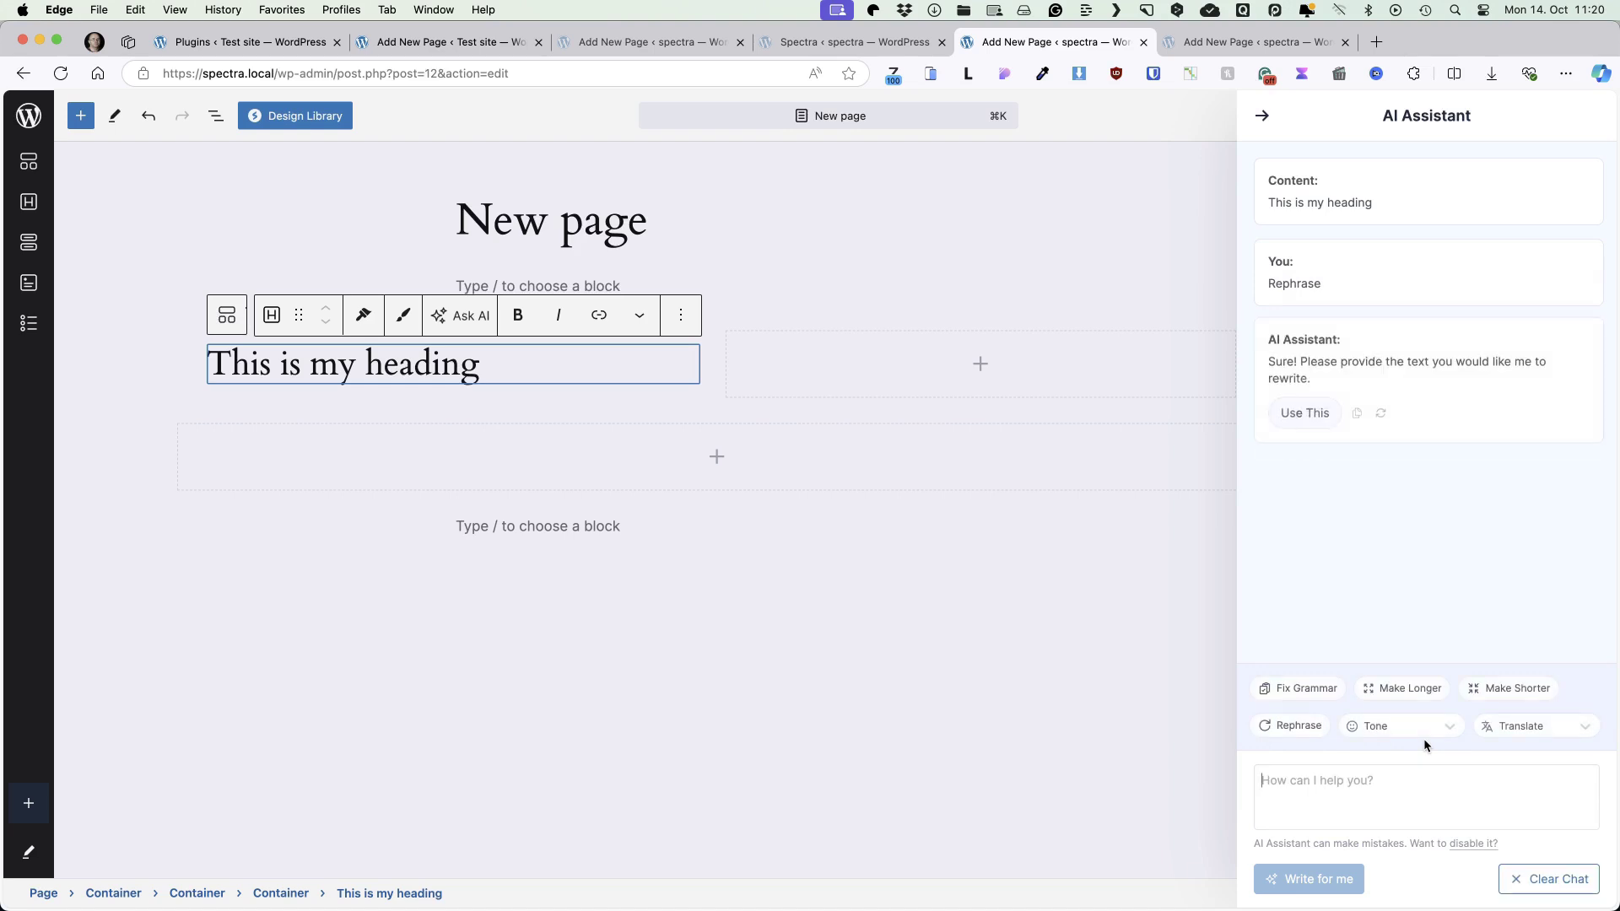
text(This is my awesome heading)
key(Return)
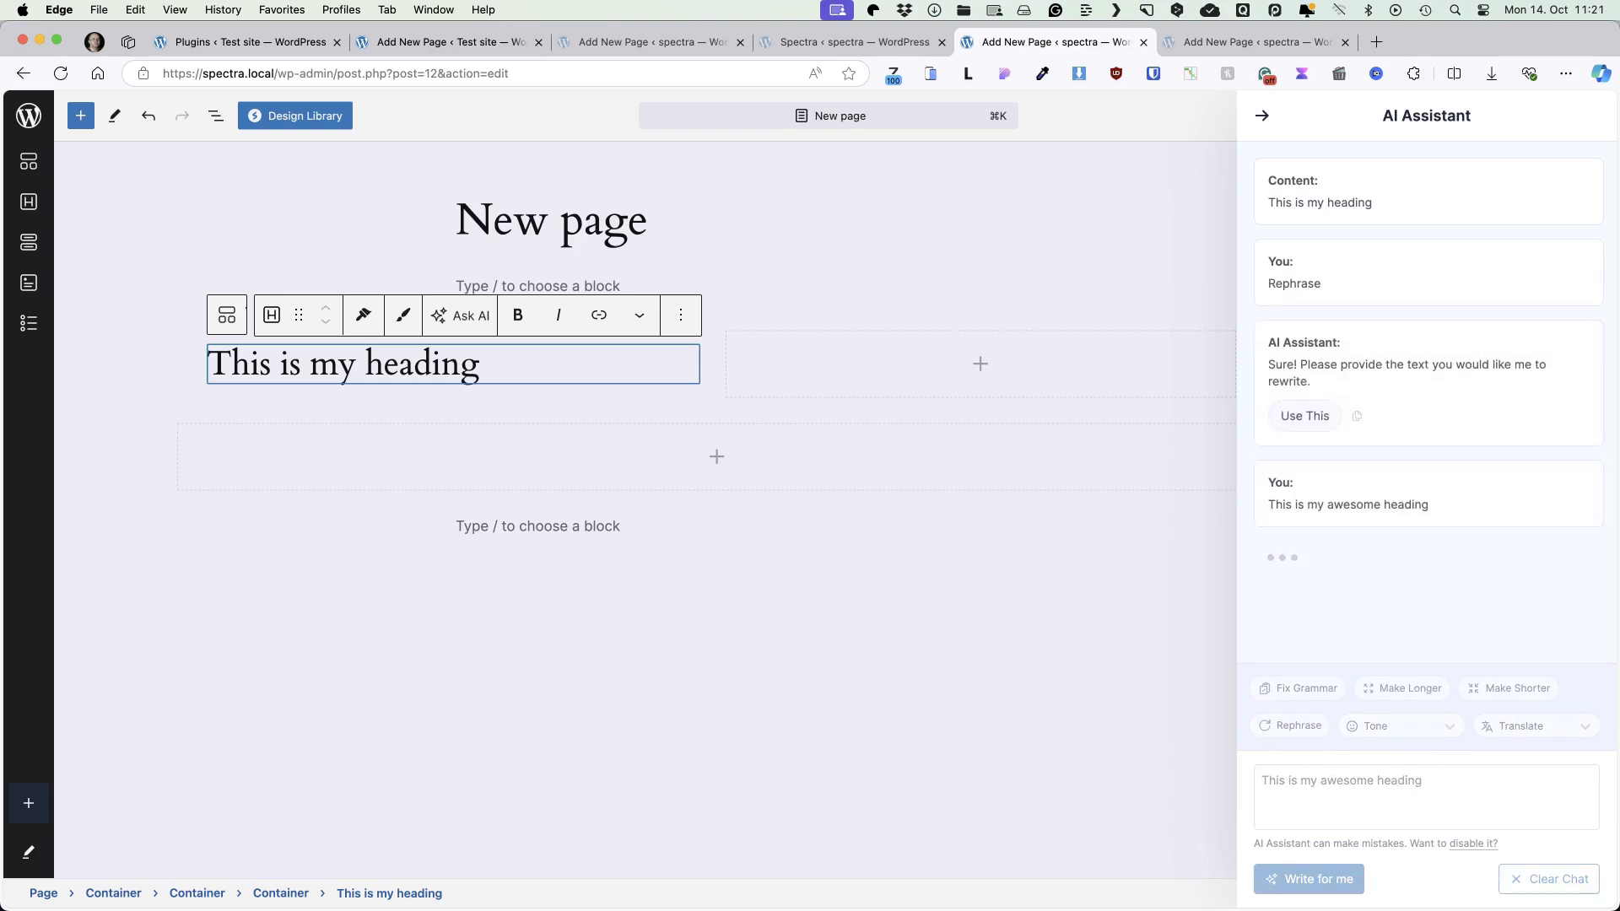
click(1305, 620)
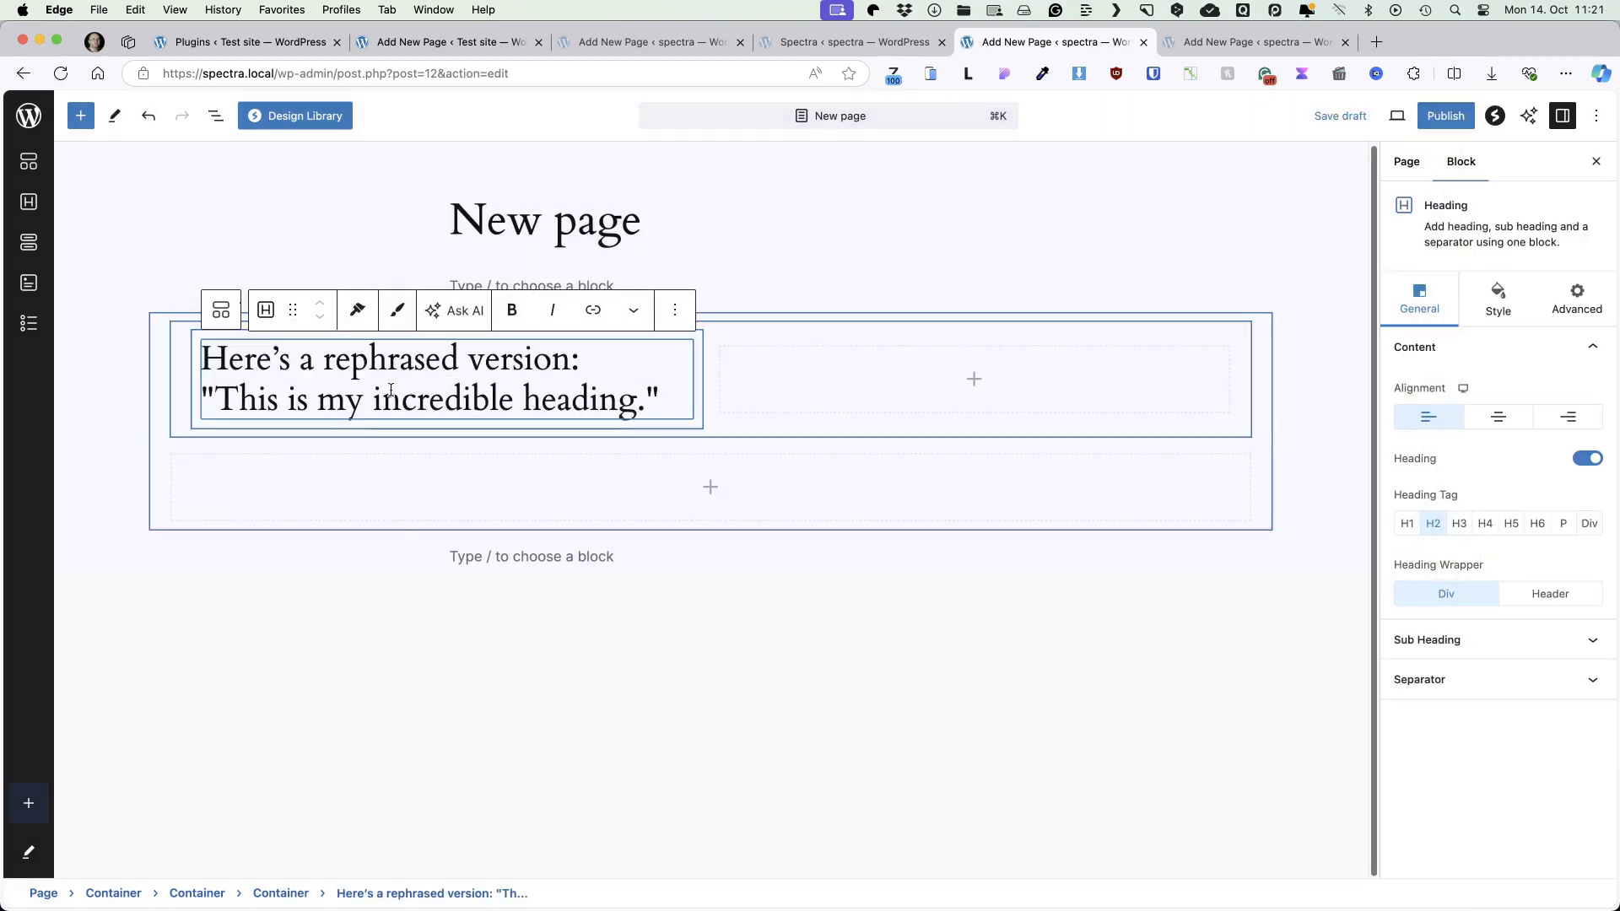
Trim the generated text to "This is my incredible heading" by removing the introductory line and the quotation marks
drag(591, 365, 181, 362)
key(BackSpace)
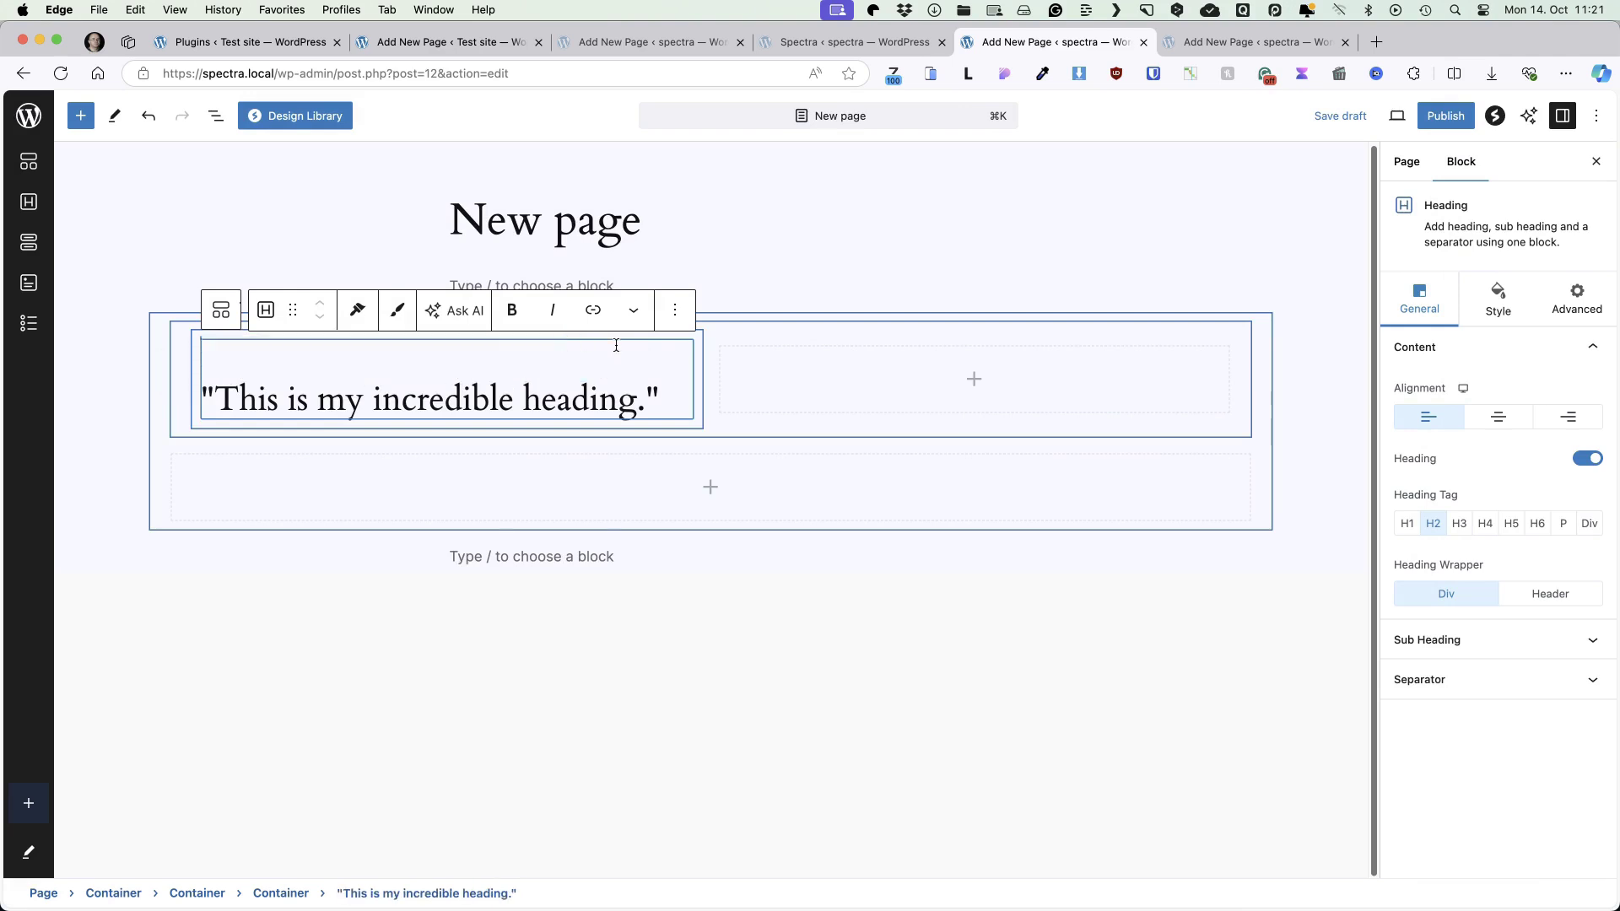
key(Delete)
click(628, 356)
key(BackSpace)
key(BackSpace)
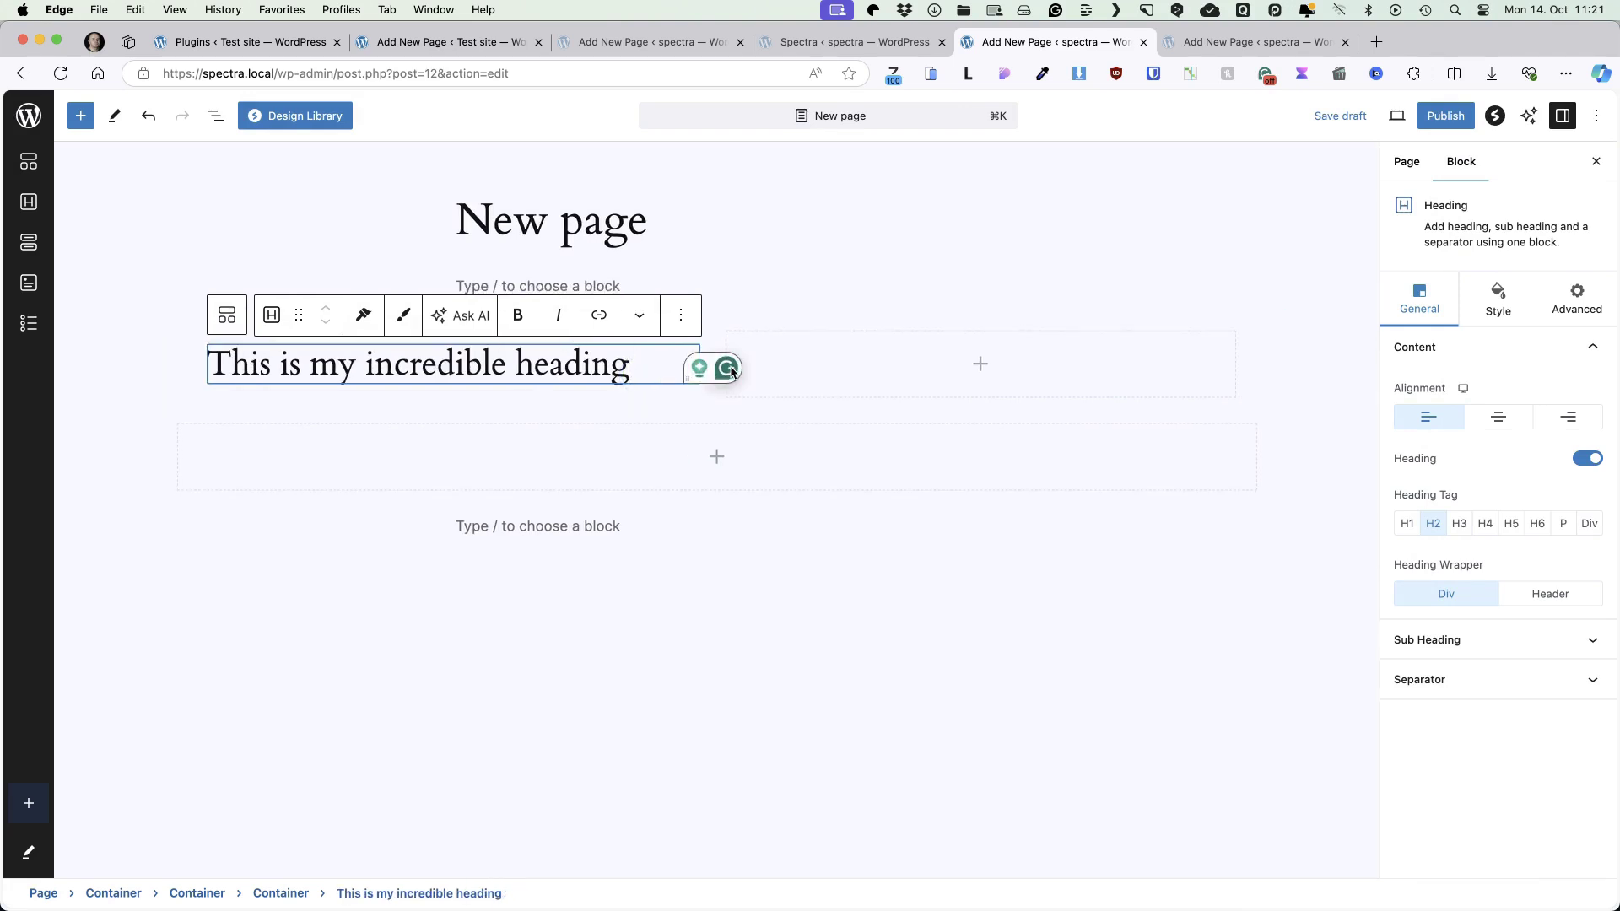
Try the H1, H4 and H6 heading tags, and set the heading's tag to P
click(1406, 523)
click(1481, 525)
click(1537, 524)
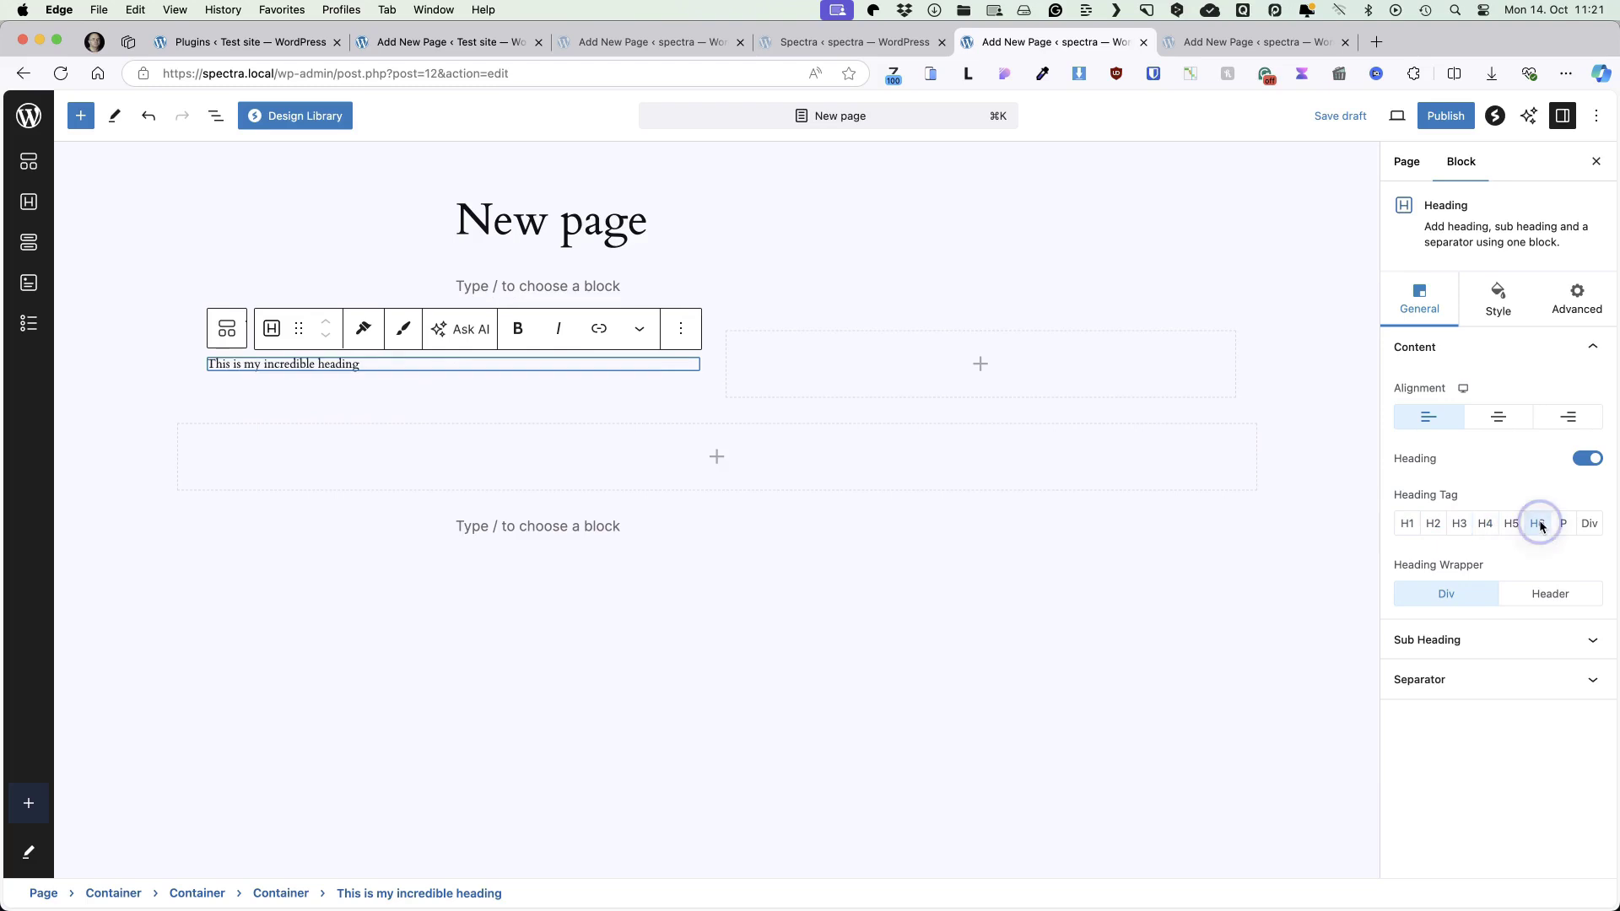
click(1561, 525)
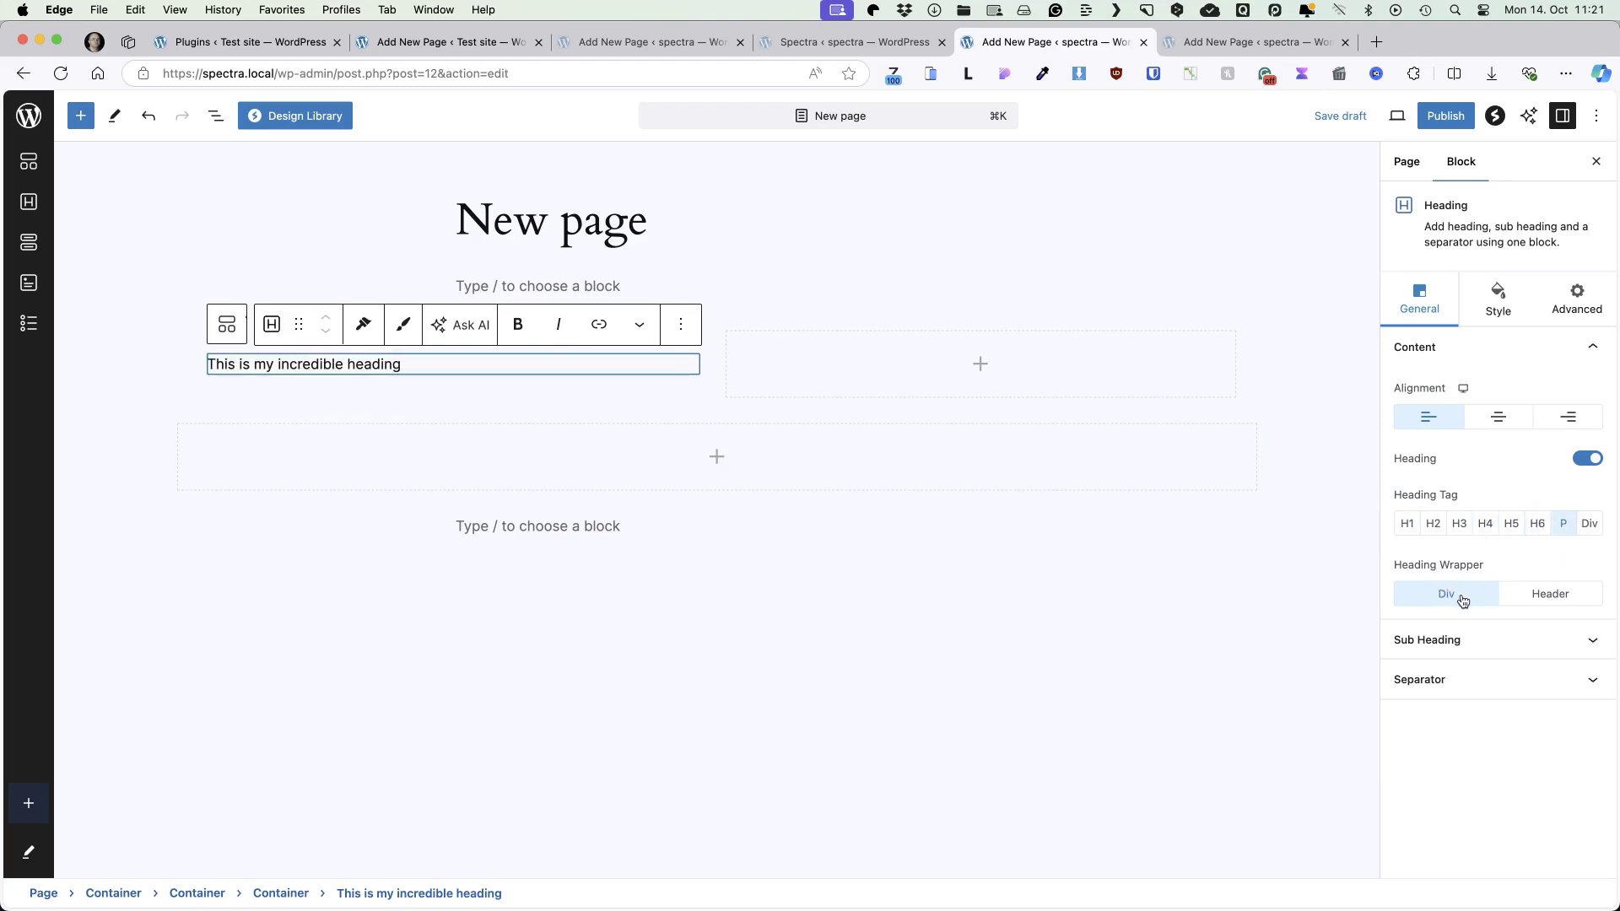
Enable the heading's sub heading and add a Solid separator
click(1513, 639)
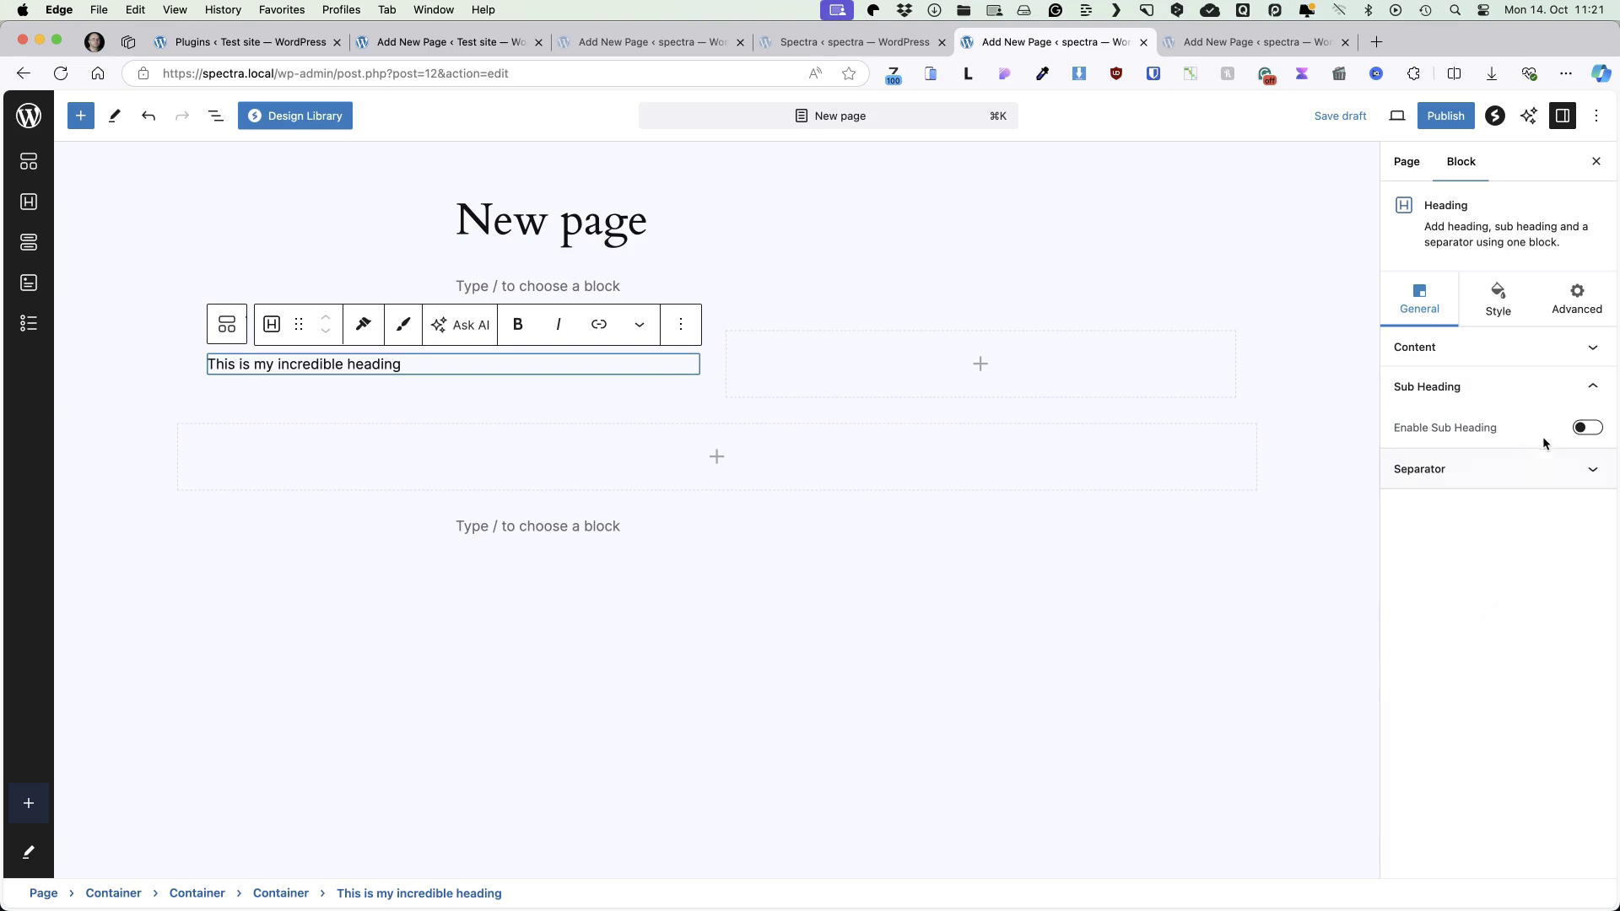
click(1584, 427)
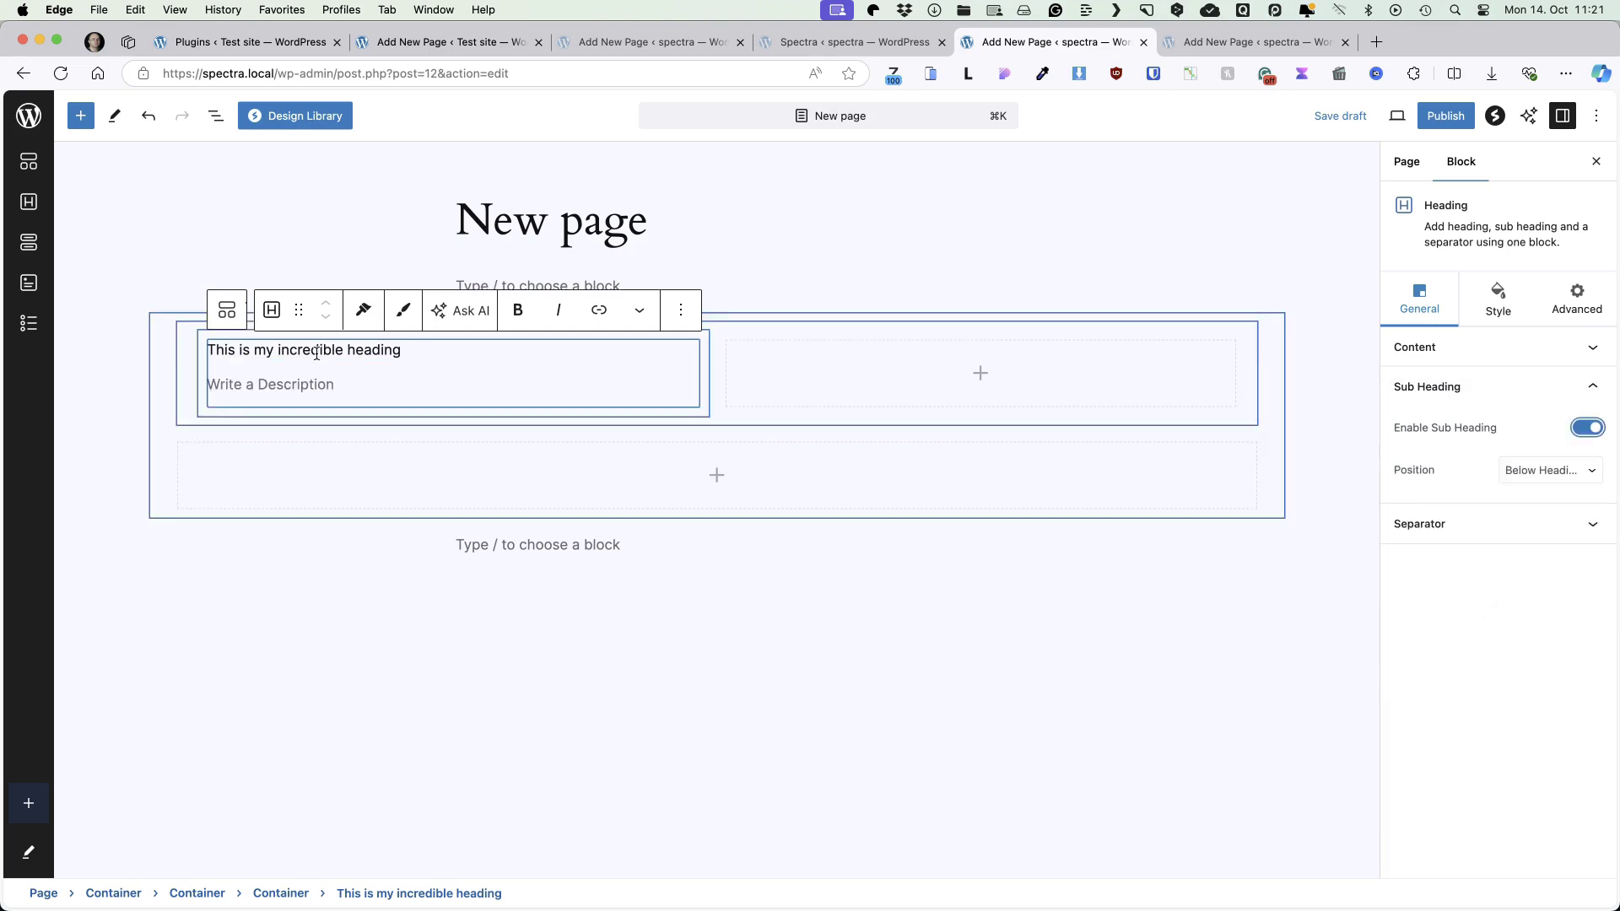
click(1448, 524)
click(1523, 474)
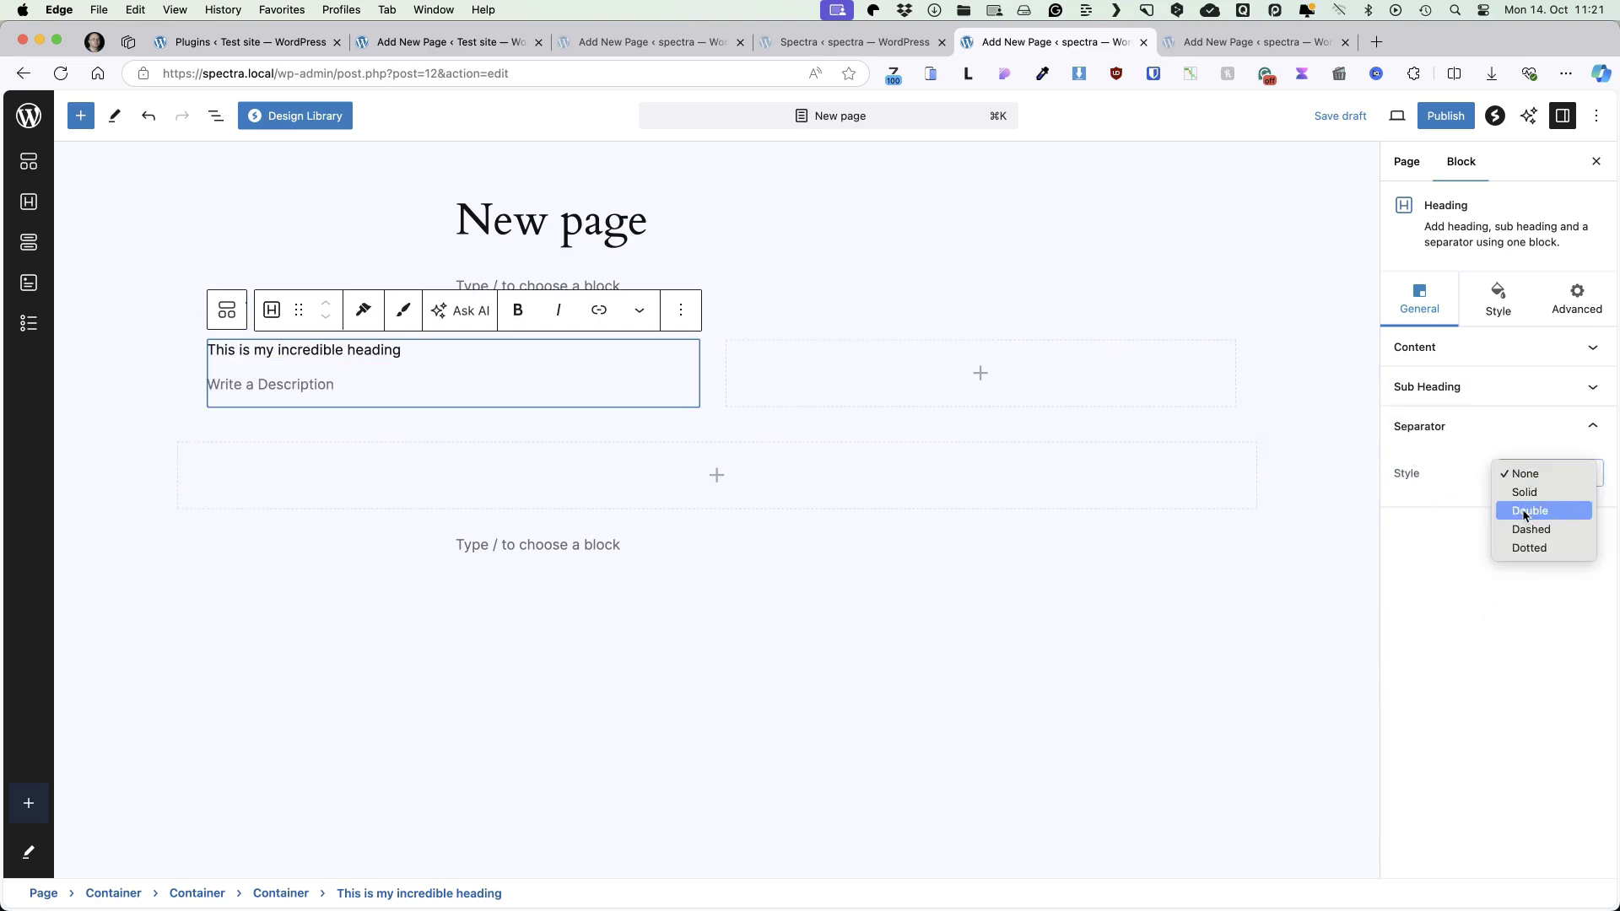
click(1524, 491)
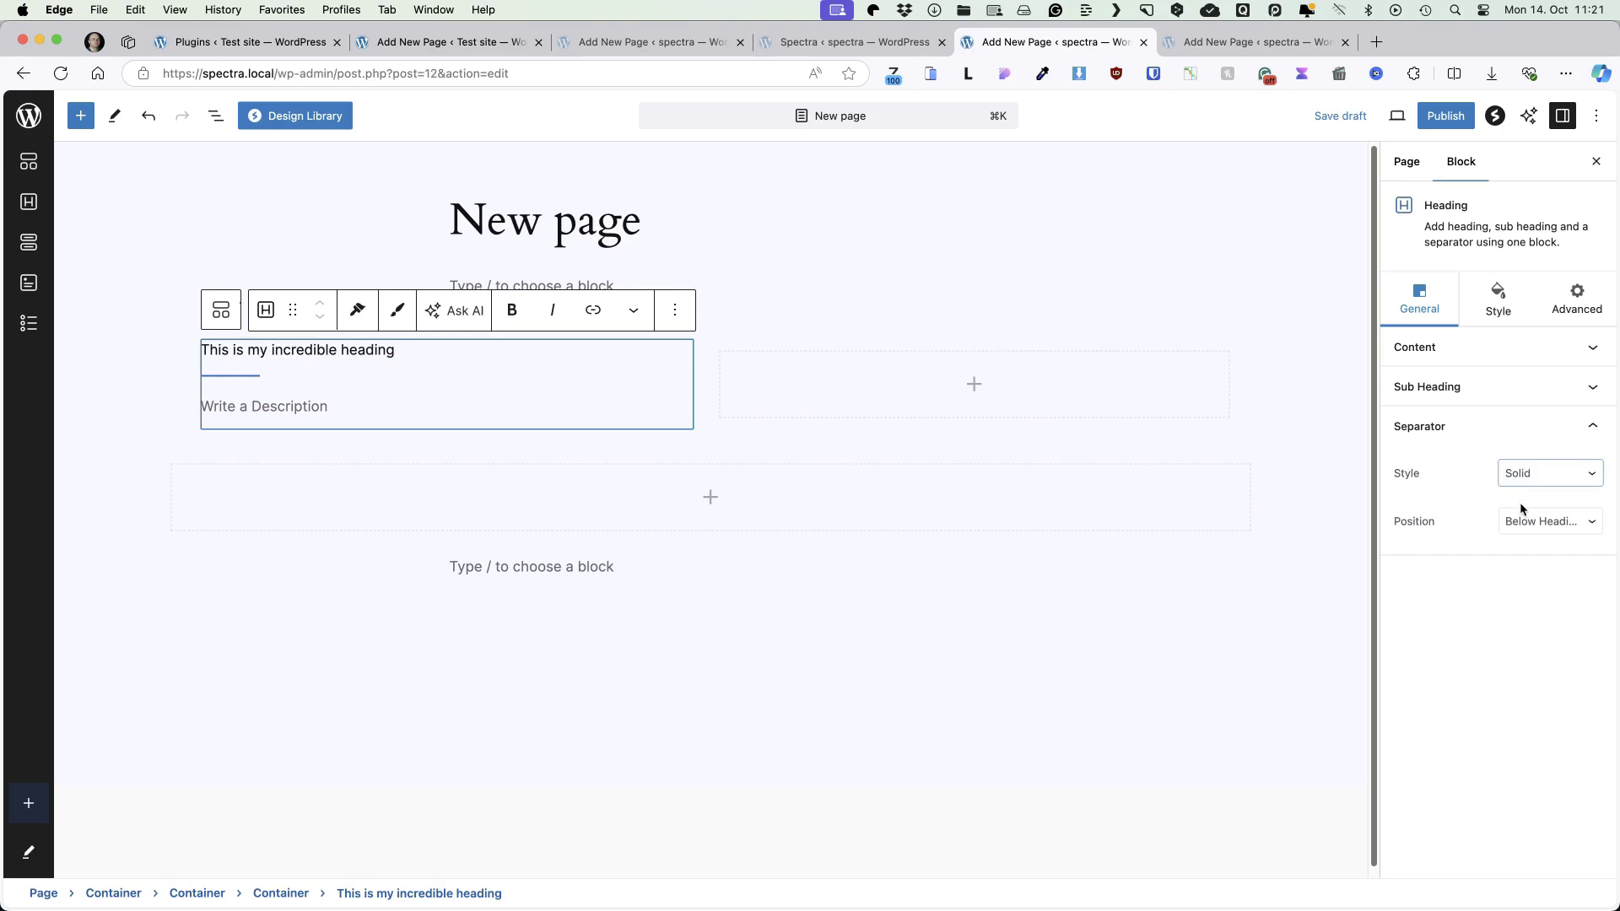
Try the separator below the sub-heading, and position it above the heading
click(1527, 523)
click(1529, 541)
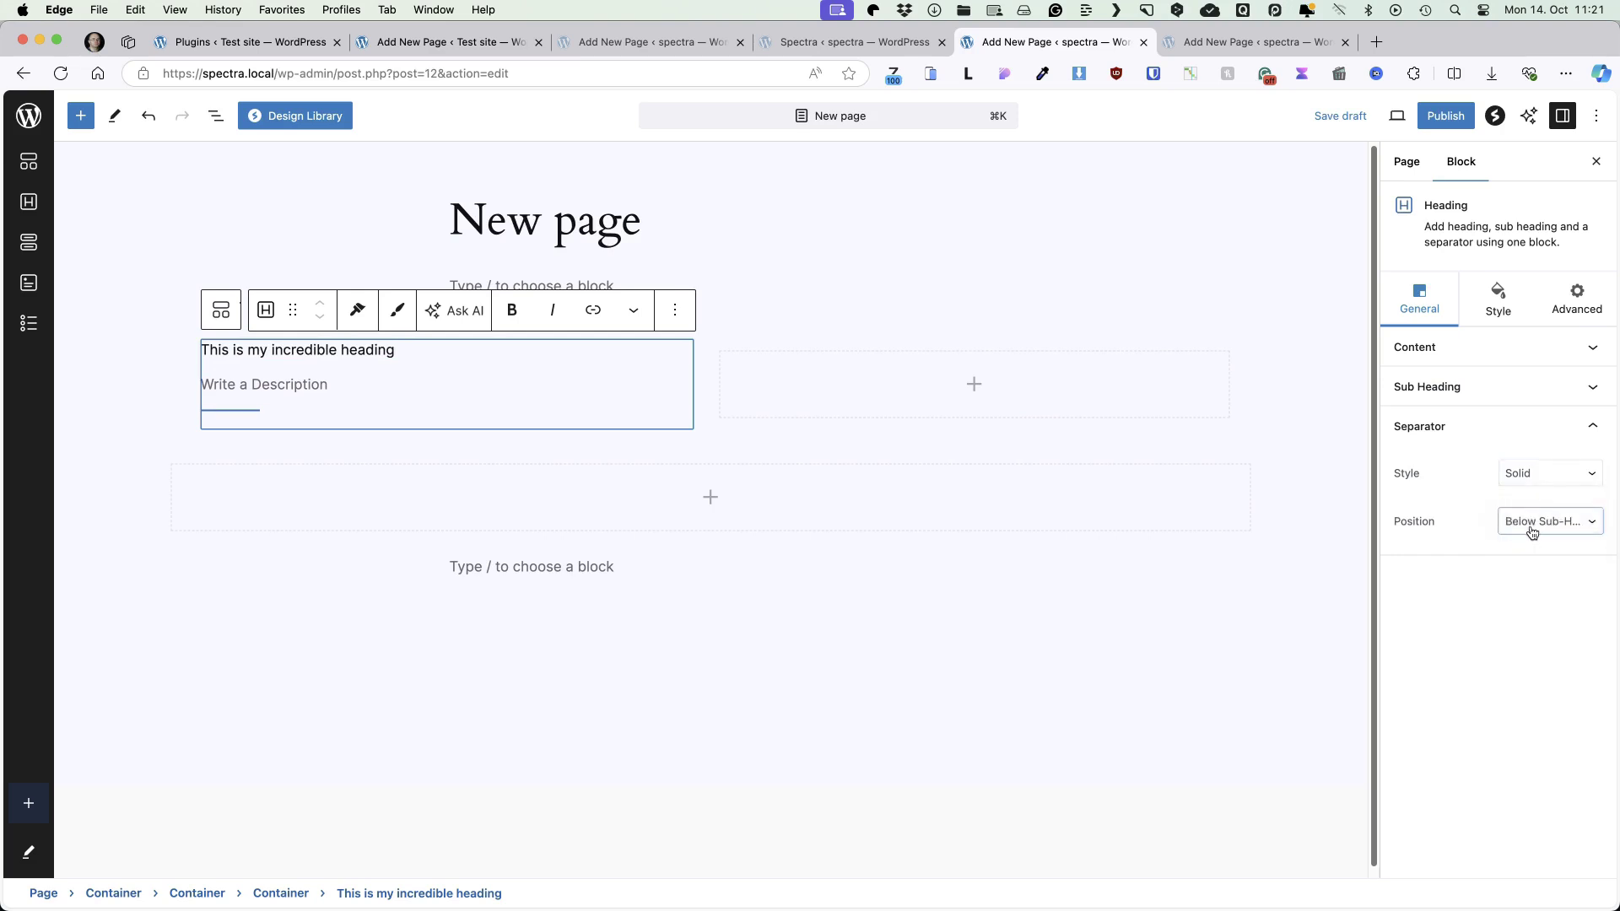
click(1528, 523)
click(1532, 484)
Examine the heading's style options and its advanced settings
click(1505, 293)
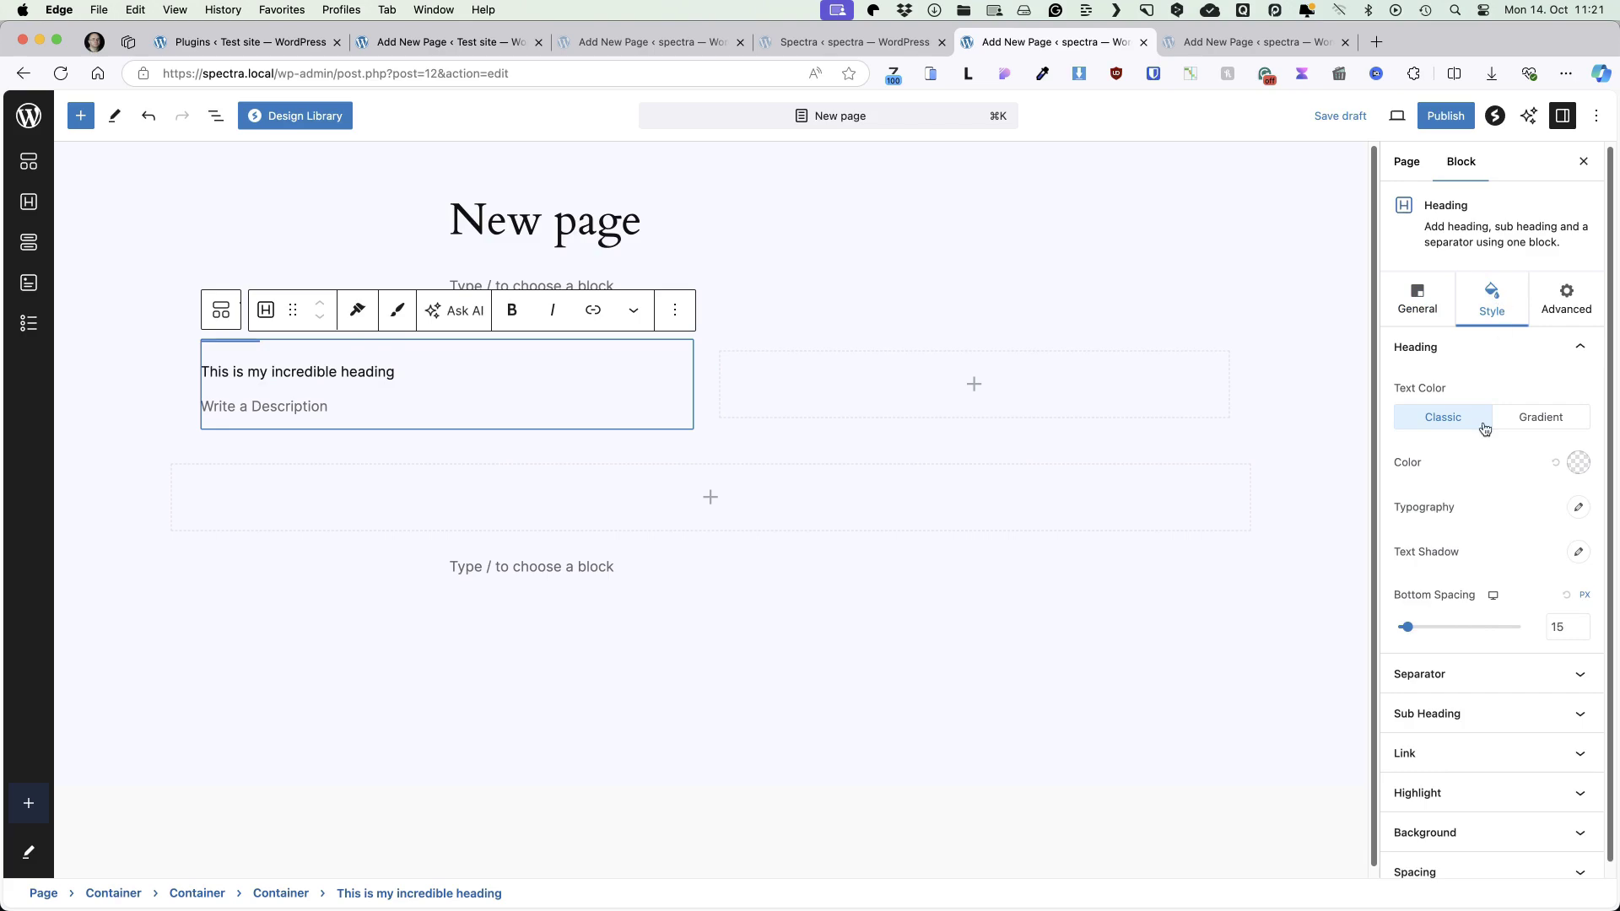
scroll(1444, 488, down, 1)
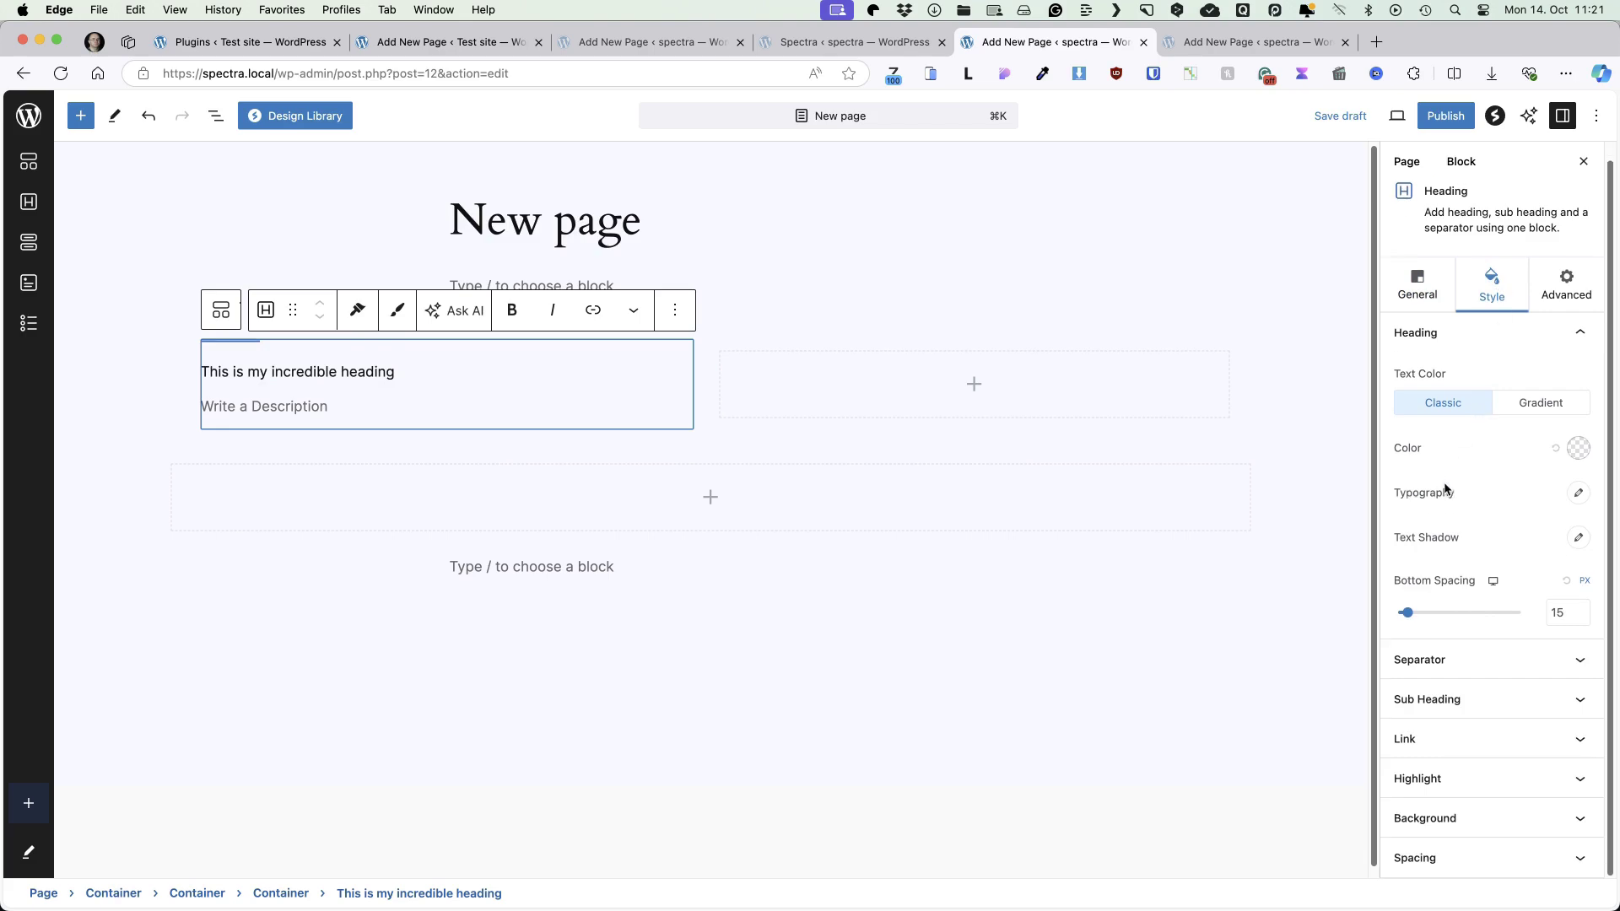
click(1573, 302)
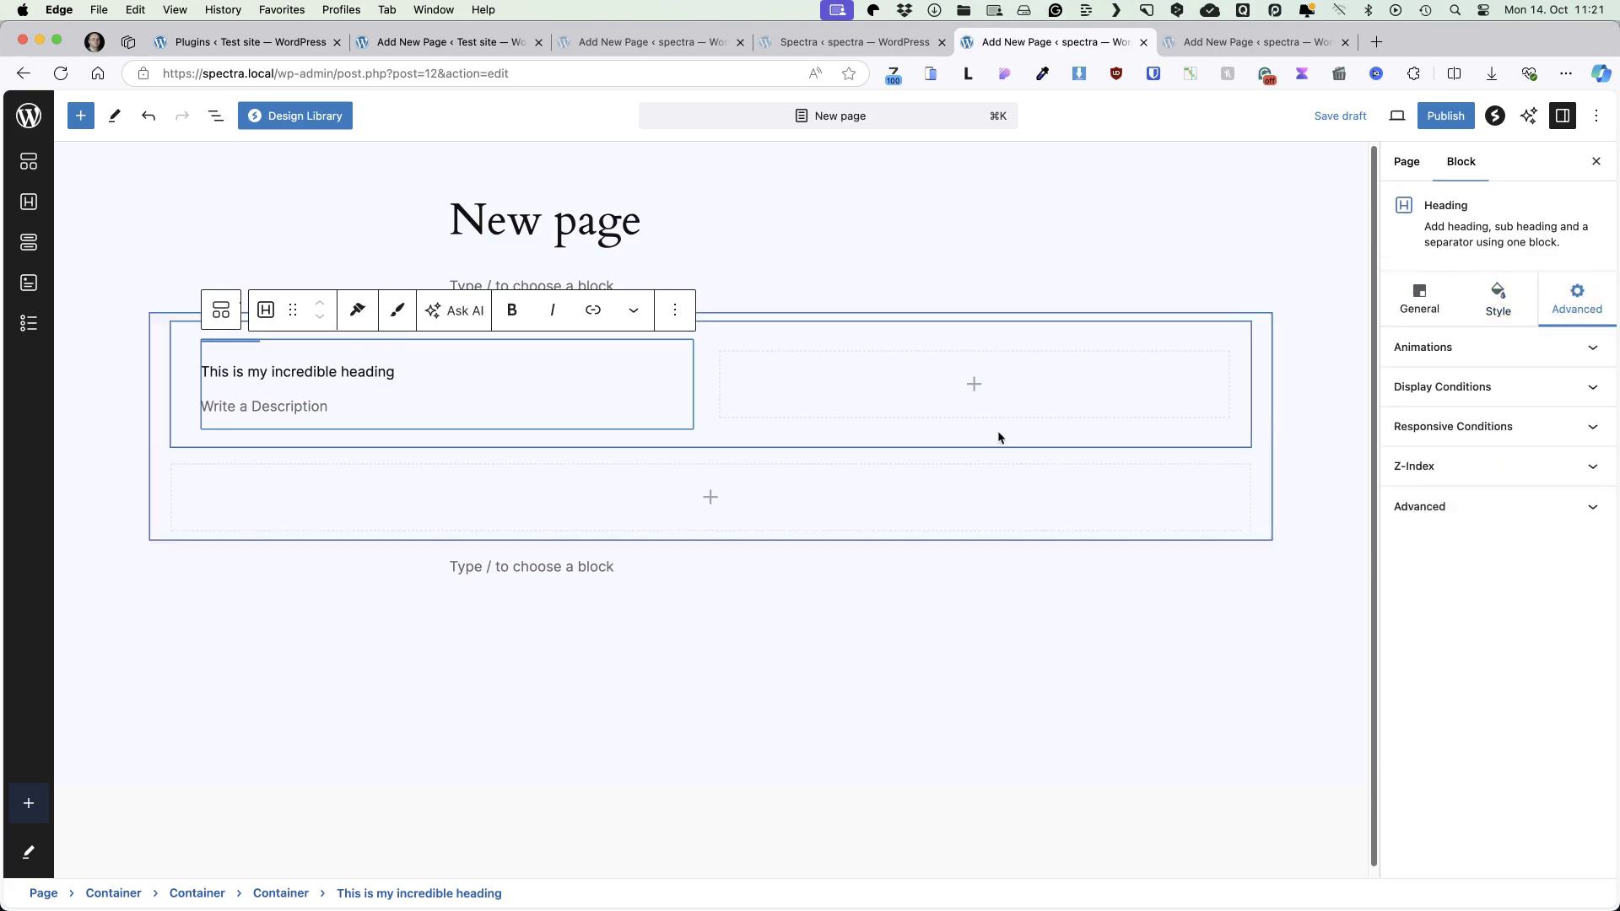
Review the list of available Spectra blocks and the features on the Spectra website
key(ctrl+shift+Tab)
scroll(251, 550, down, 3)
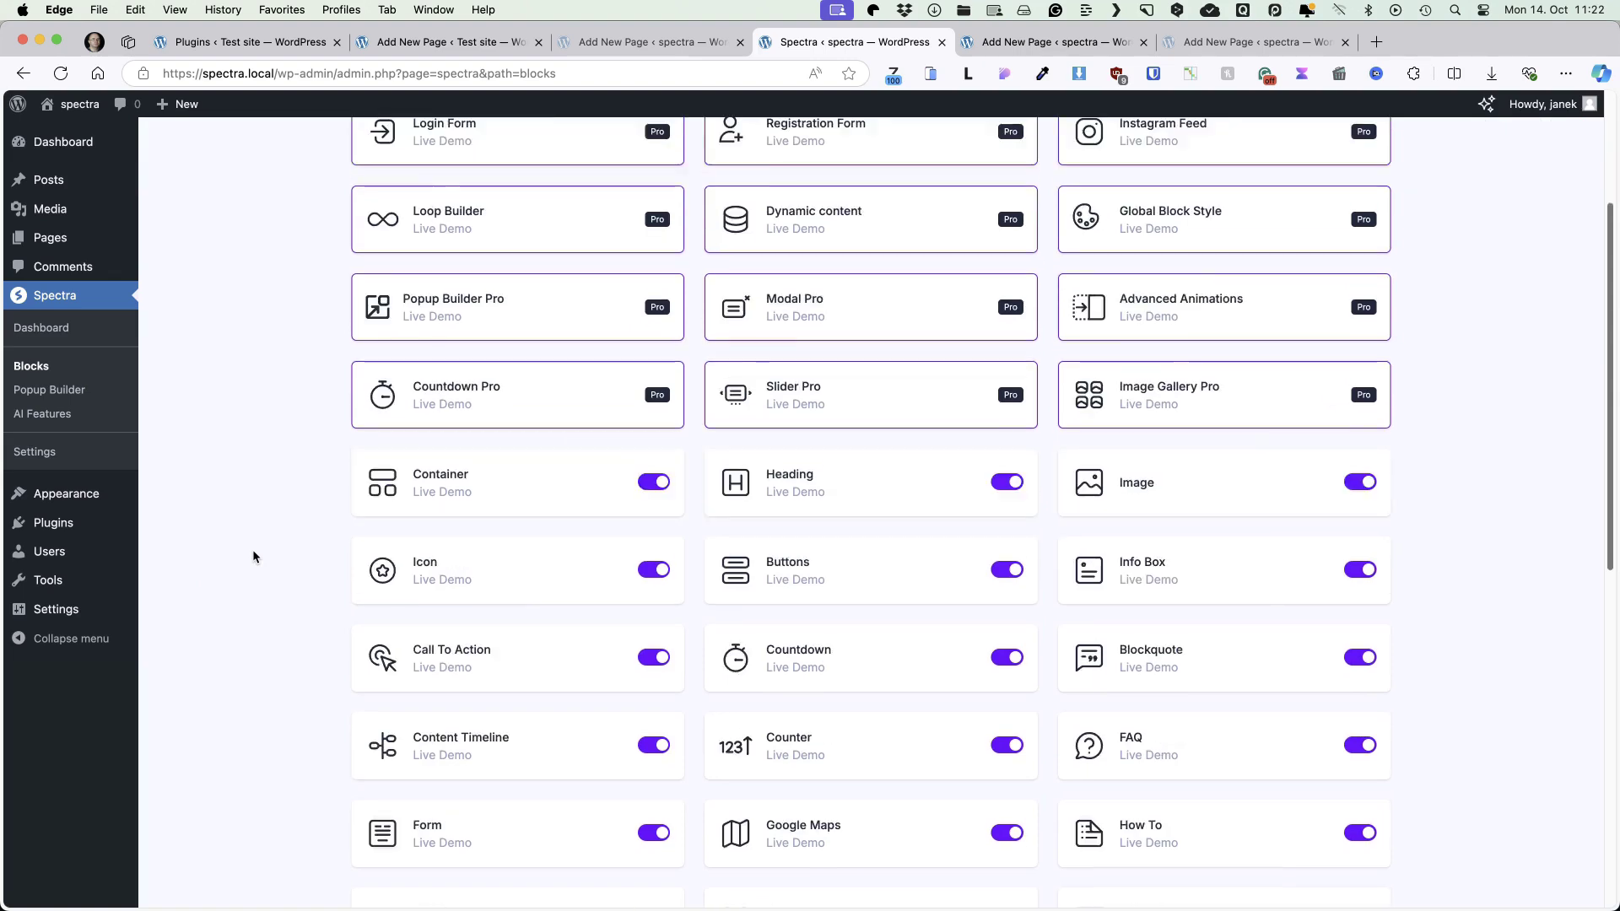
scroll(254, 556, down, 5)
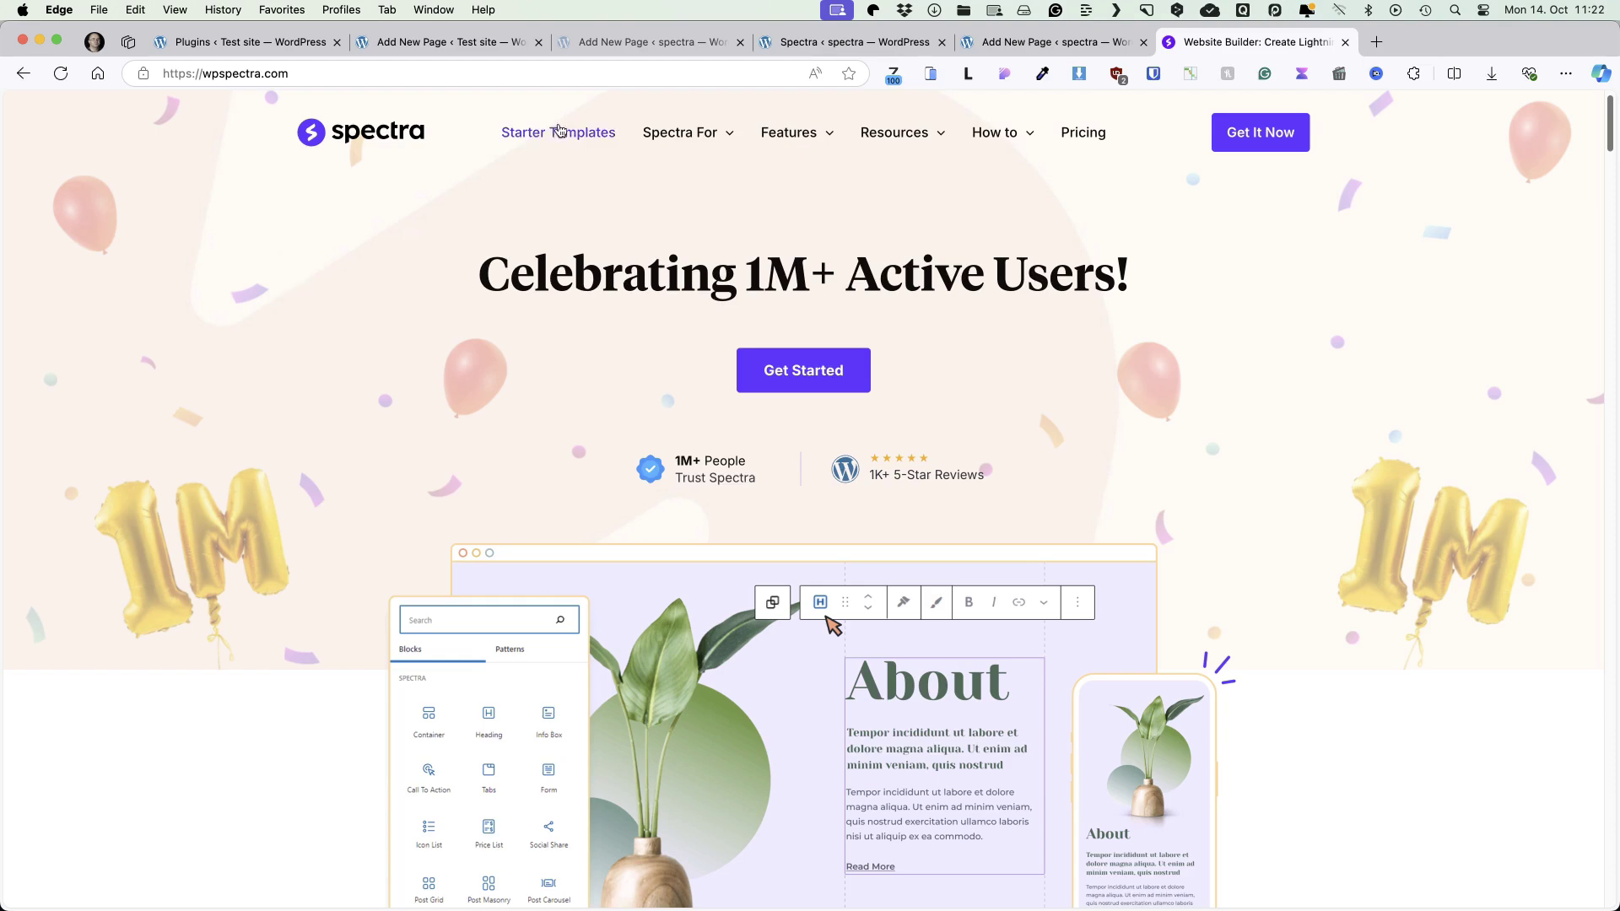
mouse_move(793, 135)
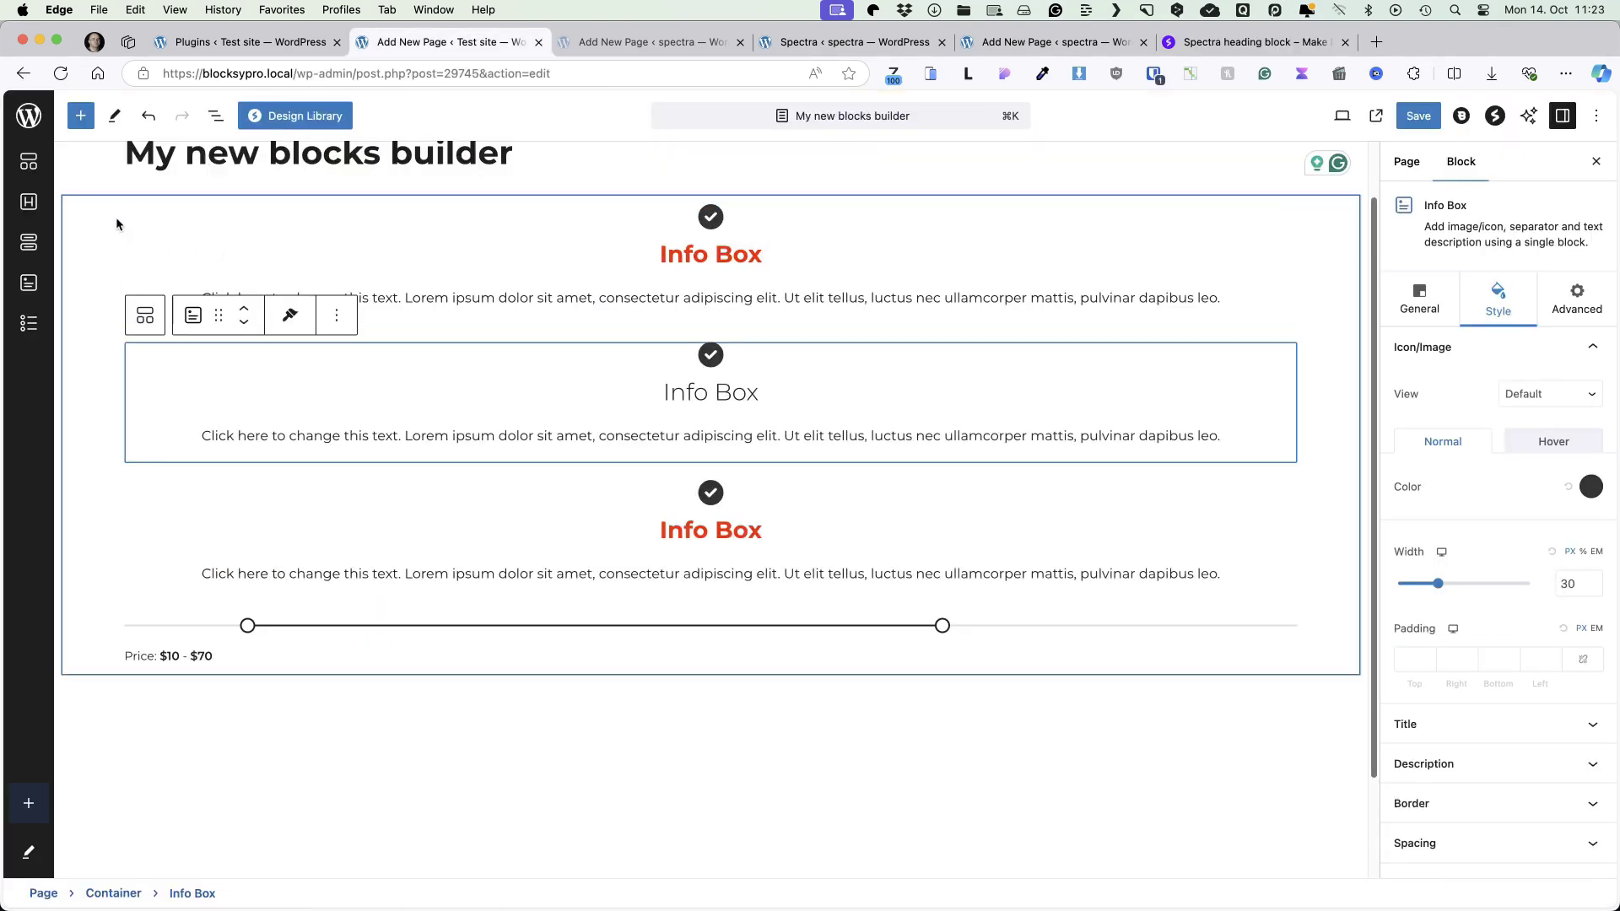
Delete the container with the three info boxes and price slider from the "My new blocks builder" page
click(96, 221)
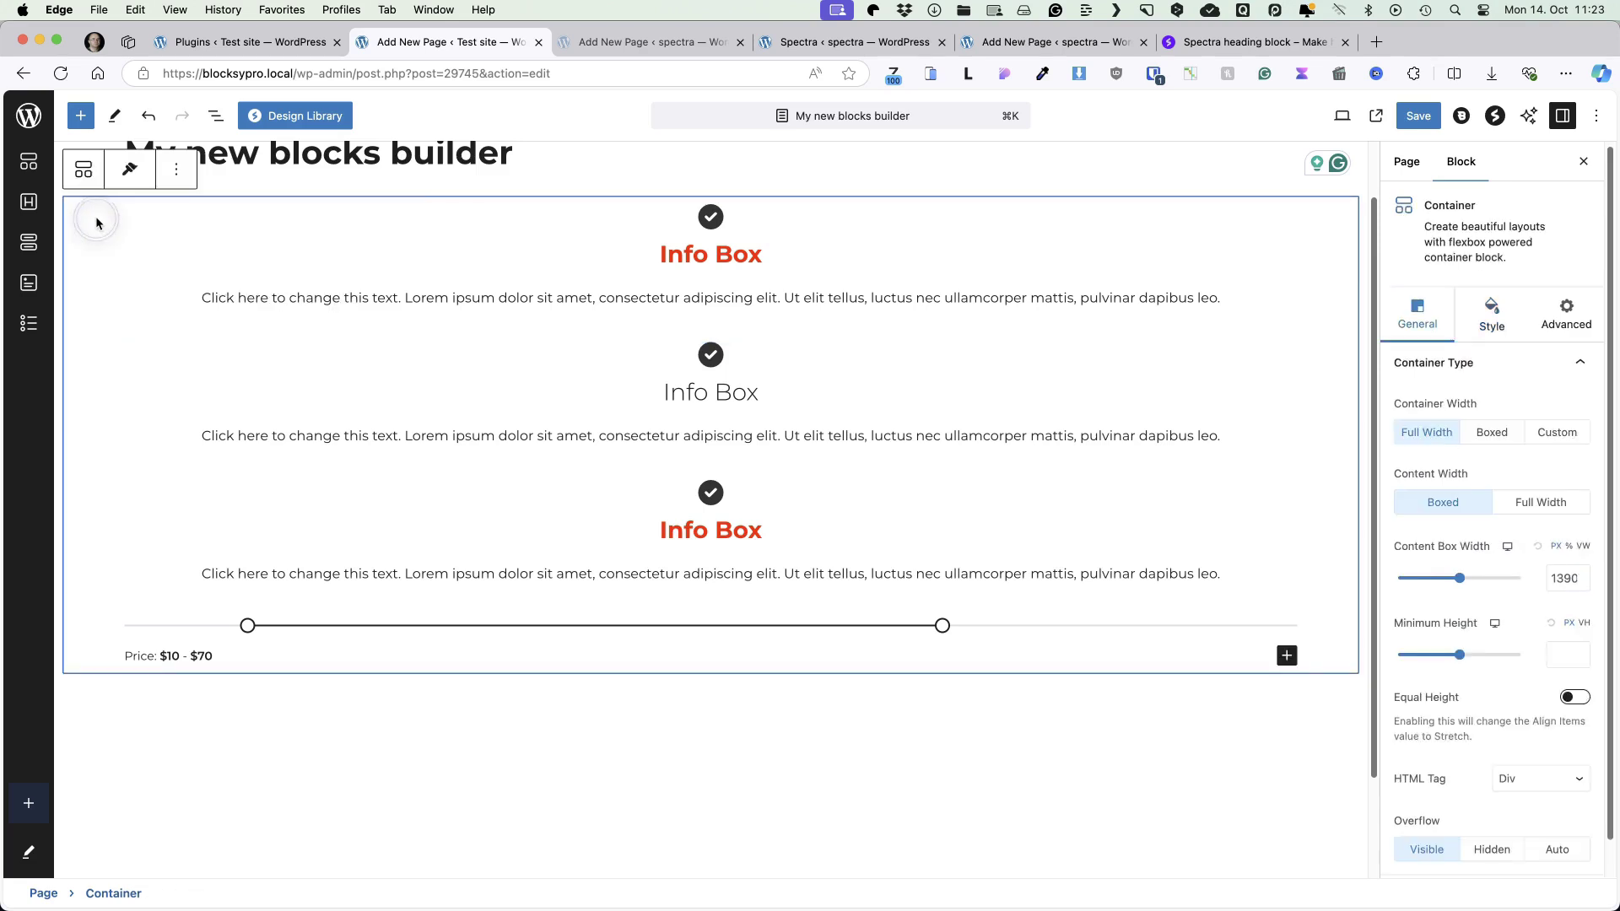
key(BackSpace)
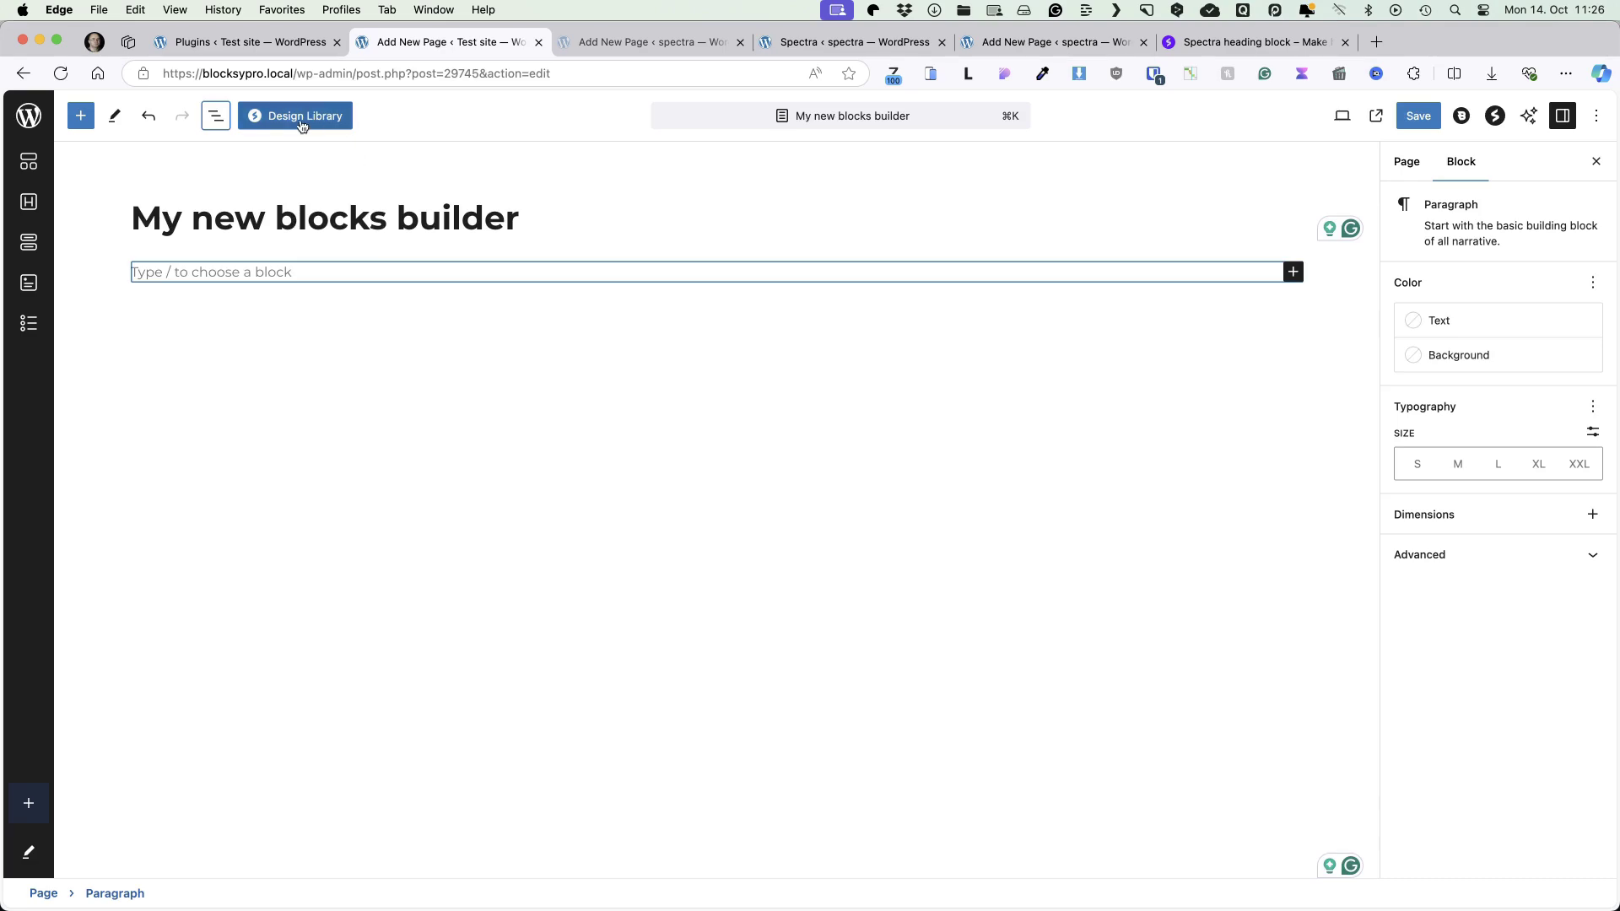
Insert the Home template of the Love Nature kit from the Design Library
click(301, 118)
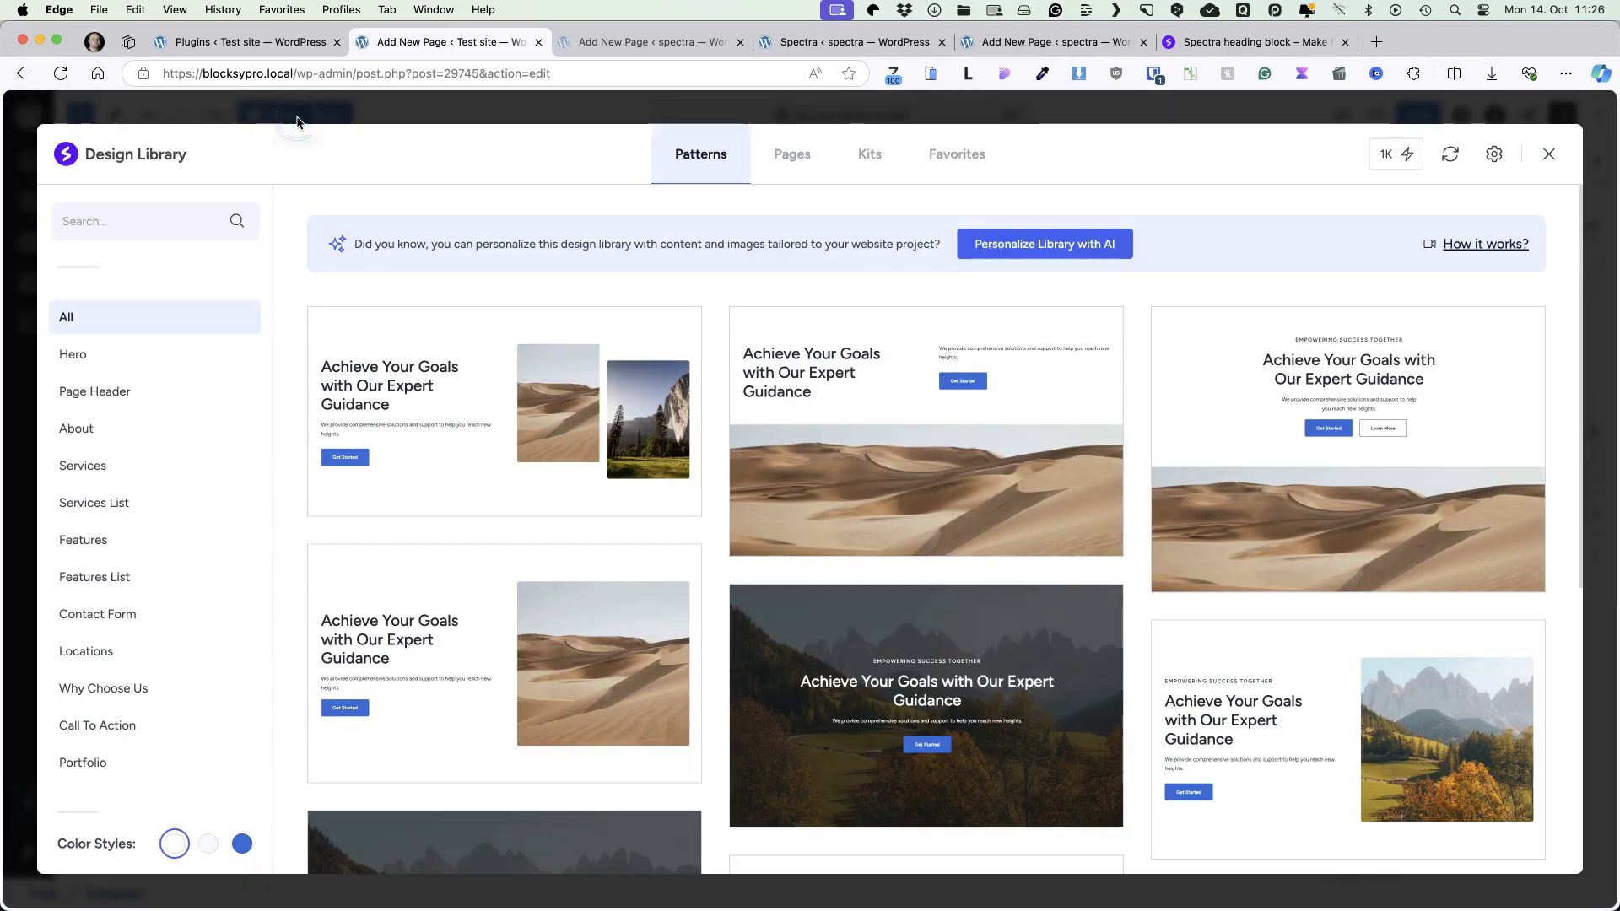
click(791, 154)
click(871, 157)
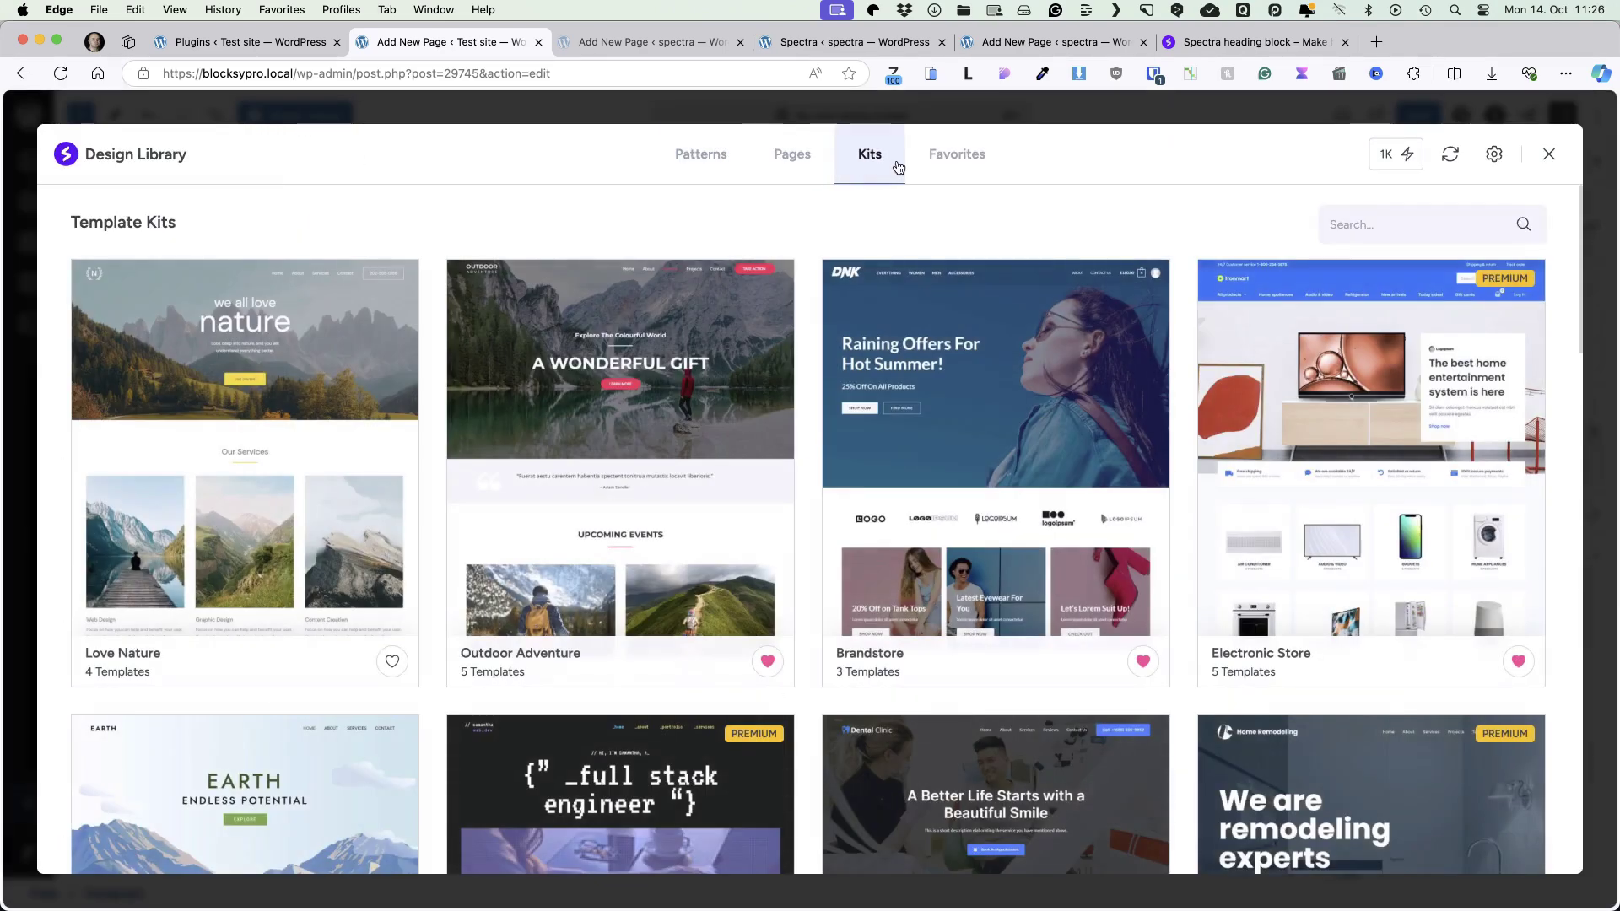
click(245, 363)
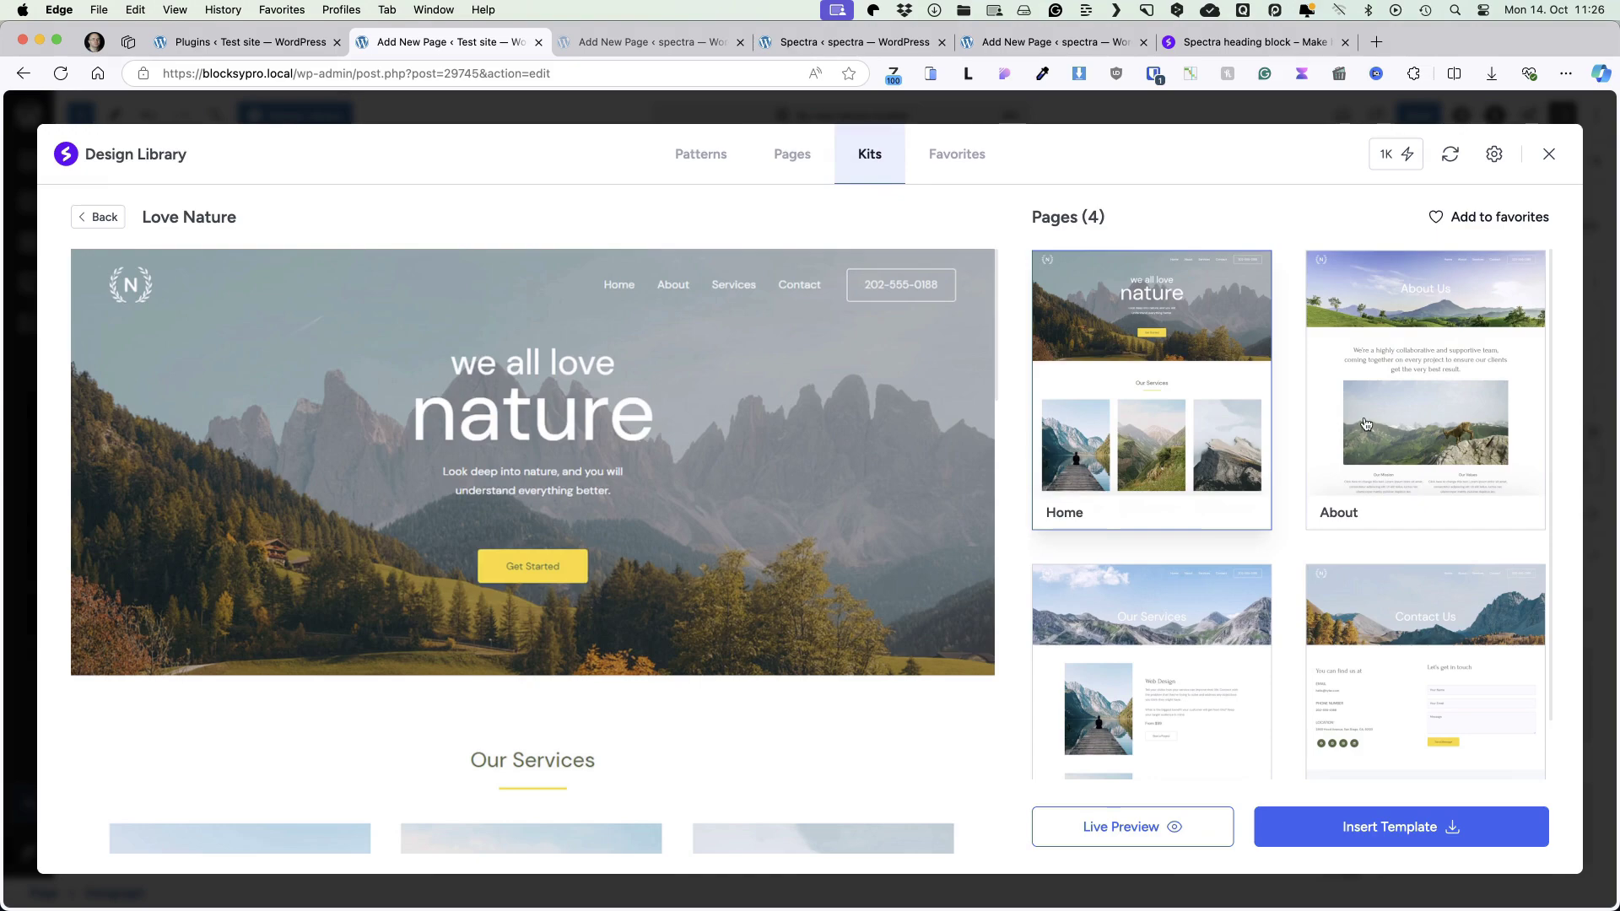
click(1422, 834)
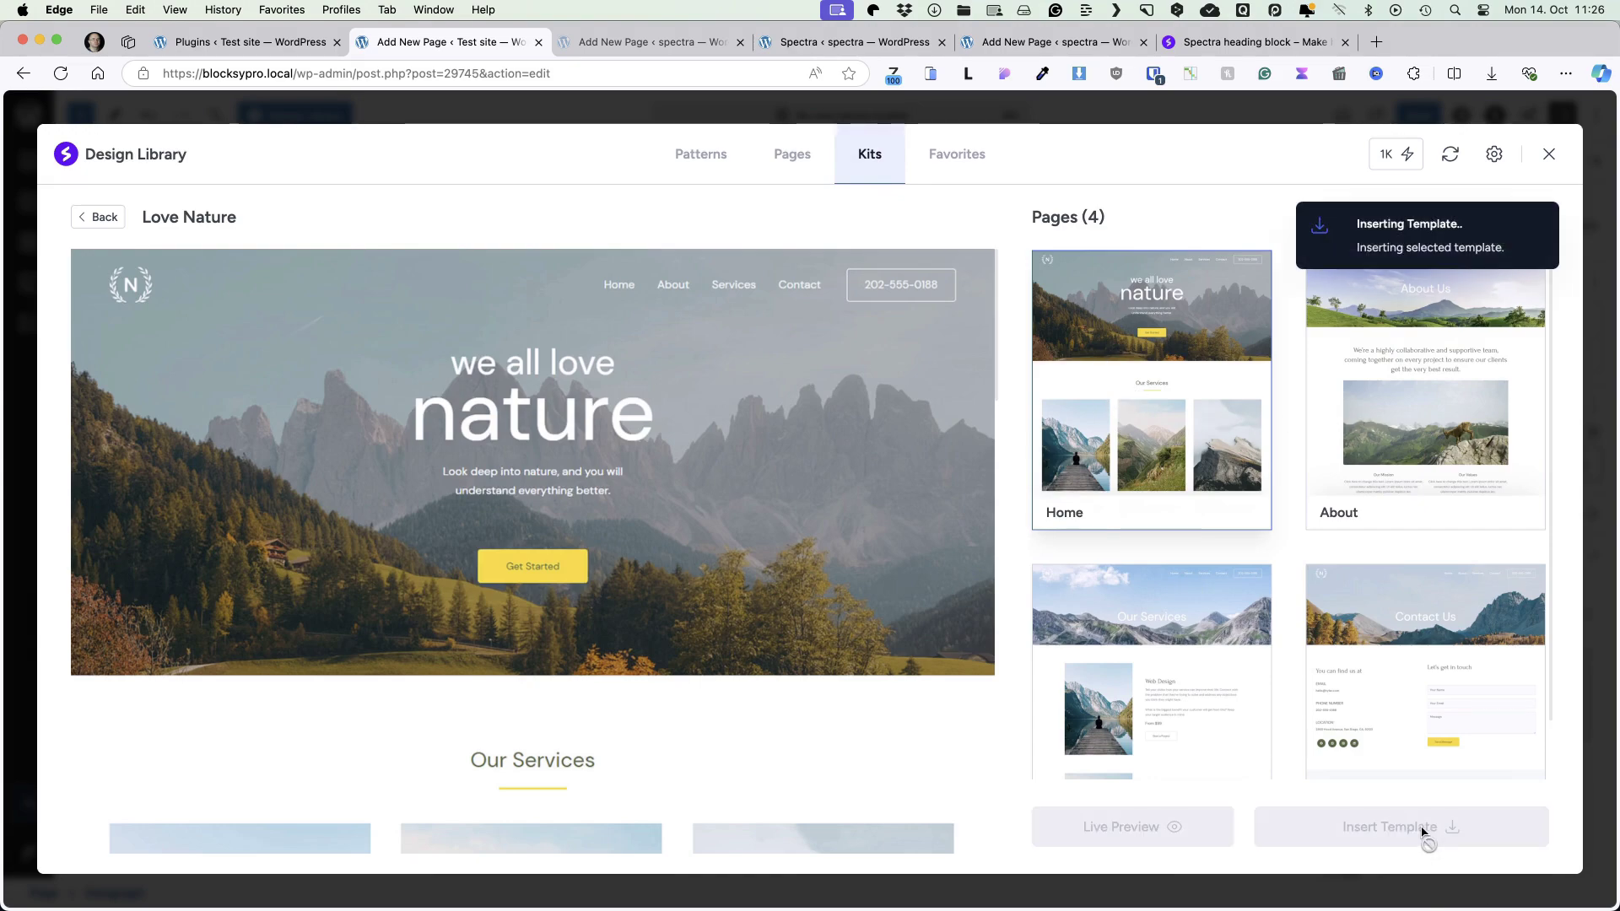
Examine the inserted template's sections, including the testimonial and Our Services containers
scroll(1046, 511, down, 15)
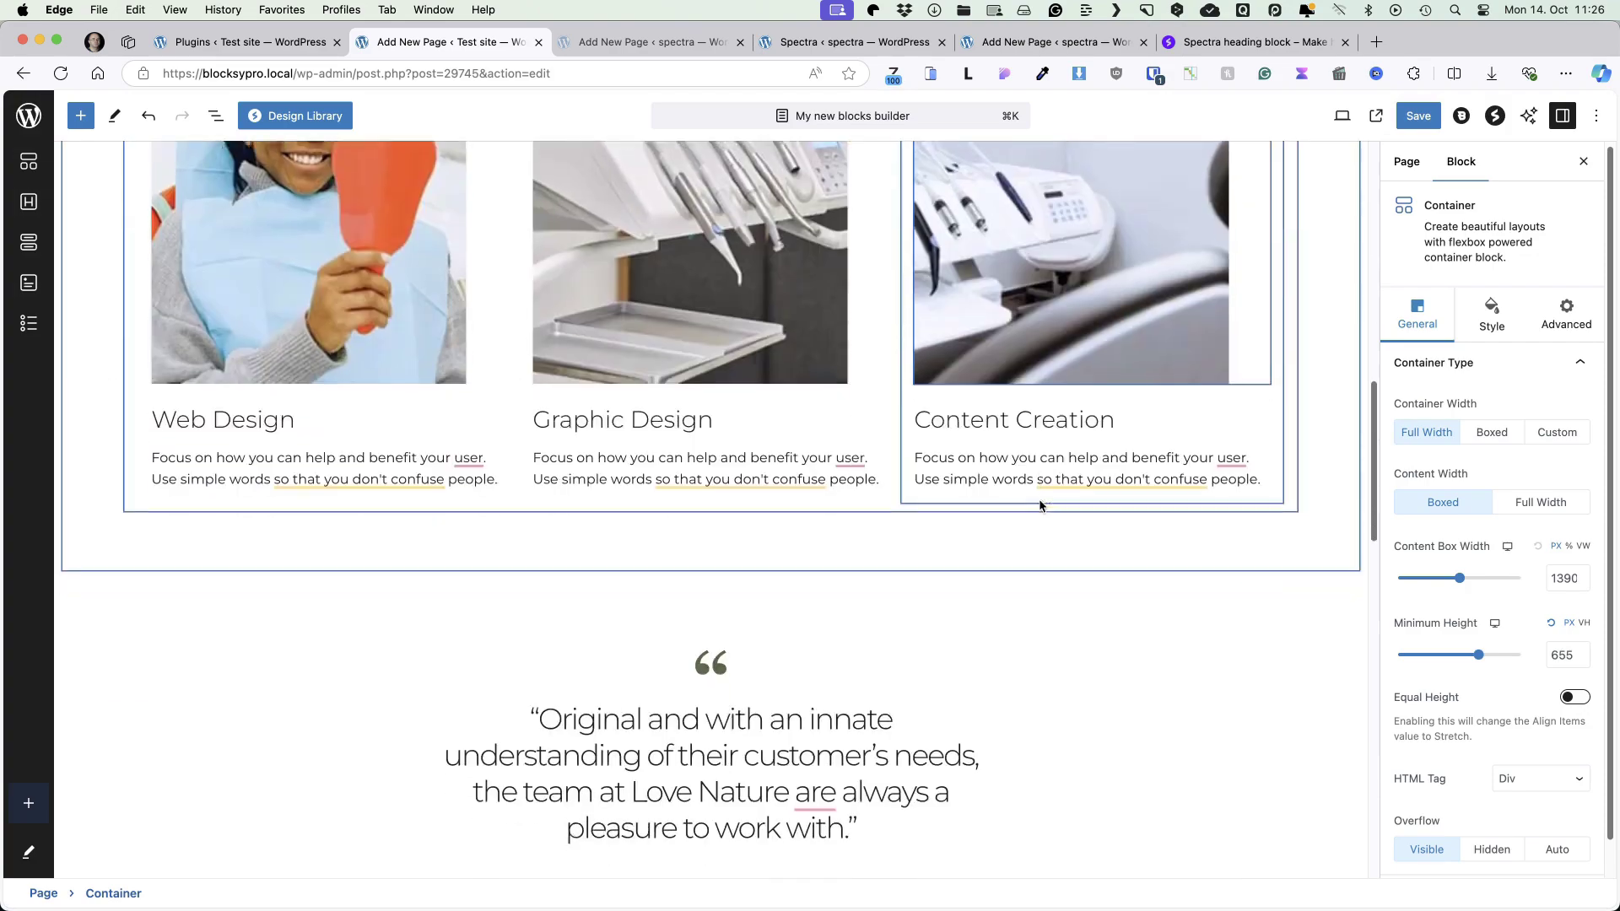
scroll(1046, 510, down, 20)
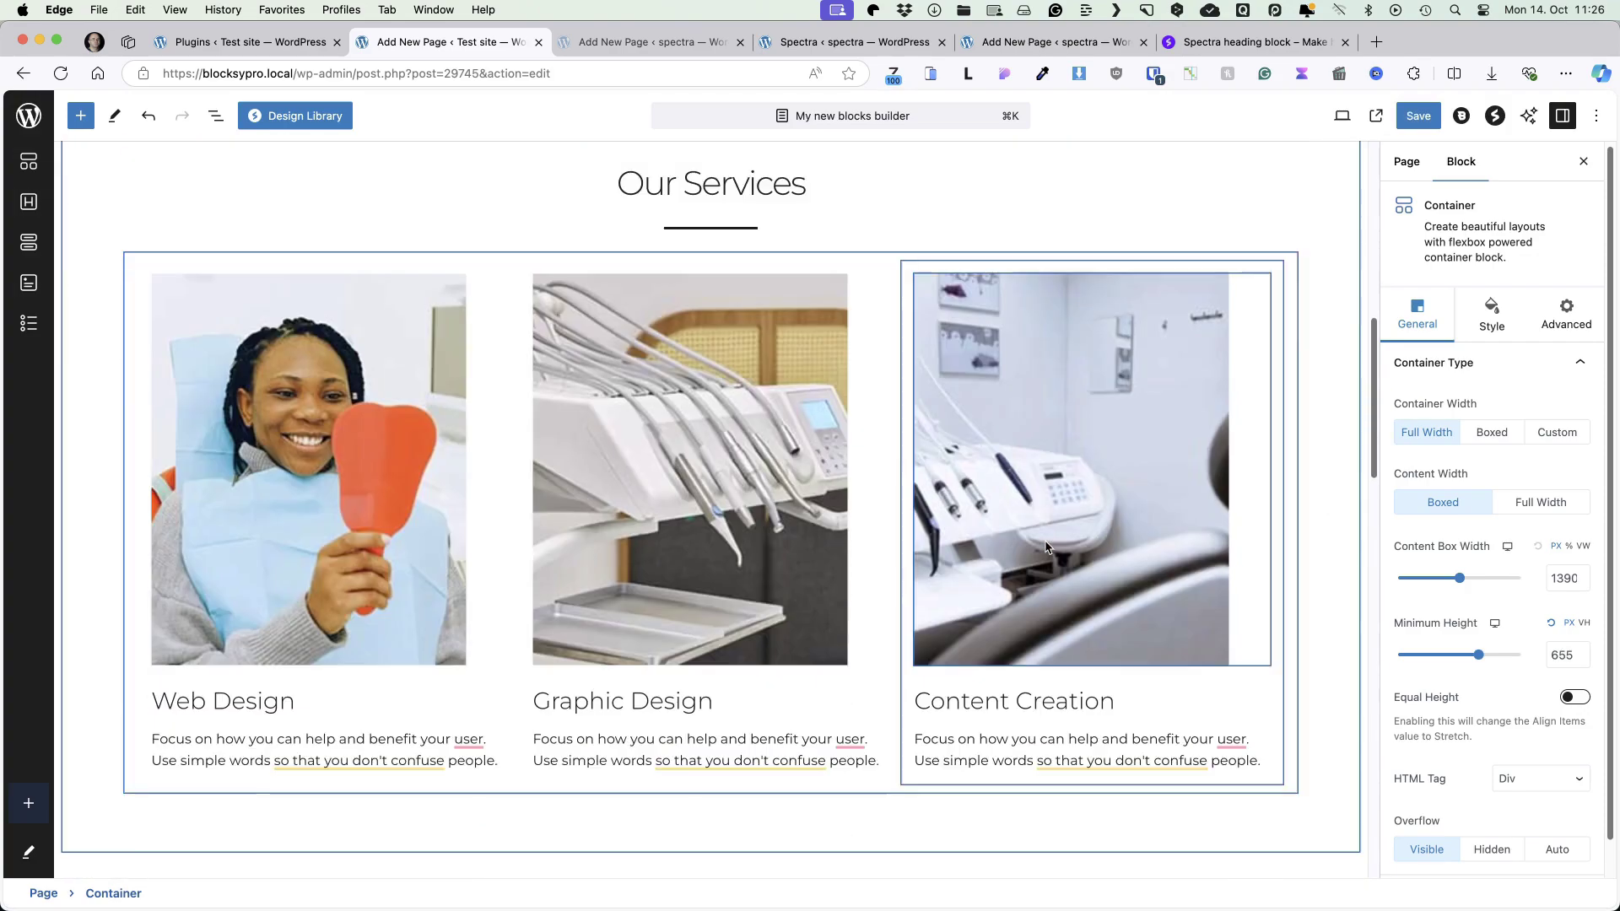
scroll(1046, 544, down, 10)
click(549, 279)
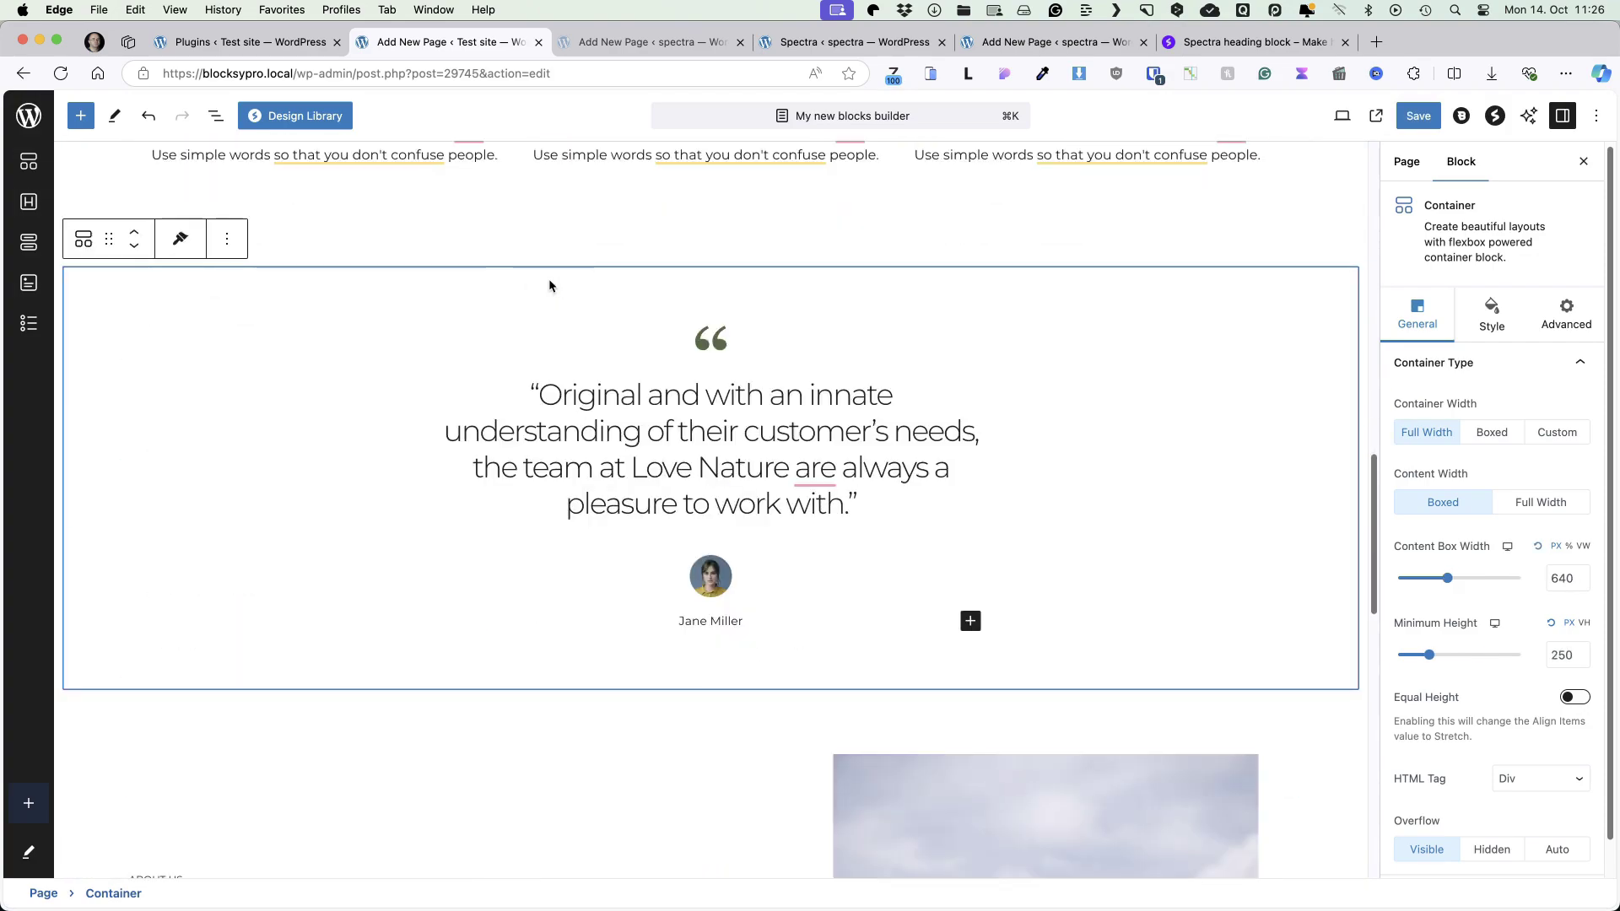
click(238, 245)
click(239, 560)
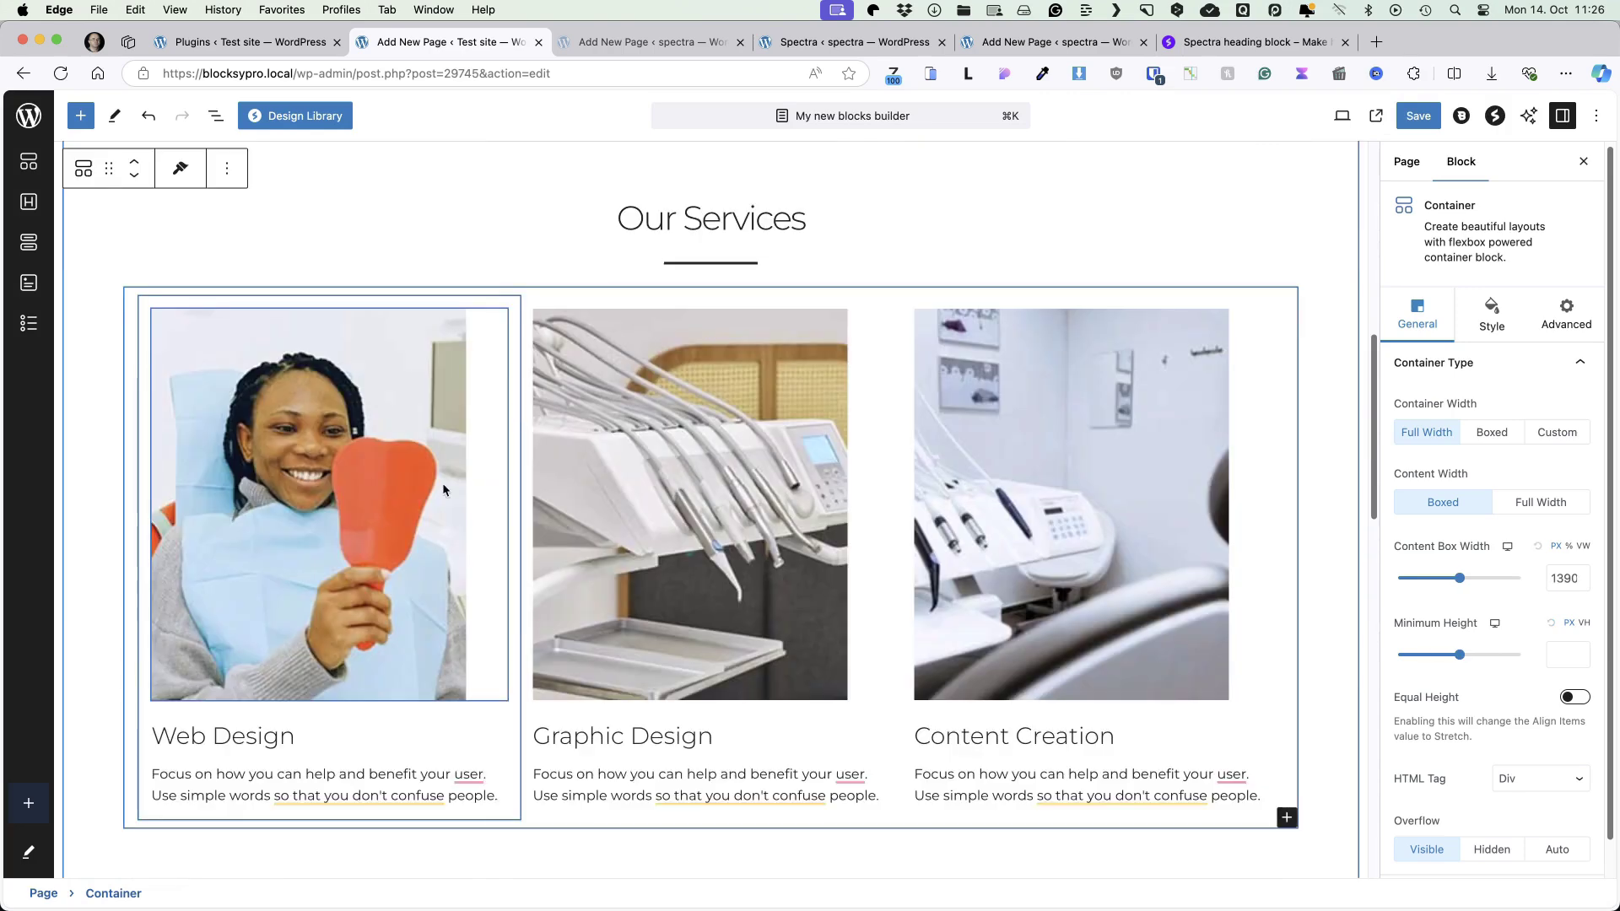
Replace the background image of the hero container at the top of the page with background-2-2.jpg
scroll(727, 539, up, 20)
click(523, 338)
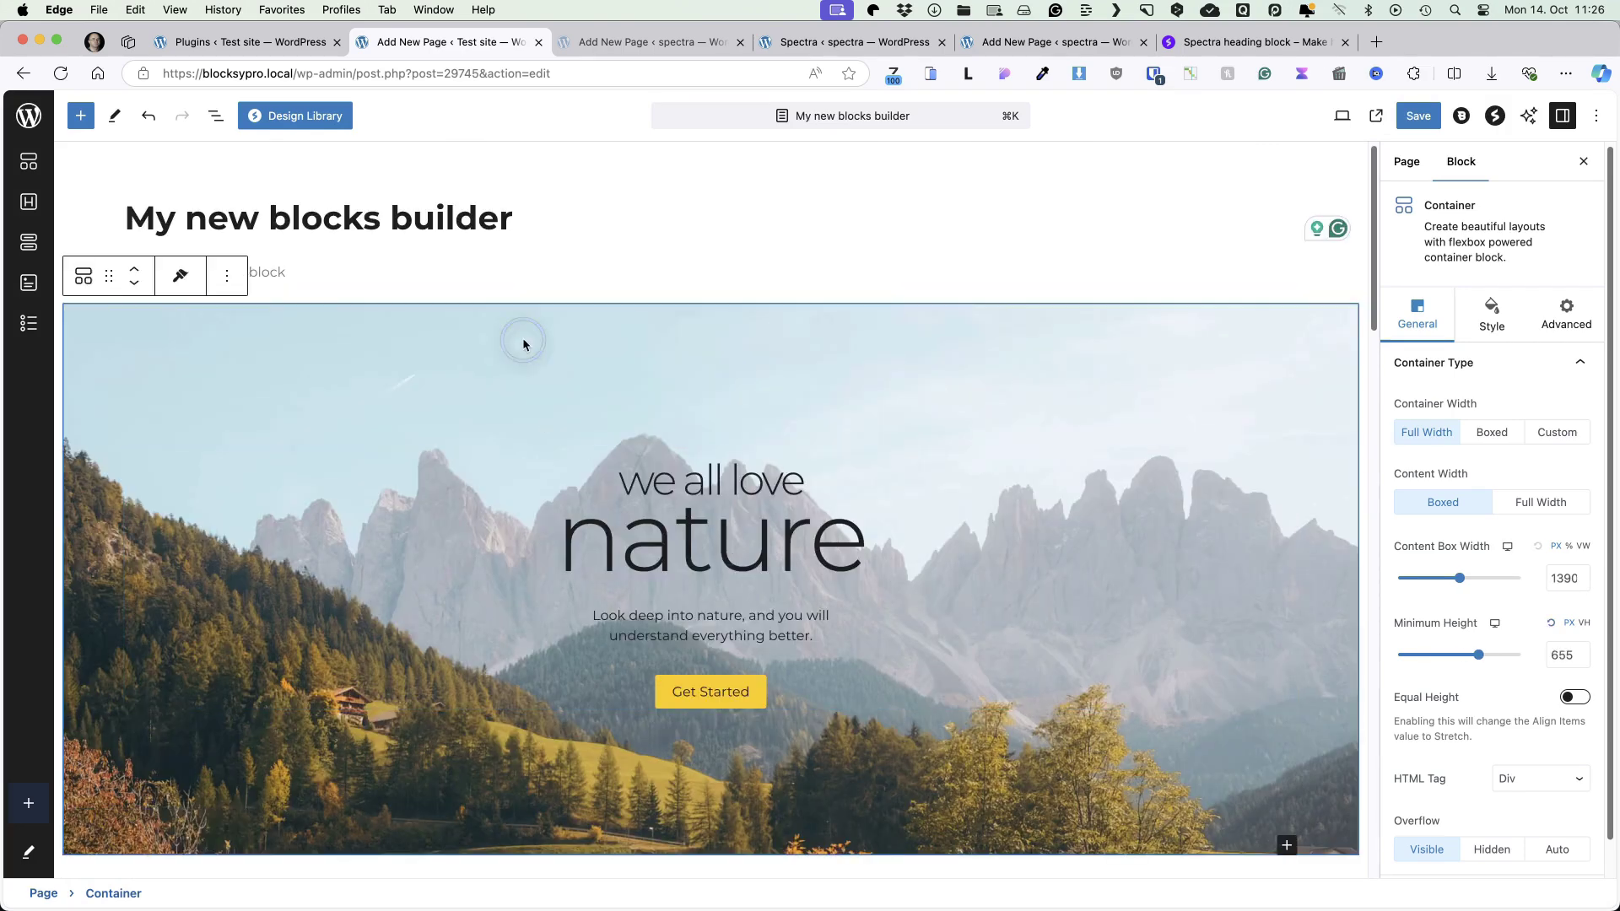
click(1491, 317)
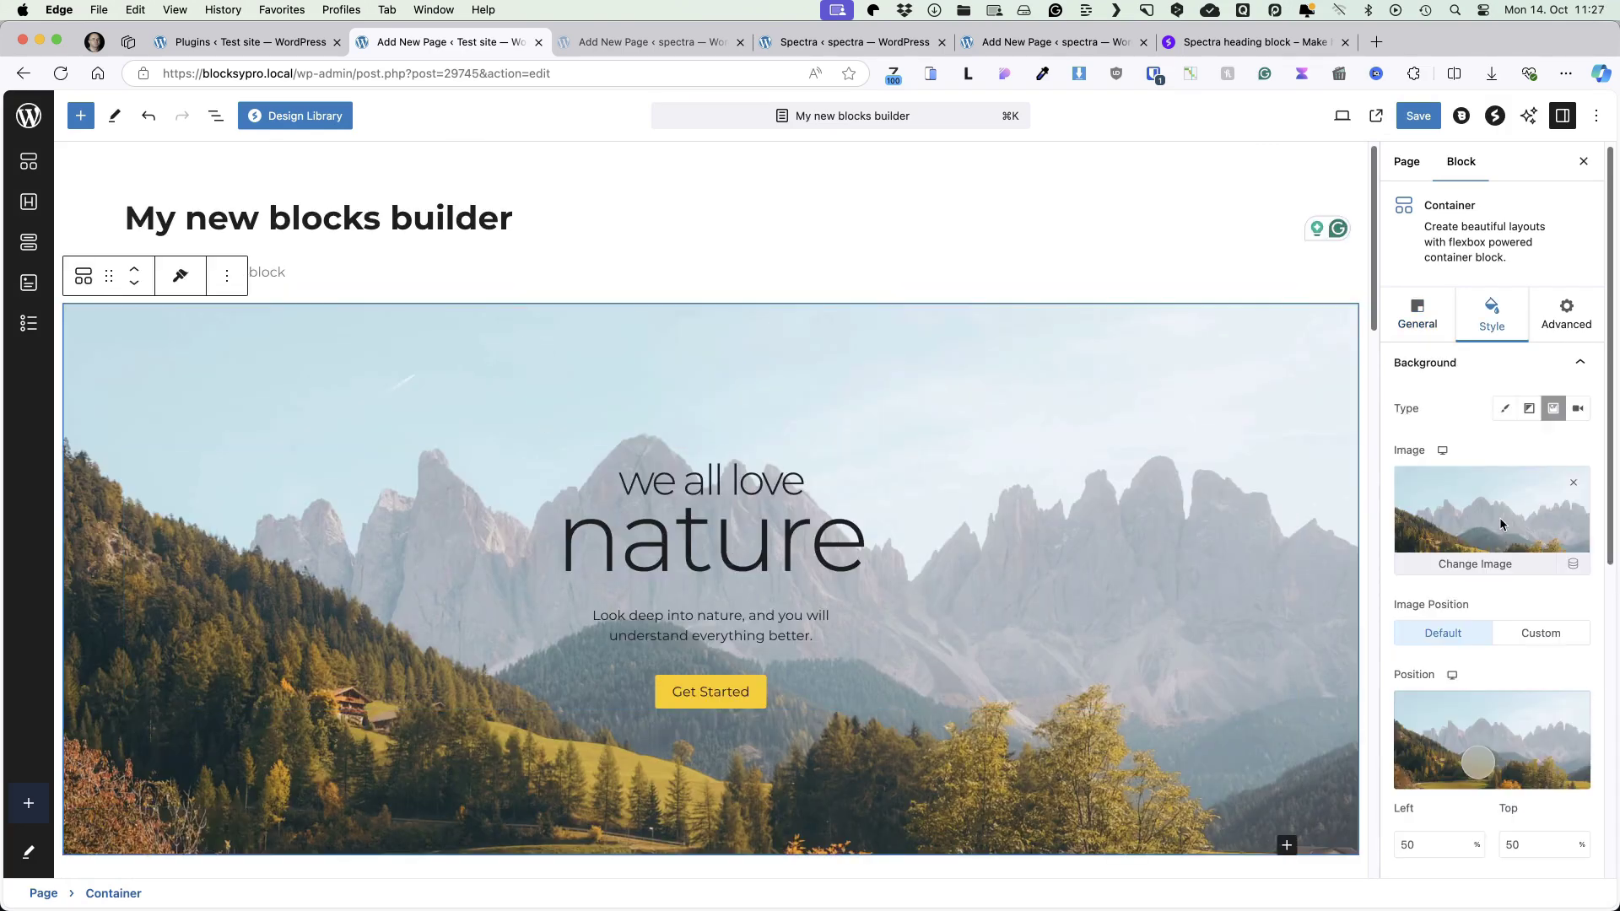
click(1481, 564)
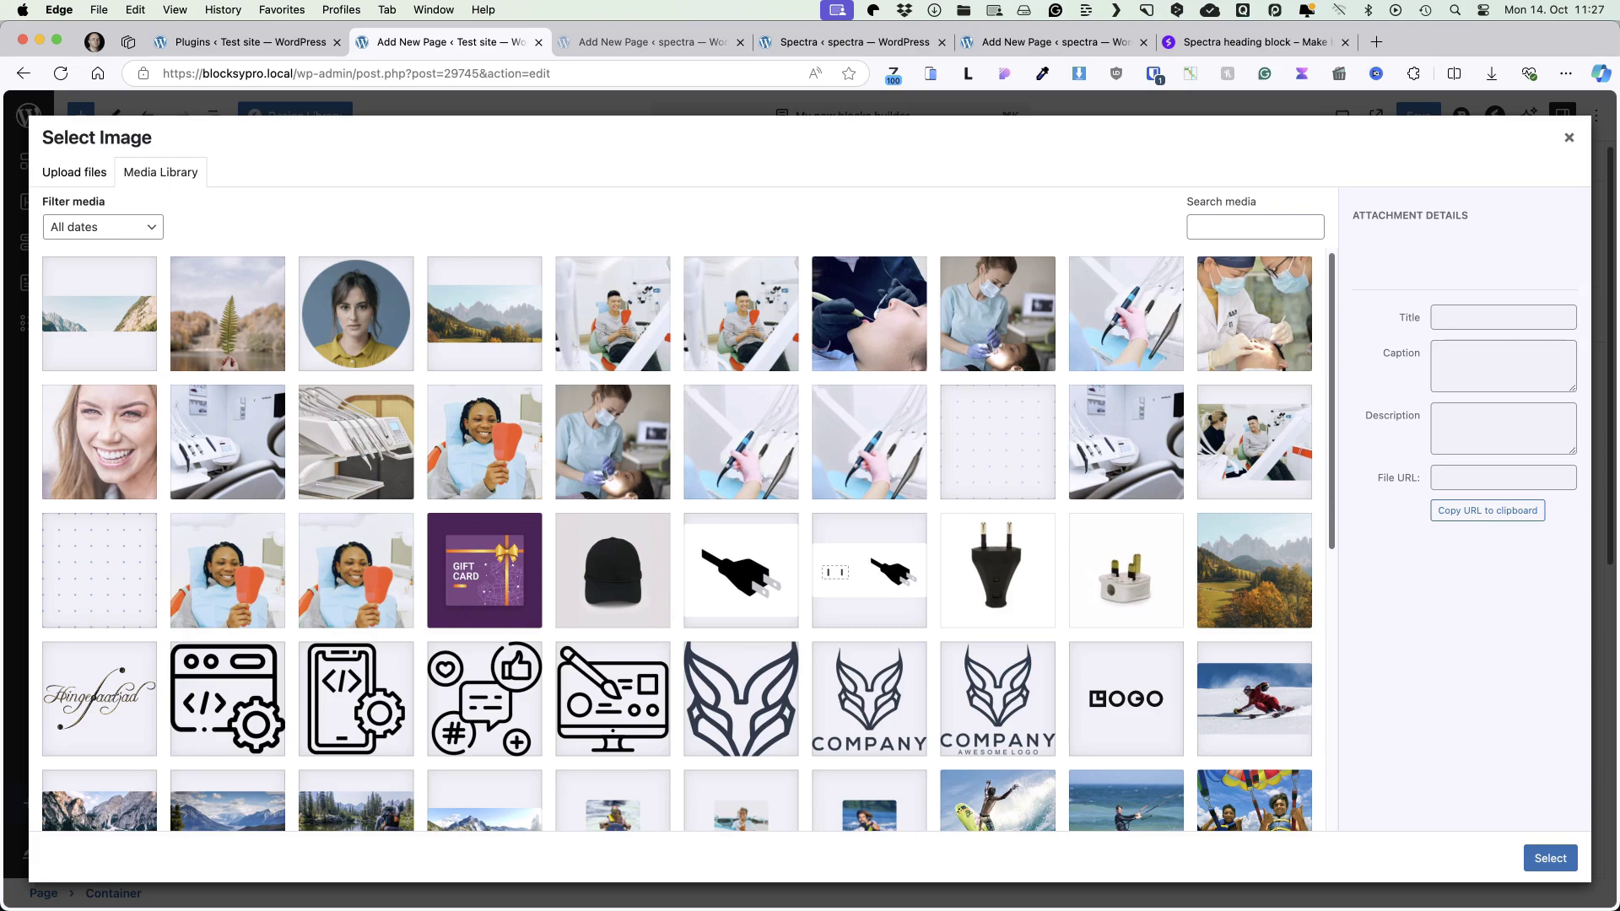
scroll(675, 540, down, 5)
click(1126, 360)
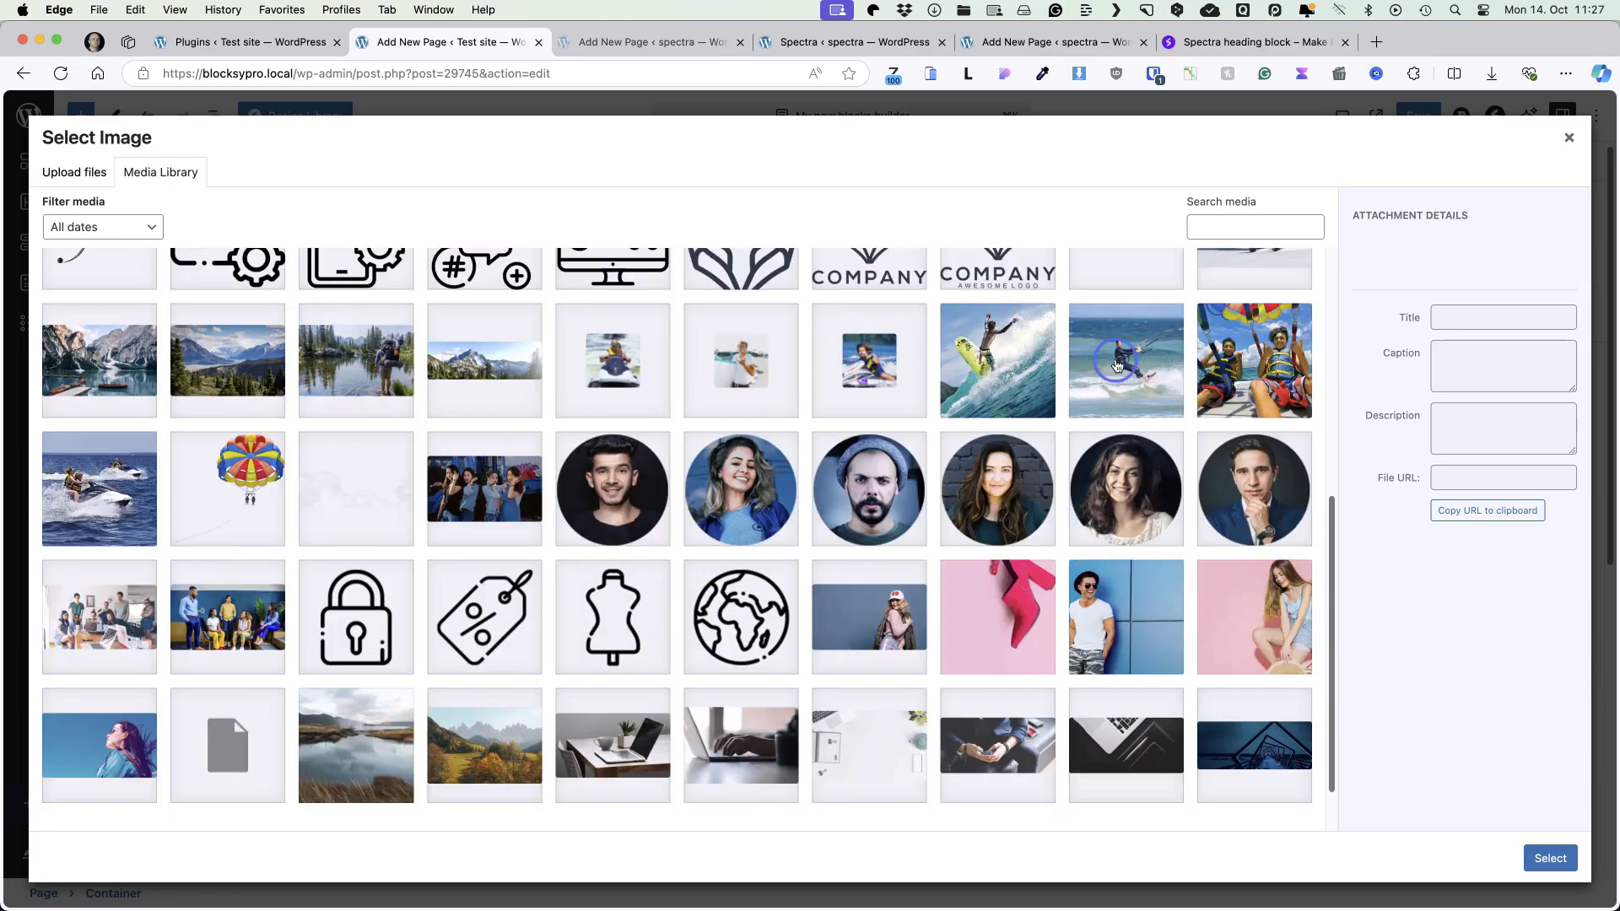
click(1255, 745)
scroll(1255, 718, down, 1)
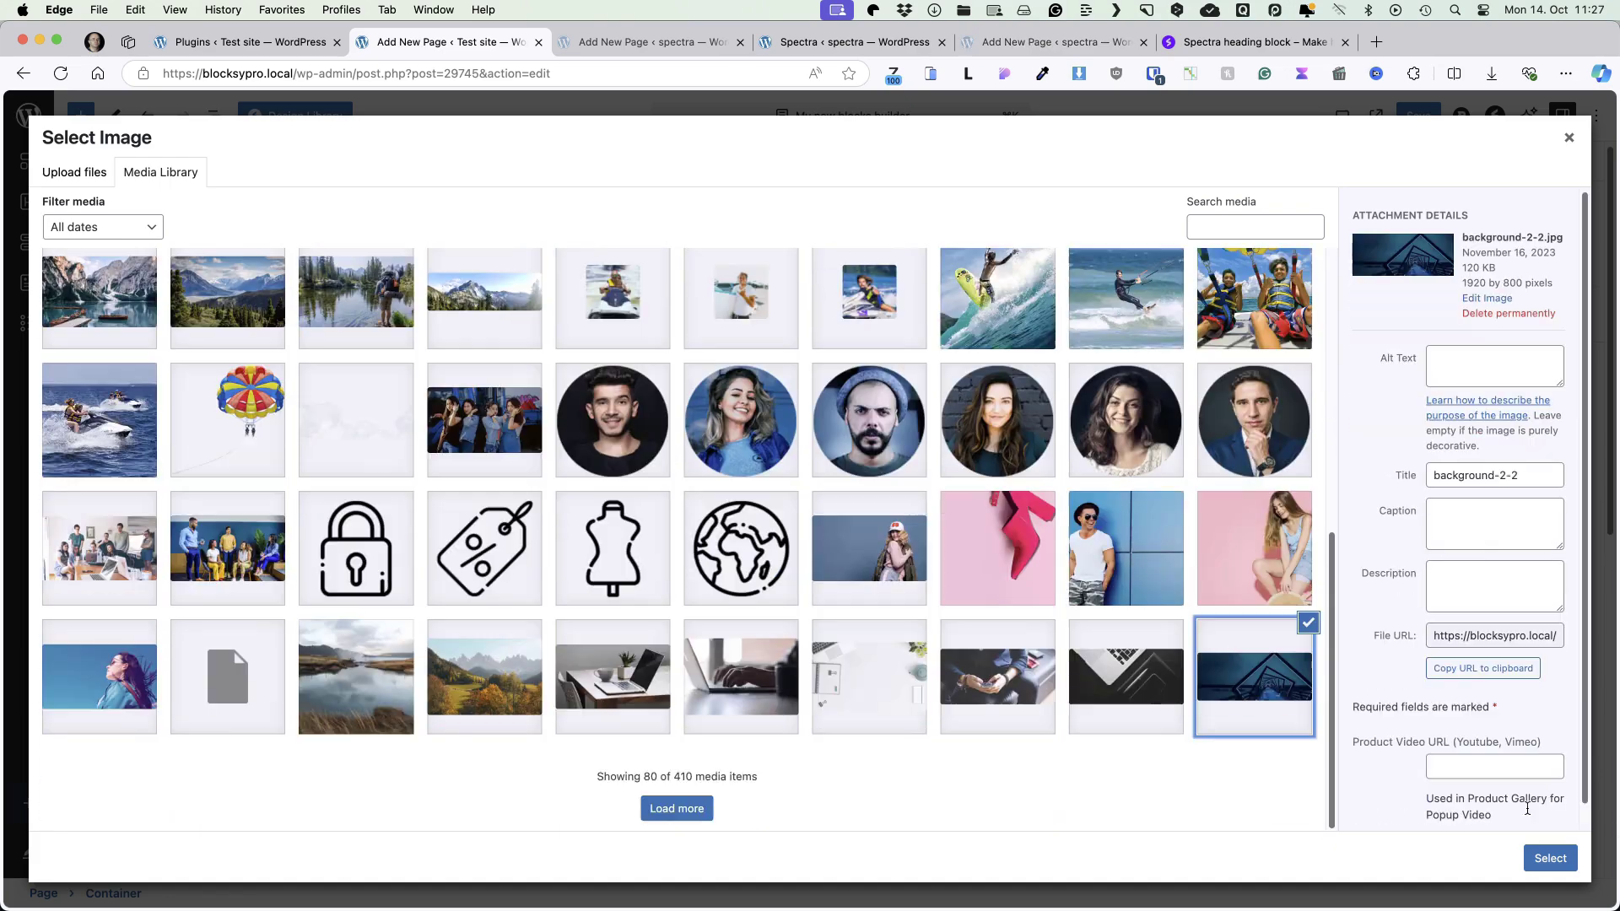
click(1550, 858)
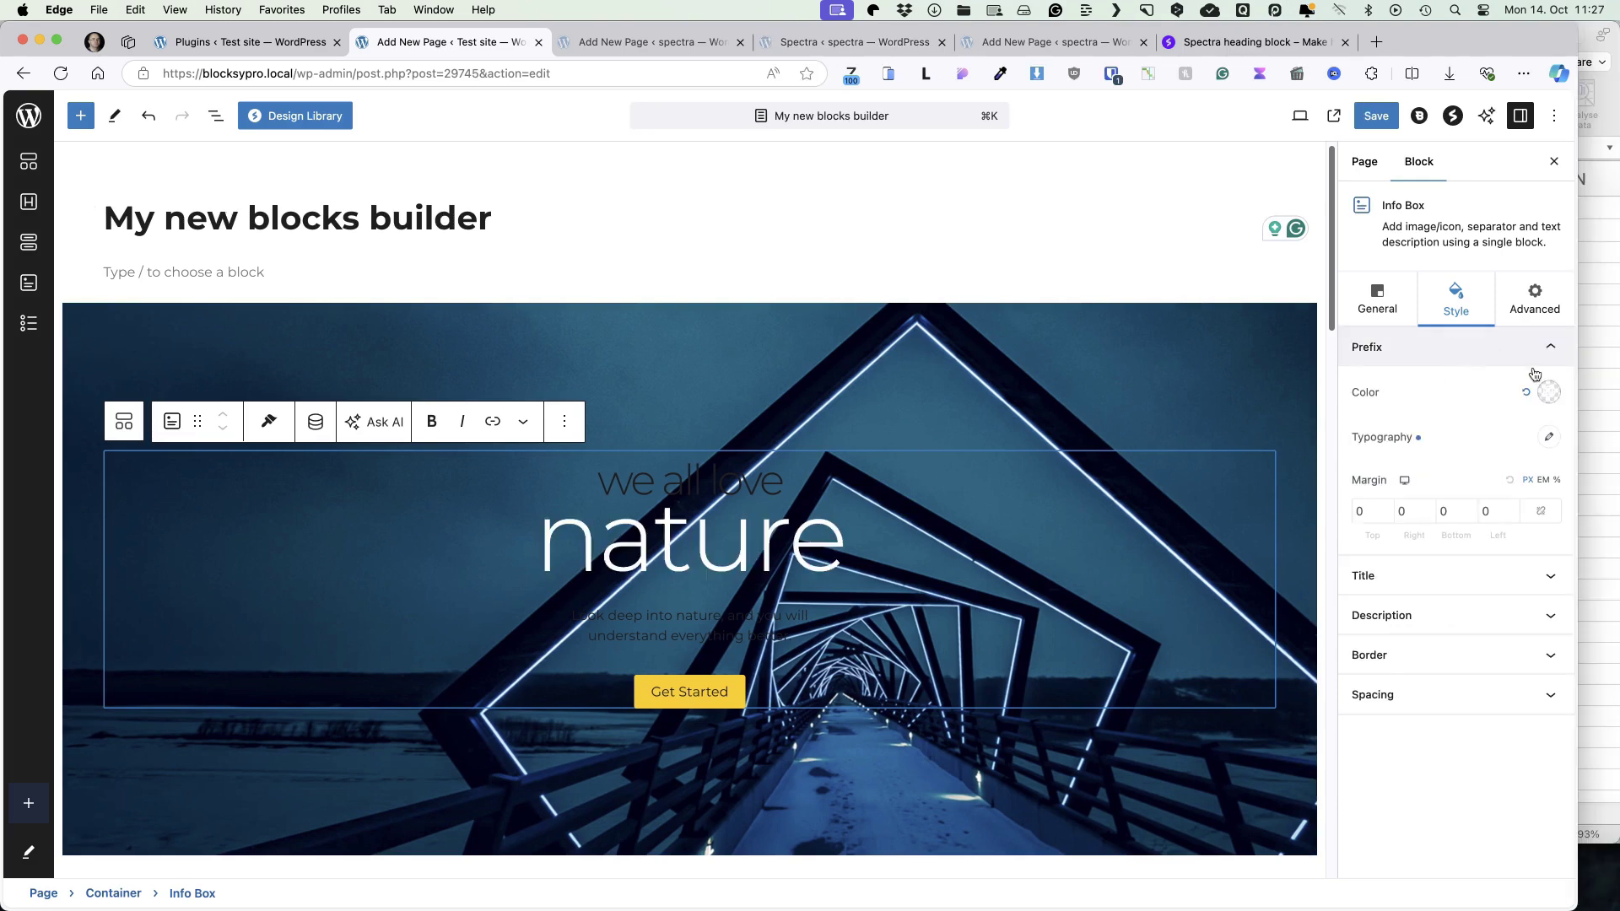
Set the prefix and description text colors of the hero's Info Box to white (FFFFFF)
click(1544, 394)
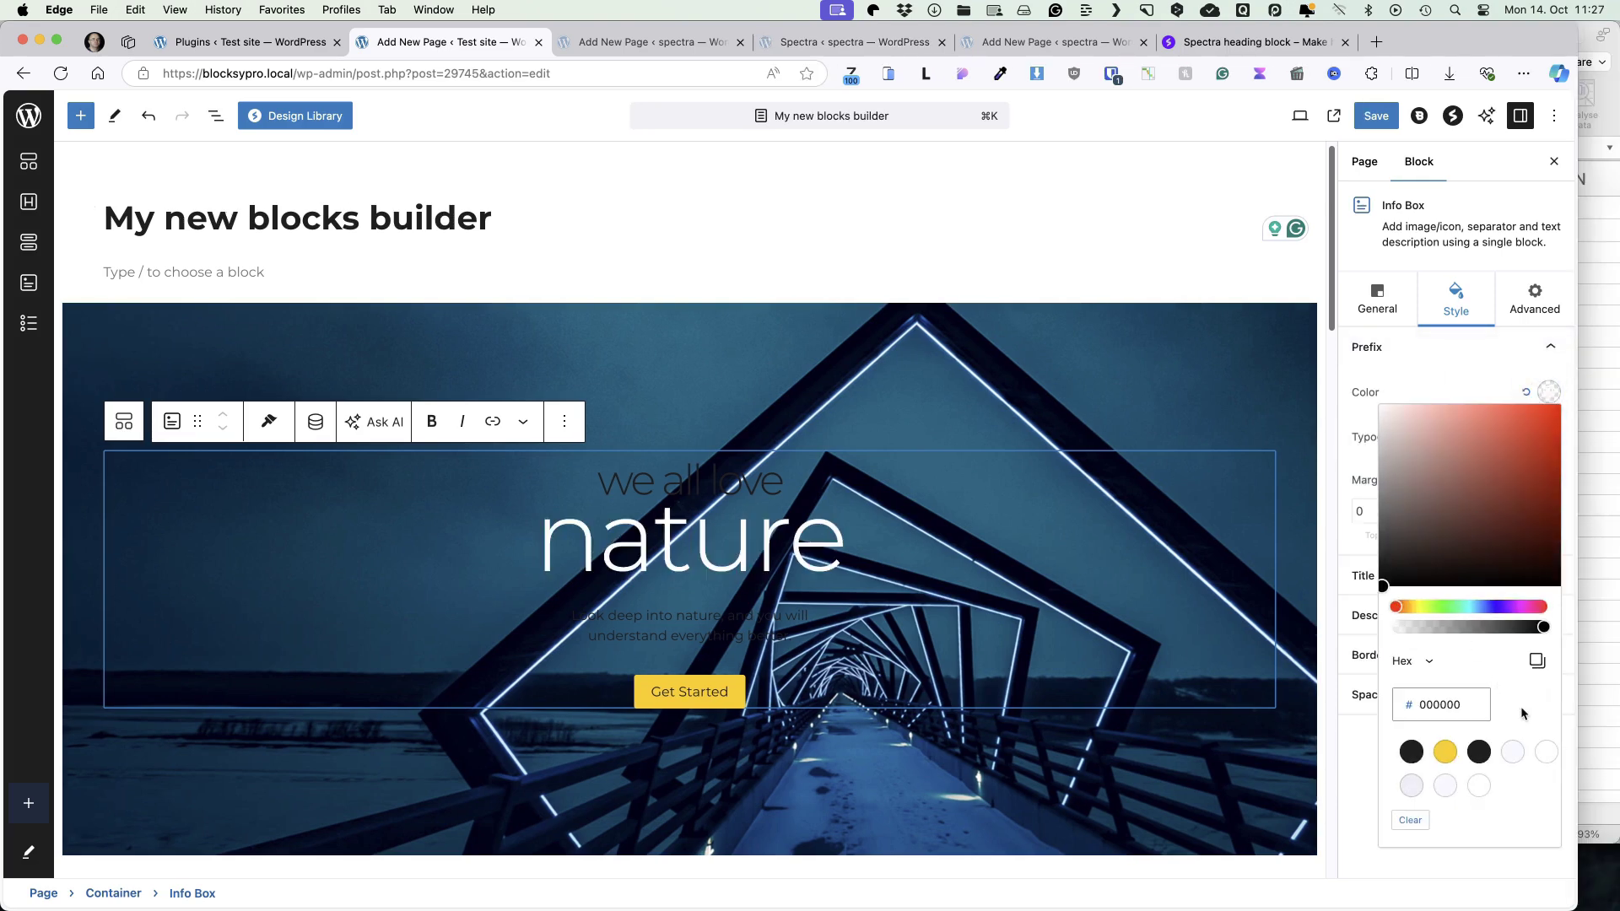
click(1544, 750)
click(1507, 615)
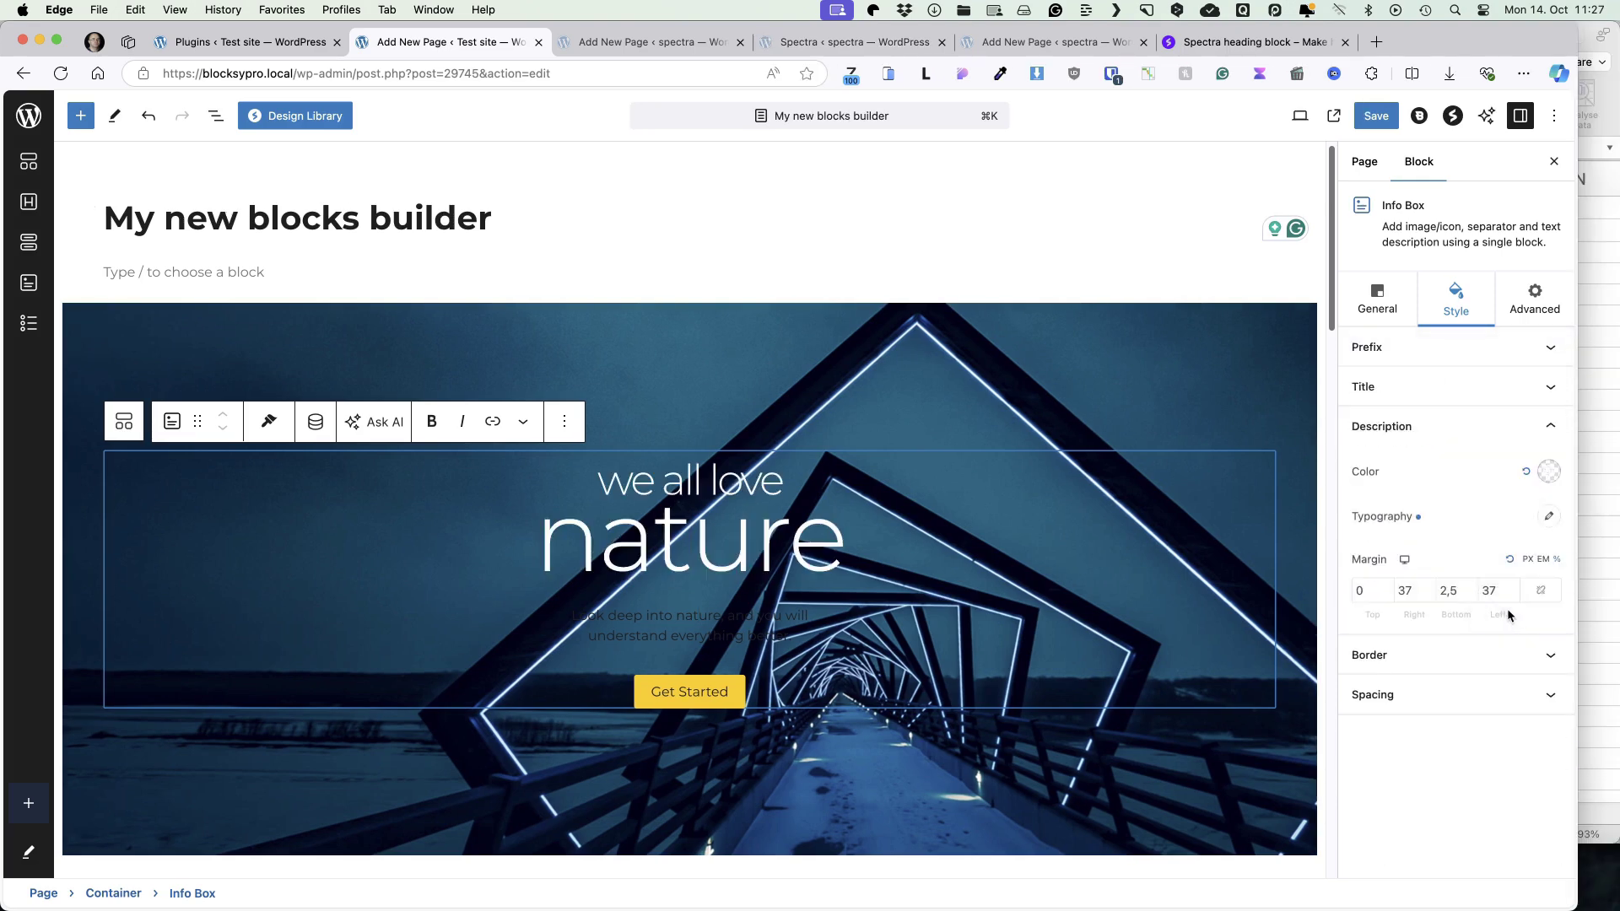
click(1549, 471)
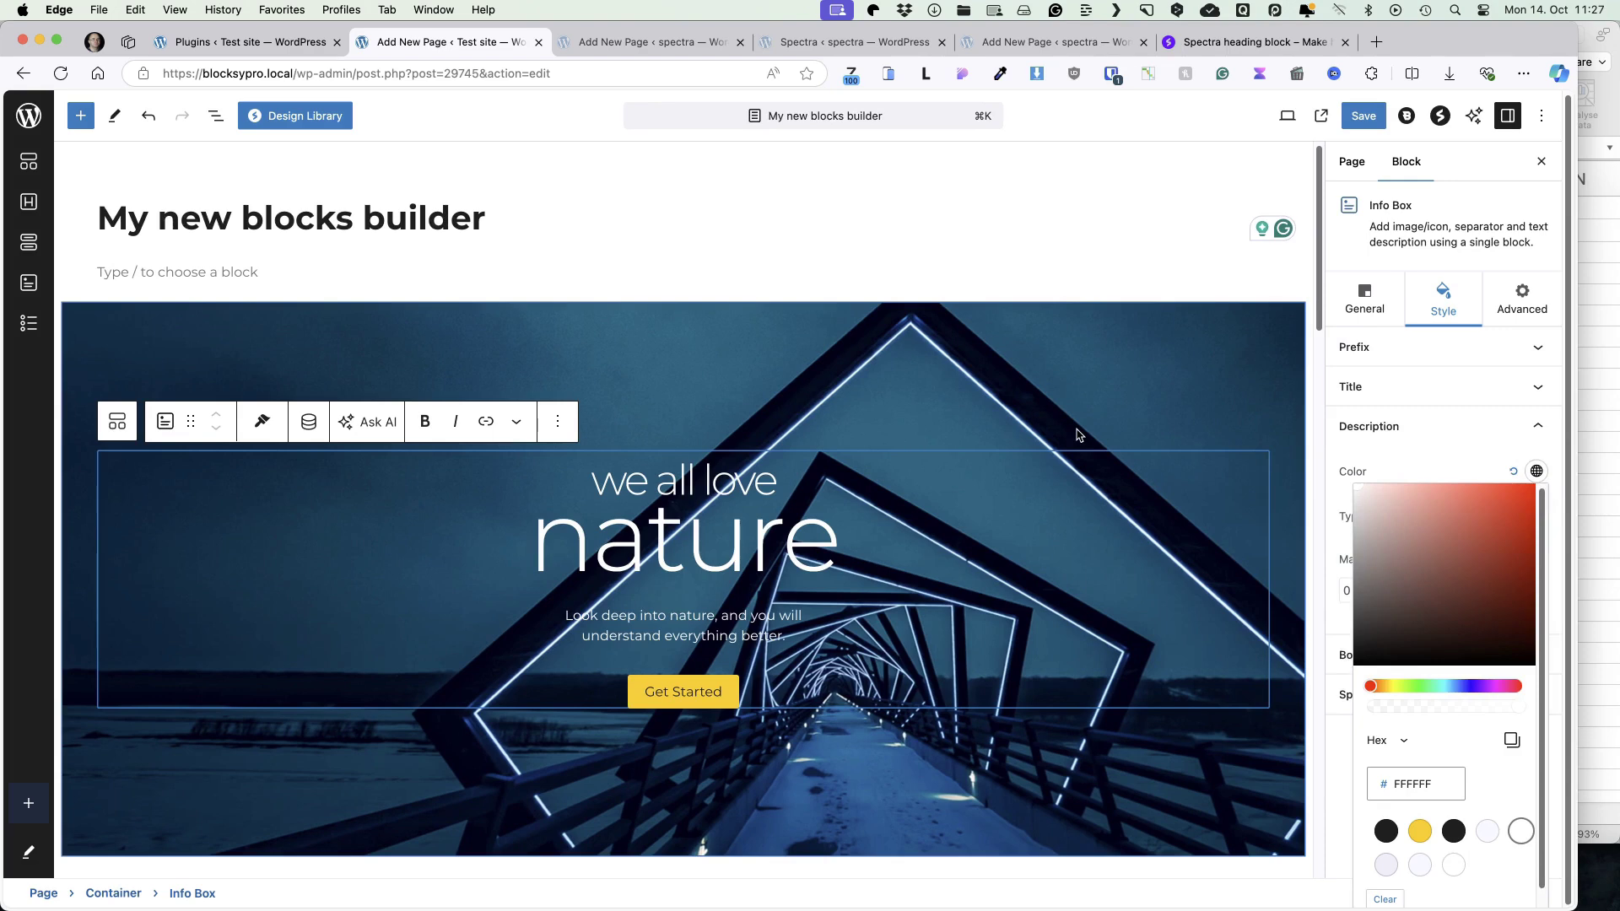
Insert an Info Box block under the Our Services heading and move it between the services and About Us sections
scroll(1076, 435, down, 5)
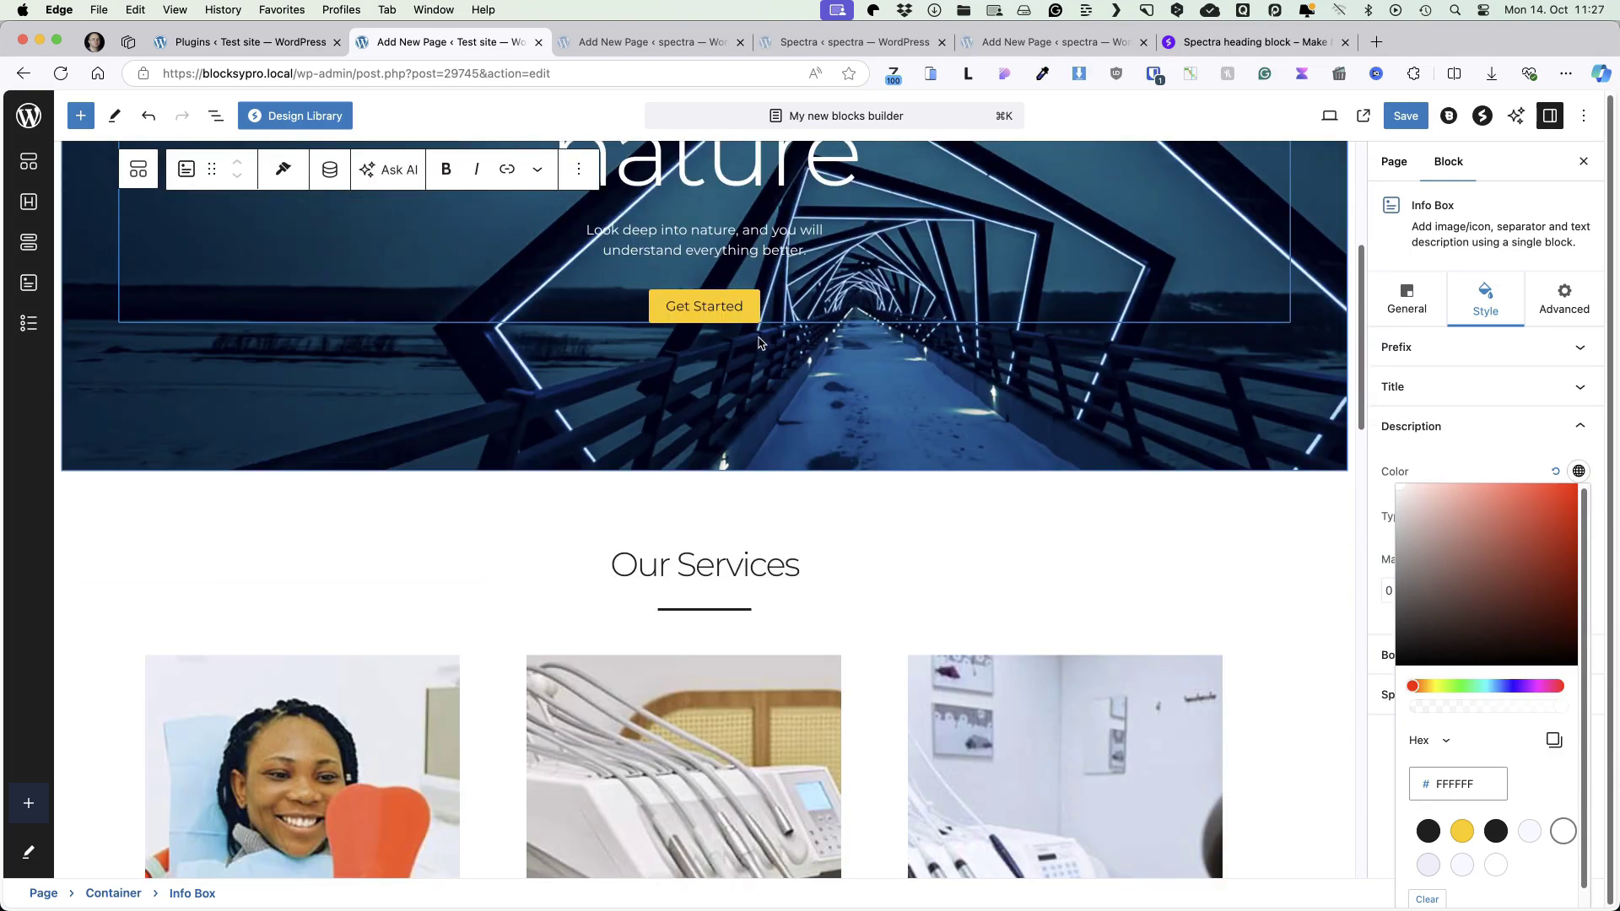
scroll(757, 369, down, 4)
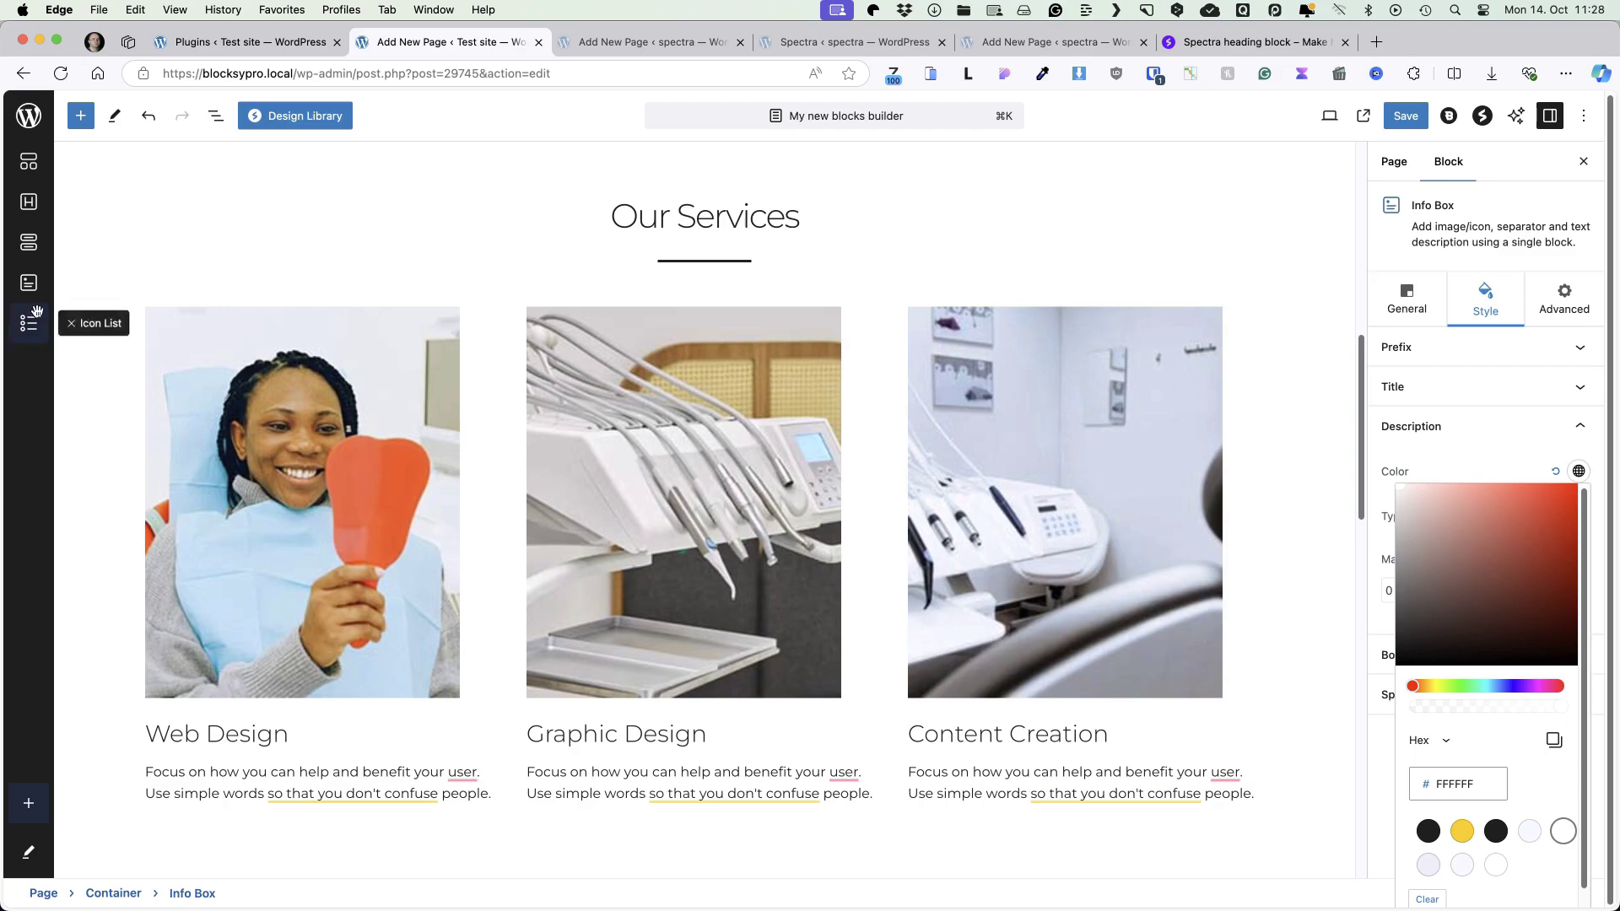
drag(27, 291, 709, 270)
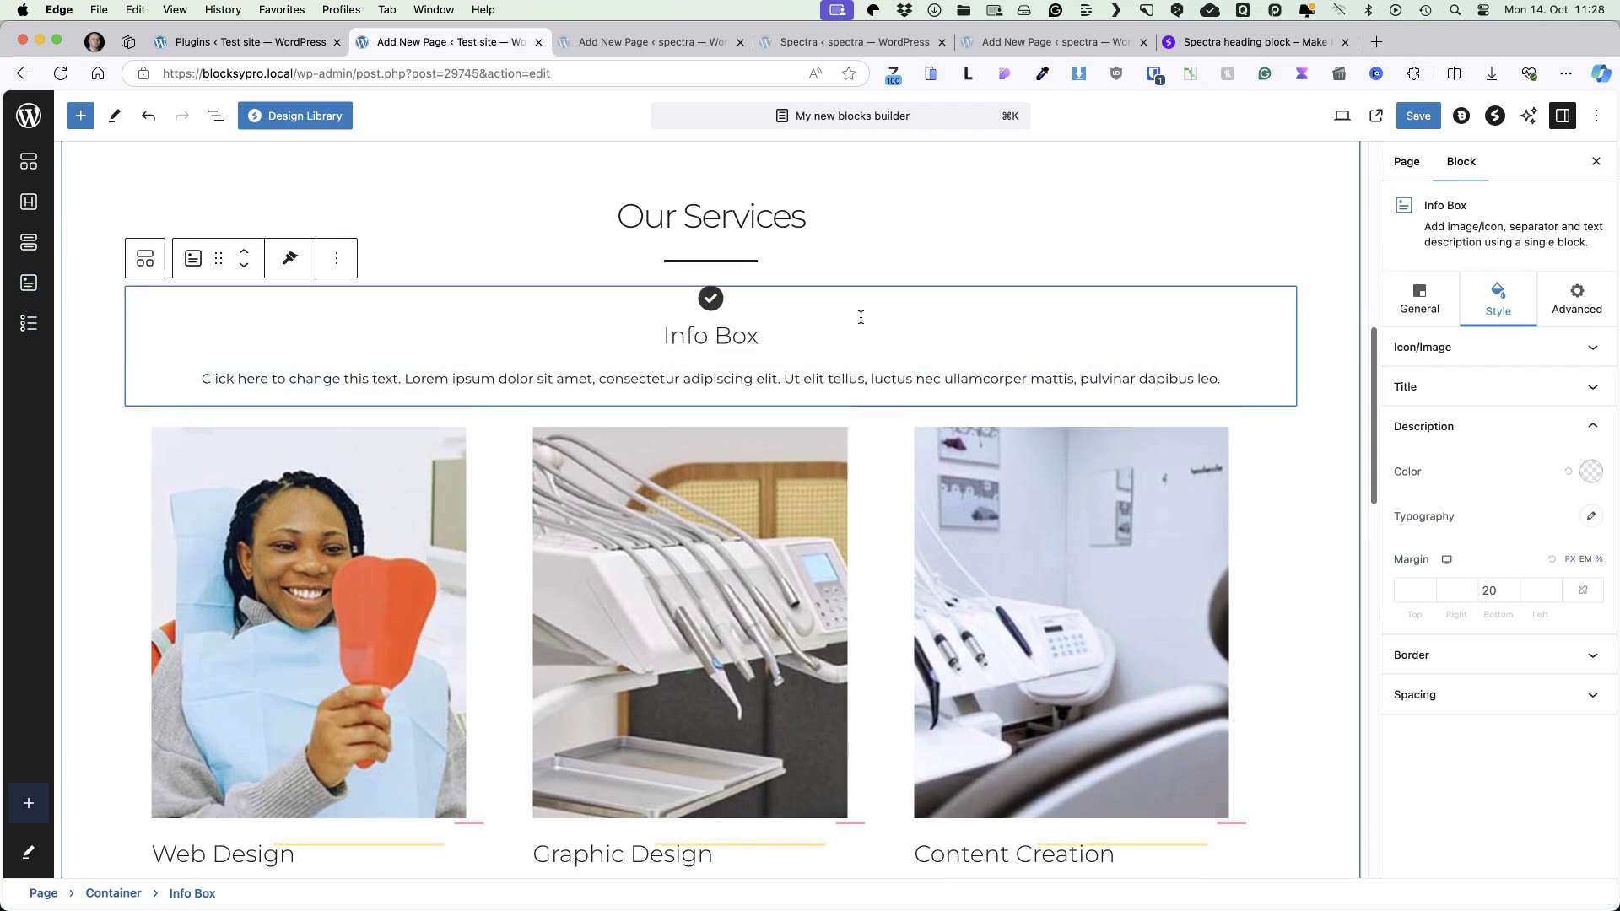
click(337, 426)
click(351, 877)
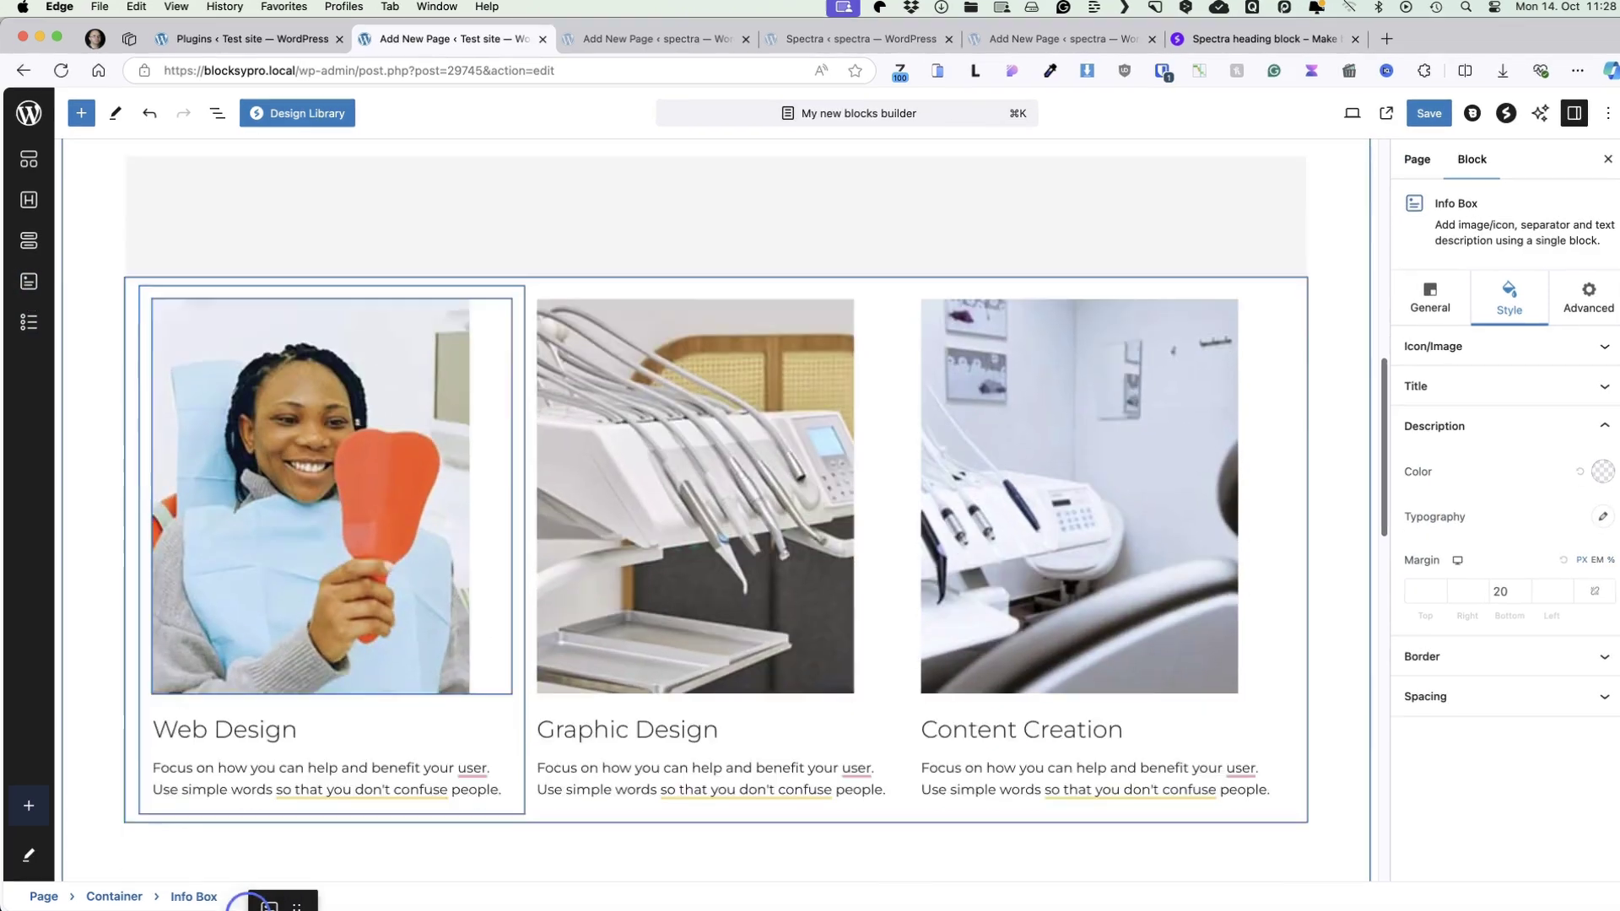
drag(249, 903, 367, 380)
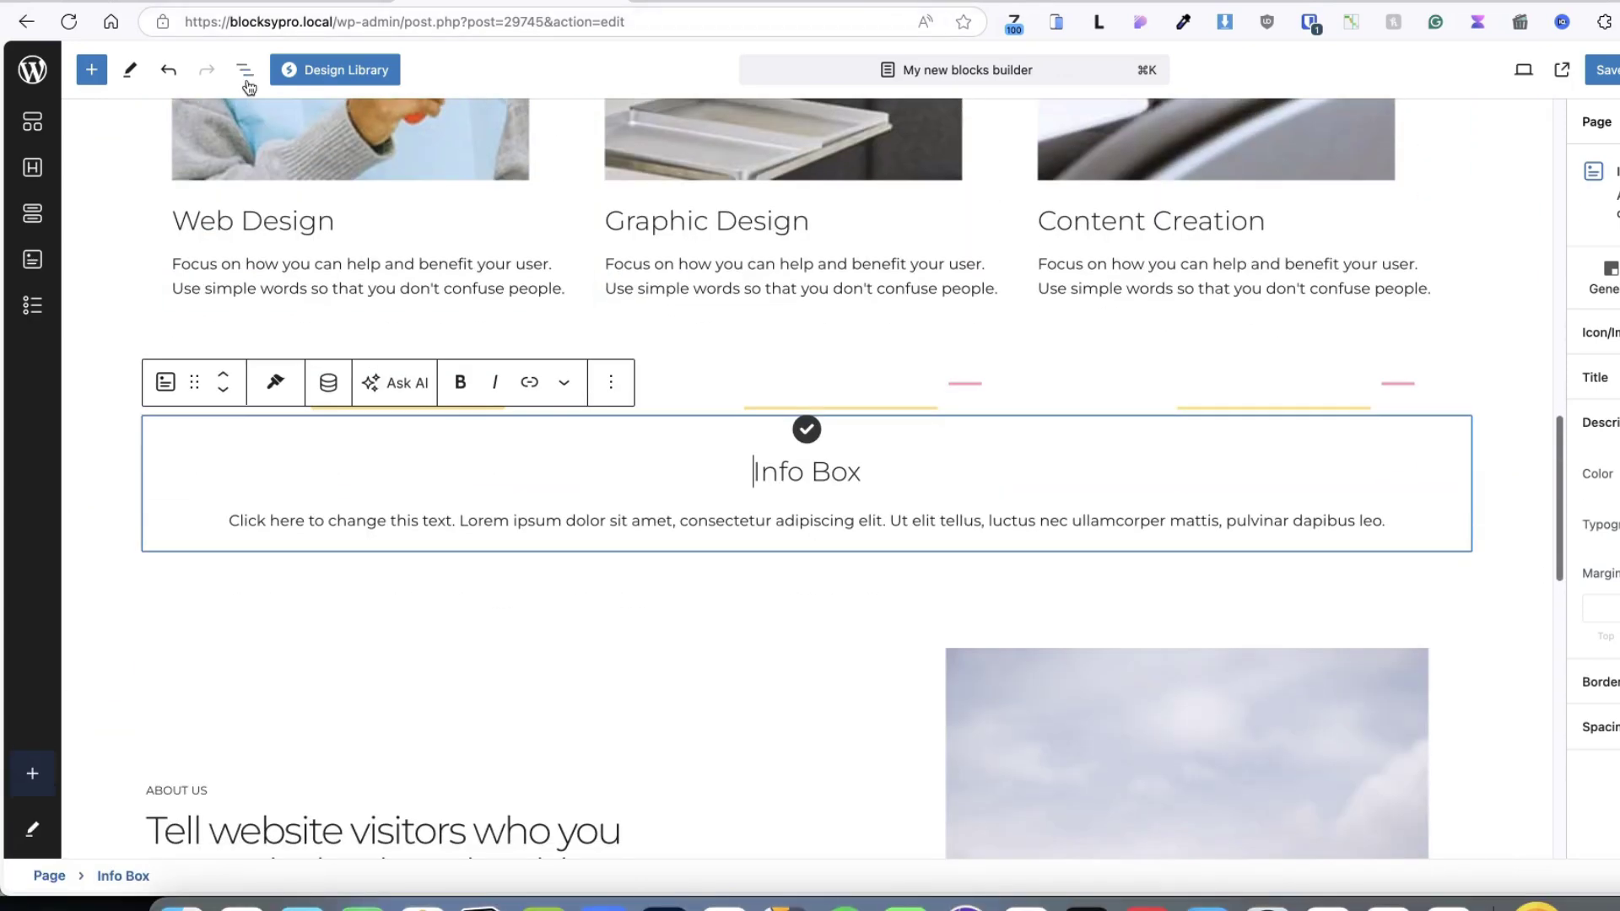
Reorder the page's block structure so the new Info Box comes after the last container
click(245, 71)
drag(139, 257, 134, 338)
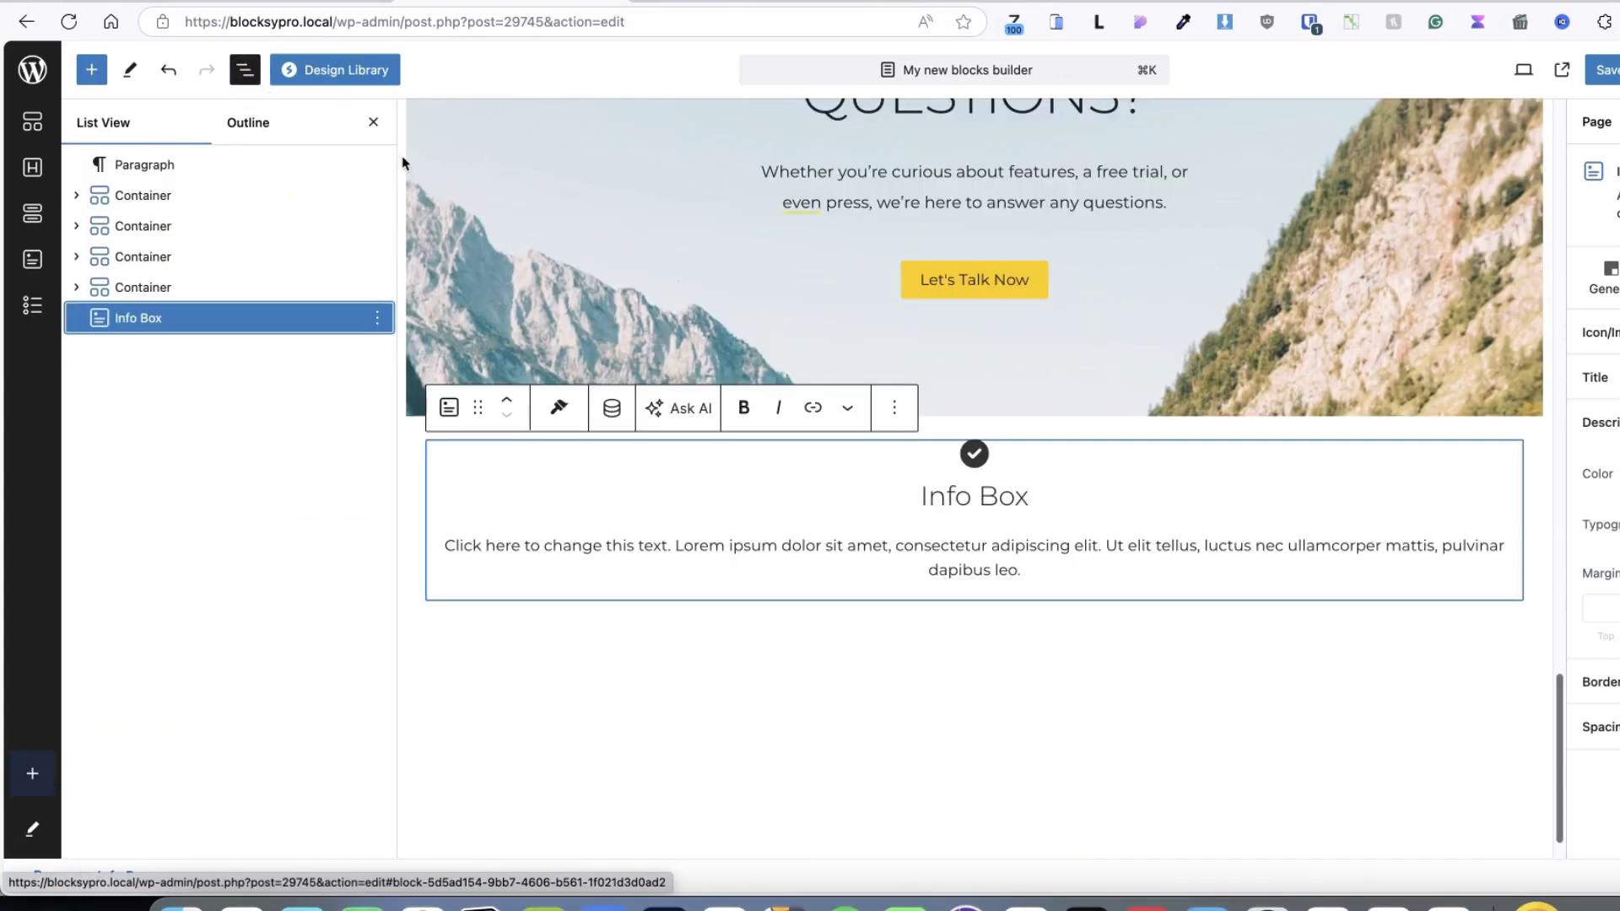
click(375, 124)
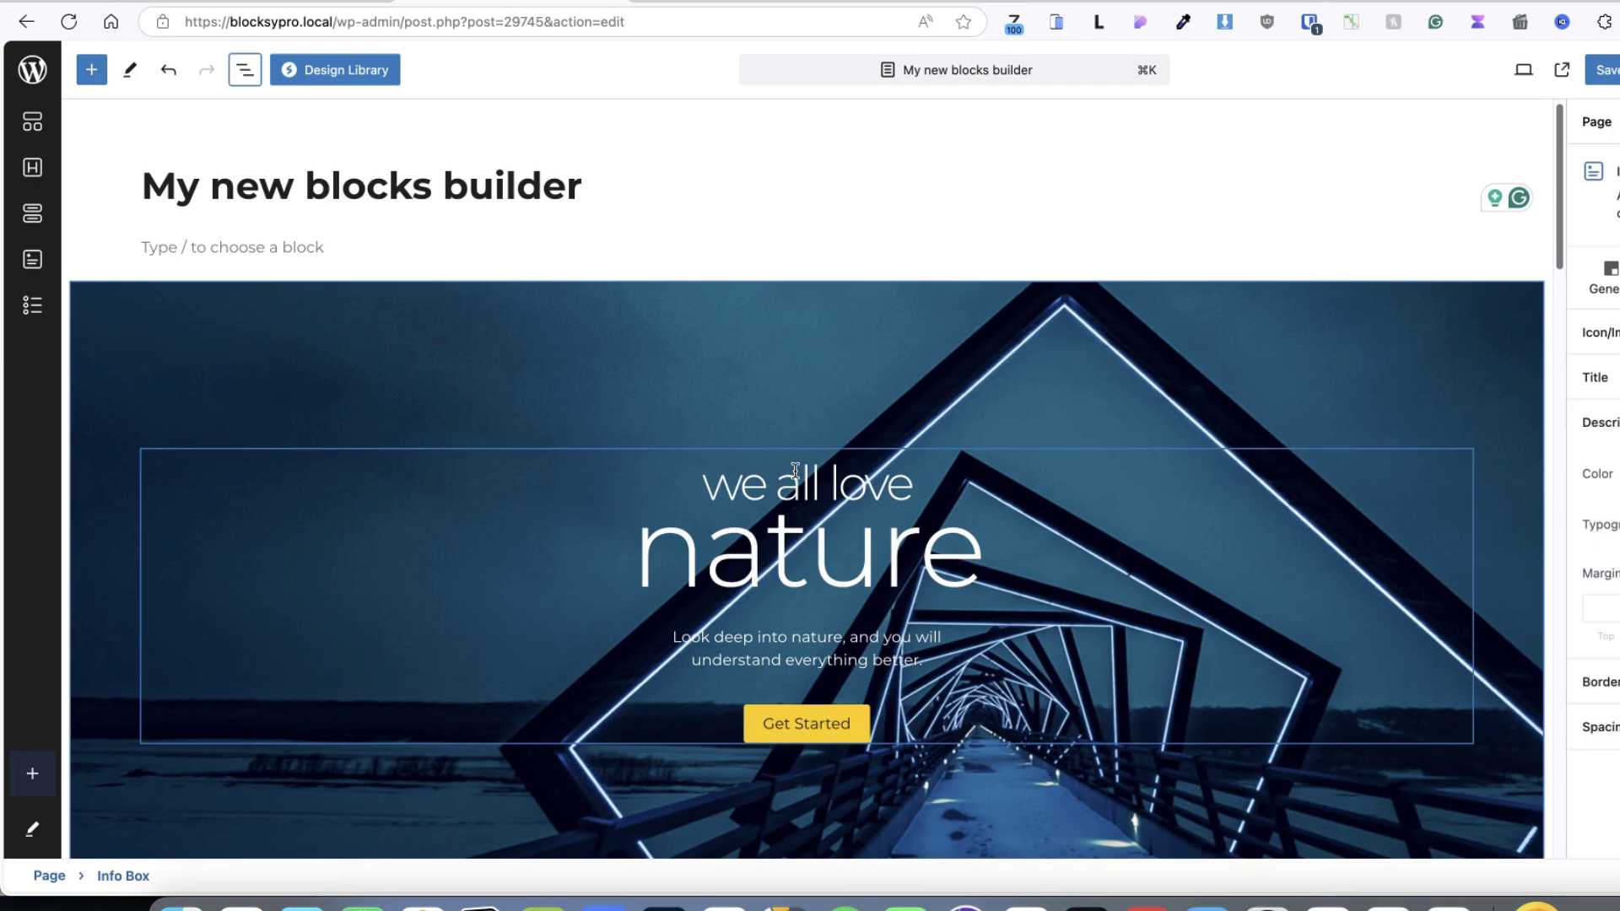
Preview the page at tablet size and set the Our Services heading's tablet font size to 56 px
click(1523, 70)
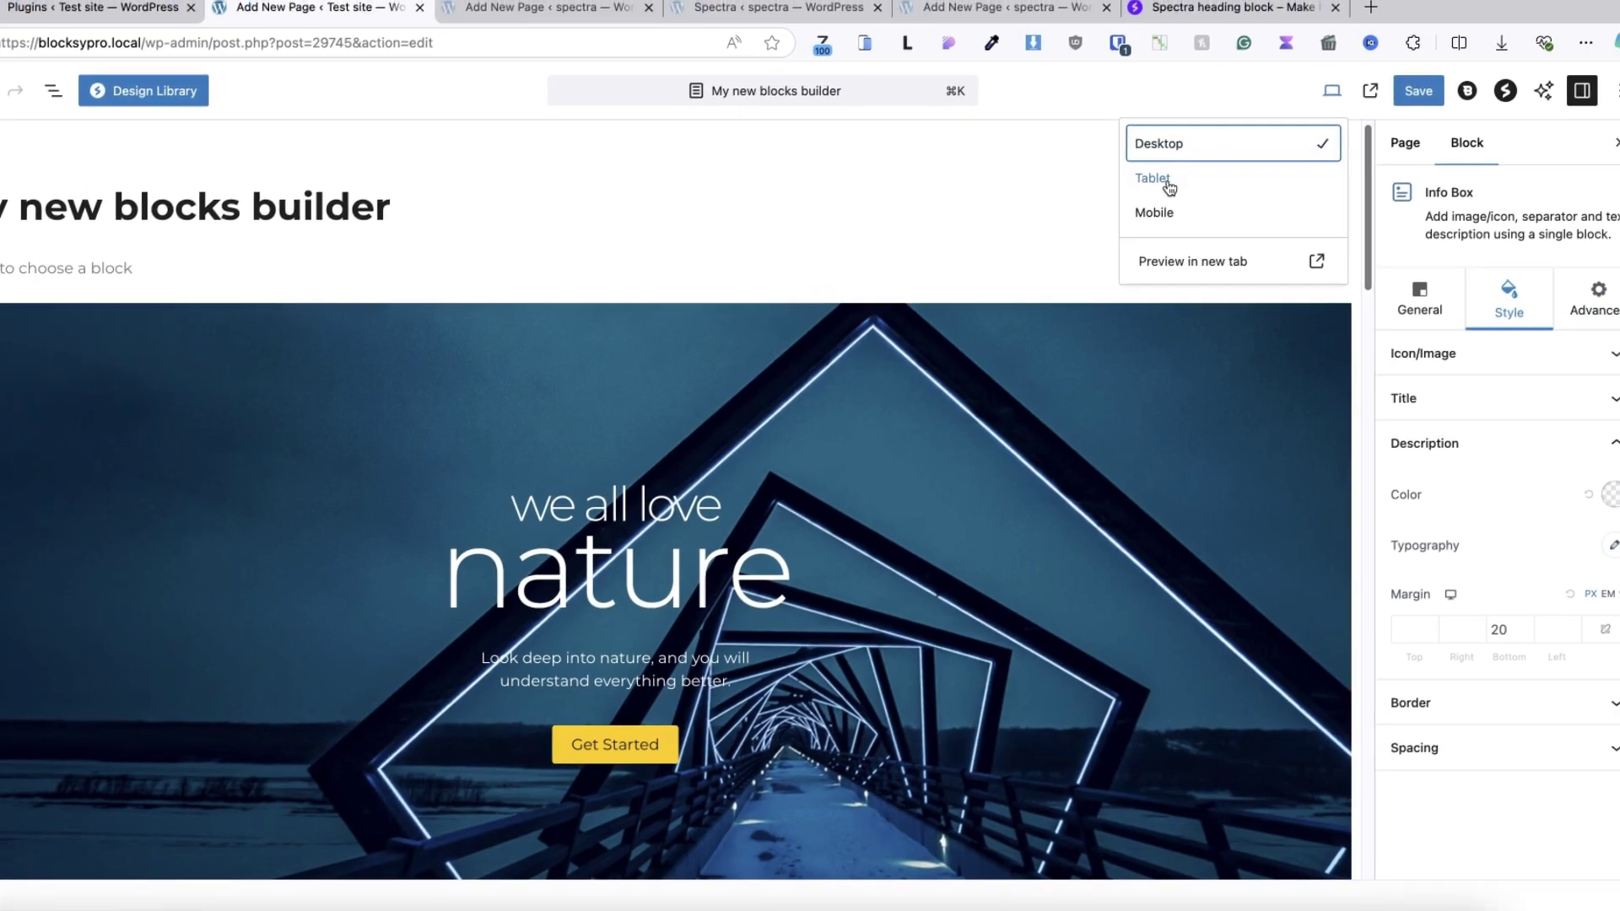
click(1168, 184)
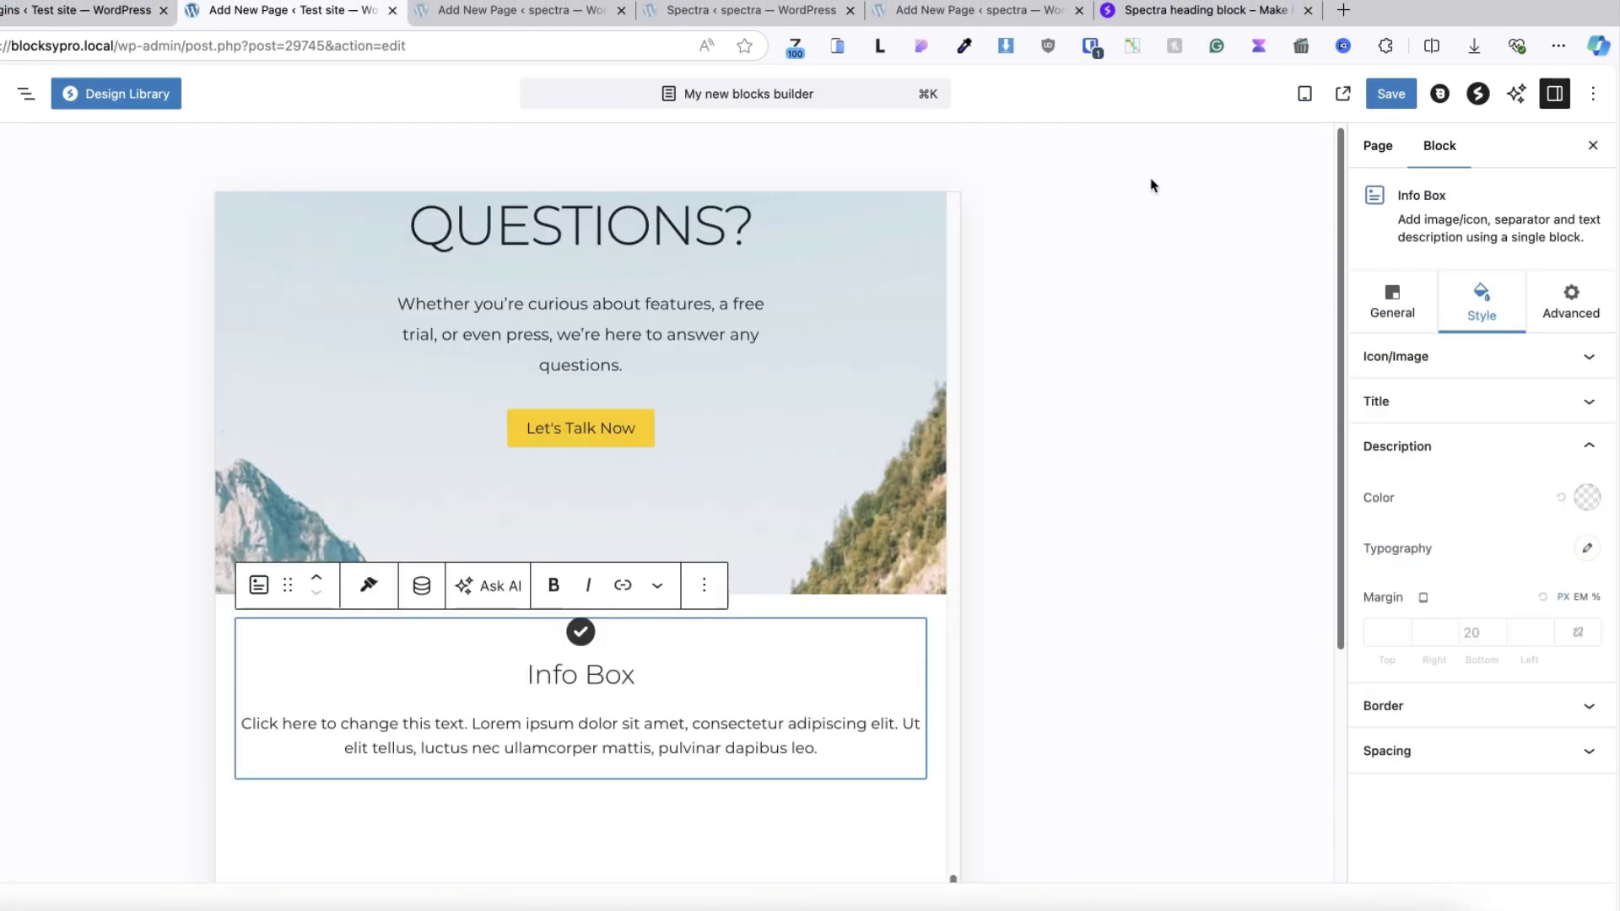
scroll(802, 452, down, 15)
click(626, 428)
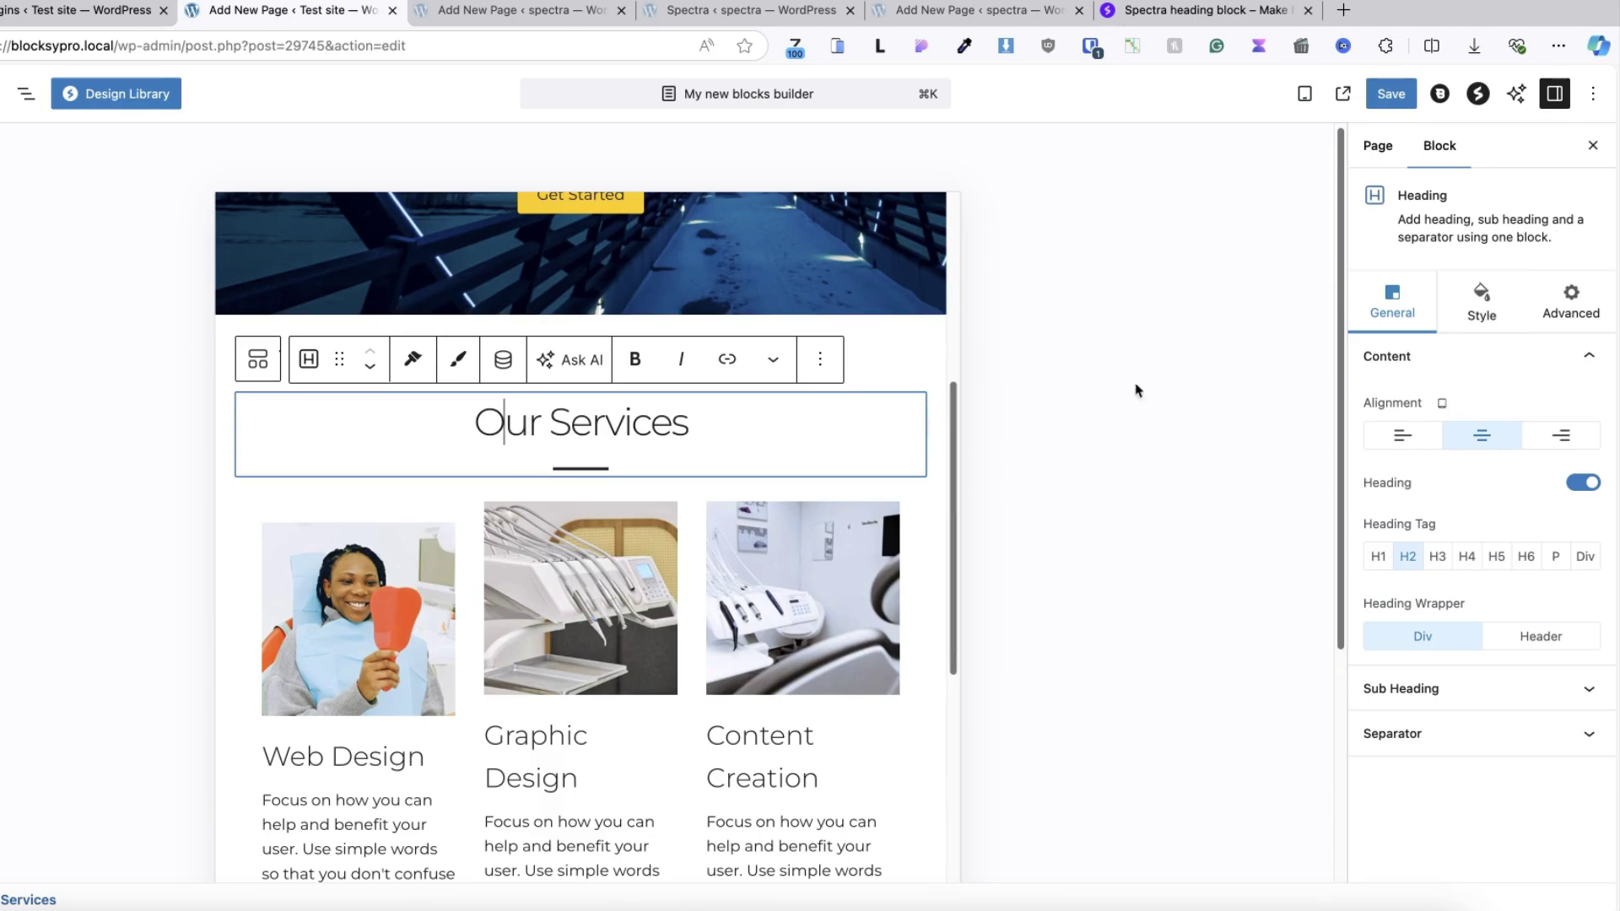
click(1482, 304)
click(1518, 539)
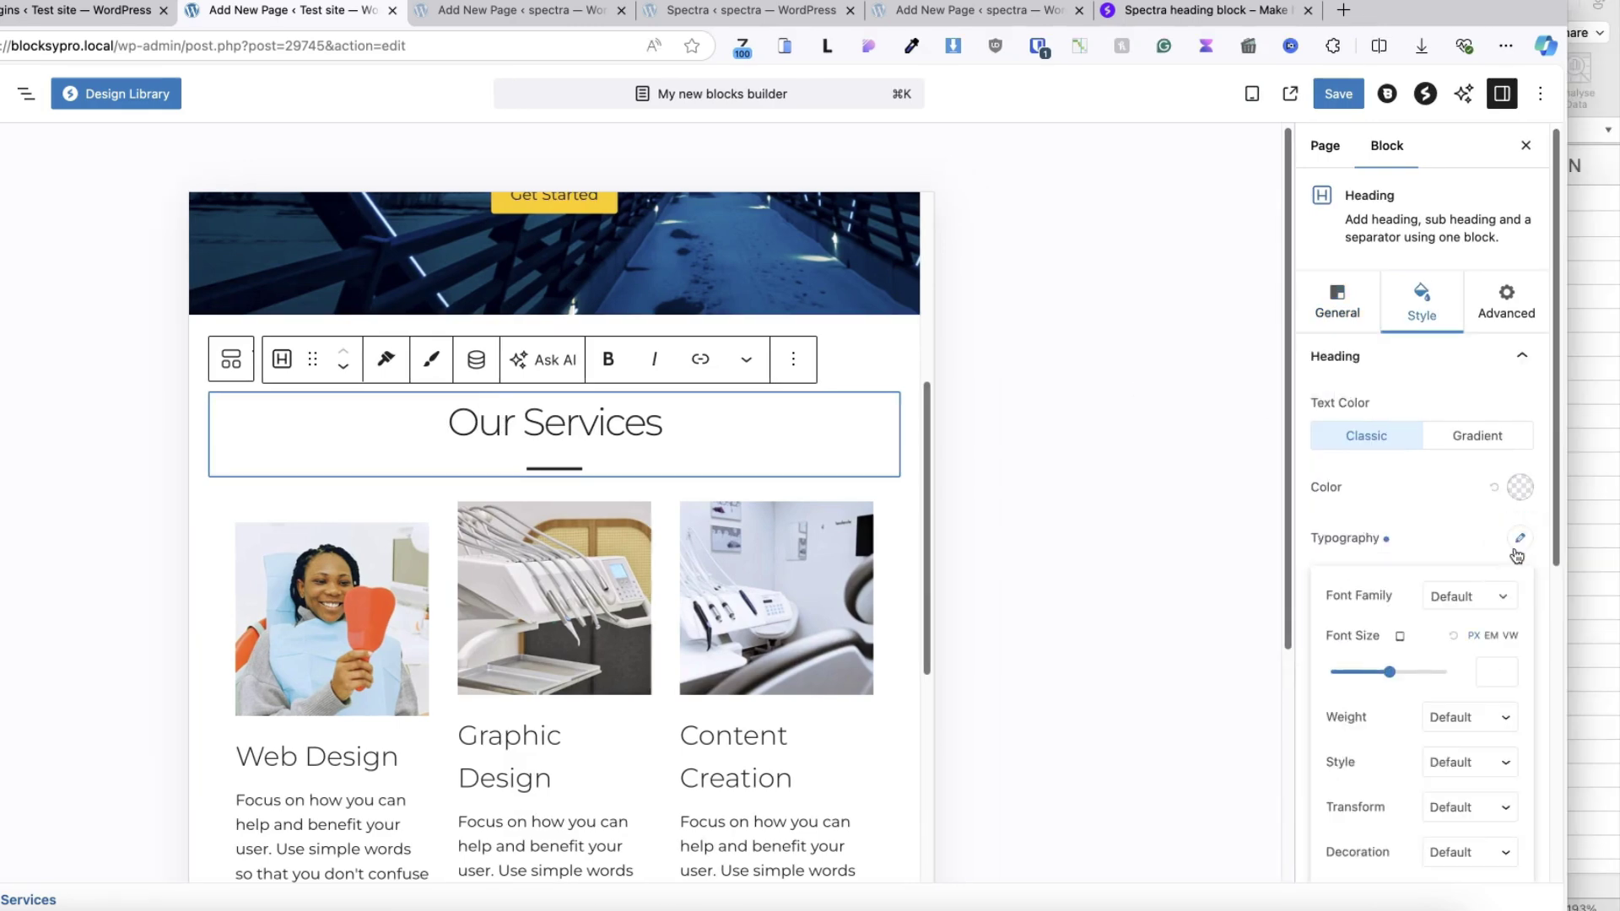
click(1487, 667)
text(56)
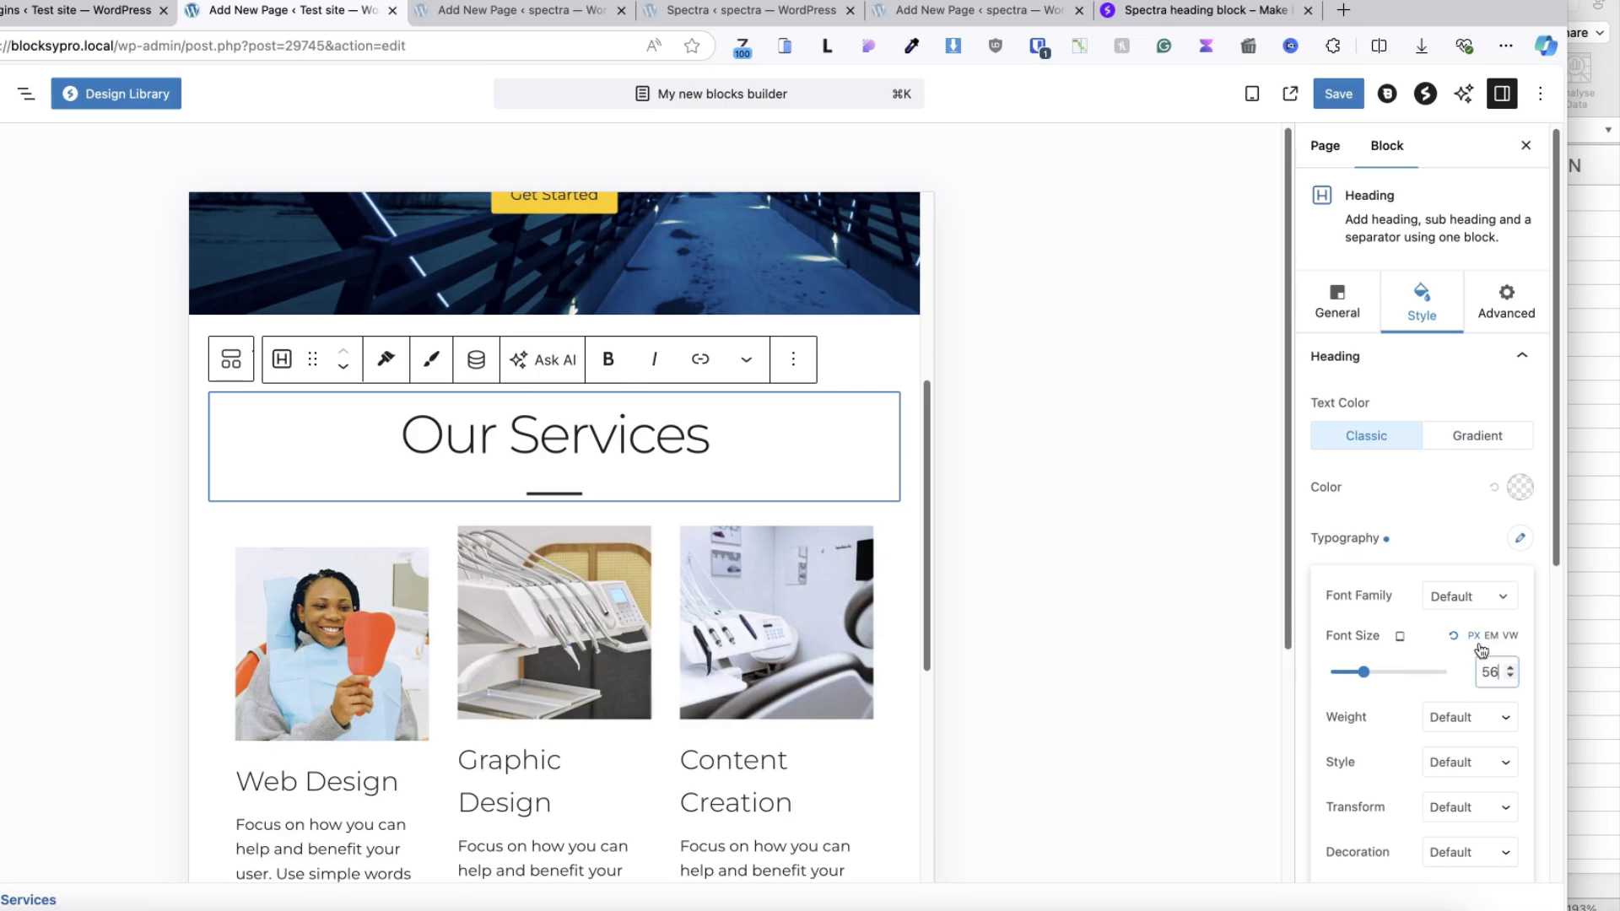
Set the Our Services heading's mobile font size to 28 px and return to the desktop preview
click(1429, 645)
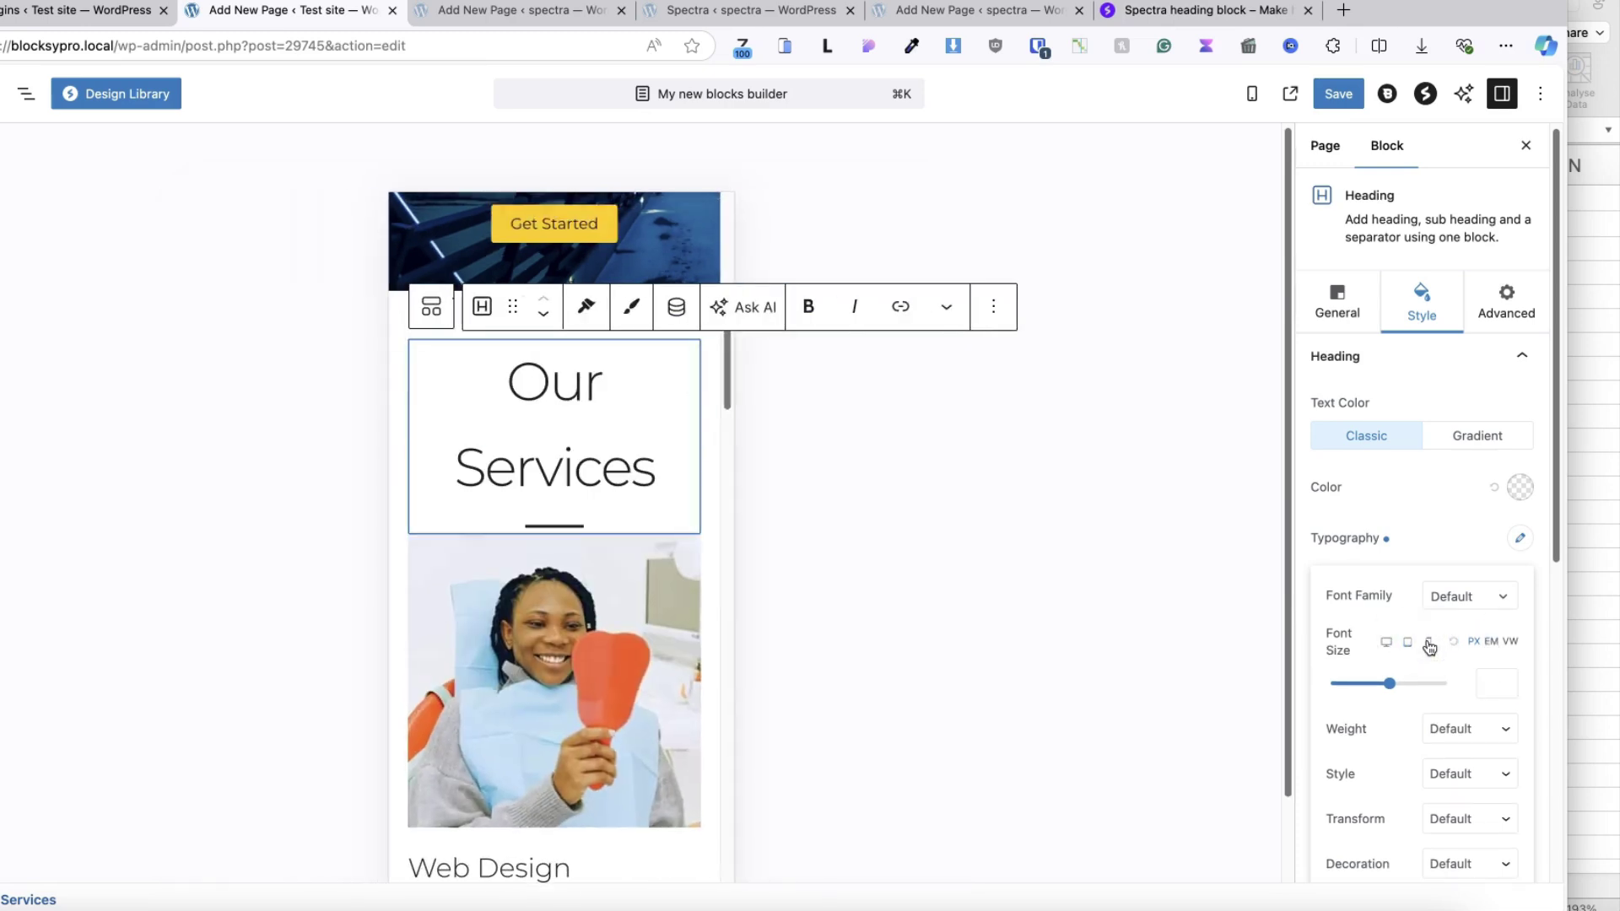
click(1493, 680)
text(28)
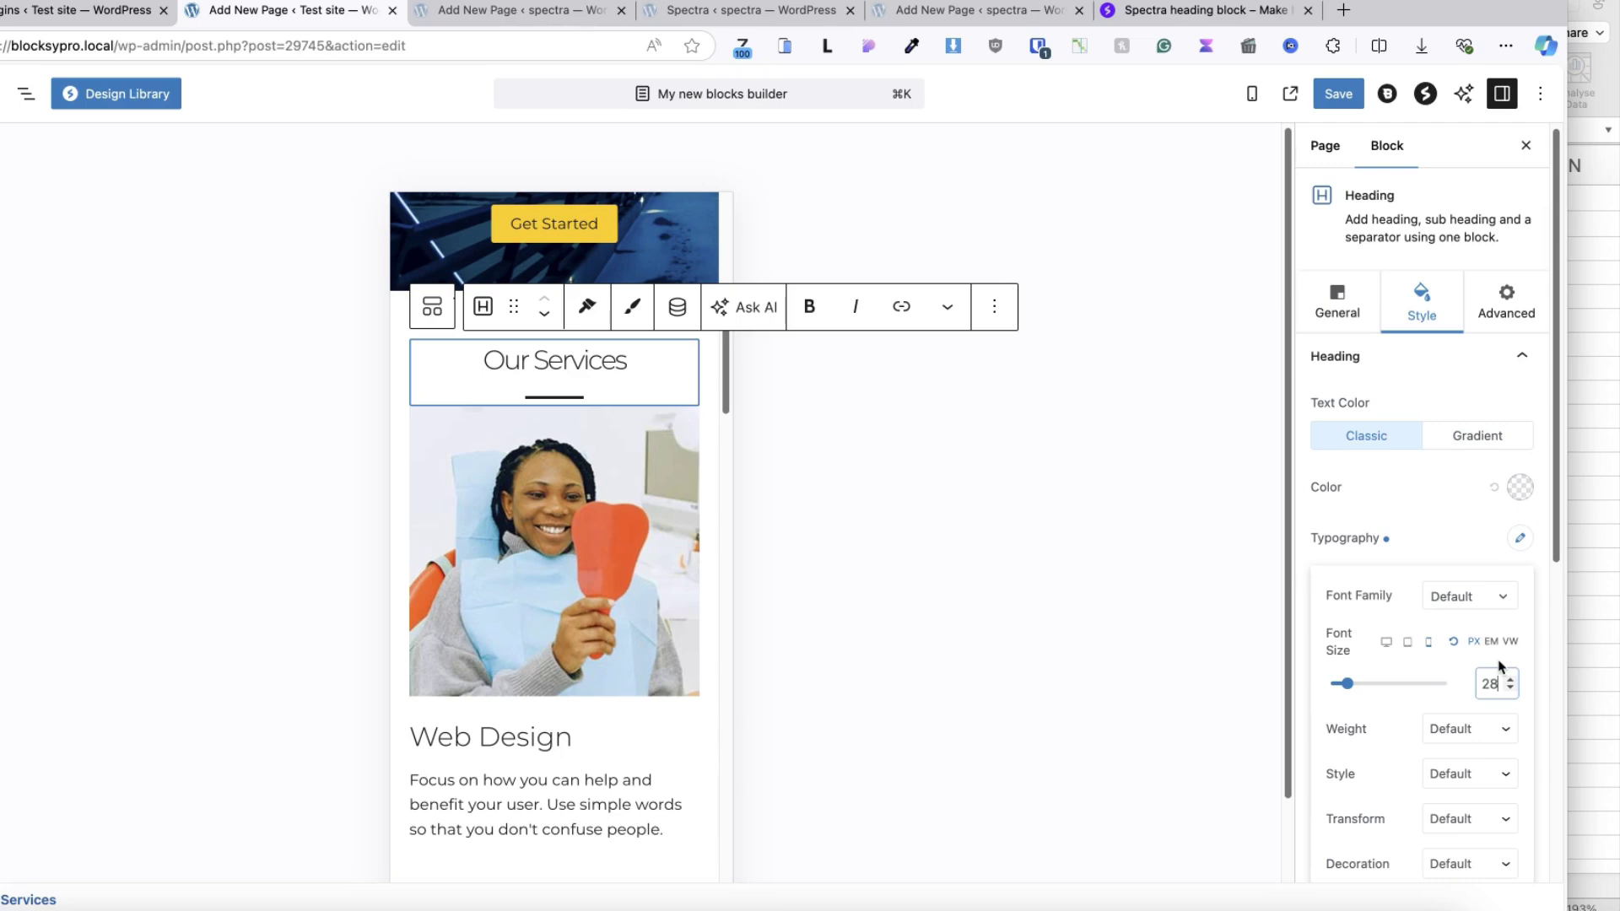
key(ctrl+alt+Return)
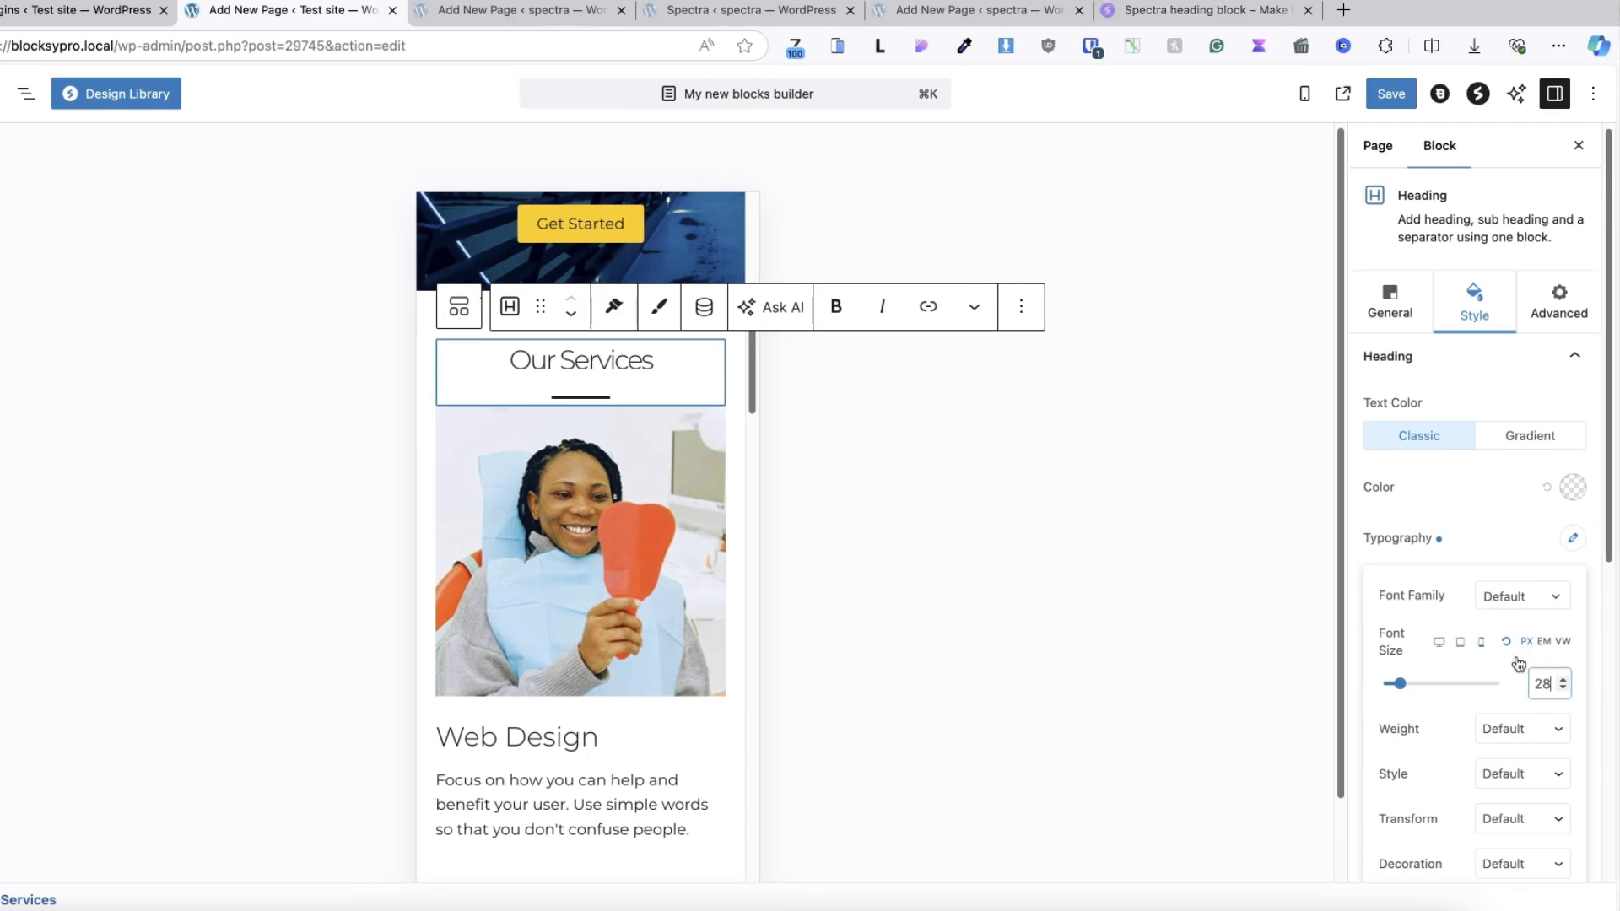
click(1305, 99)
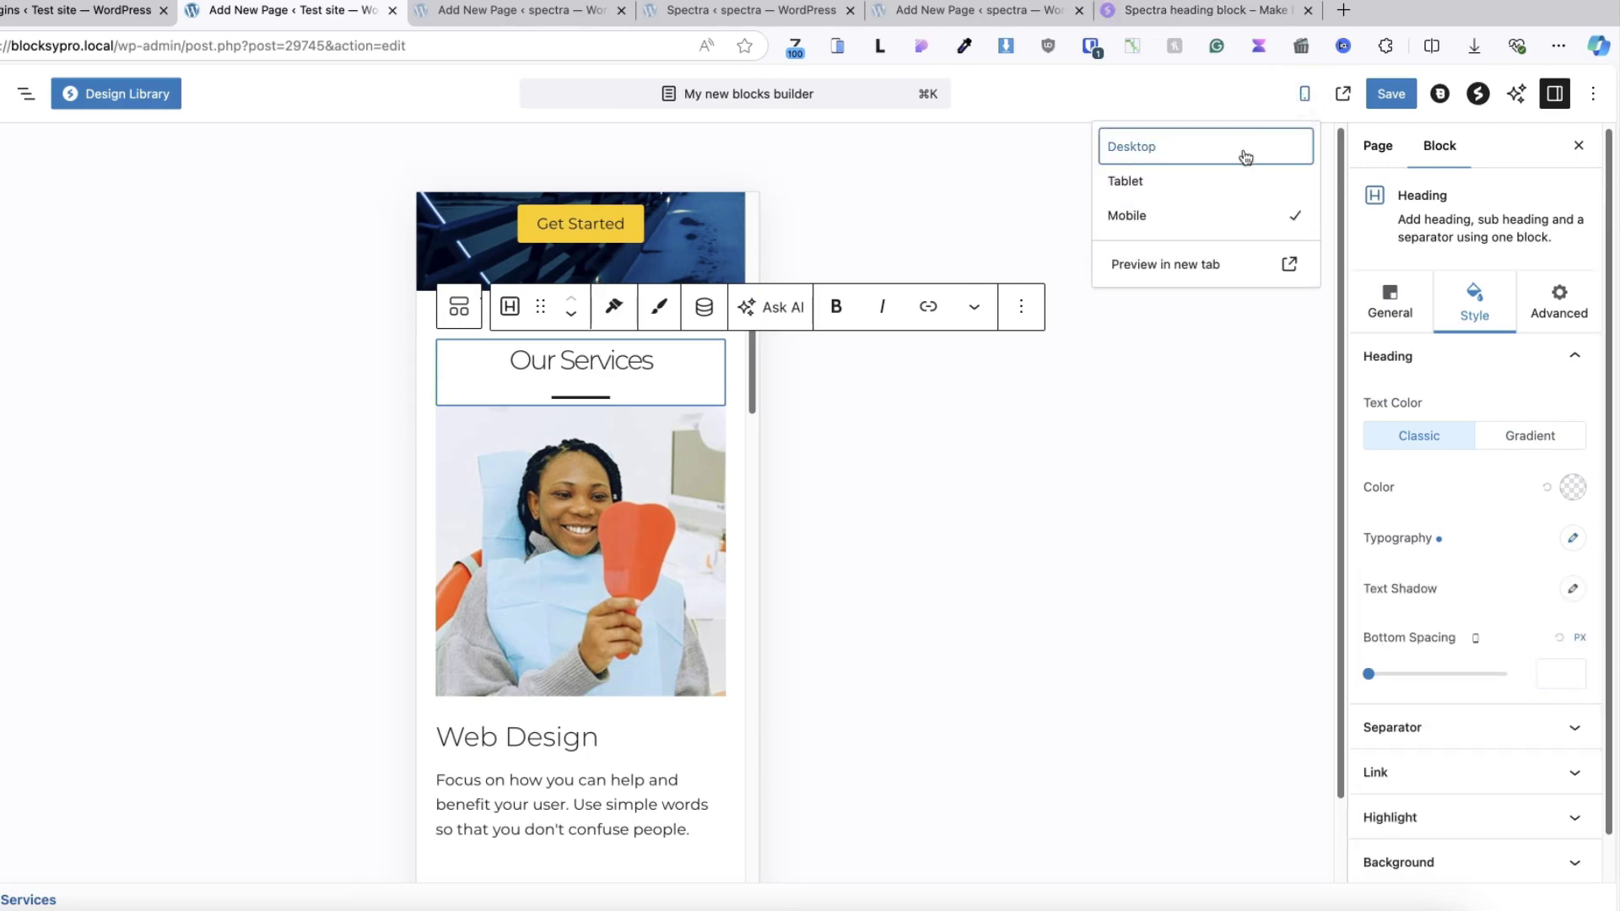
click(1165, 149)
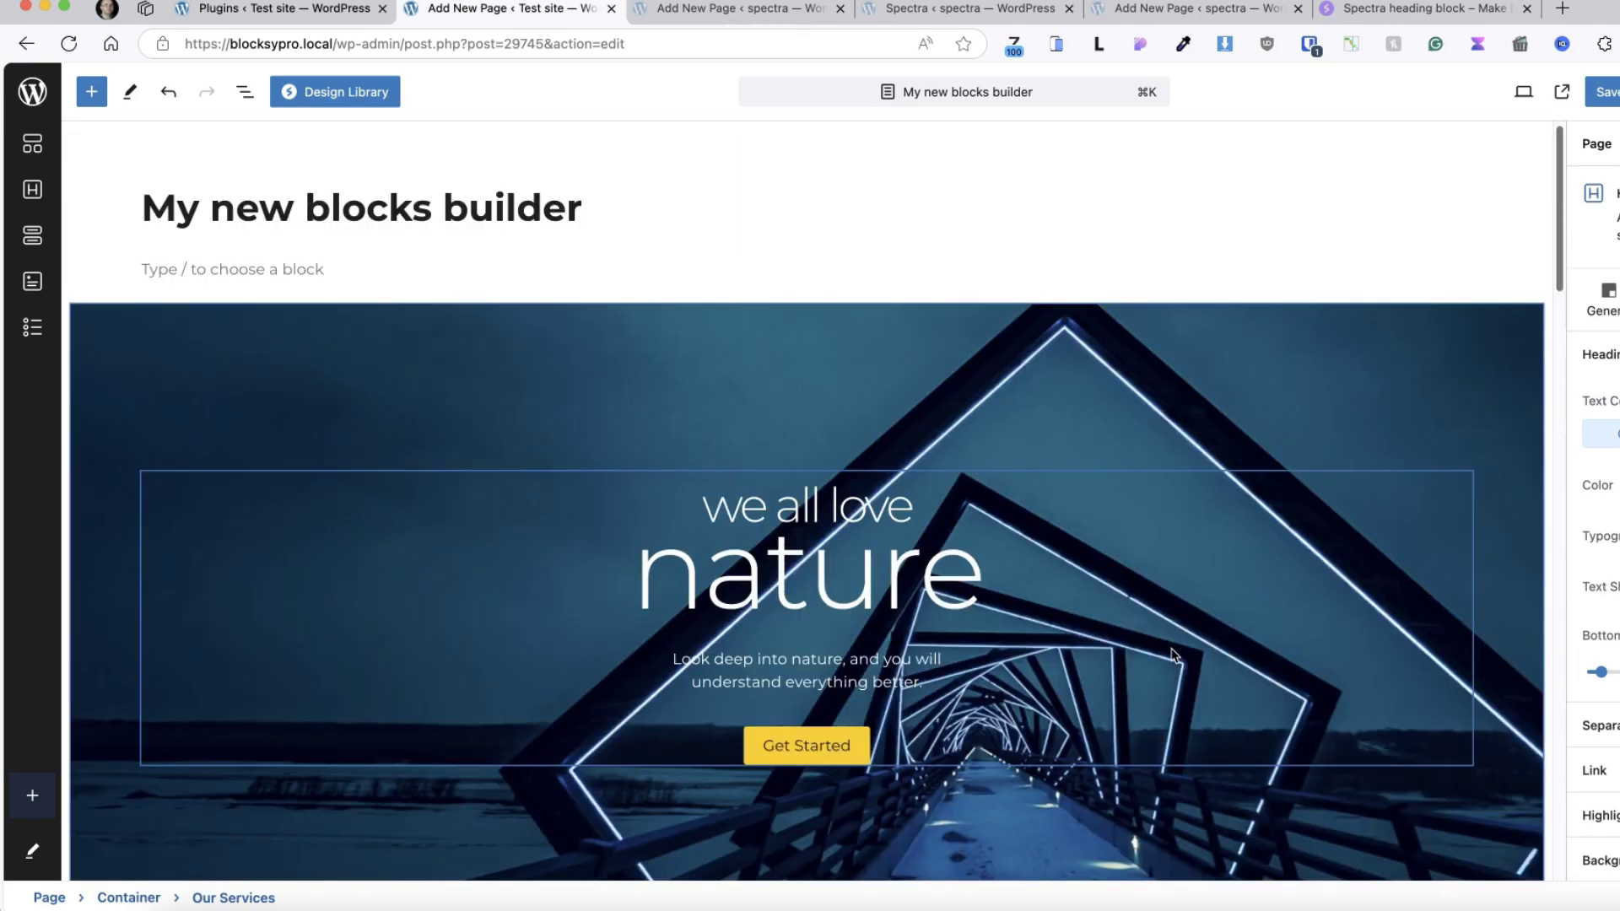